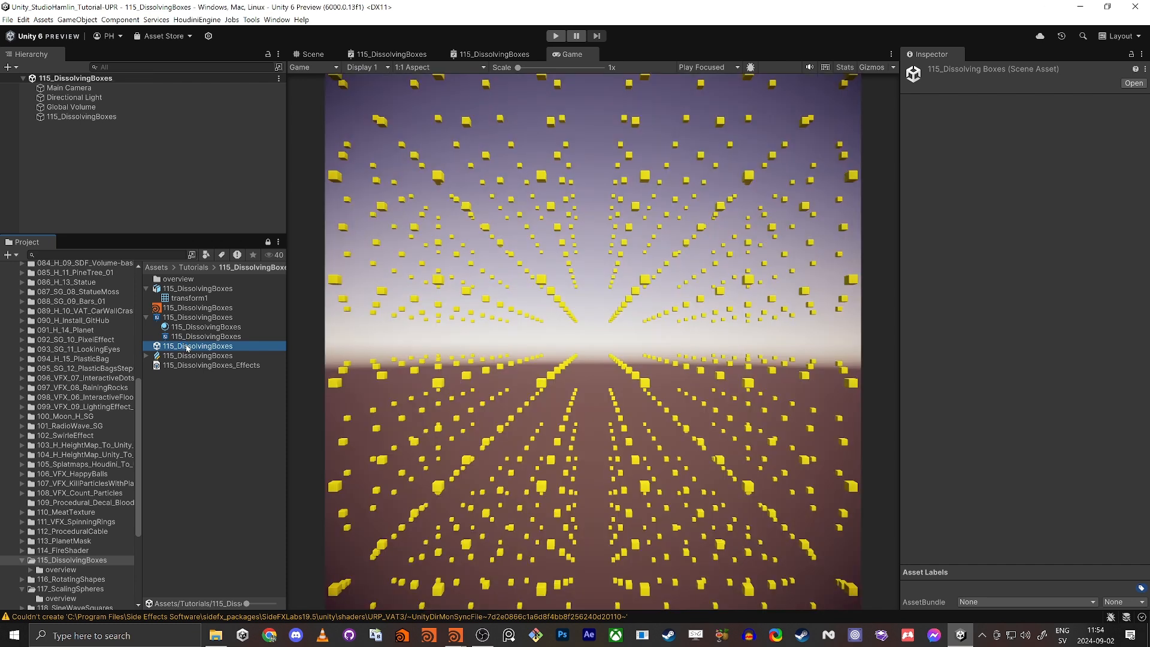
Examine the grid of yellow boxes in the scene and the contexts of the 115_DissolvingBoxes VFX graph.
left_click(737, 360)
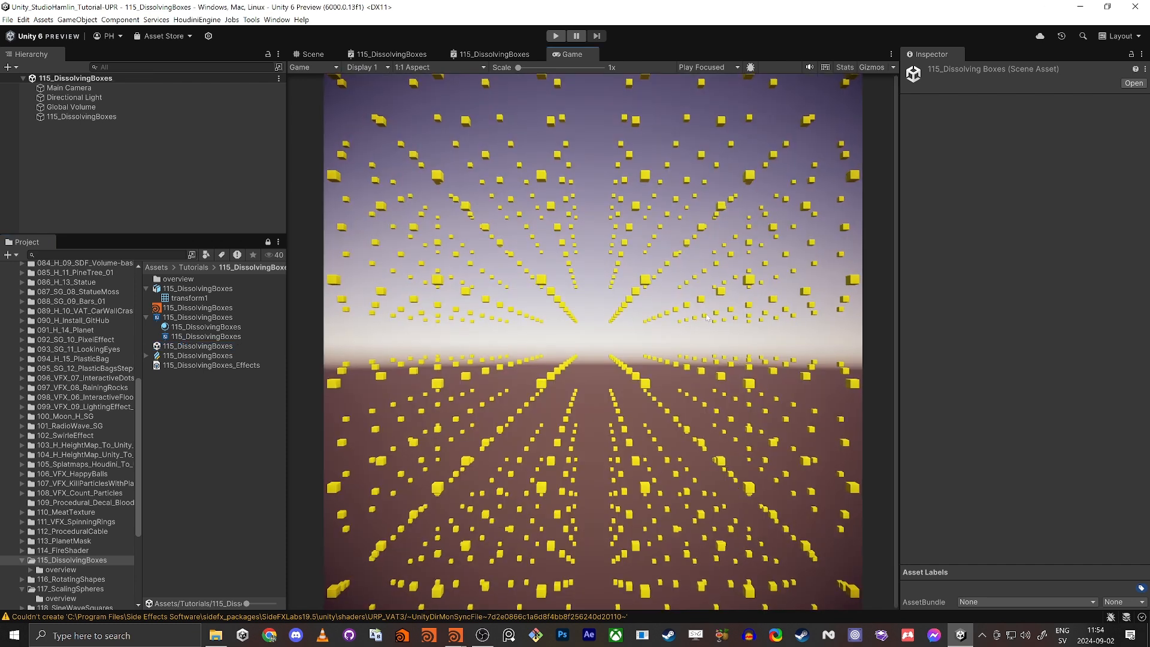
left_click(309, 55)
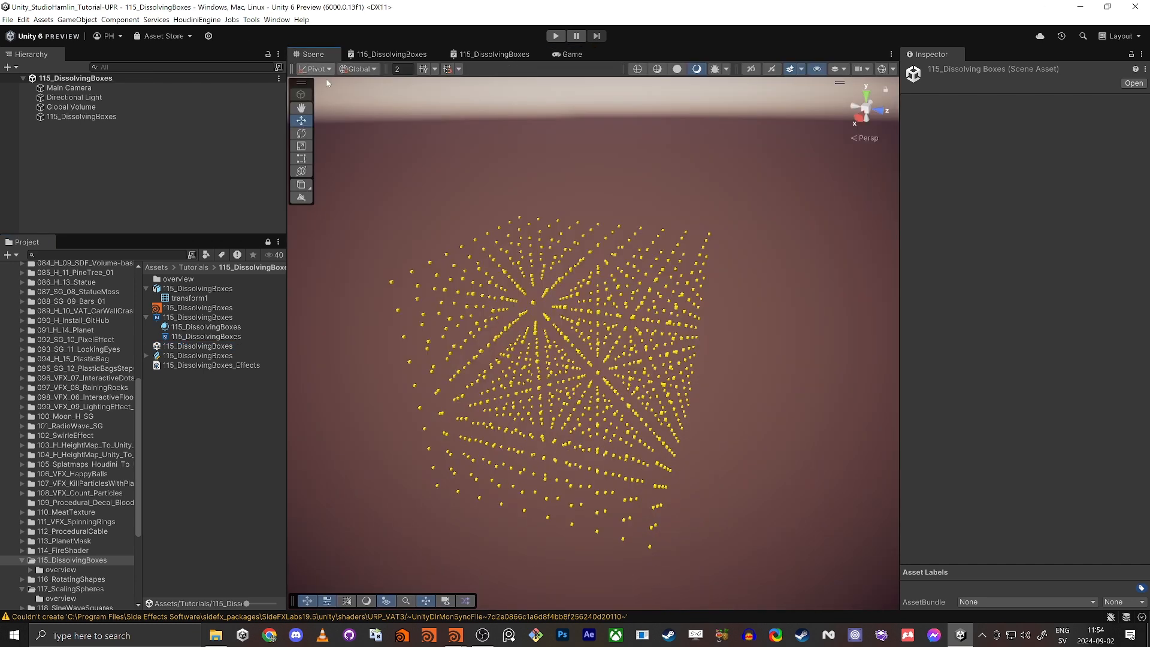
scroll(635, 389, "up", 3)
mouse_move(635, 393)
left_mouse_down("alt")
mouse_move(701, 306)
mouse_move(653, 419)
mouse_move(617, 311)
mouse_move(632, 393)
left_mouse_up("alt")
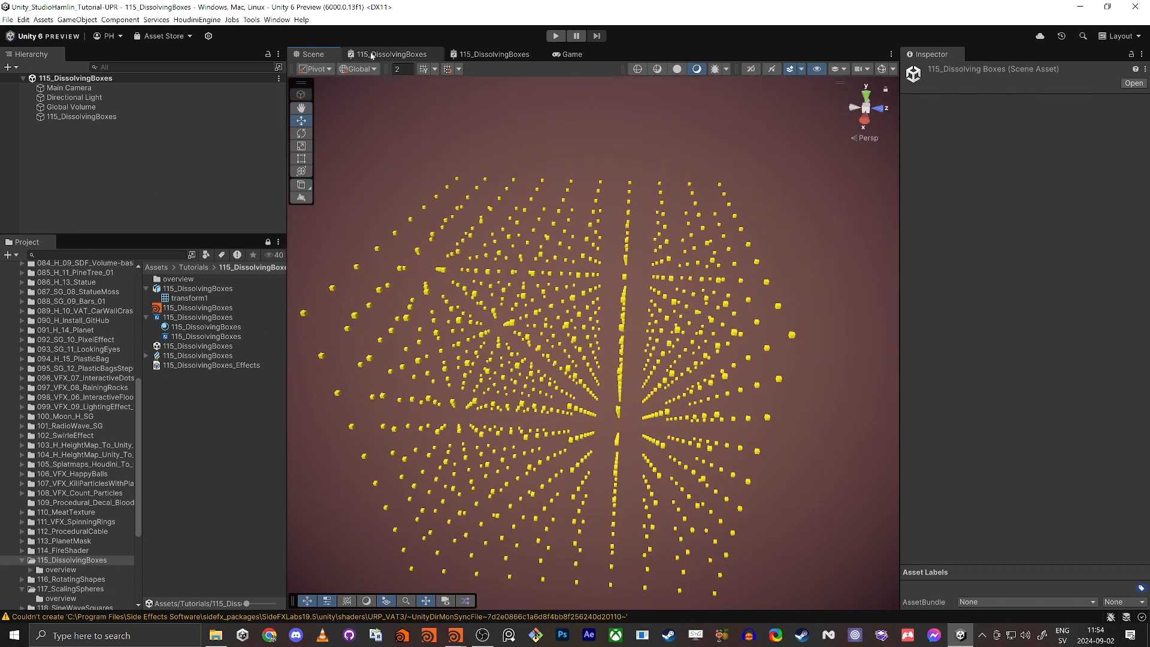
left_click(419, 55)
scroll(463, 187, "down", 6)
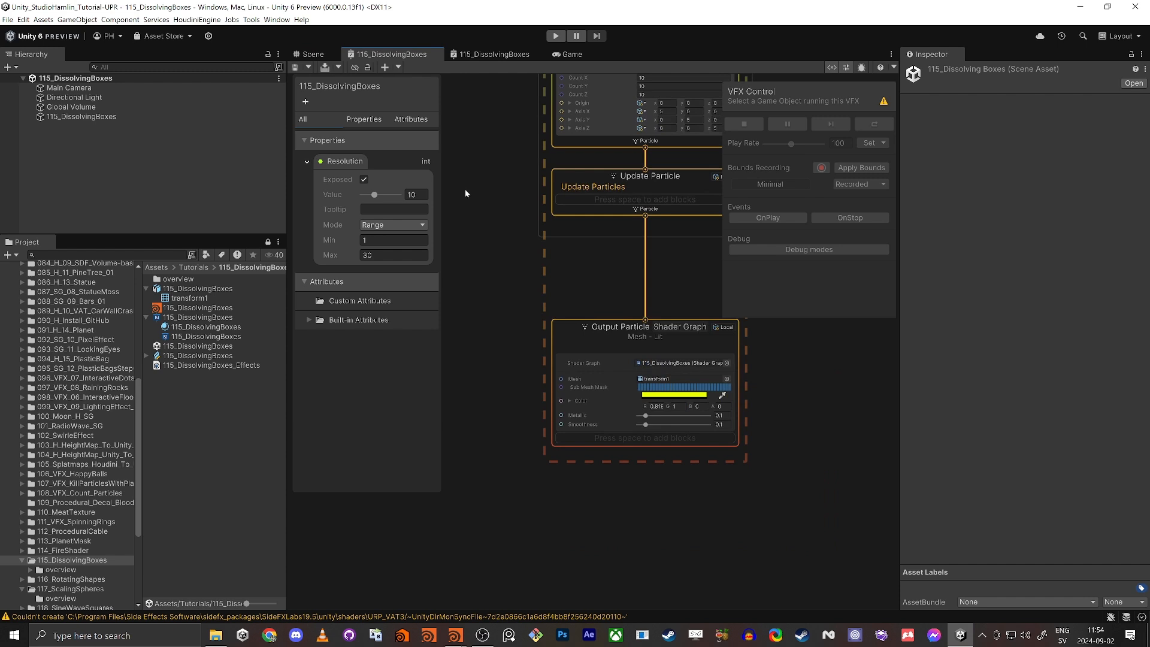
middle_click_drag(483, 212, 583, 412)
scroll(581, 262, "up", 3)
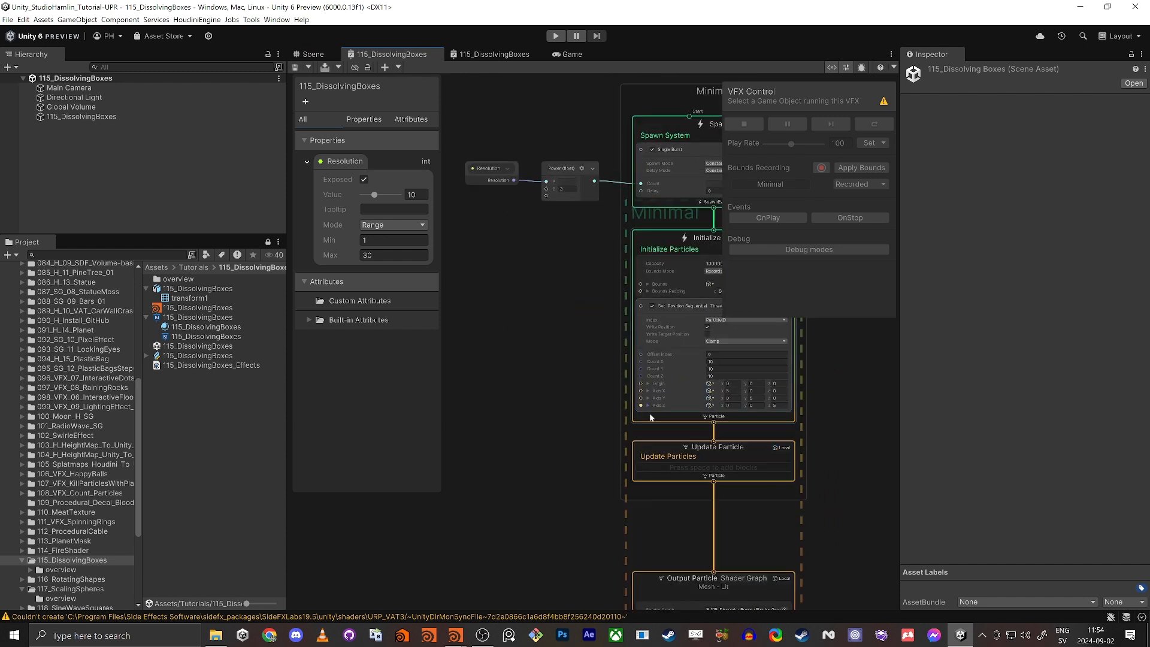
Rearrange the graph so the Initialize, Update and Output contexts sit lower, with more space beneath the Spawn context.
scroll(576, 312, "down", 3)
left_click_drag(691, 369, 609, 495)
left_click(581, 329)
left_click(652, 269)
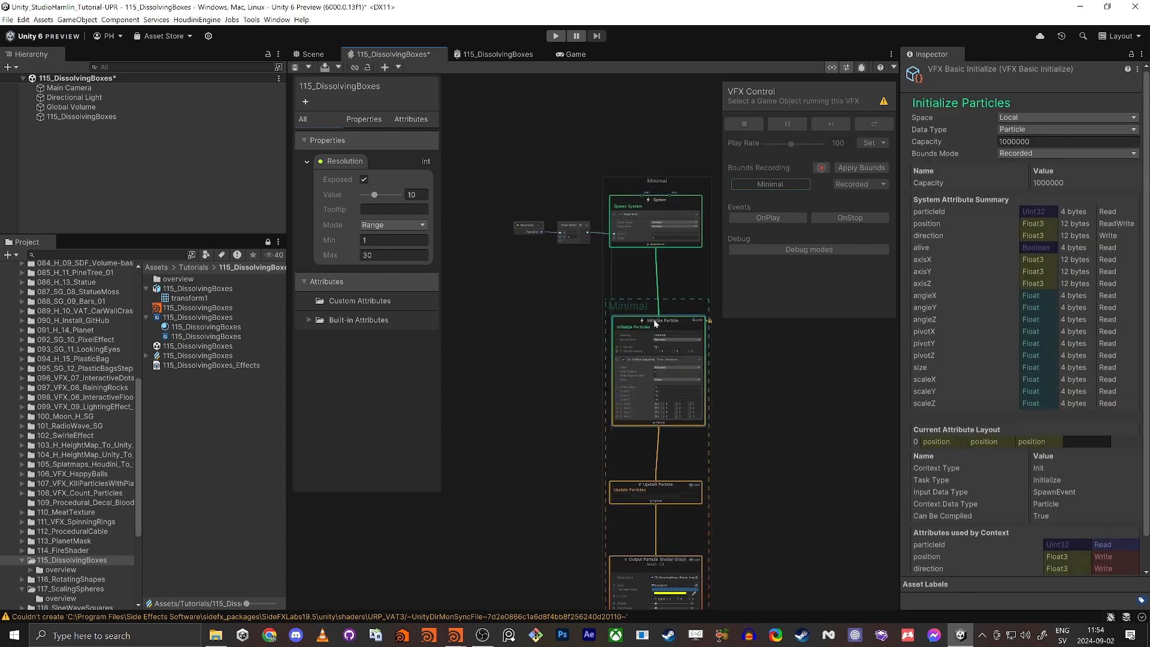
Add a Set Size block to the Initialize Particle context and set its size to 1.
scroll(635, 308, "up", 5)
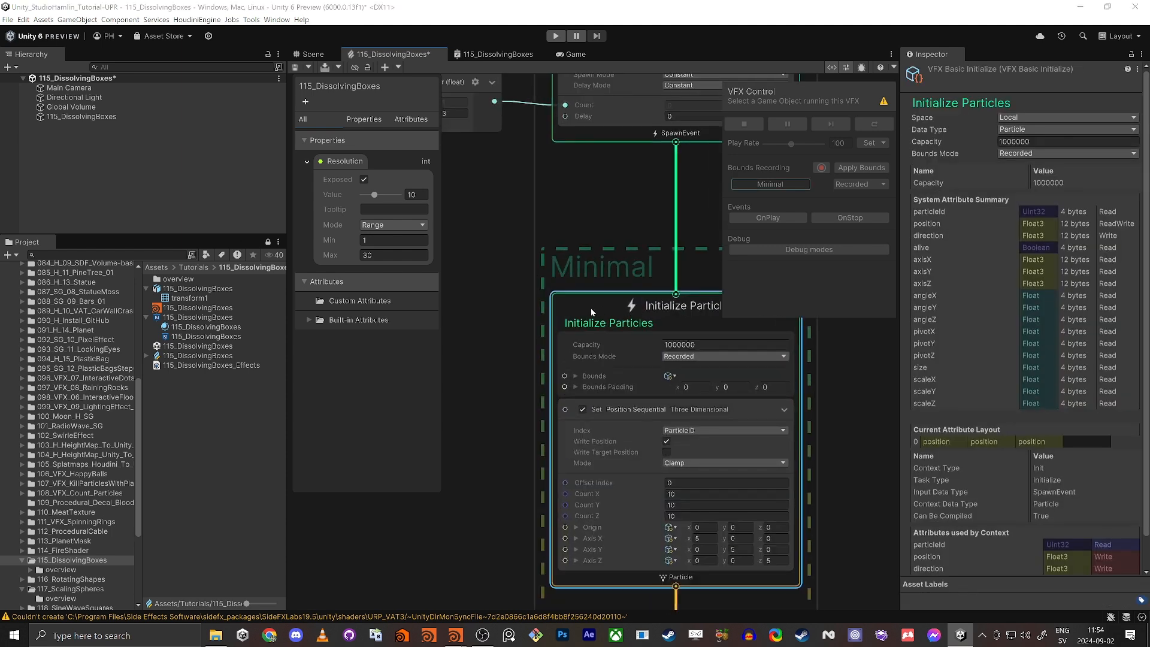
key("space")
type("set size")
key("Return")
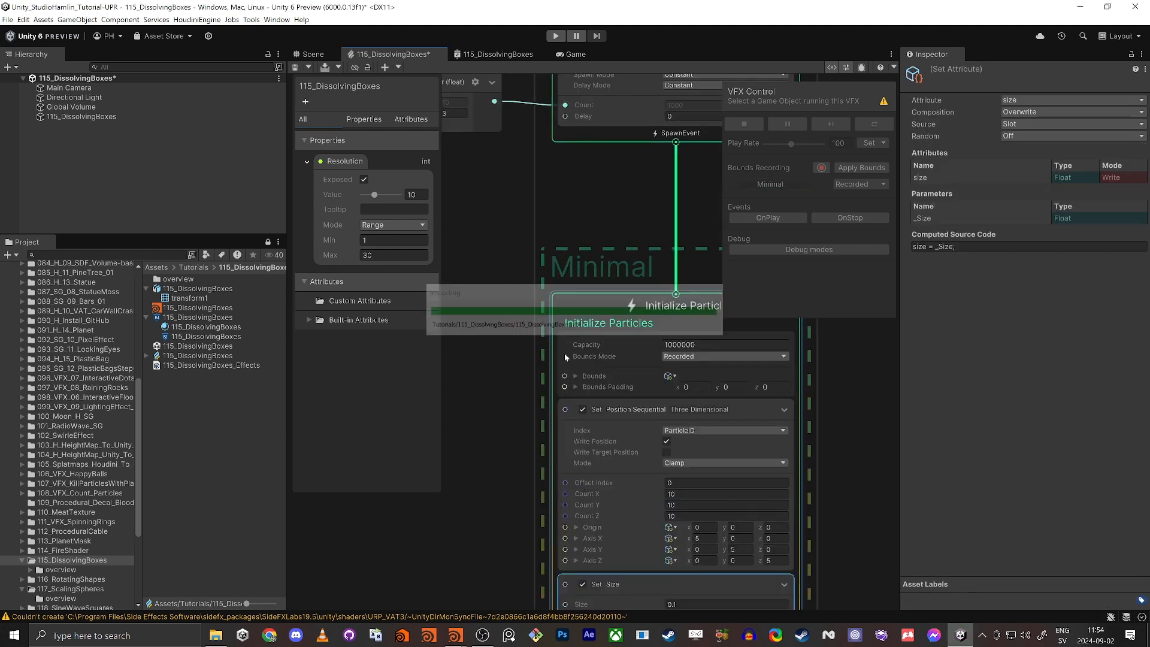
middle_click_drag(468, 503, 453, 300)
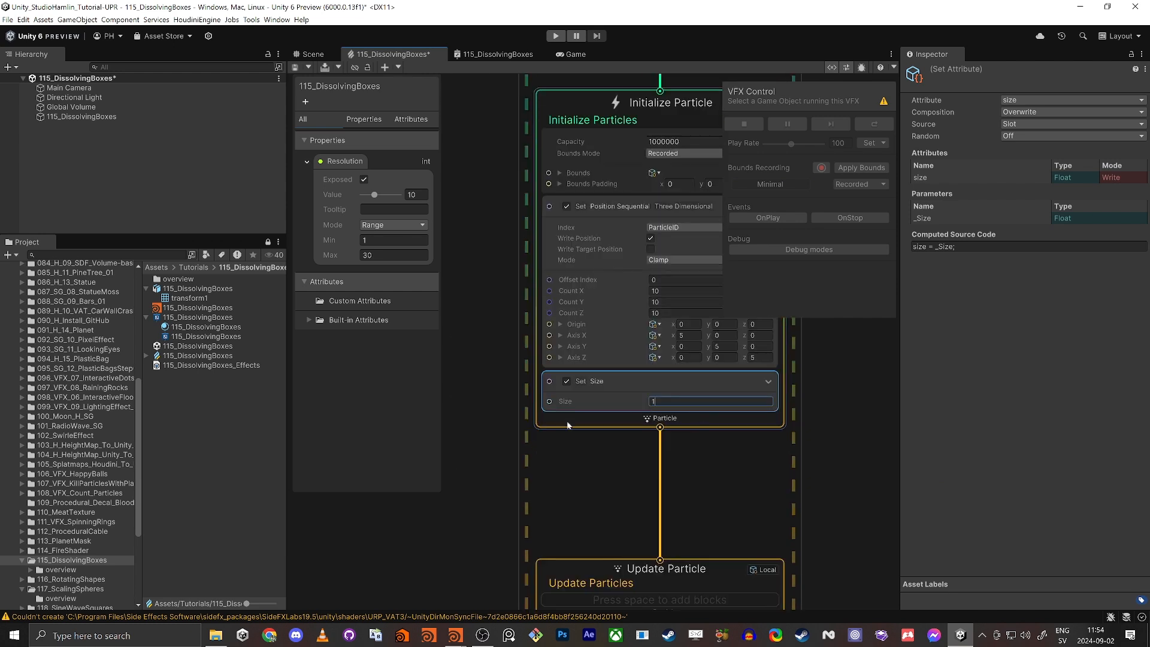
Inspect the resized boxes in the scene, and look at the 115_DissolvingBoxes shader graph.
left_click(301, 54)
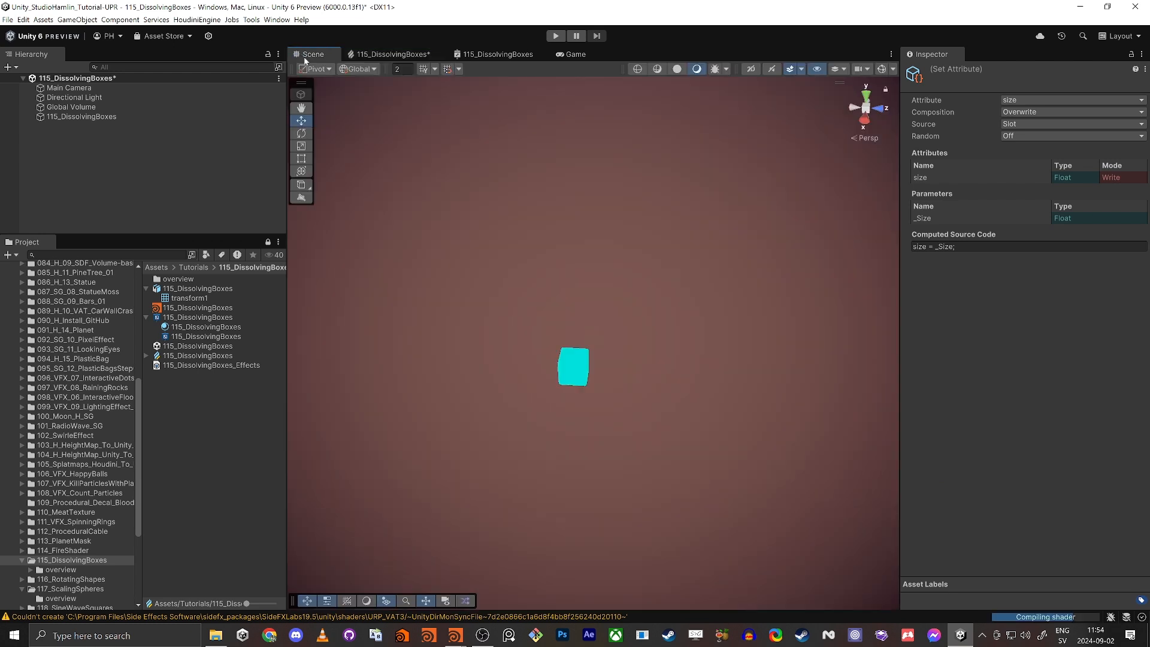
left_click_drag(578, 381, 489, 282, "alt")
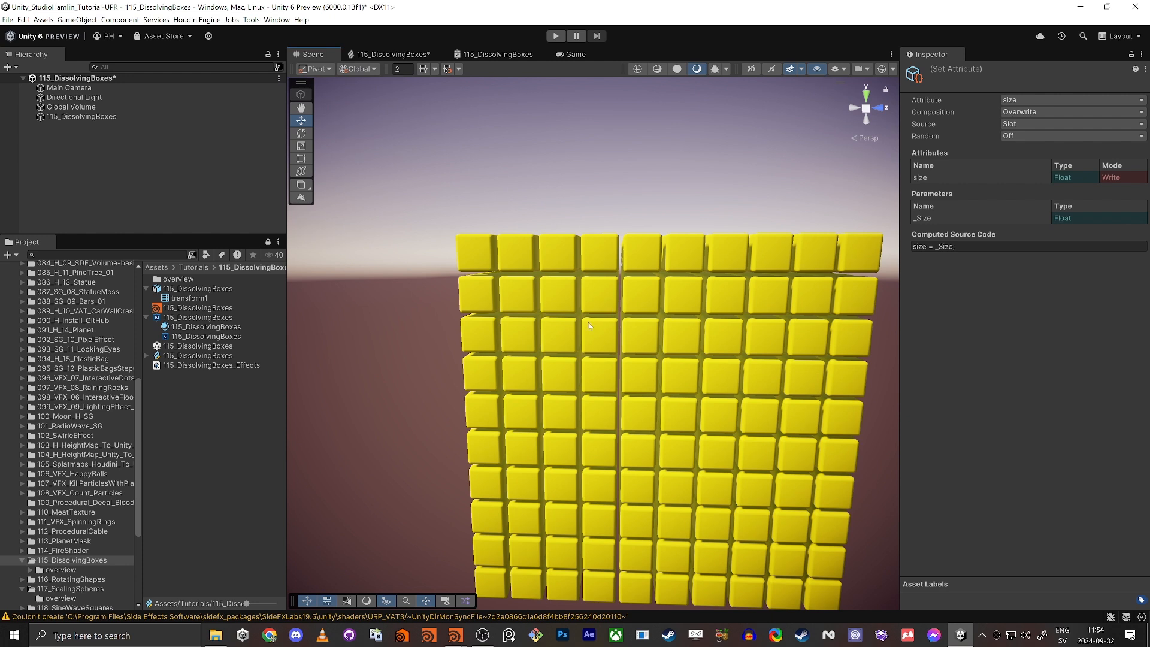
left_click(507, 54)
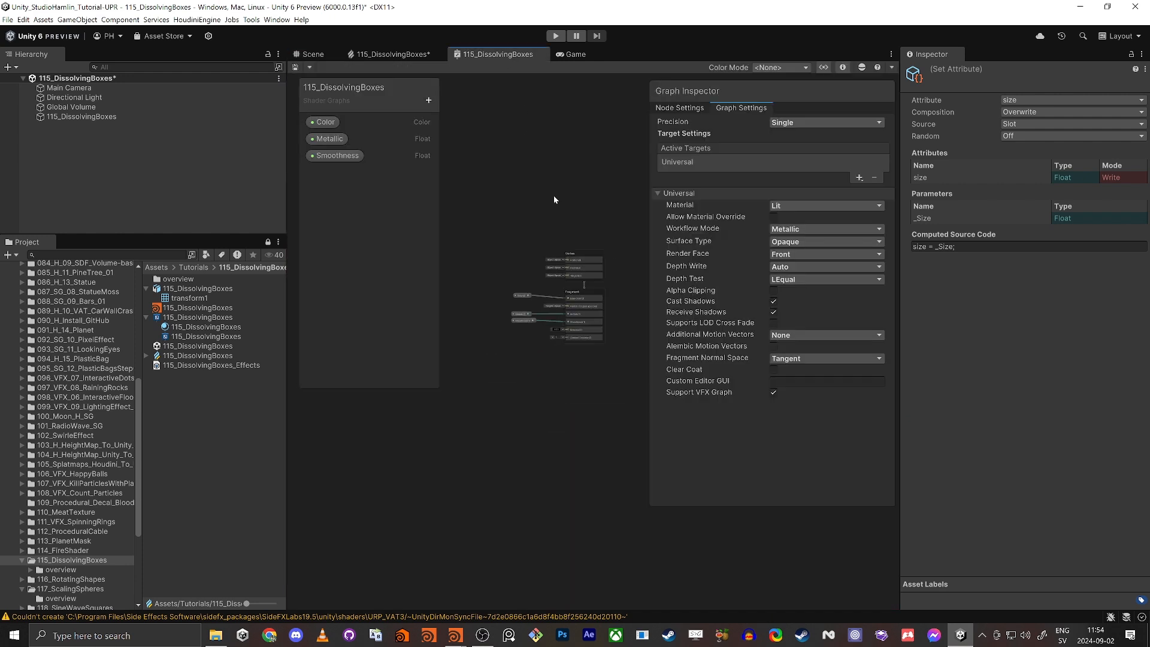
Maximize the 115_DissolvingBoxes VFX graph and move the VFX Control overlay clear of the Initialize Particle context.
left_click(393, 55)
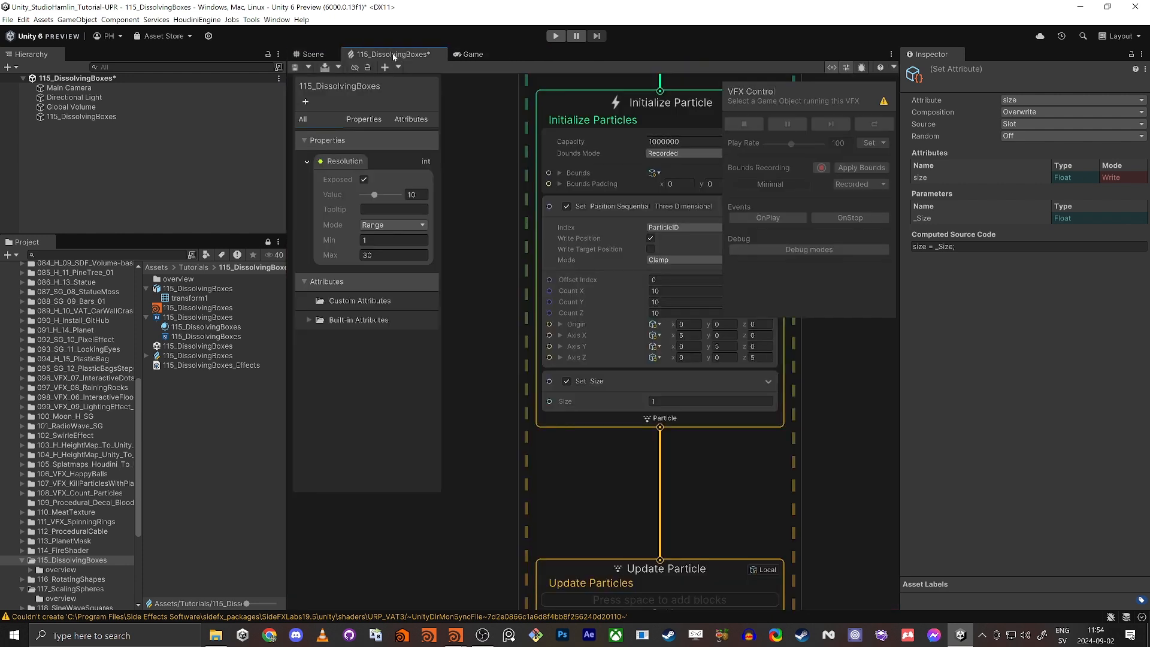
right_click(393, 55)
left_click(421, 60)
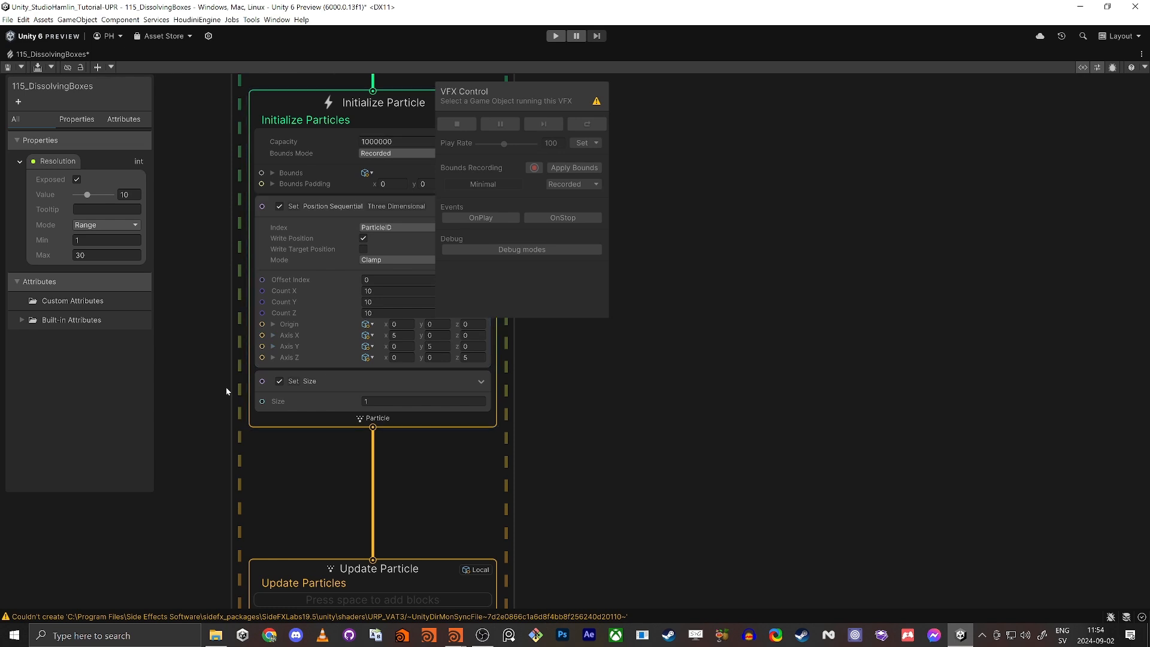
left_click_drag(505, 101, 1076, 94)
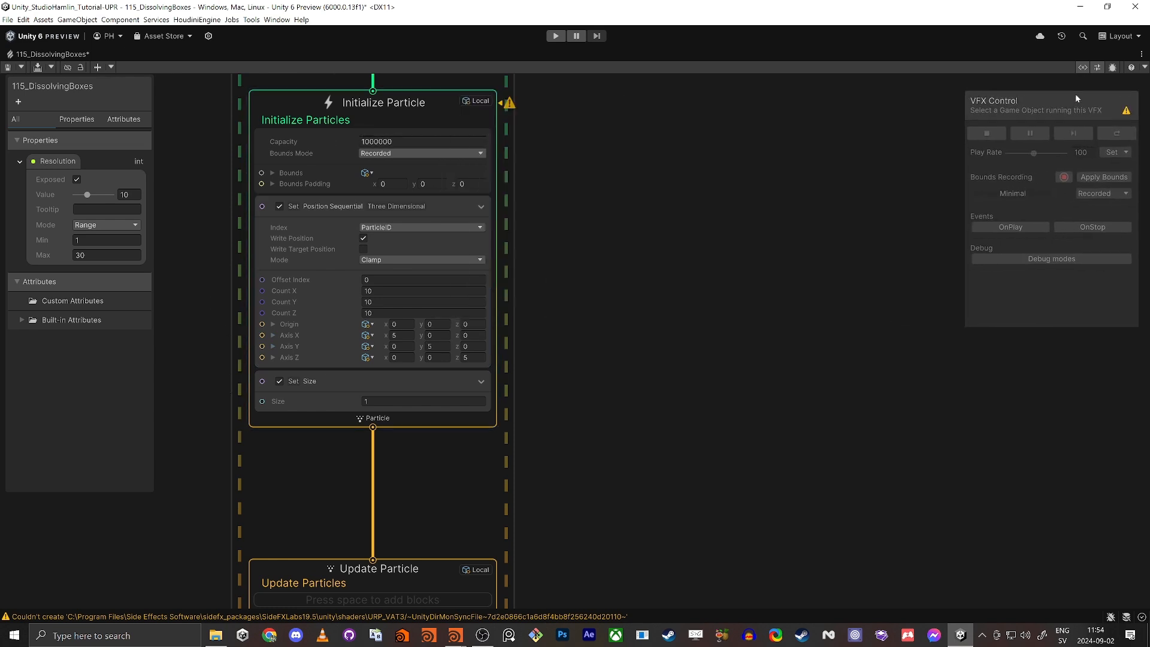
left_click(567, 225)
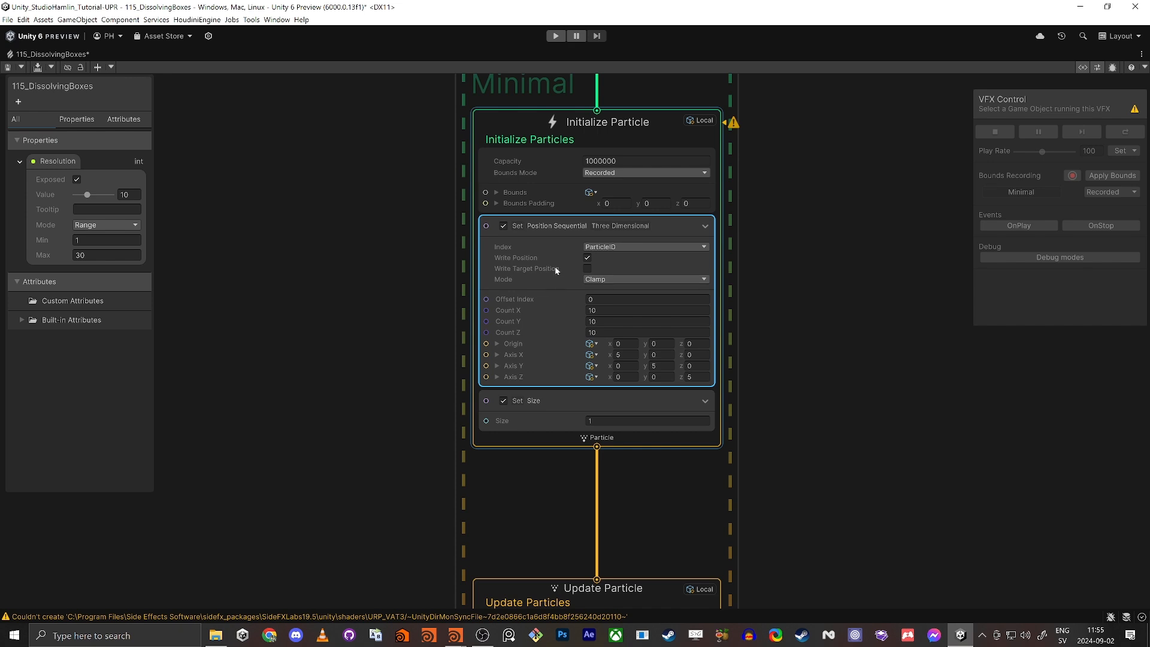
scroll(559, 271, "down", 3)
middle_click_drag(294, 241, 439, 331)
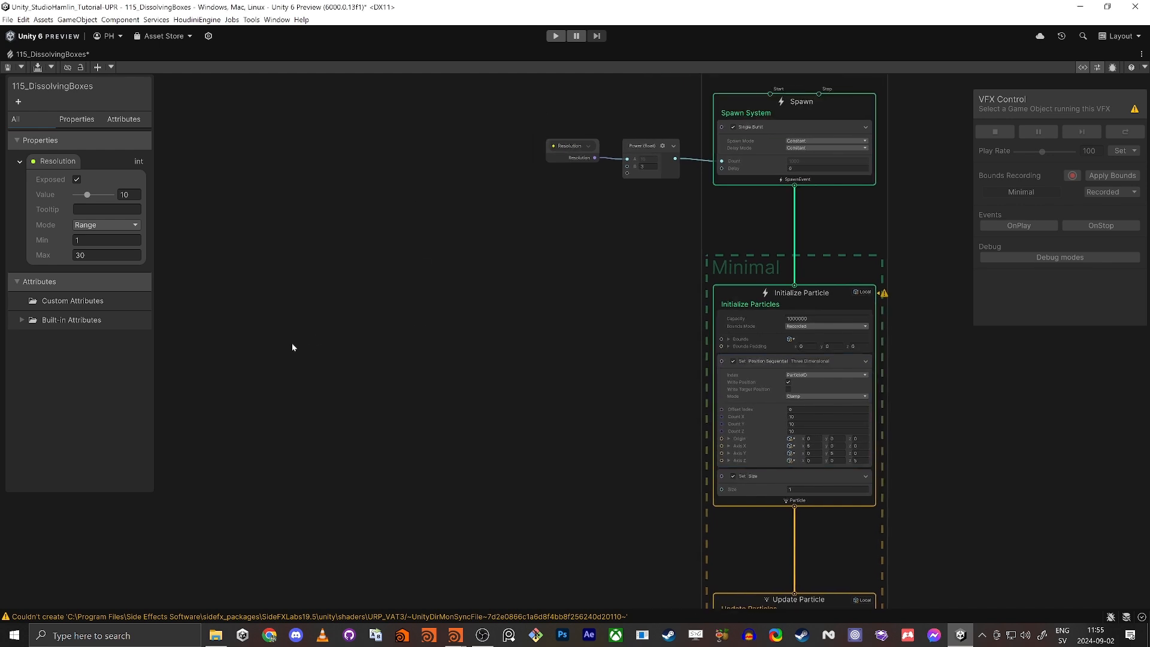
key("ctrl+v")
left_click_drag(582, 350, 338, 246)
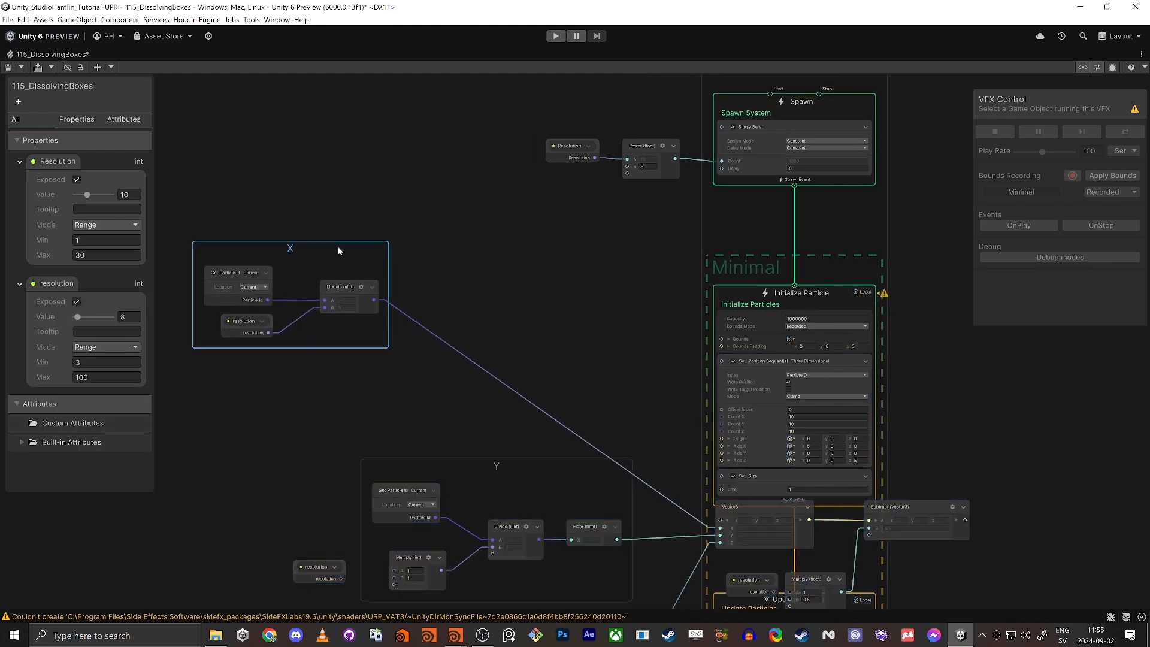
key("ctrl+z")
key("ctrl+z")
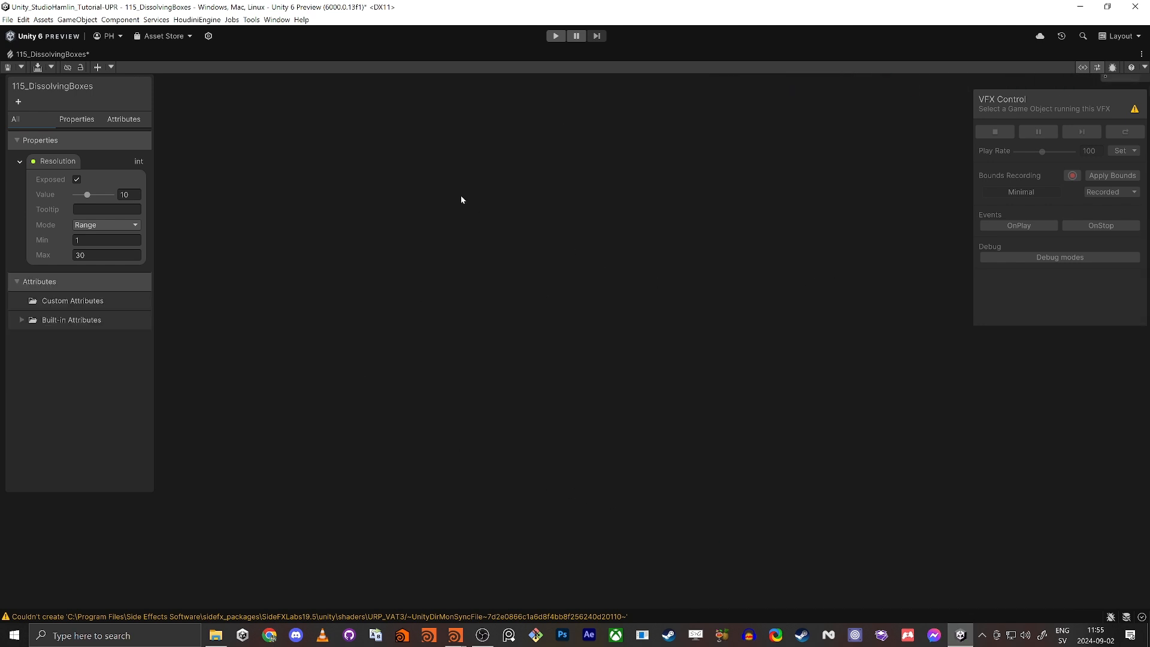
Paste the copied X, Y and Z node groups with their Vector3 and Subtract nodes, positioned beside the Initialize Particle context.
key("ctrl+v")
scroll(463, 222, "down", 3)
scroll(358, 186, "down", 1)
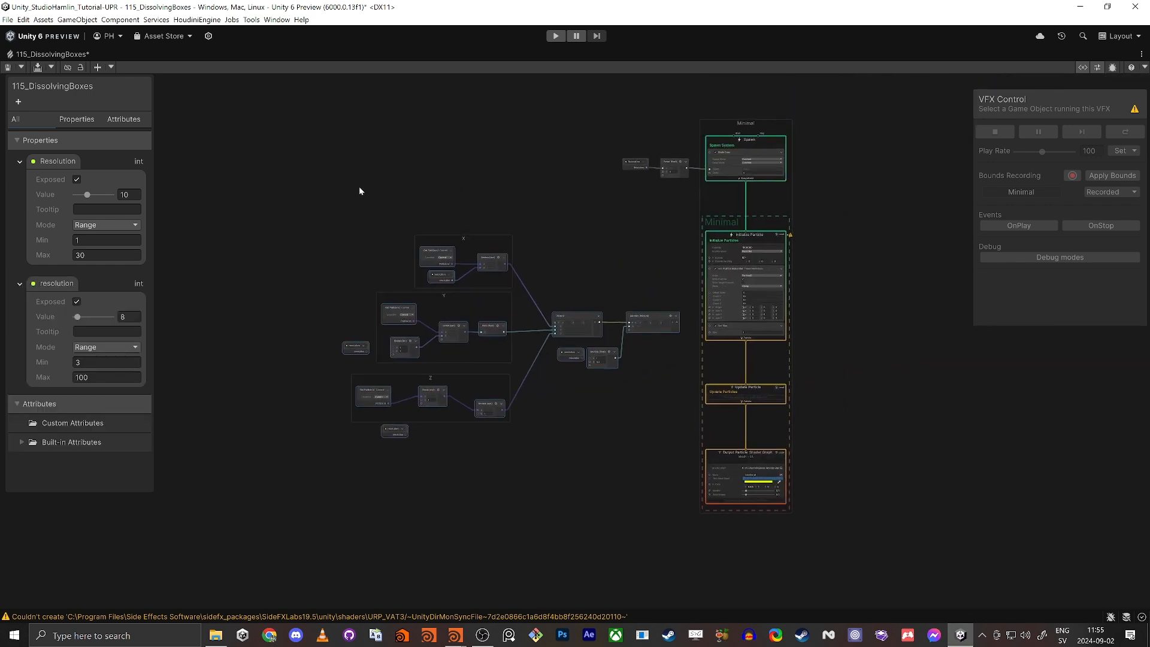
left_click_drag(341, 210, 589, 526)
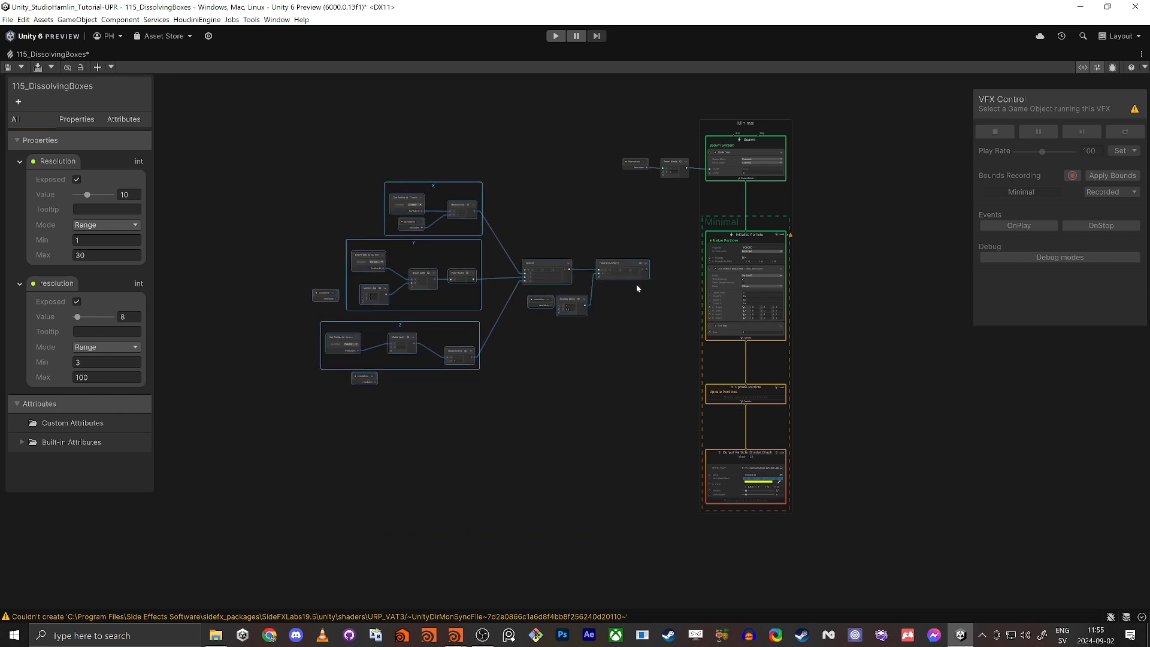
Compare the Set Position Sequential block in the Initialize Particle context with the pasted position nodes.
scroll(598, 364, "up", 8)
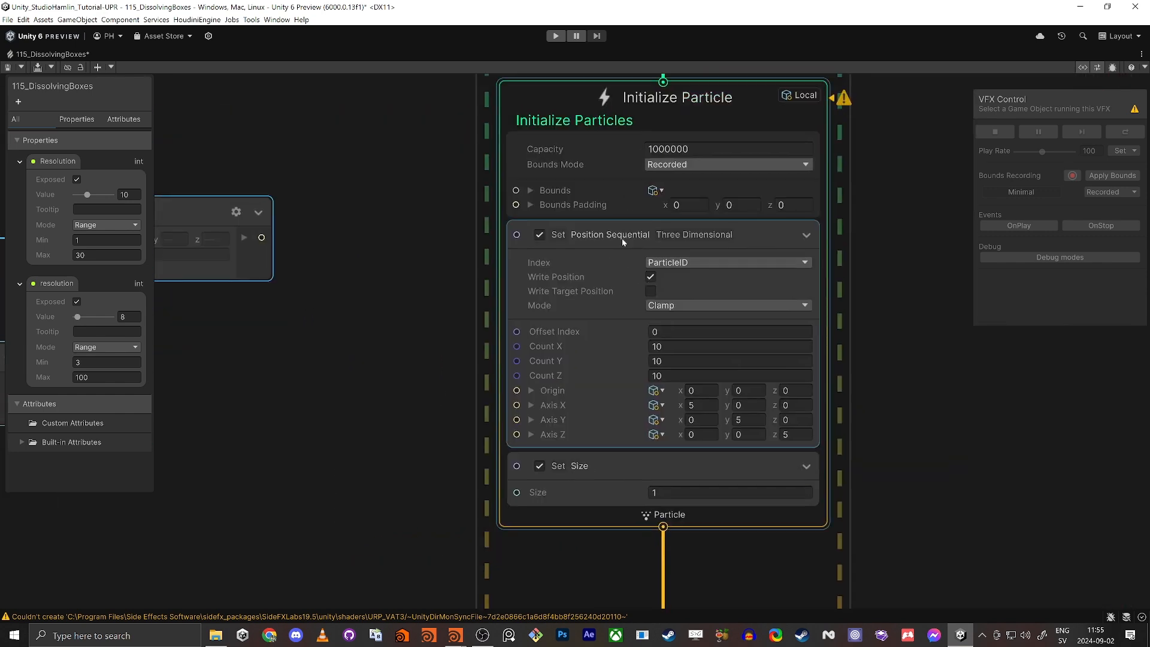
middle_click_drag(336, 363, 416, 363)
scroll(491, 339, "up", 1)
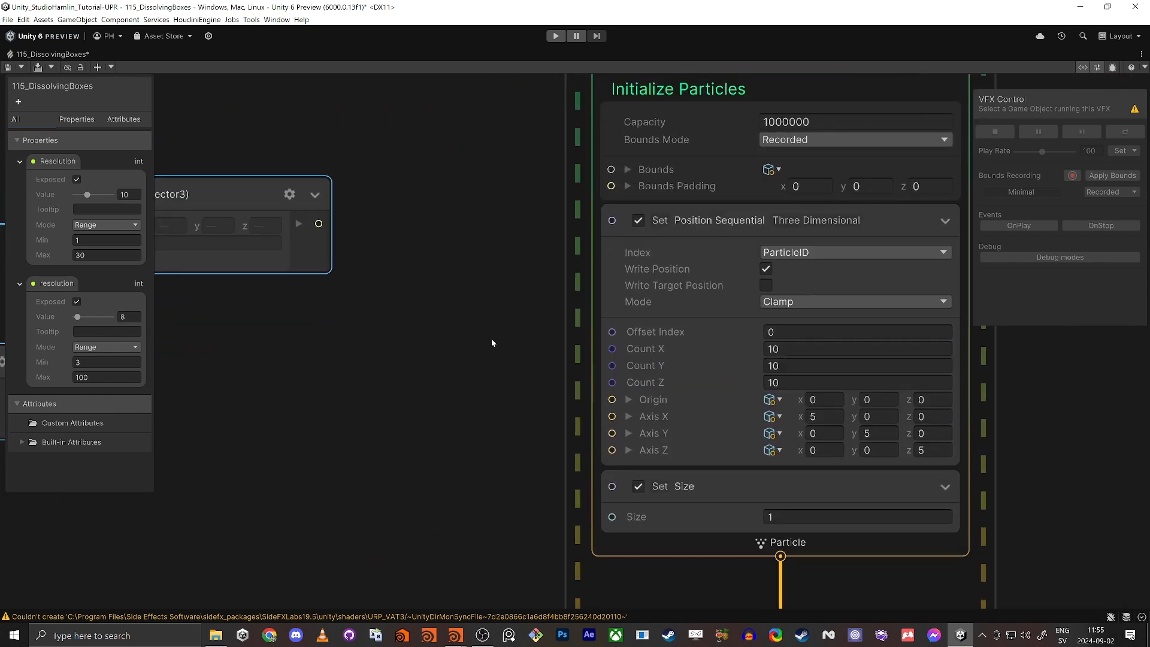
scroll(490, 338, "down", 8)
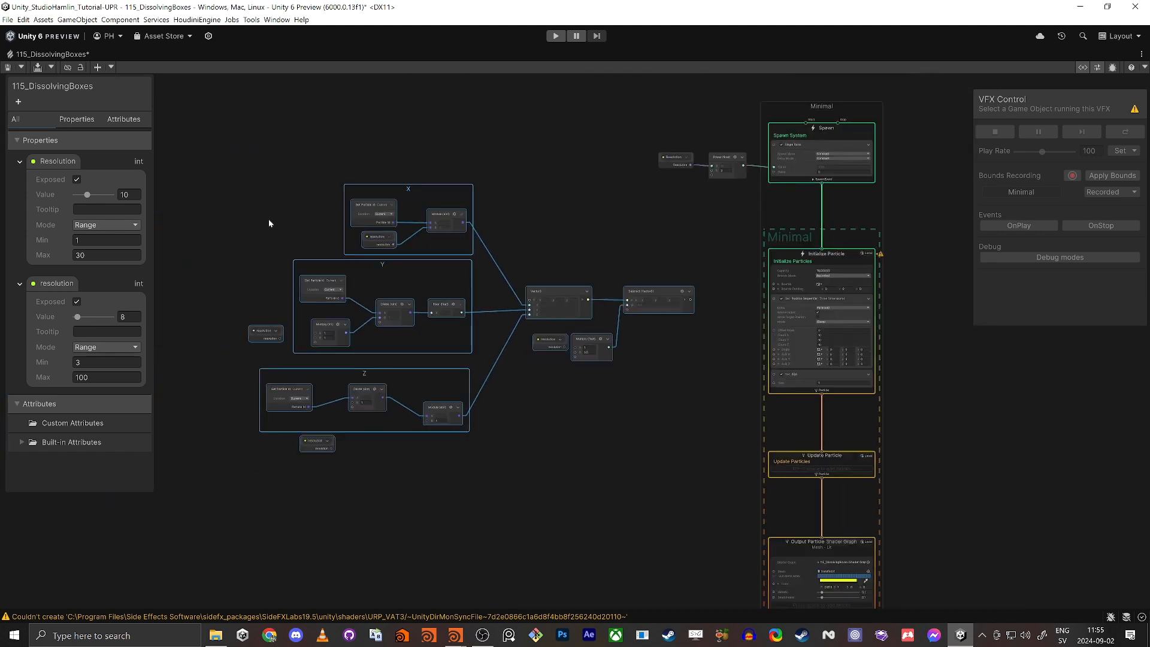
left_click_drag(220, 195, 694, 503)
middle_click_drag(820, 324, 557, 362)
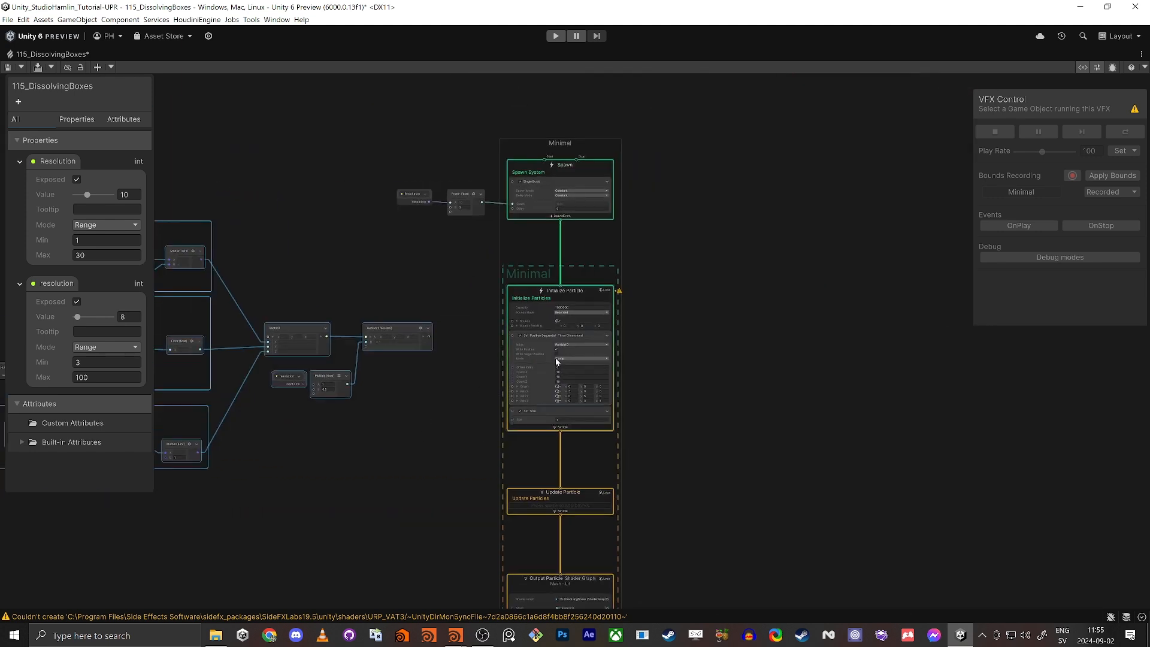
scroll(556, 360, "up", 8)
left_click(550, 293)
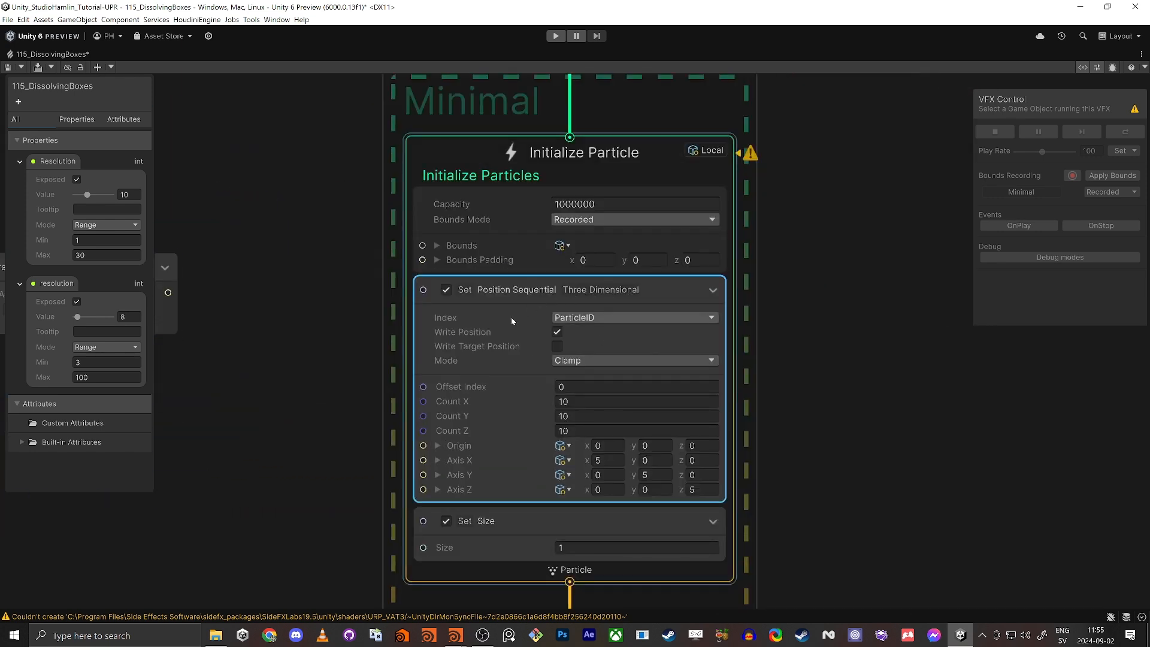
scroll(329, 444, "down", 2)
scroll(212, 426, "down", 2)
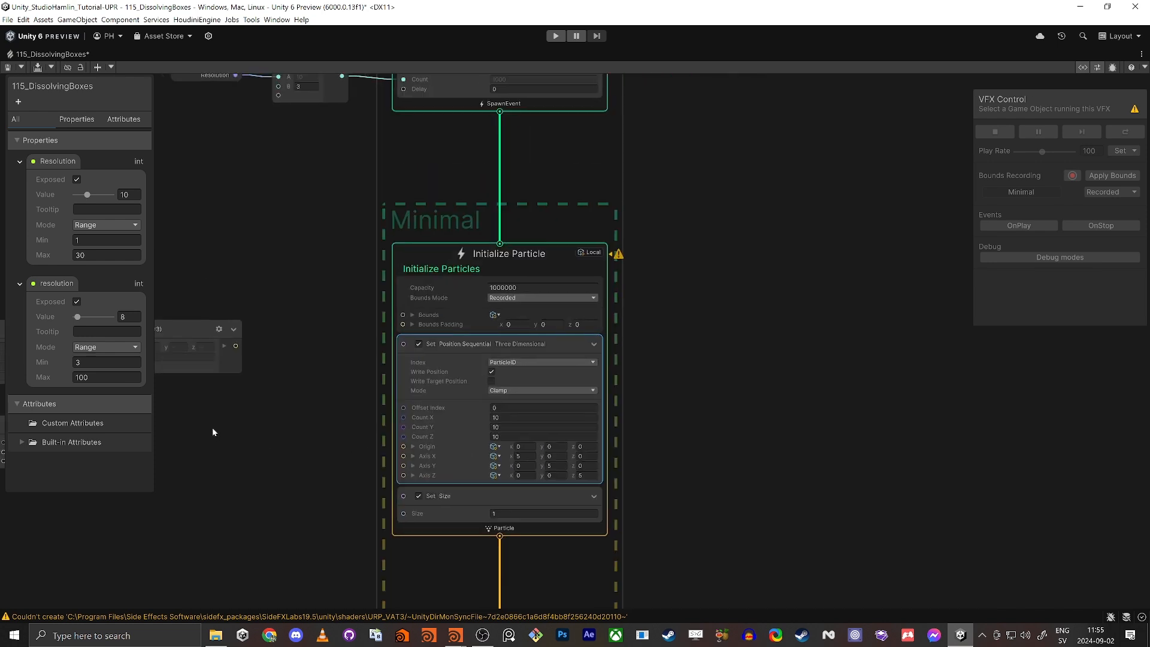
Examine how the X group feeds Particle Id and resolution through Modulo into the Vector3 node's X input.
middle_click_drag(212, 426, 720, 400)
scroll(496, 493, "down", 2)
middle_click_drag(496, 494, 678, 462)
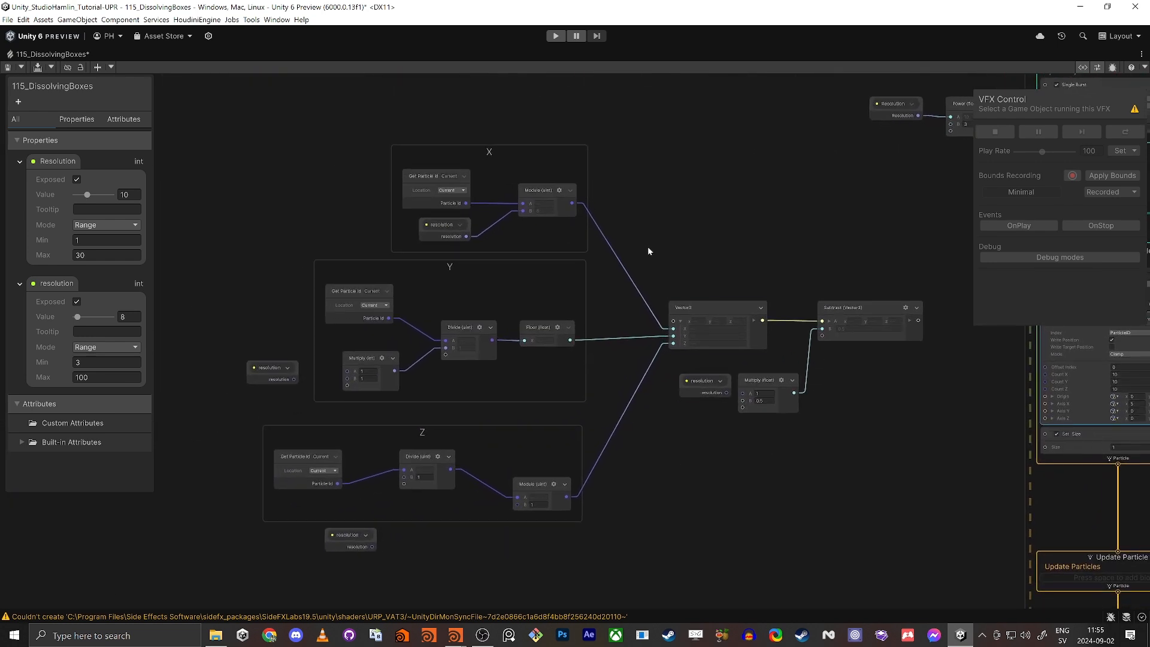
scroll(648, 246, "up", 3)
scroll(796, 302, "down", 3)
scroll(423, 290, "up", 3)
left_click(424, 290)
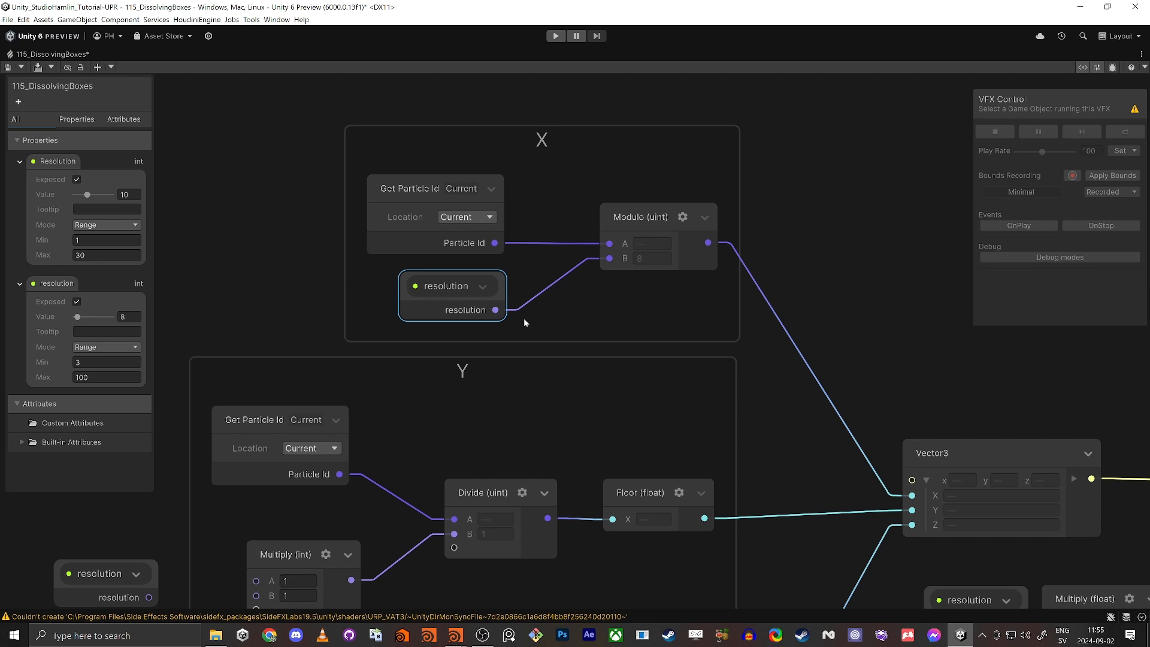
left_click(558, 146)
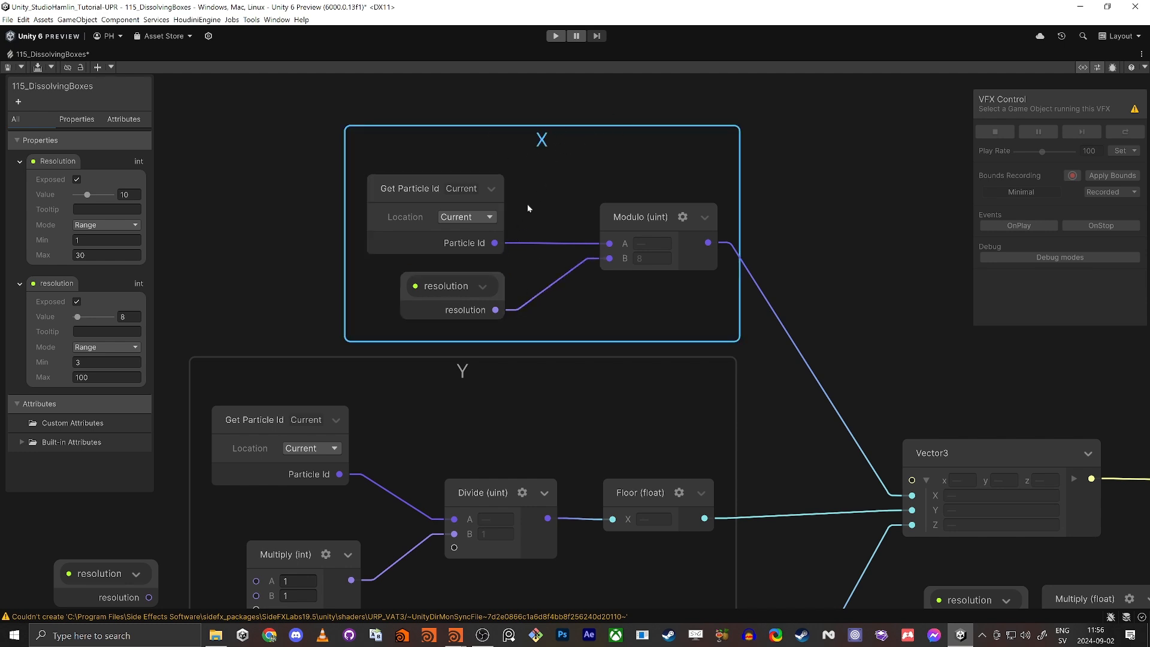
middle_click_drag(888, 469, 670, 389)
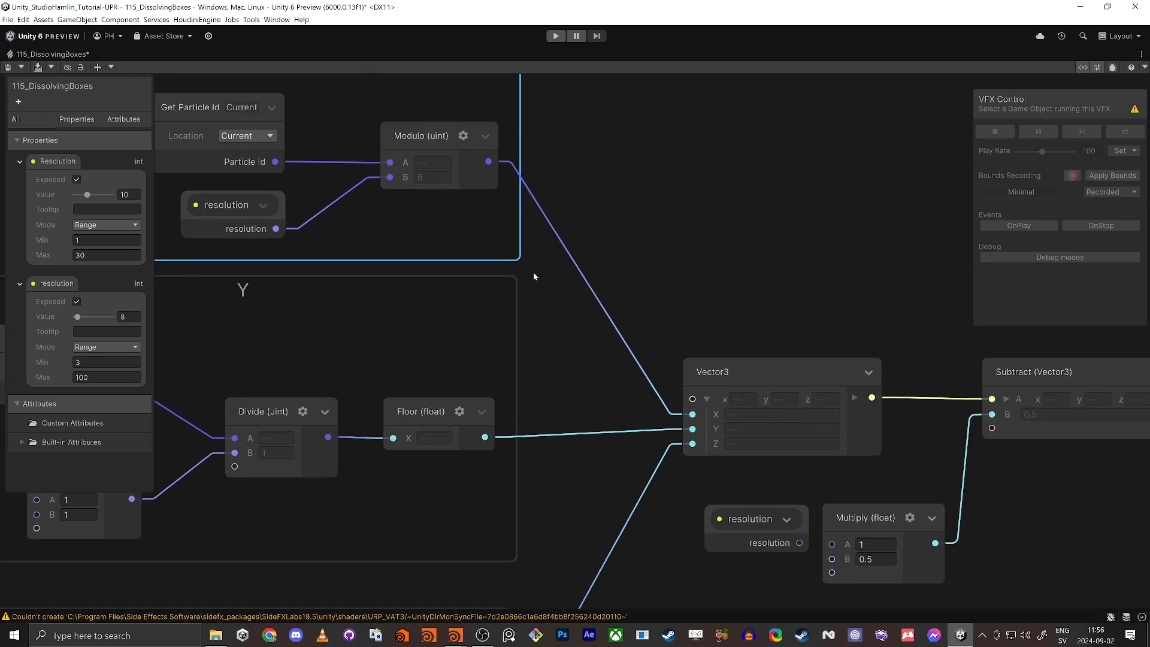
middle_click_drag(190, 77, 346, 202)
scroll(437, 265, "up", 3)
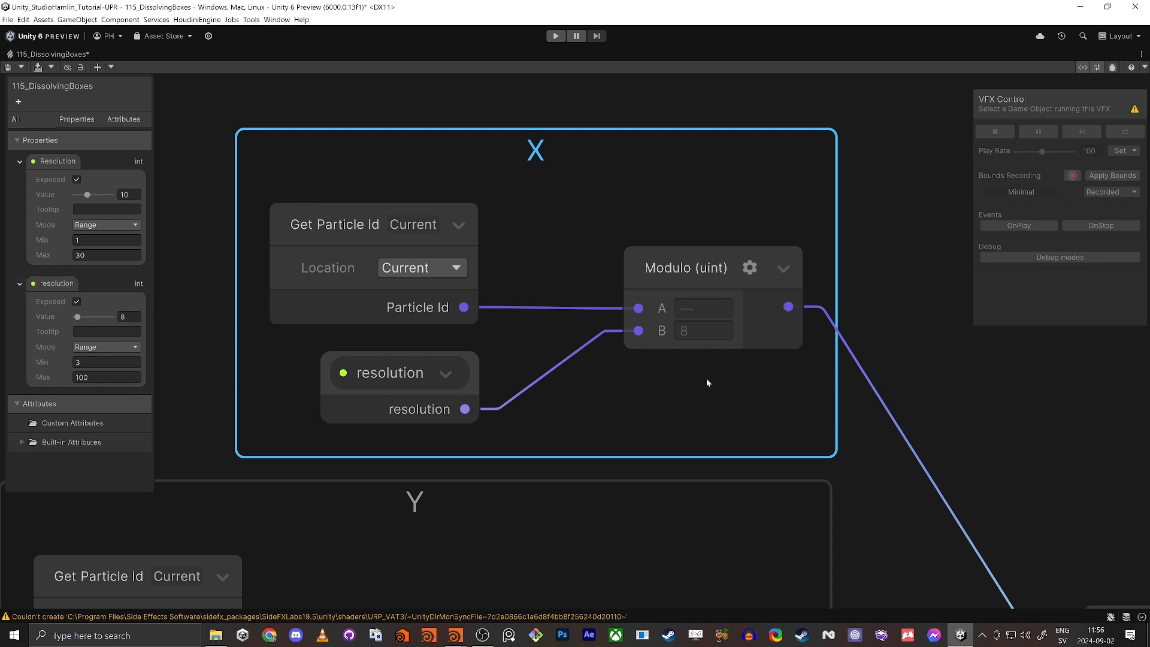
middle_click_drag(961, 506, 685, 298)
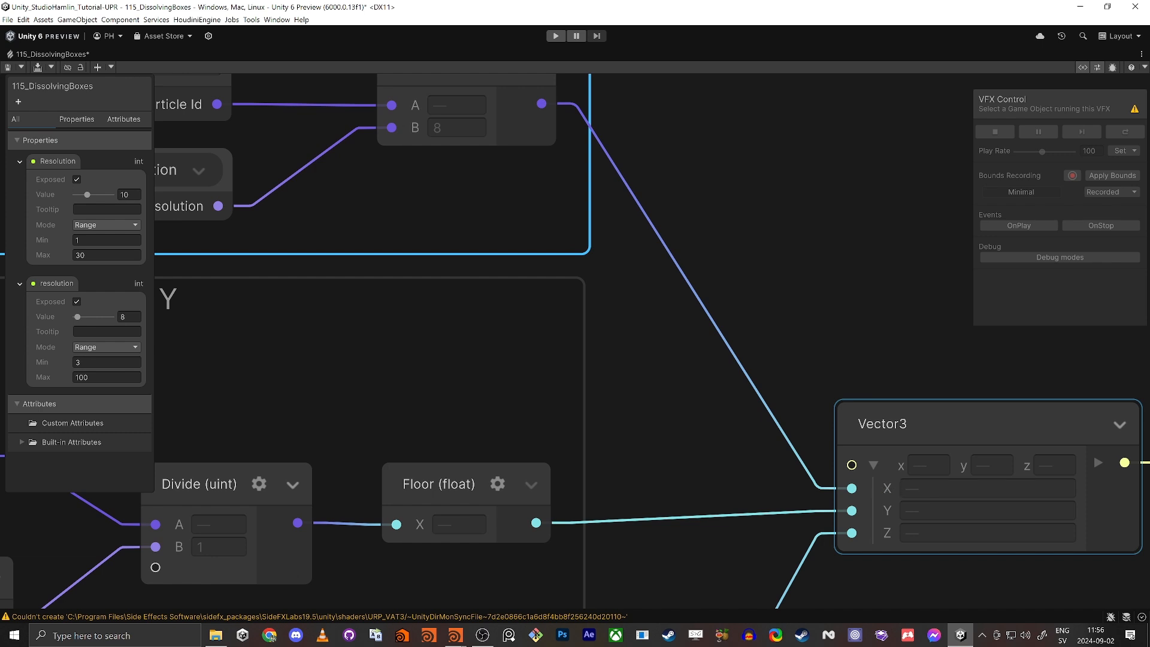
Connect the resolution node beside the Y group to both the A and B inputs of its Multiply (int) node.
scroll(884, 490, "down", 5)
scroll(493, 398, "up", 5)
middle_click_drag(382, 394, 307, 98)
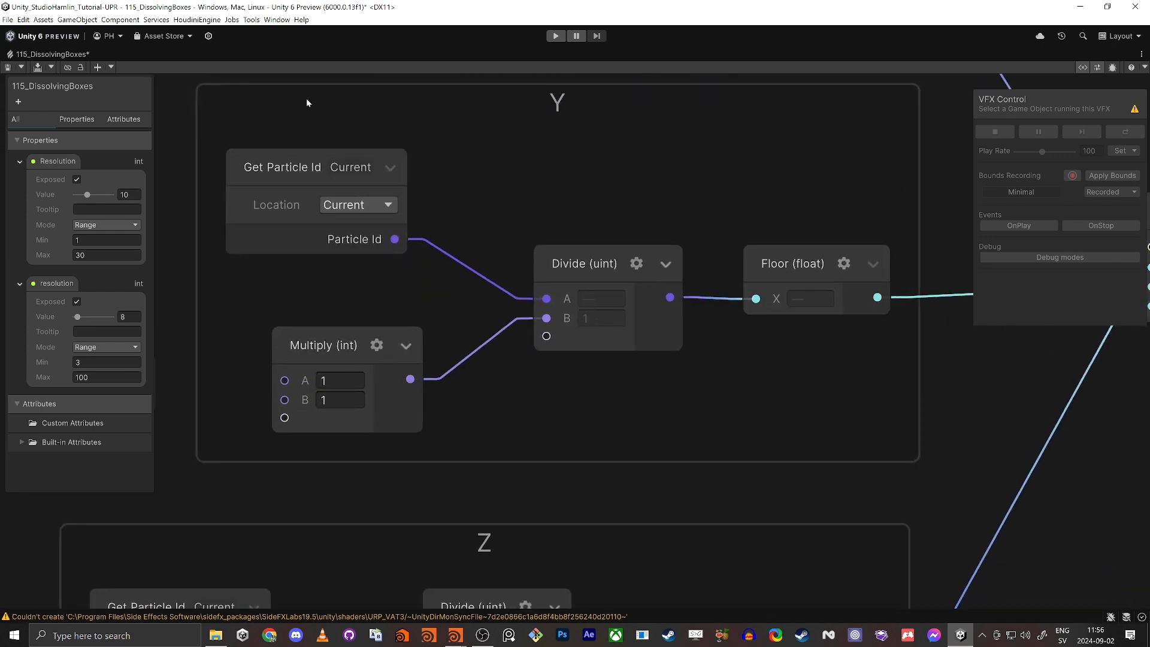
scroll(343, 174, "down", 3)
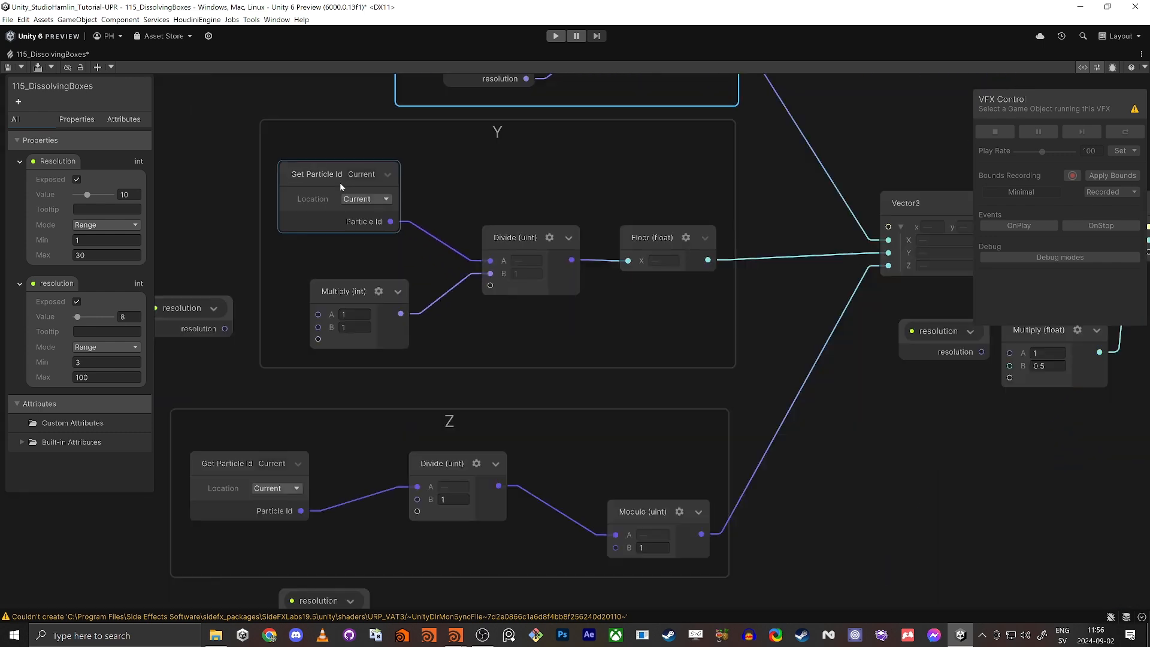
middle_click_drag(253, 297, 371, 309)
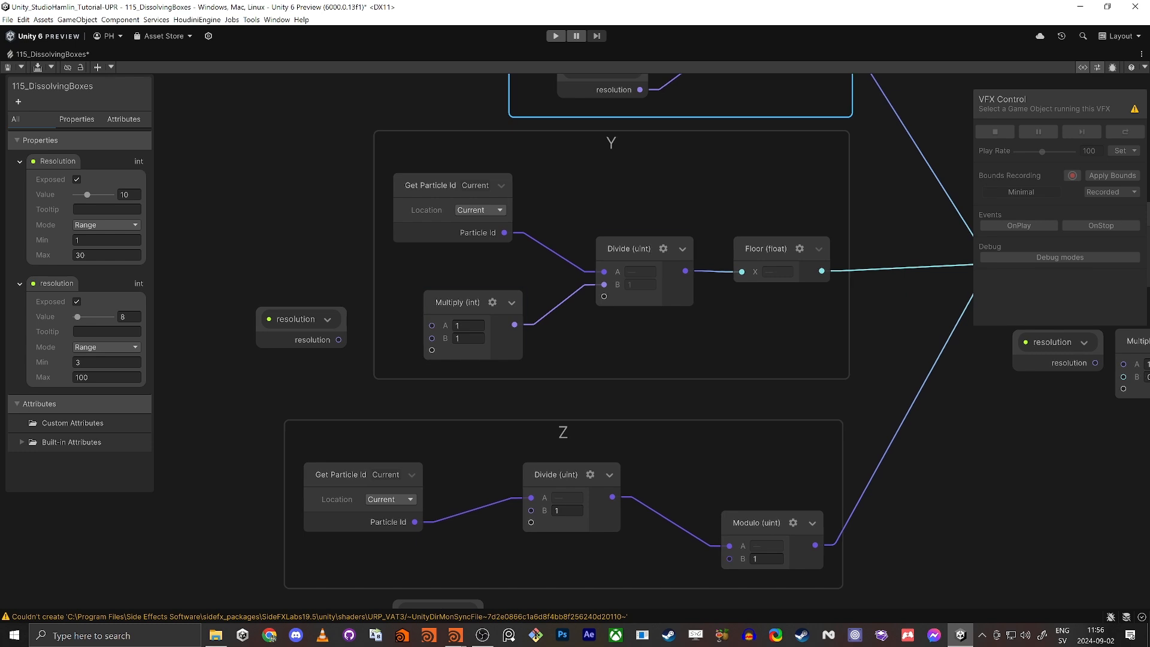
middle_click_drag(310, 143, 382, 245)
left_click(401, 417)
mouse_move(411, 434)
left_mouse_down()
mouse_move(505, 421)
mouse_move(411, 434)
left_mouse_up()
left_click(376, 338)
middle_click_drag(384, 315, 297, 316)
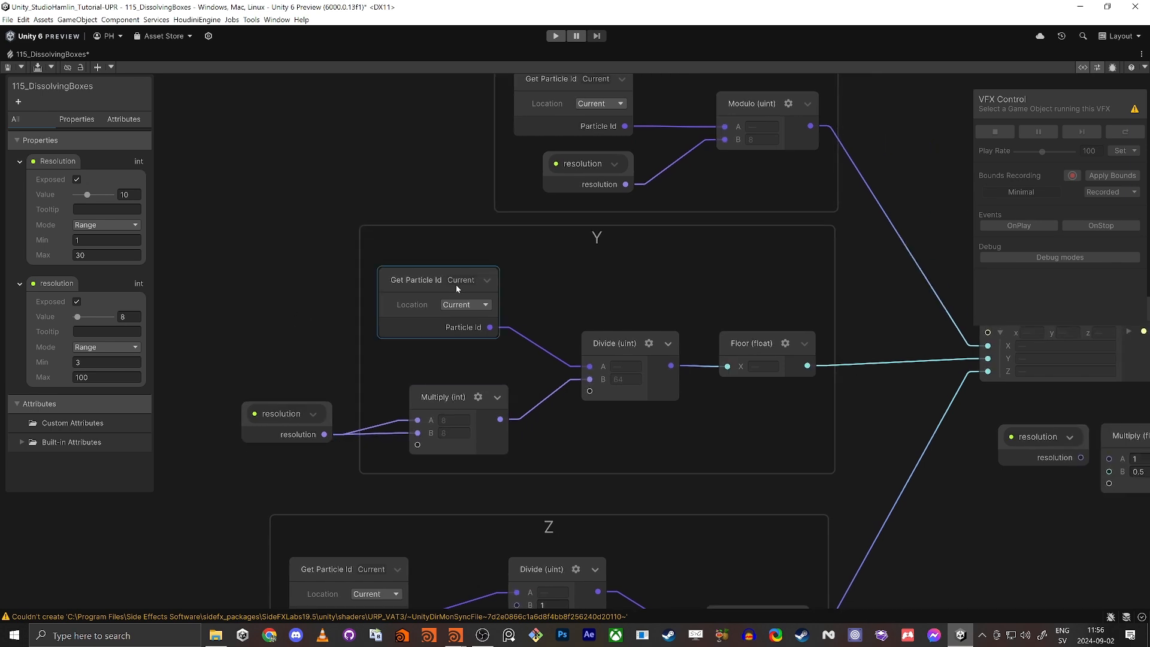
Examine how the Y group divides Particle Id by the multiplied resolution and passes it through Floor to the Vector3 node's Y input.
scroll(456, 284, "up", 2)
left_click(670, 363)
left_click(279, 455)
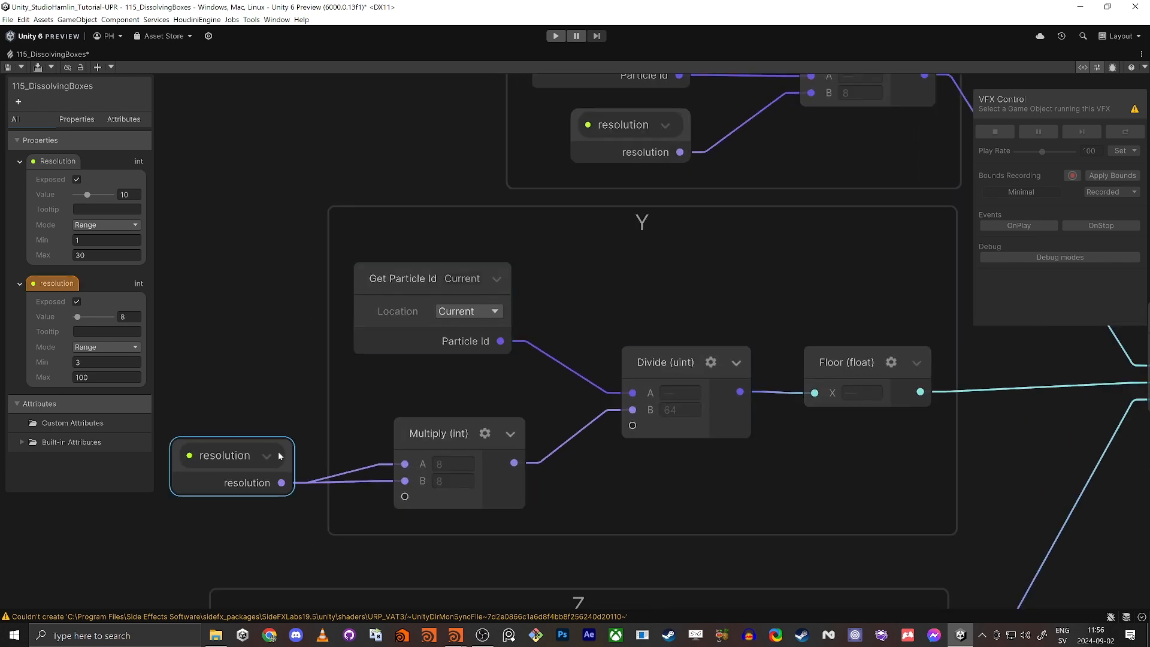
left_click(397, 469)
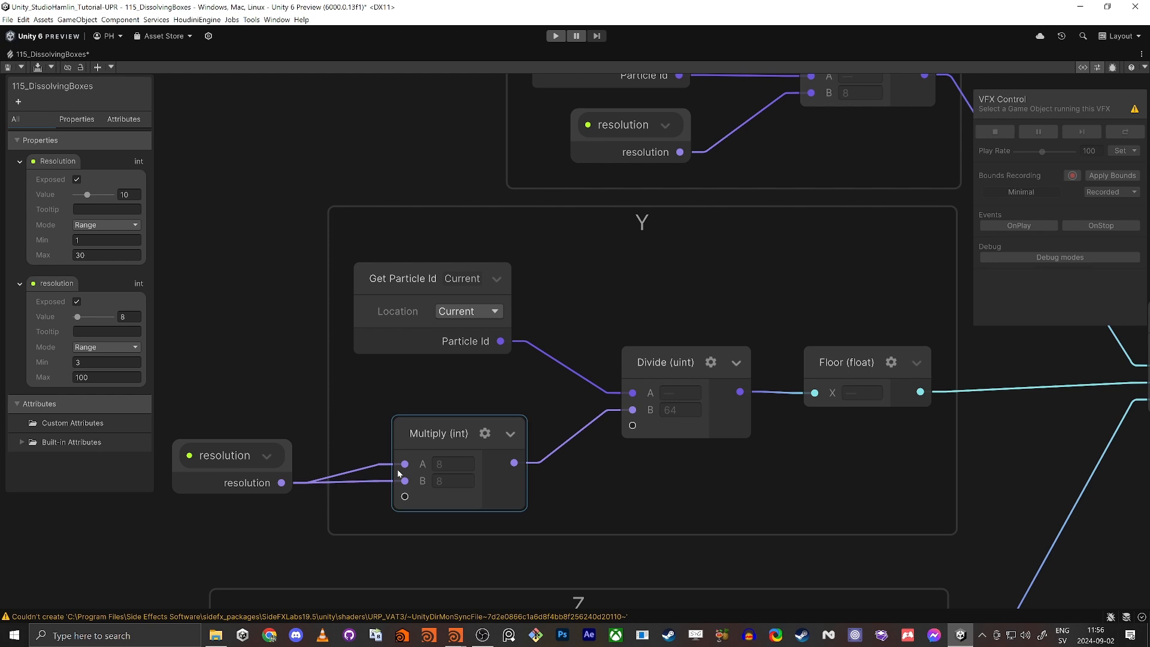
scroll(397, 469, "down", 2)
scroll(454, 452, "up", 2)
left_click(277, 469)
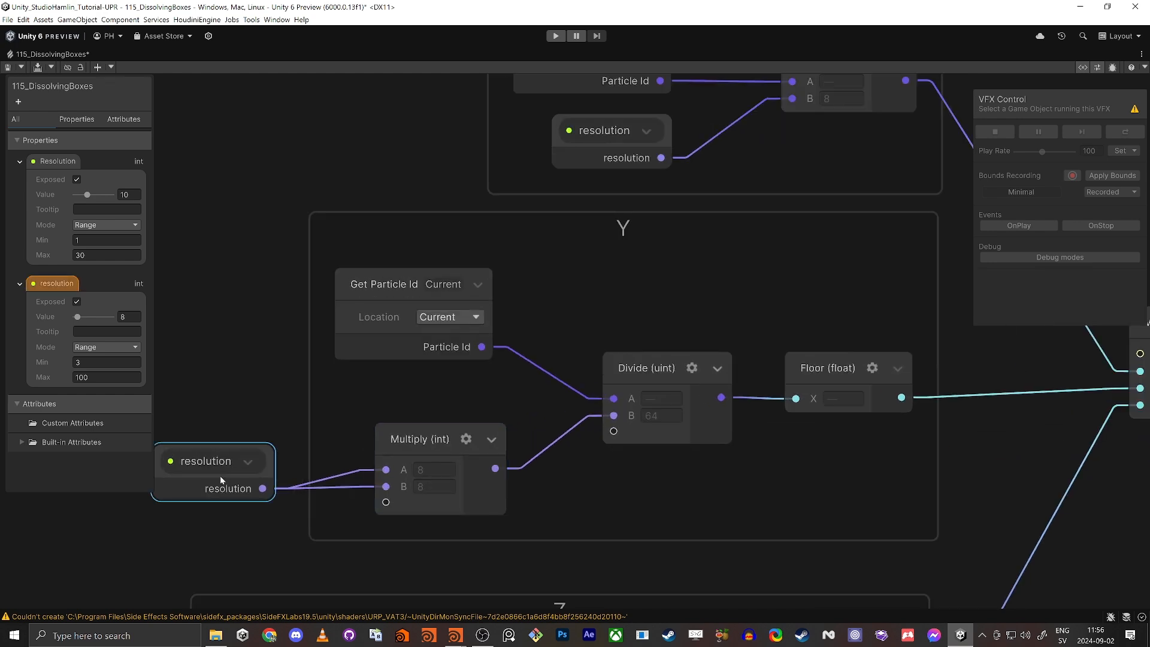
left_click(466, 477)
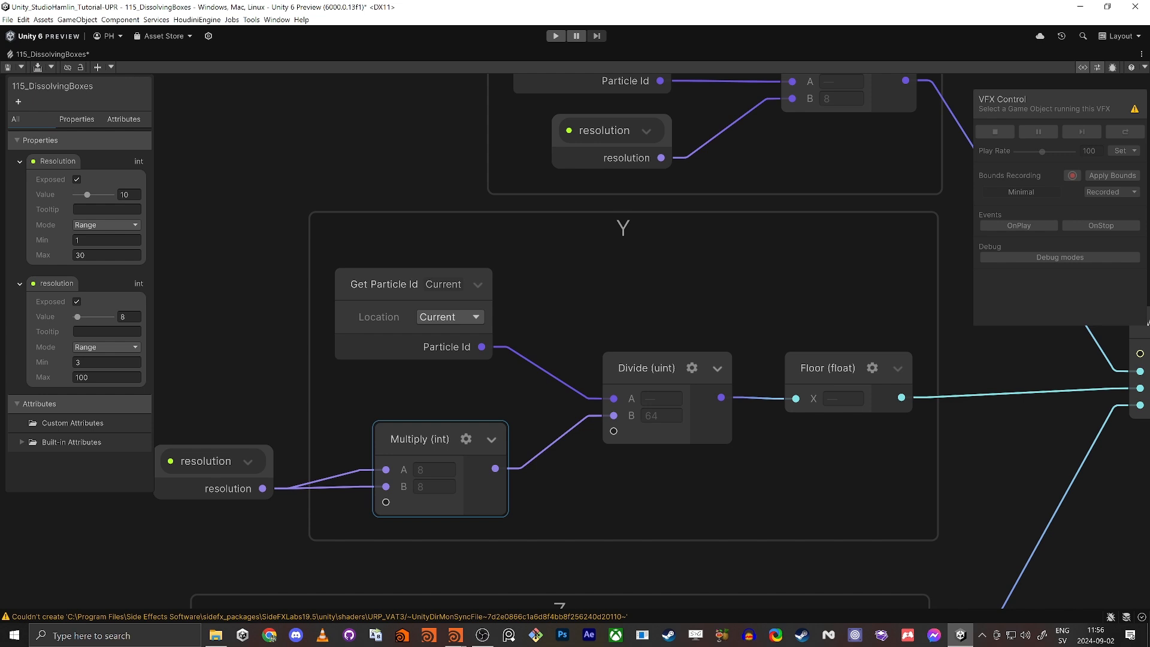
left_click(882, 469)
middle_click_drag(882, 468, 728, 476)
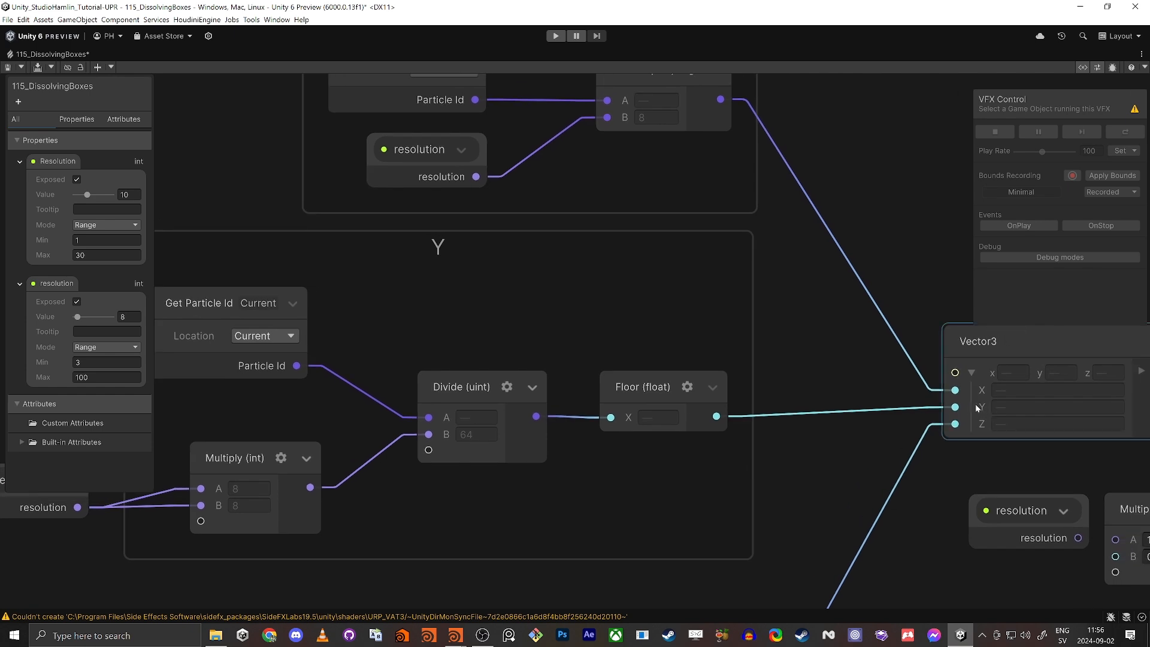
scroll(619, 519, "down", 3)
scroll(619, 519, "up", 2)
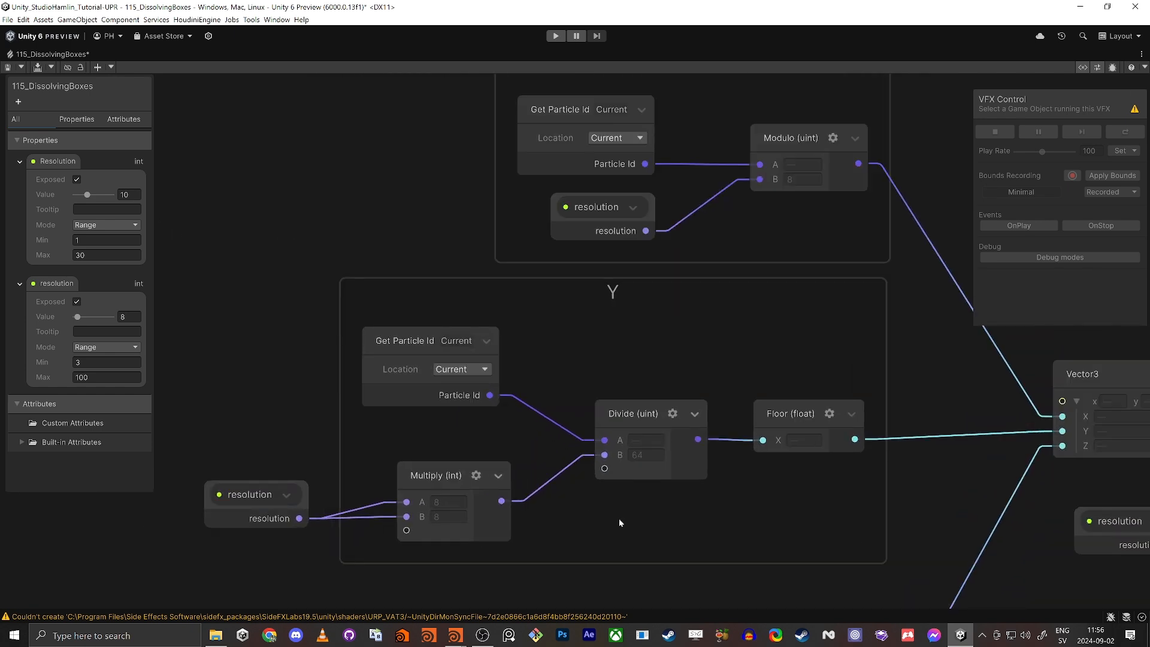
left_click(635, 414)
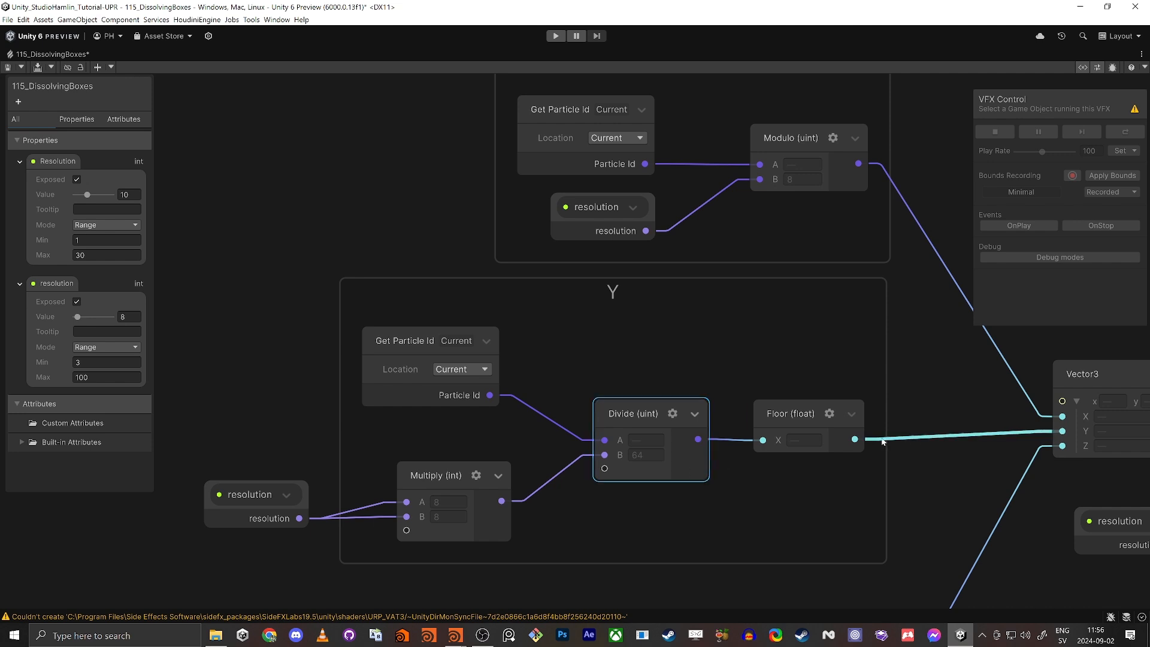
Connect the resolution node below the Z group to the B inputs of its Divide (uint) and Modulo (uint) nodes.
middle_click_drag(774, 533, 772, 243)
scroll(598, 298, "up", 1)
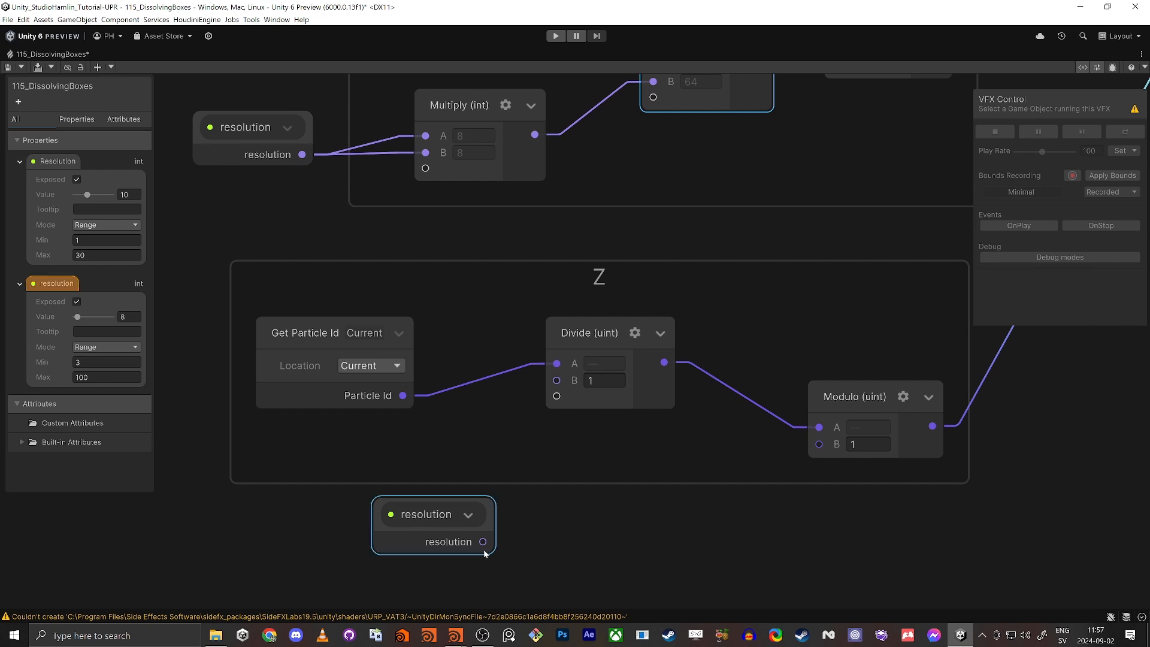
left_click_drag(483, 542, 557, 381)
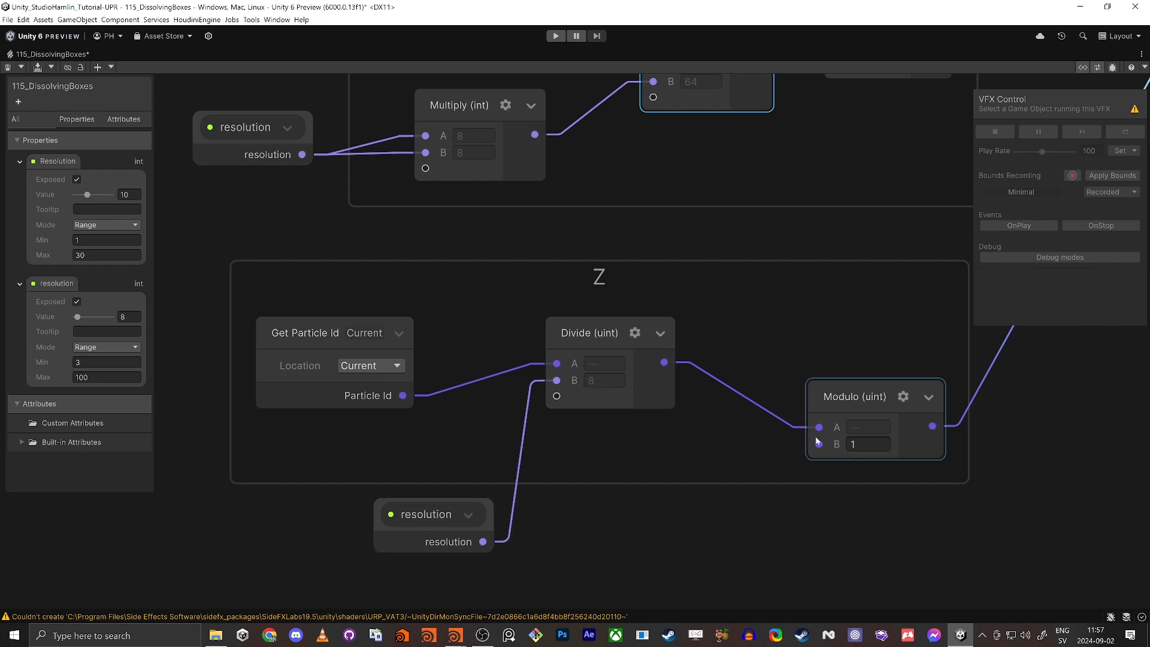
left_click_drag(819, 443, 483, 521)
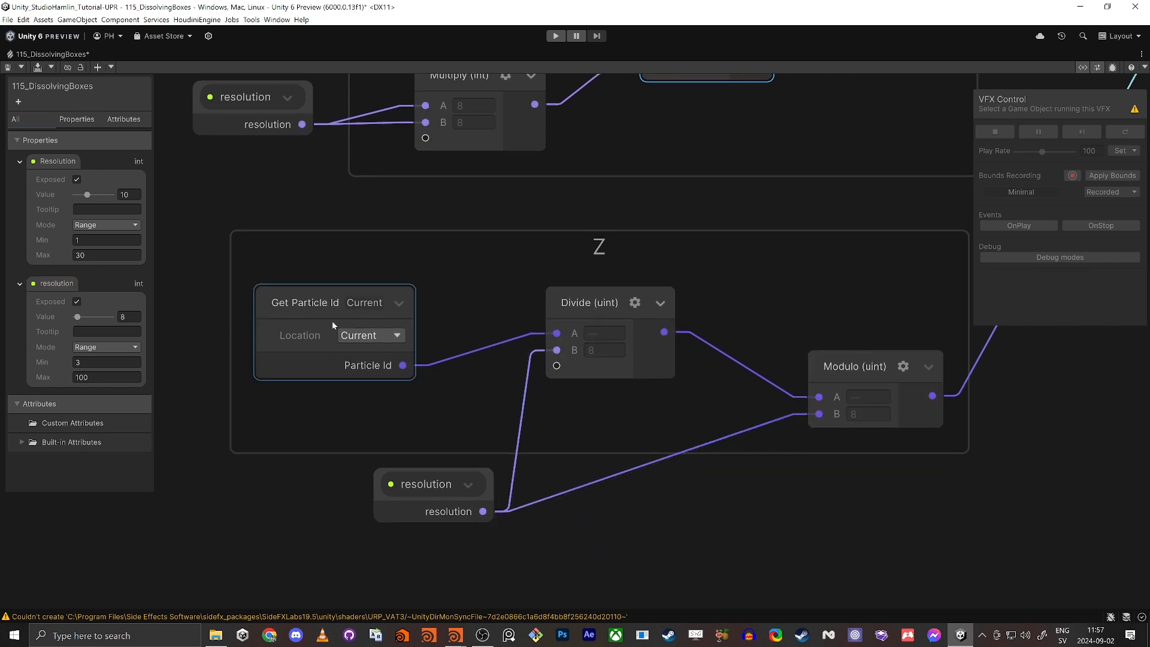
left_click(318, 307)
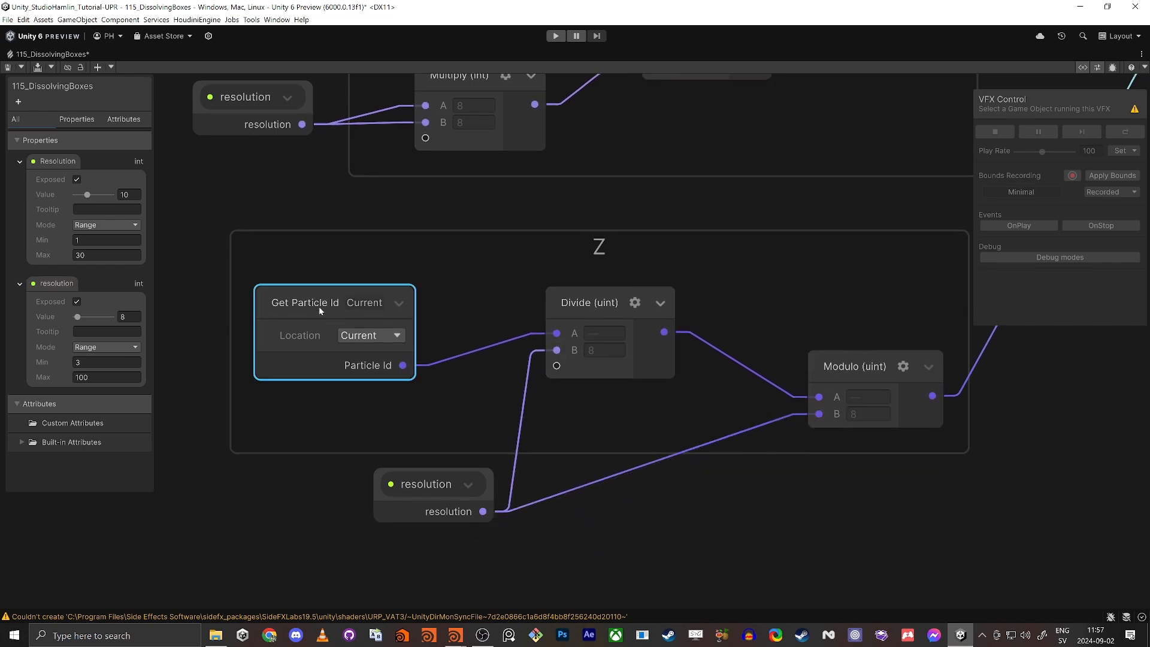
left_click(595, 305)
left_click(432, 494, "shift")
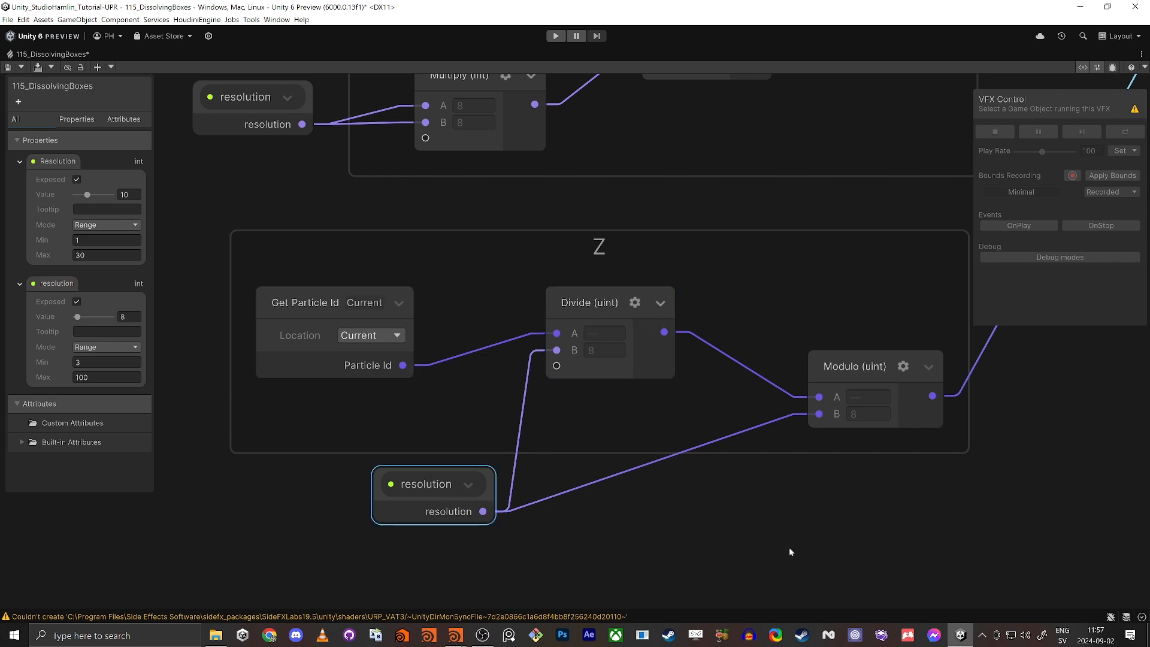
Connect the resolution node below Vector3 to the A input of the Multiply (float) node.
middle_click_drag(789, 547, 677, 566)
middle_click_drag(727, 447, 473, 627)
middle_click_drag(831, 262, 736, 293)
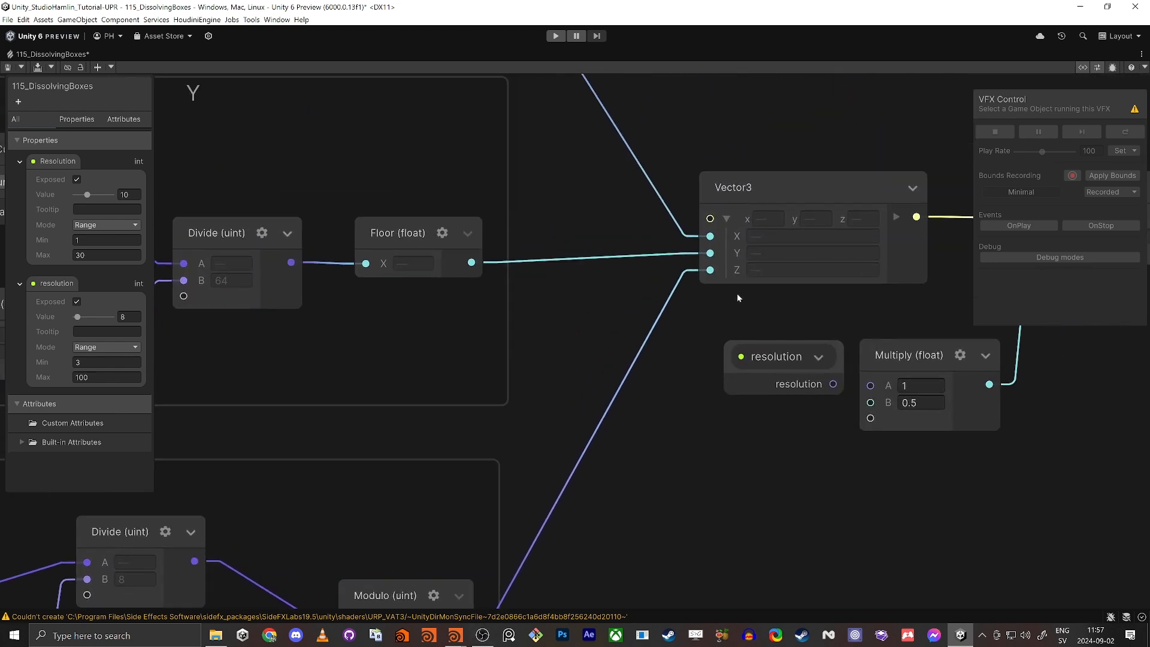
middle_click_drag(853, 319, 715, 339)
left_click_drag(693, 404, 729, 401)
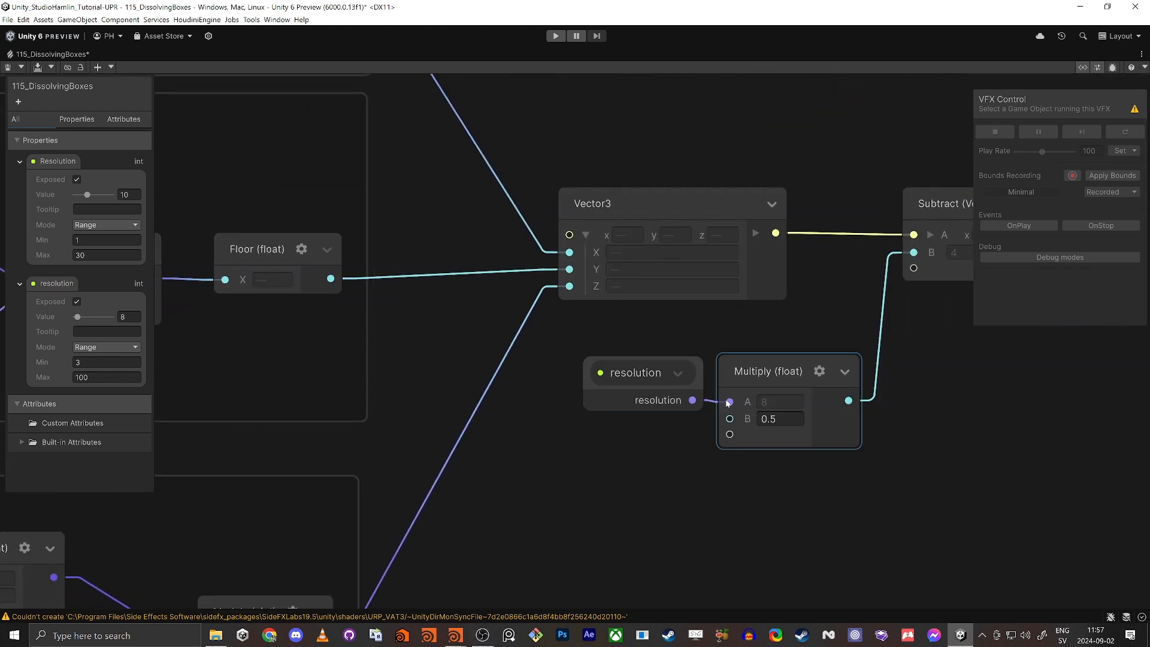
Examine how resolution multiplied by 0.5 feeds the B input of the Subtract (Vector3) node.
middle_click_drag(992, 417, 640, 486)
scroll(552, 501, "down", 2)
middle_click_drag(524, 491, 591, 441)
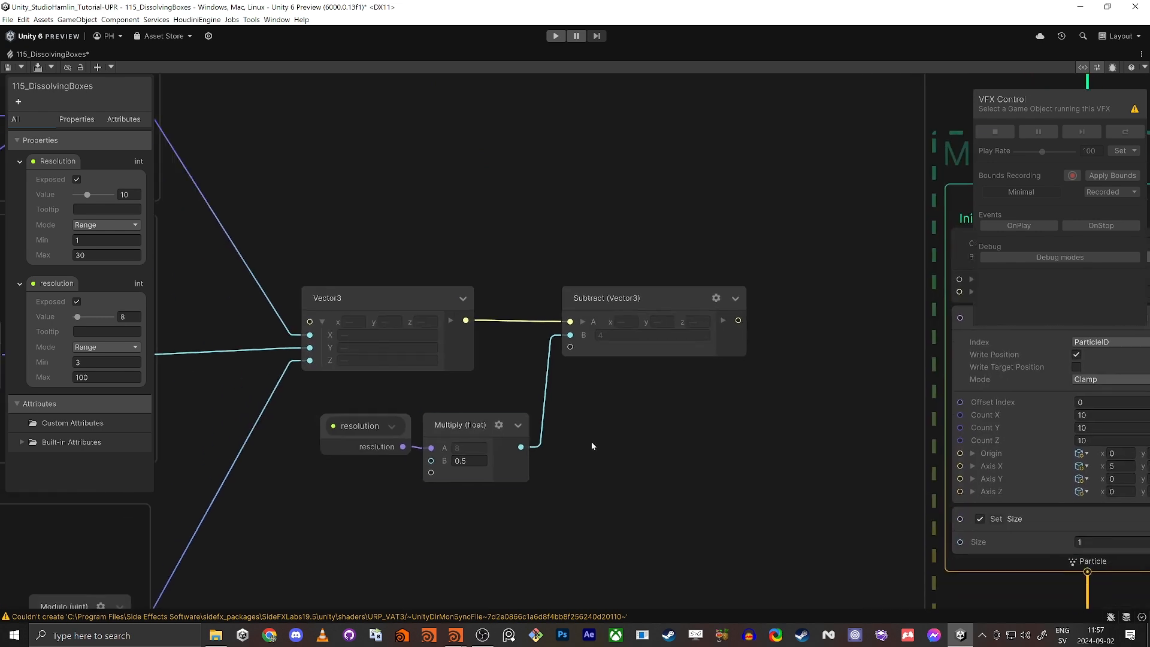
left_click_drag(364, 428, 359, 435)
scroll(395, 432, "up", 2)
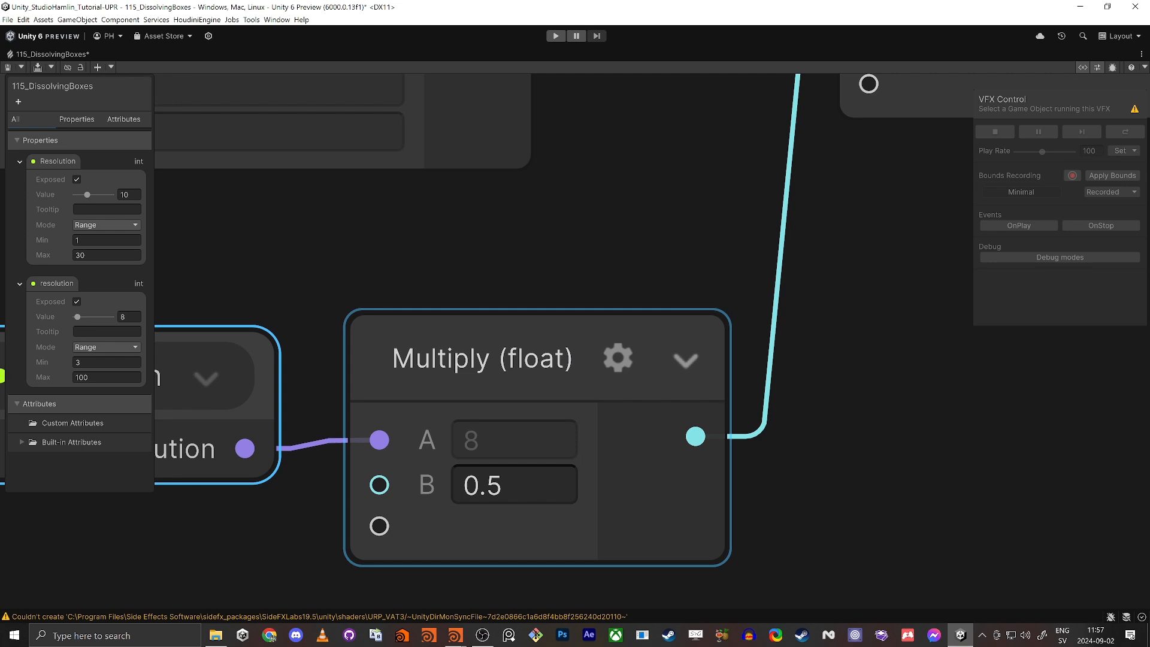
scroll(473, 441, "down", 3)
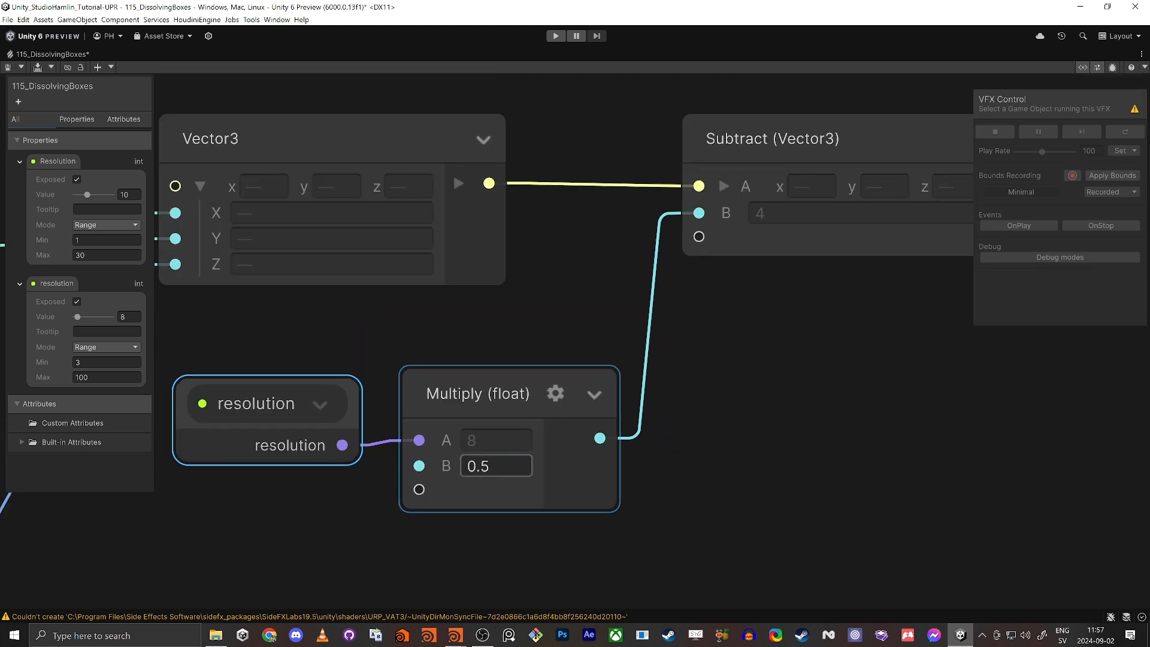
left_click(492, 466)
left_click(831, 389)
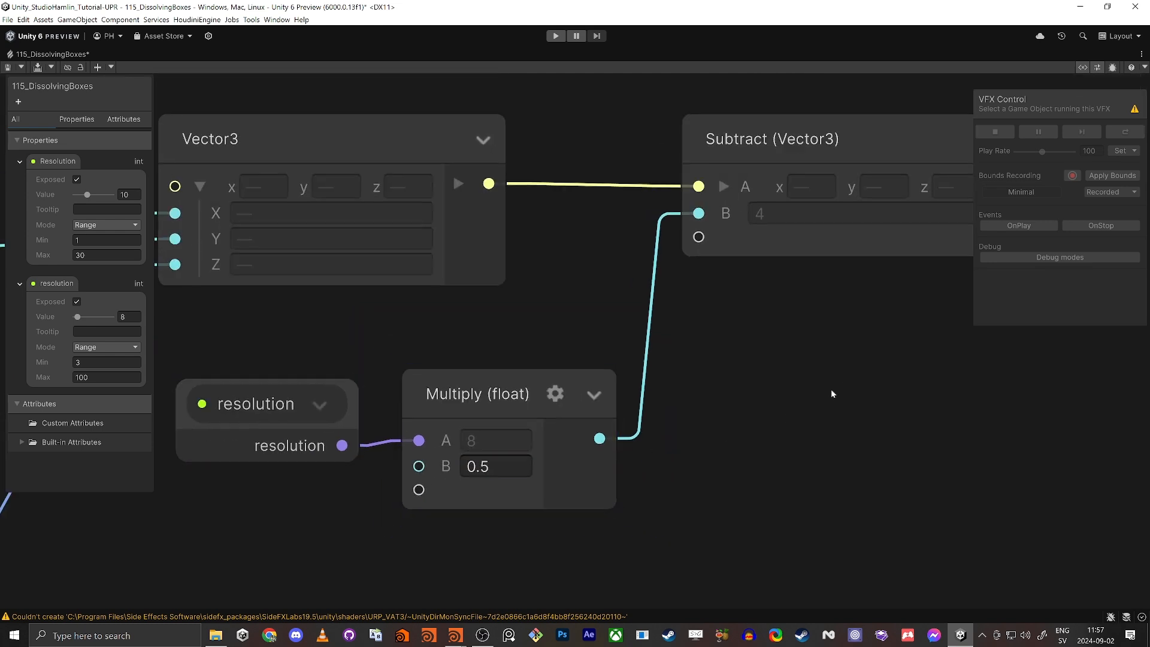
Add a Set Position block to the Initialize Particle context.
scroll(831, 390, "down", 2)
middle_click_drag(846, 194, 645, 250)
middle_click_drag(760, 409, 491, 344)
scroll(492, 345, "down", 1)
middle_click_drag(591, 345, 528, 371)
left_click(763, 123)
key("space")
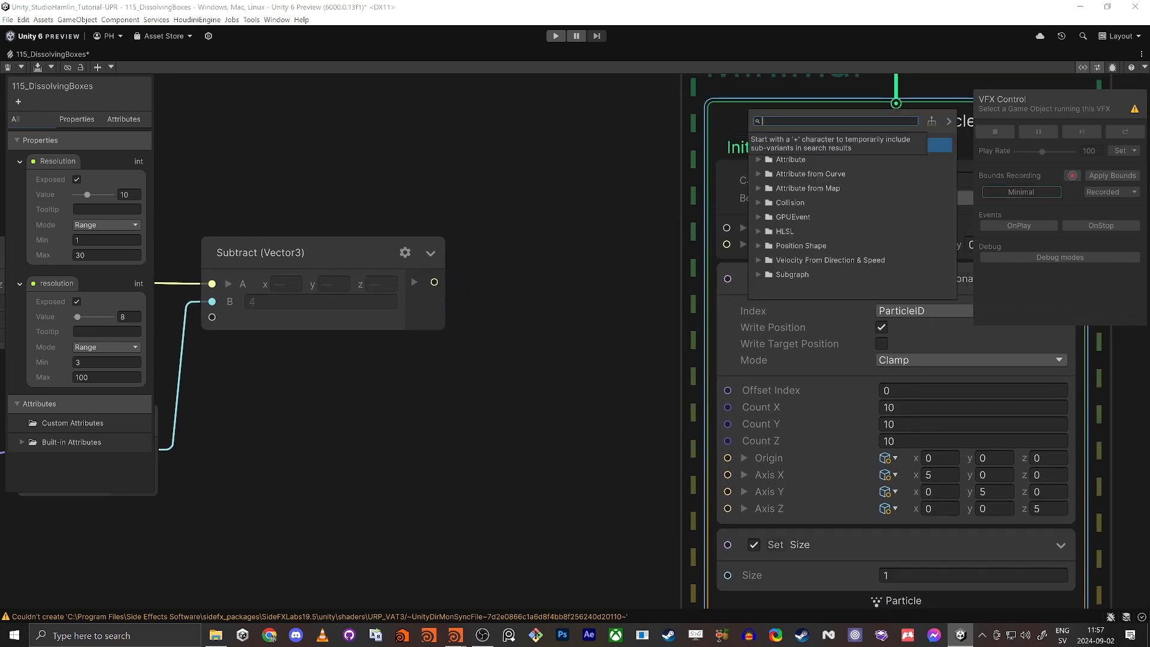
type("set pos")
key("Return")
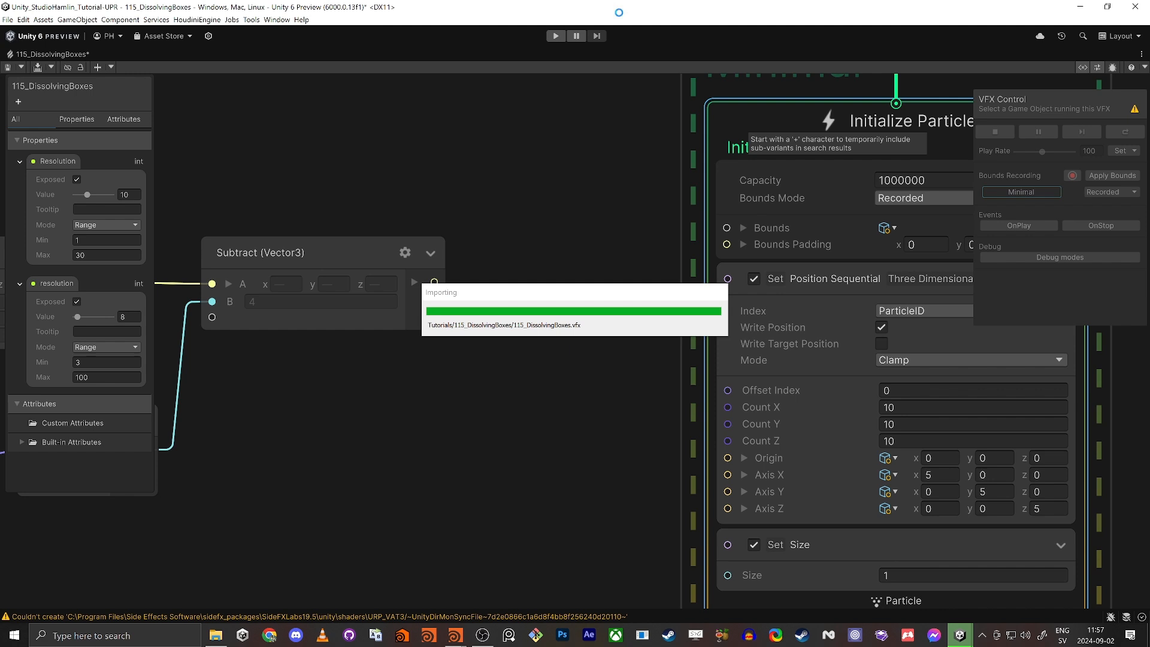
Connect the Subtract (Vector3) output to the Set Position block's Position input and save the graph.
middle_click_drag(361, 378, 426, 354)
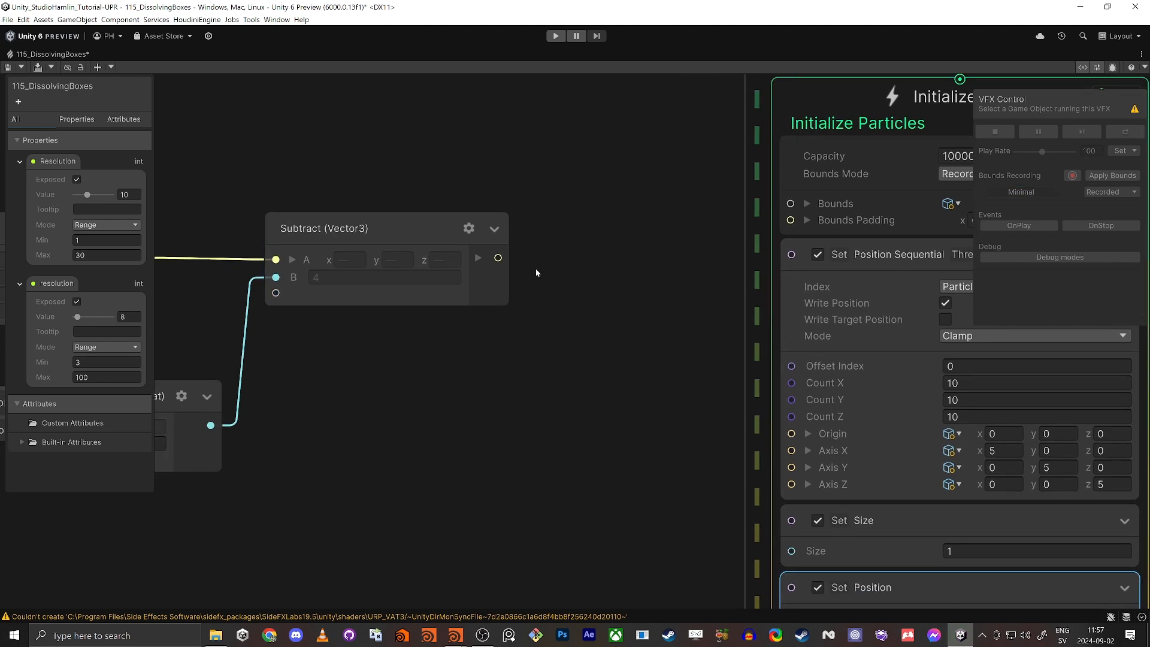
scroll(498, 312, "down", 4)
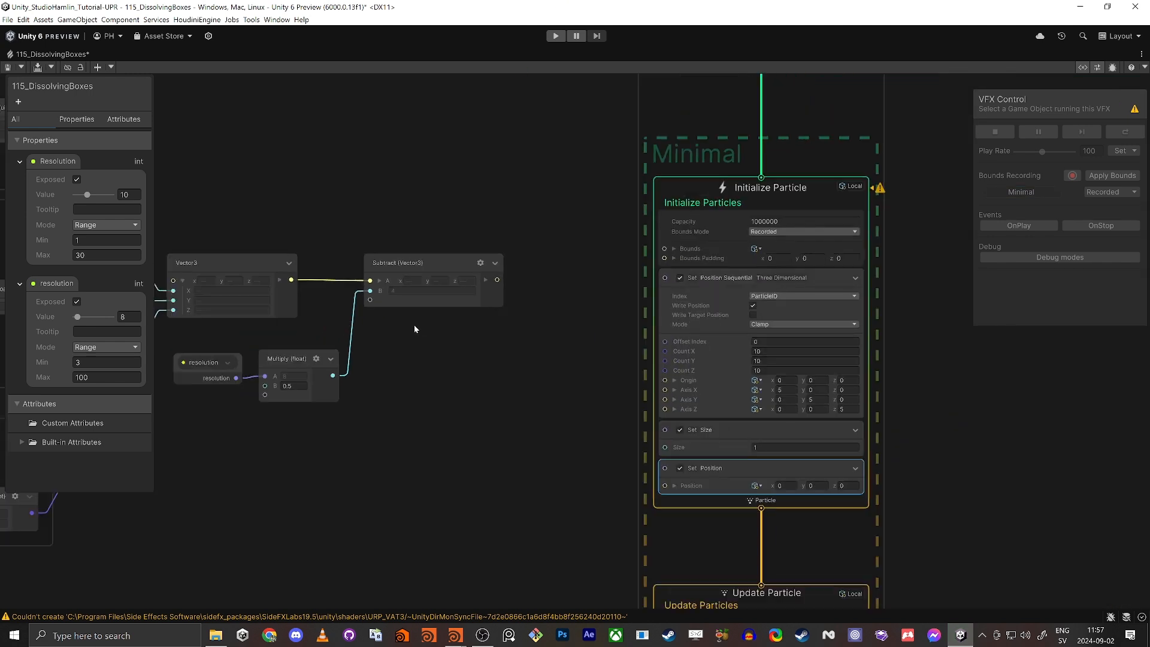
middle_click_drag(414, 324, 488, 312)
scroll(381, 354, "up", 2)
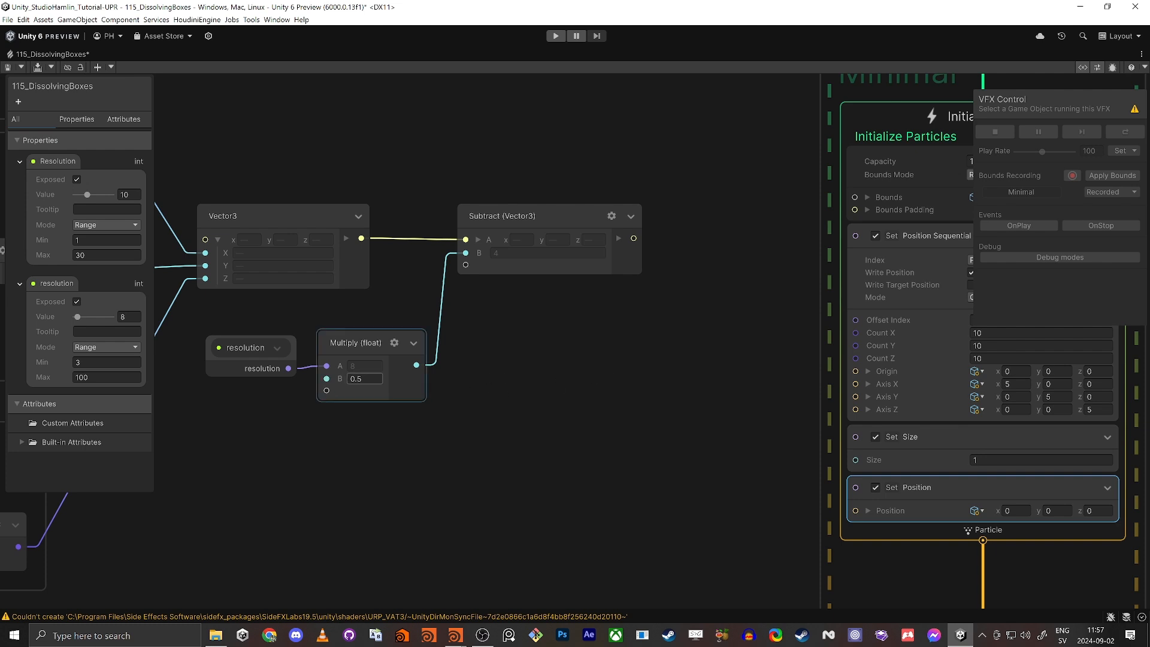
middle_click_drag(669, 309, 558, 321)
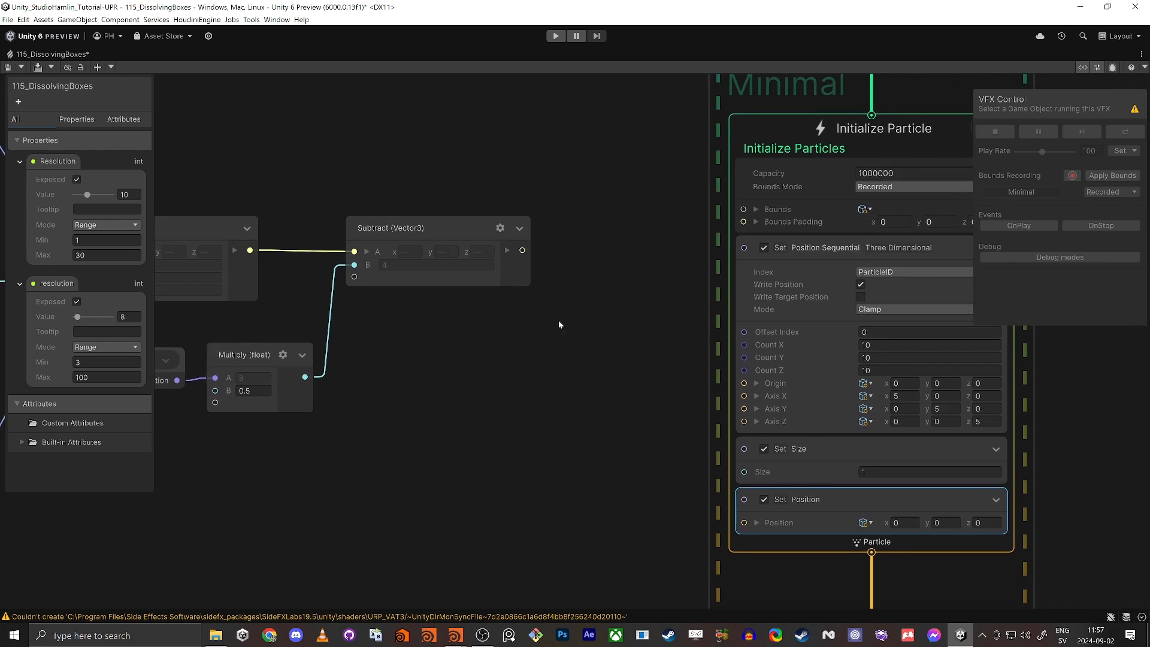
left_click_drag(523, 250, 745, 448)
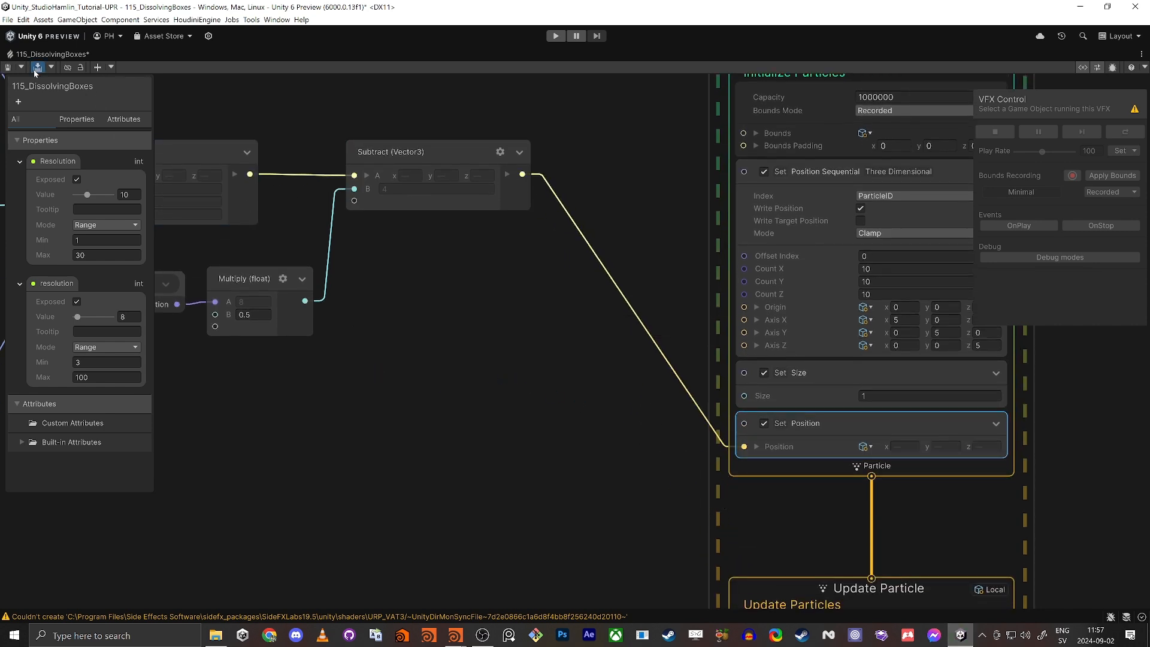
left_click(9, 67)
middle_click_drag(433, 337, 493, 337)
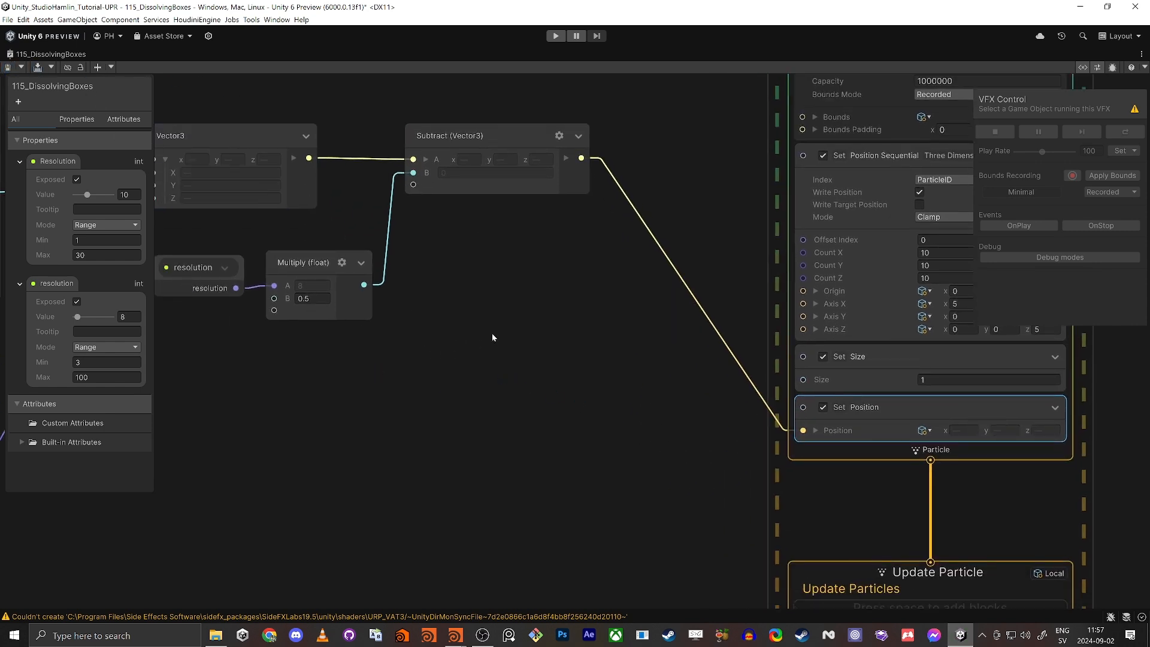
Restore the maximized VFX graph window to its docked size and switch to the Scene view.
right_click(23, 57)
left_click(36, 60)
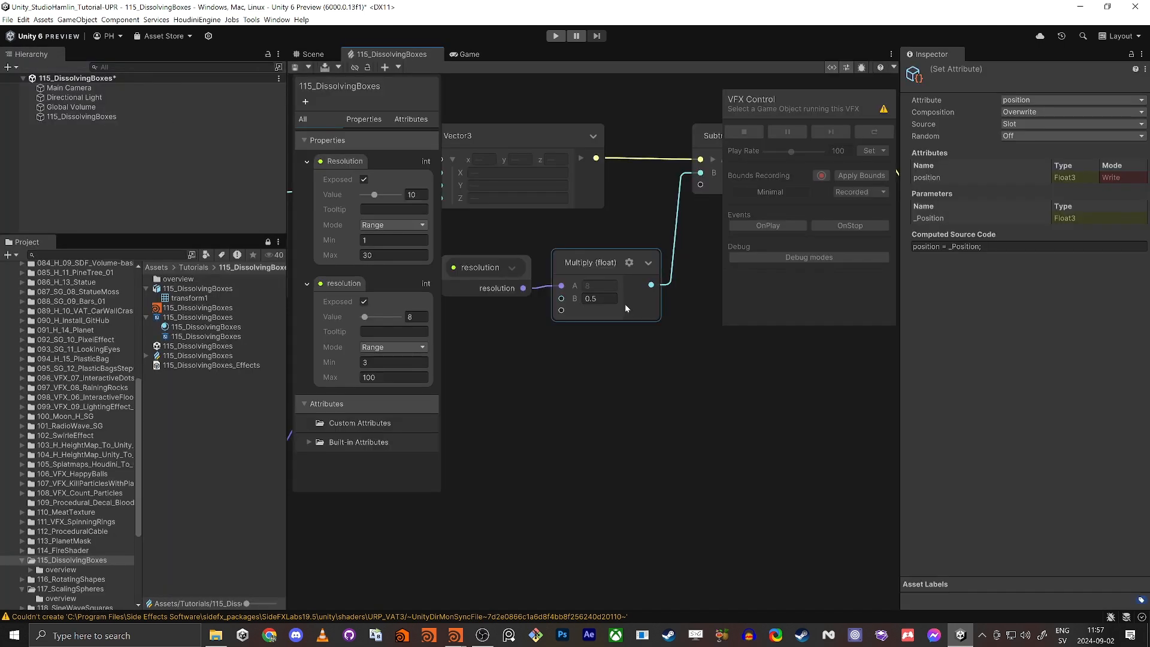
left_click(313, 54)
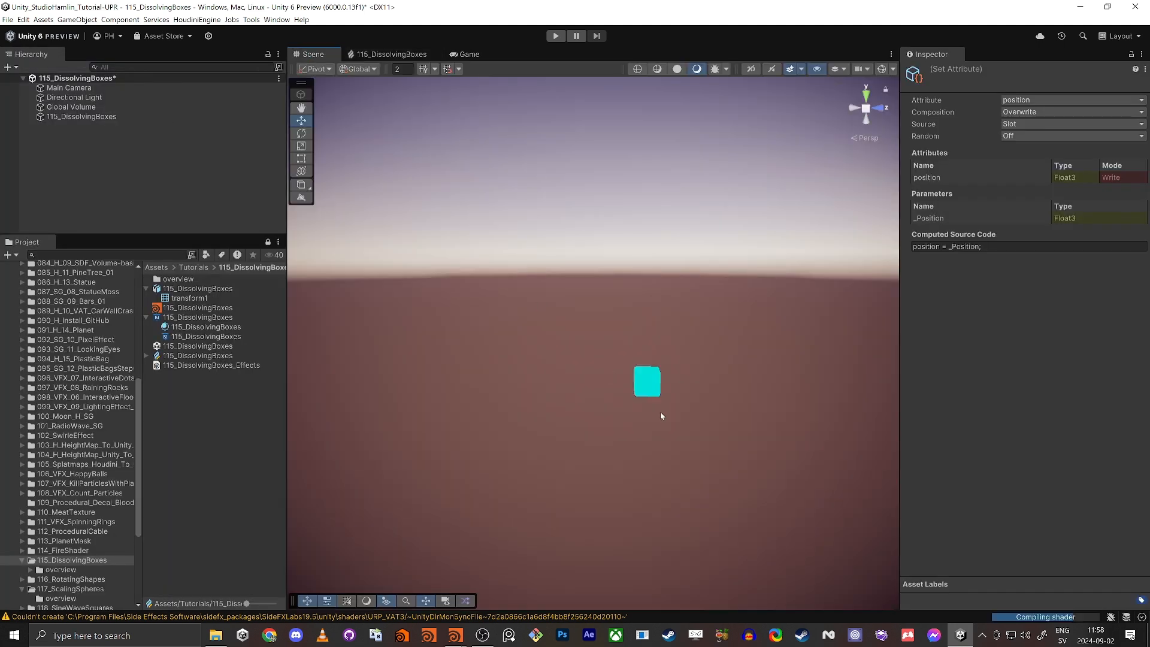
Inspect the generated box grid in the Scene view from another angle and up close.
left_click_drag(698, 218, 441, 223, "alt")
scroll(622, 232, "up", 8)
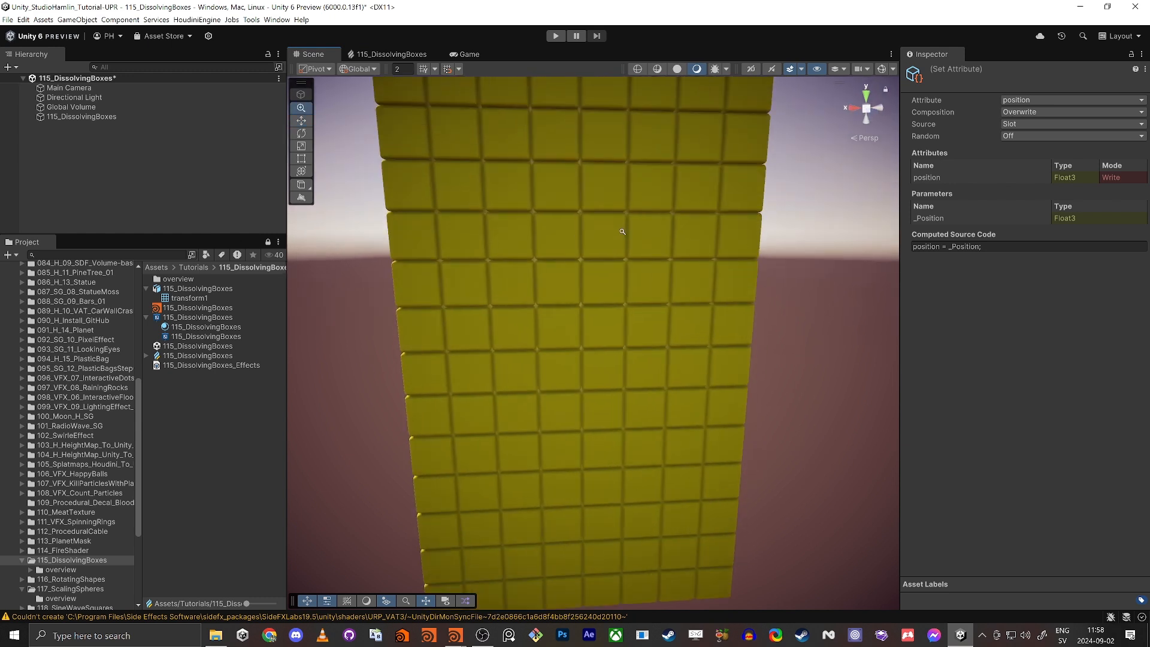
left_click_drag(724, 259, 613, 248, "alt")
scroll(620, 207, "up", 4)
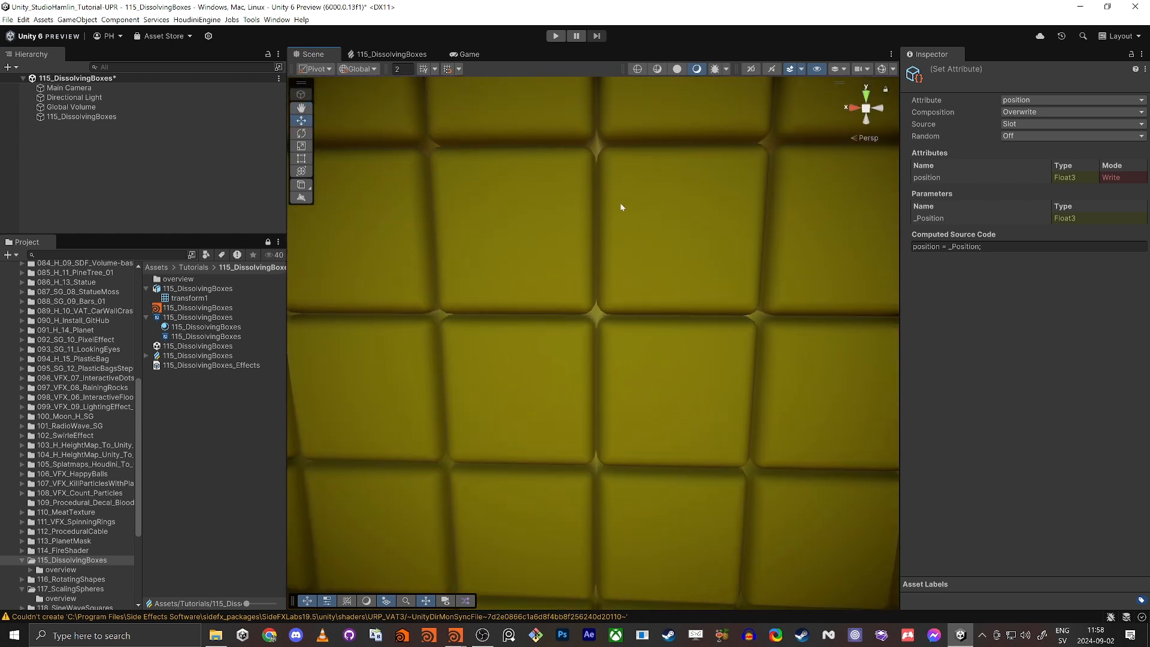
scroll(624, 178, "down", 10)
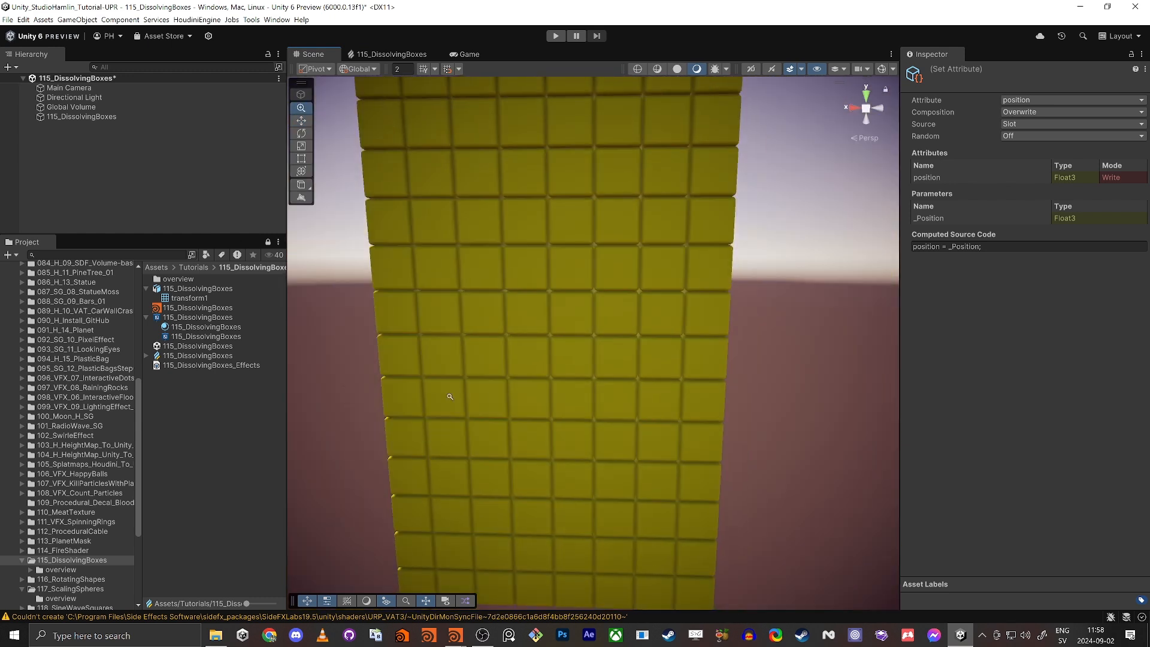
View the whole box grid from another angle in the Scene view and return to the VFX graph.
left_click_drag(450, 397, 811, 379, "alt")
left_click_drag(432, 247, 414, 153, "alt")
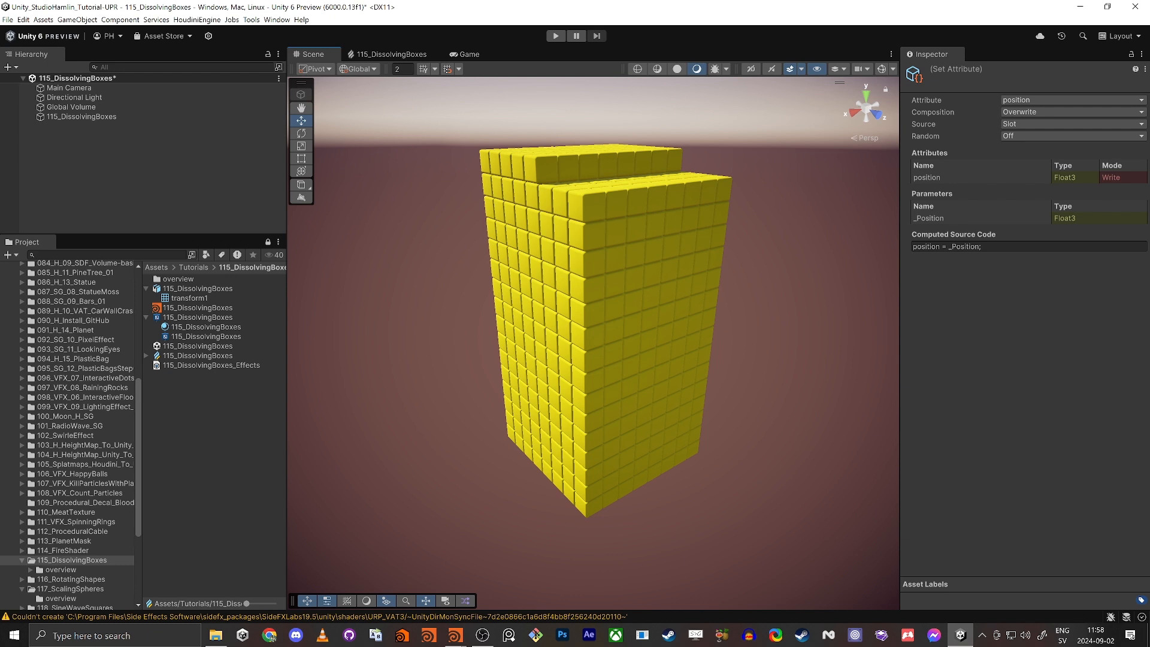
left_click(391, 54)
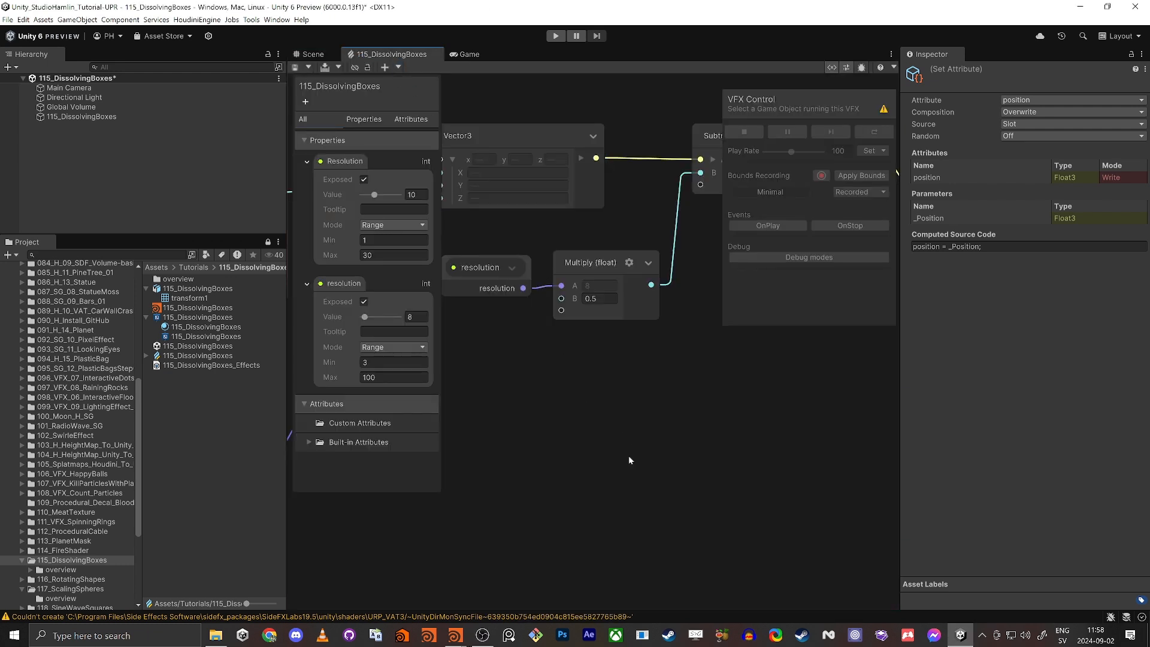
Examine which nodes in the X, Y, Z and spawn calculations use the Resolution property and which use the duplicate lowercase resolution property.
middle_click_drag(666, 406, 554, 447)
scroll(554, 447, "down", 3)
mouse_move(731, 432)
middle_mouse_down()
mouse_move(563, 344)
mouse_move(522, 402)
mouse_move(746, 427)
middle_mouse_up()
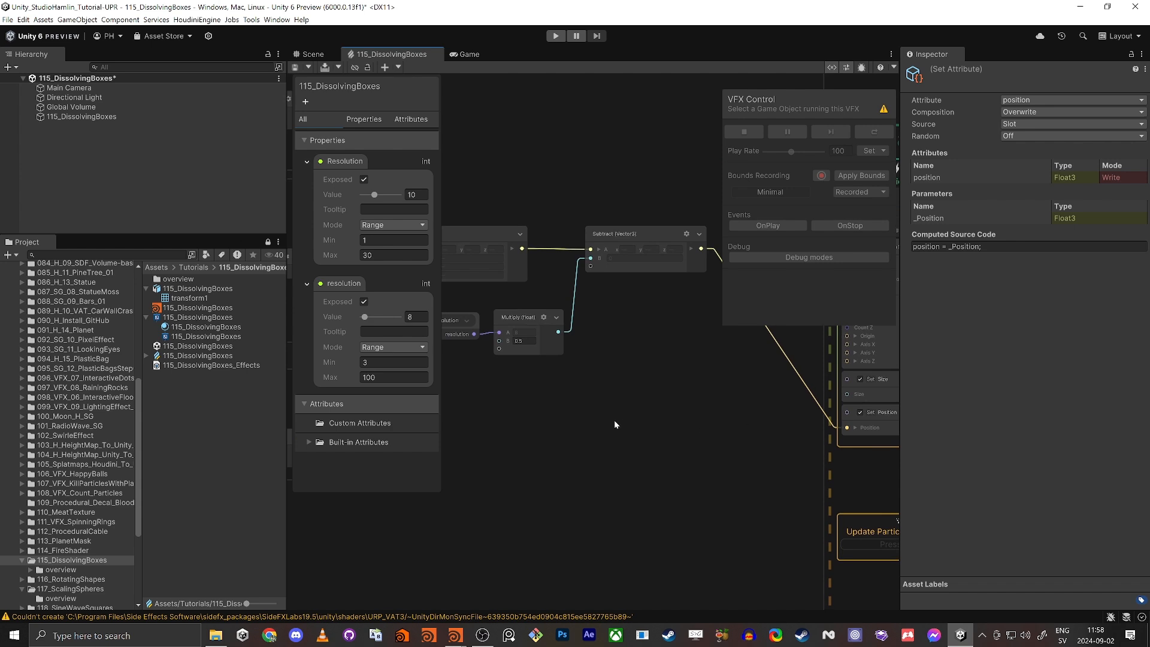
scroll(599, 420, "down", 1)
middle_click_drag(571, 415, 645, 477)
scroll(619, 478, "up", 1)
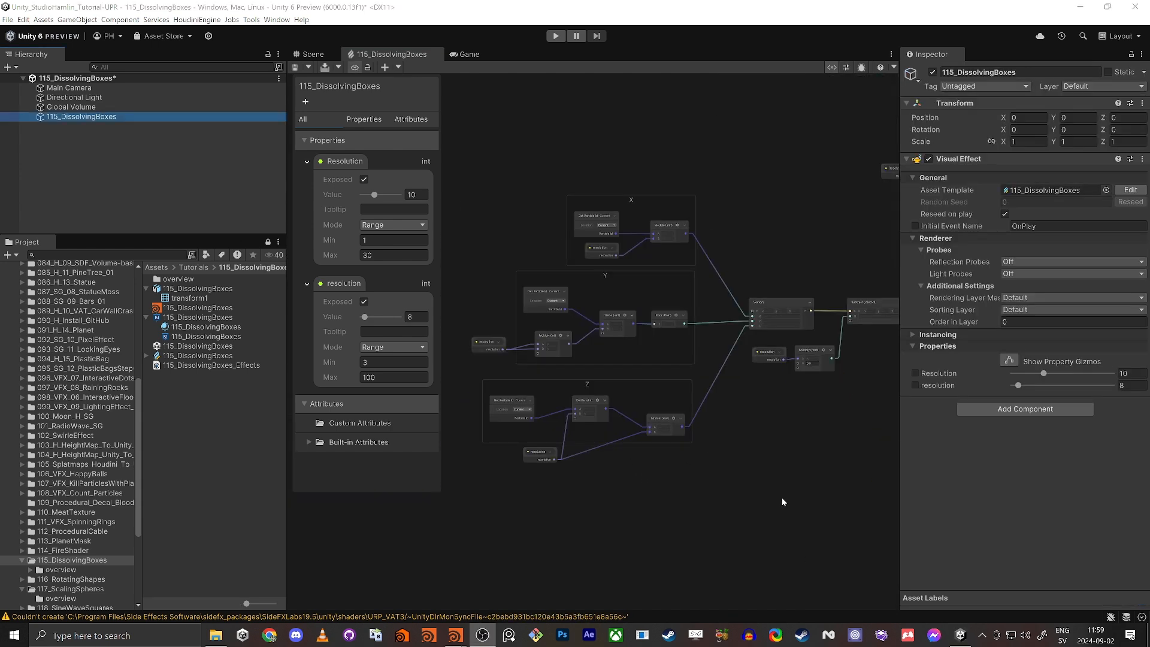
left_click(780, 498)
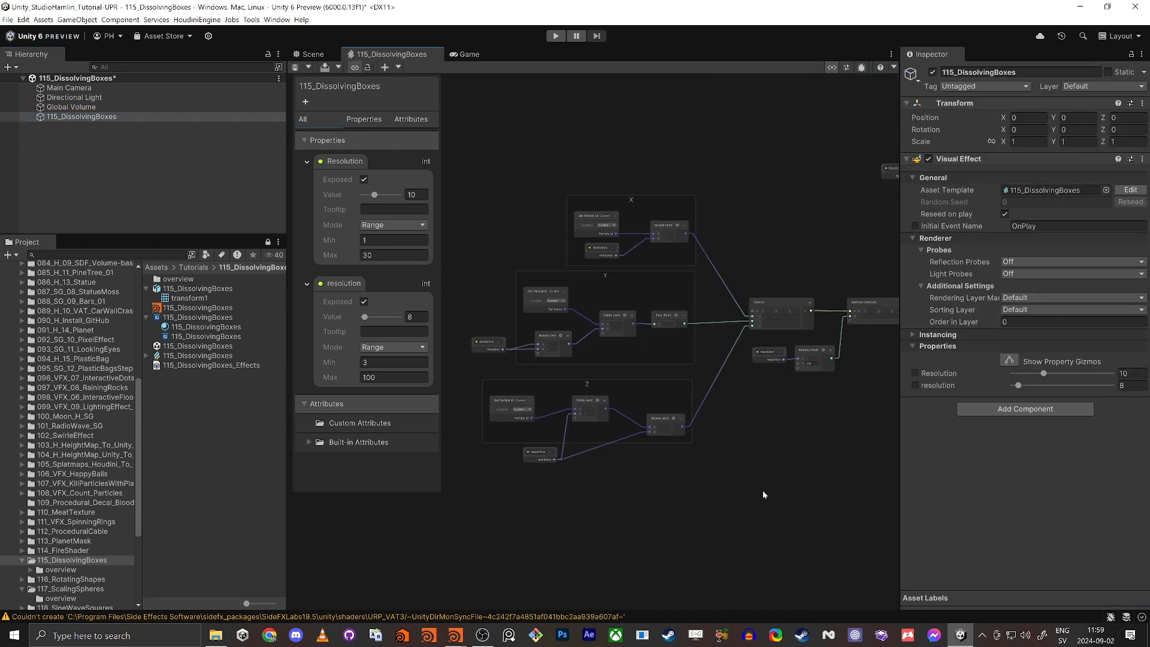
middle_click_drag(802, 453, 584, 425)
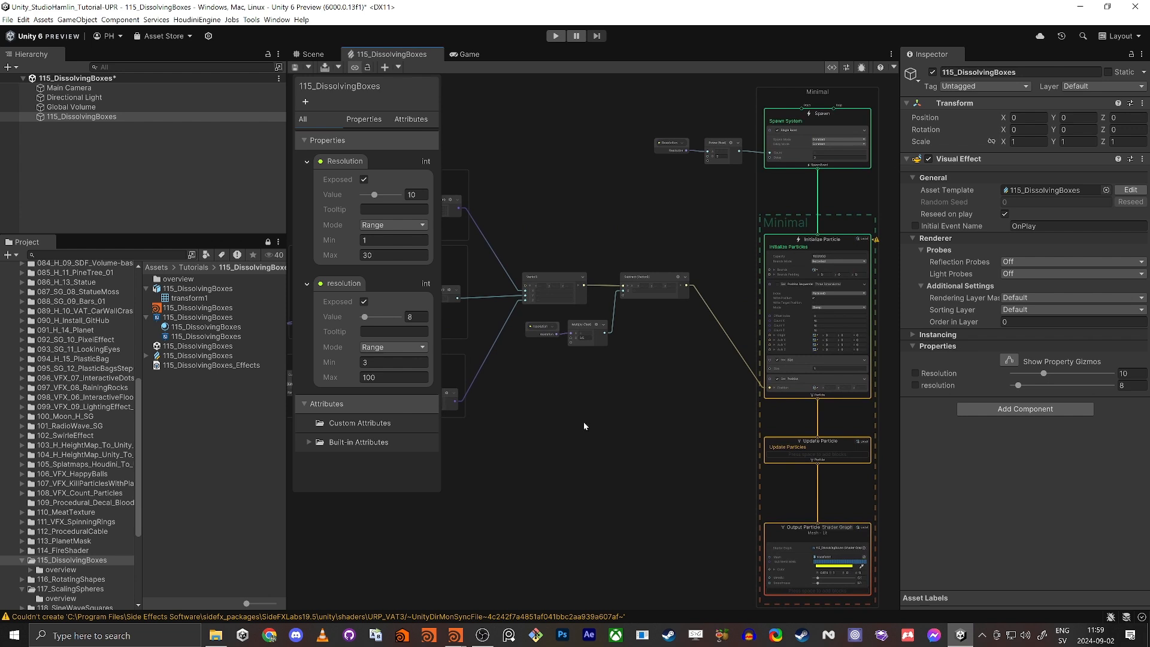
middle_click_drag(579, 383, 677, 460)
scroll(745, 203, "up", 5)
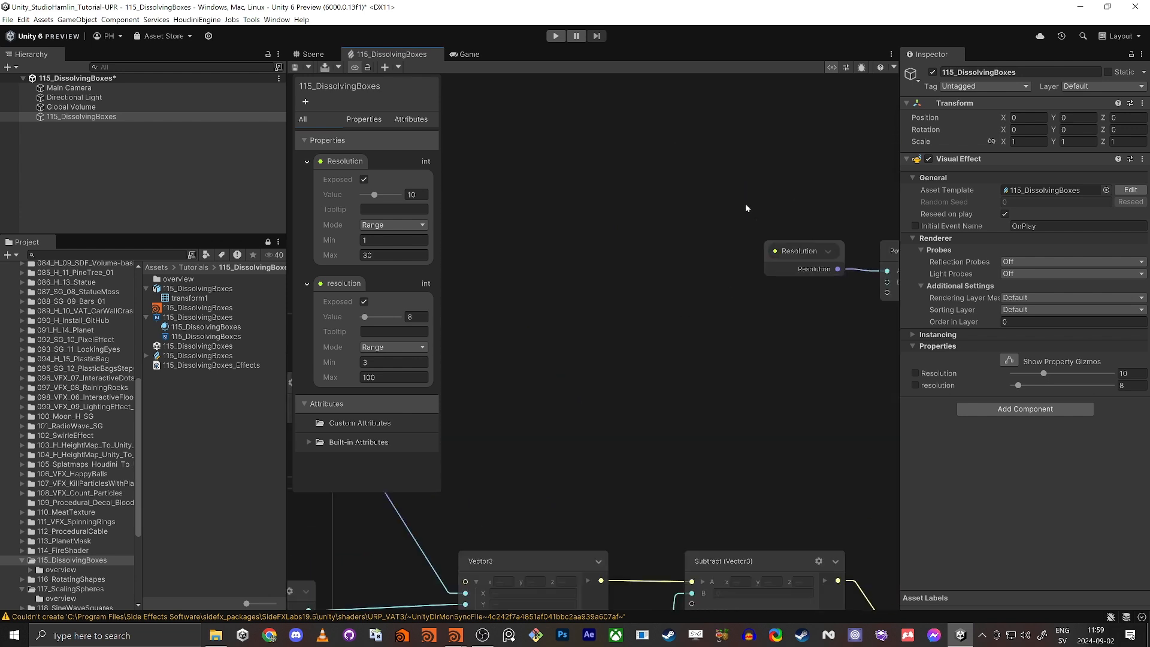
left_click(776, 255)
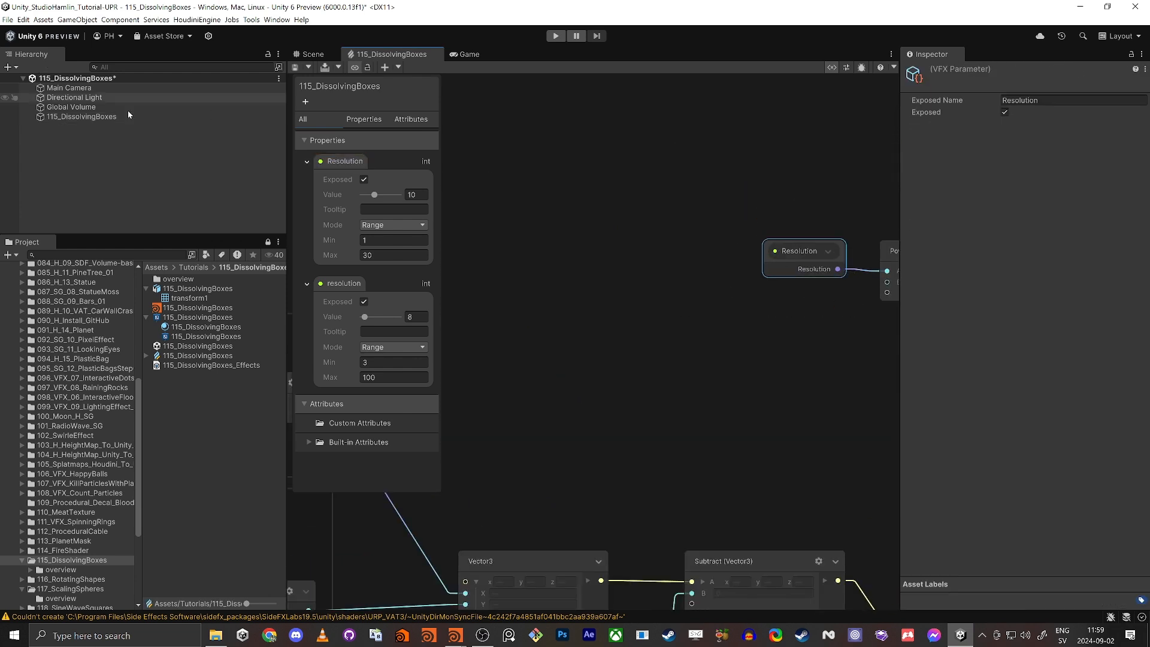
scroll(619, 350, "down", 4)
middle_click_drag(620, 350, 917, 201)
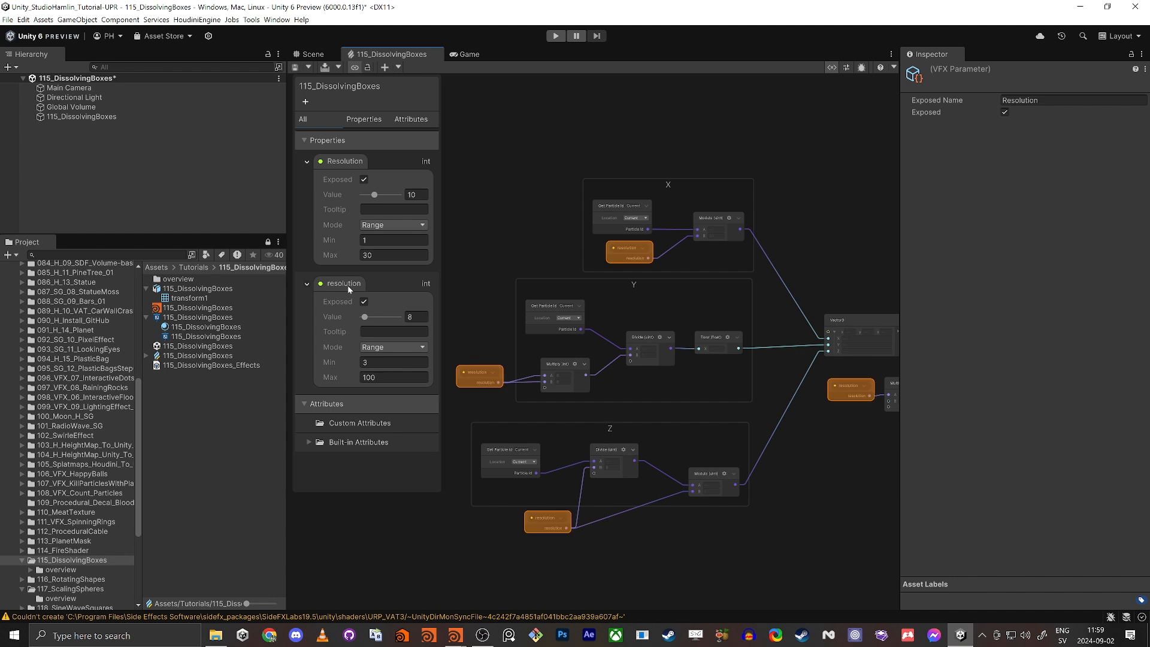
left_click(354, 166)
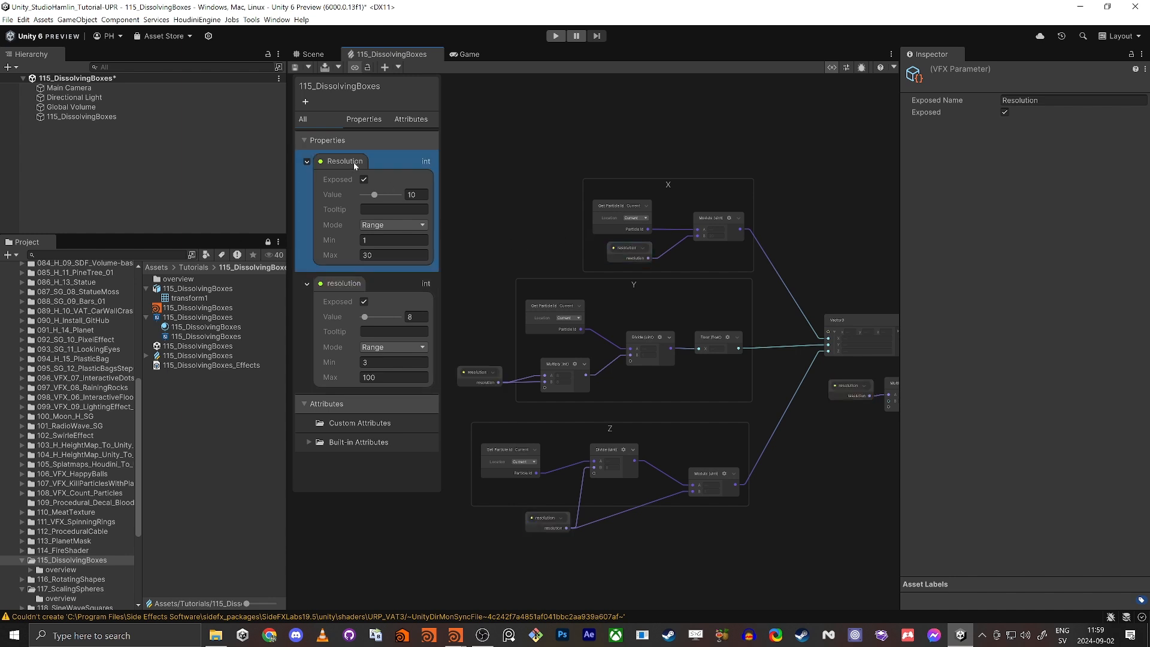
Connect a Resolution property node to input B of the X group's Modulo node and delete the old lowercase resolution node.
scroll(569, 263, "up", 5)
left_click_drag(533, 252, 798, 213)
left_click(653, 238)
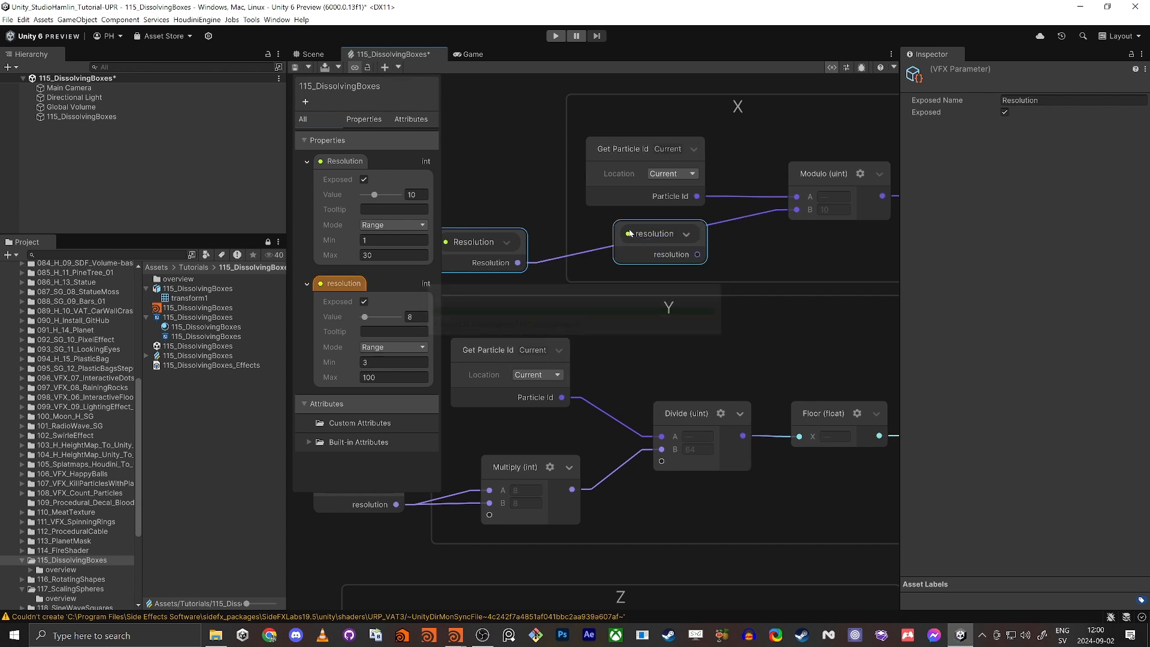
key("Delete")
Replace the Y group's lowercase resolution node with a Resolution node feeding inputs A and B of the Multiply (int) node.
scroll(483, 171, "down", 2)
middle_click_drag(484, 171, 556, 84)
scroll(512, 127, "down", 3)
middle_click_drag(513, 127, 536, 170)
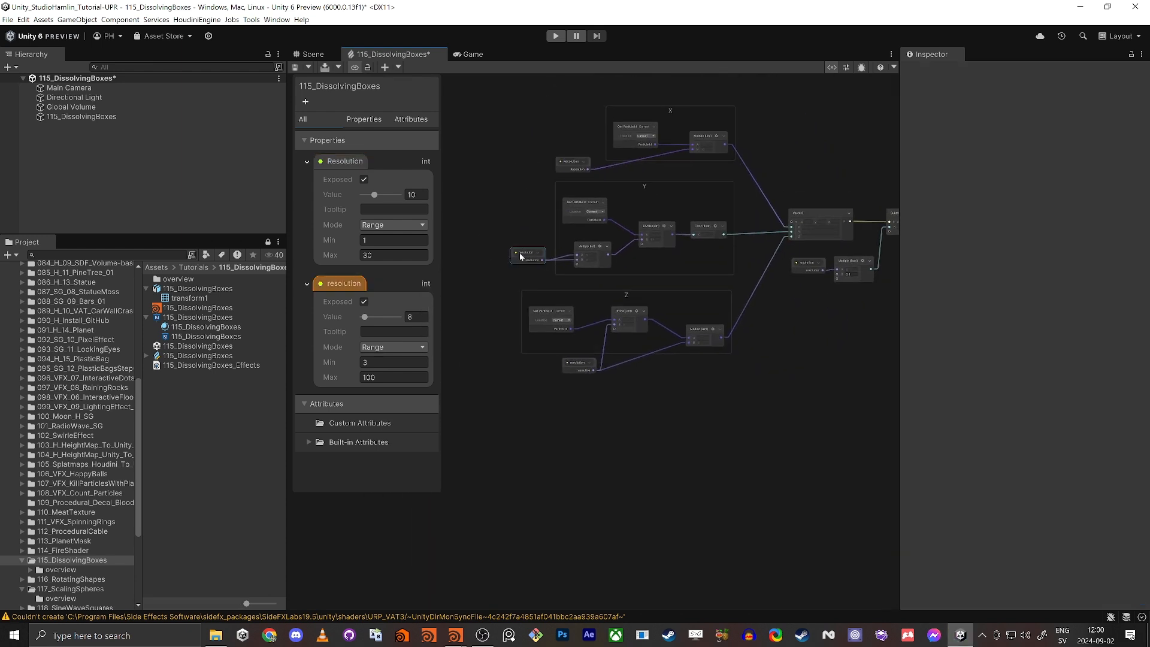
left_click(522, 253)
key("Delete")
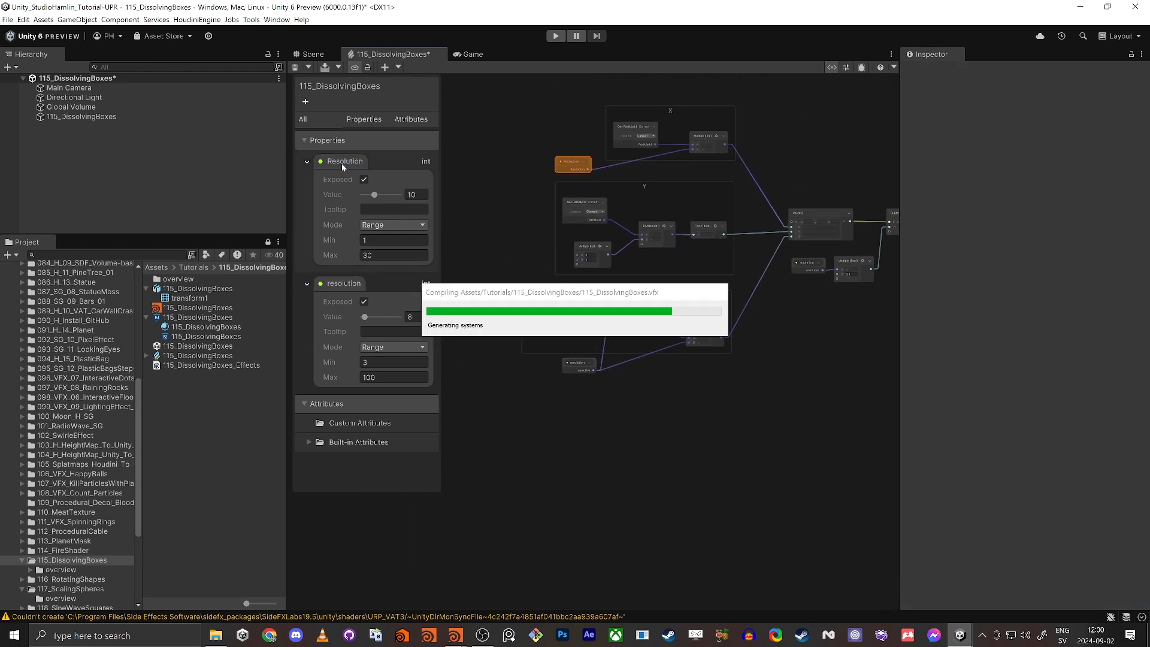
left_click_drag(342, 163, 606, 247)
scroll(547, 269, "up", 3)
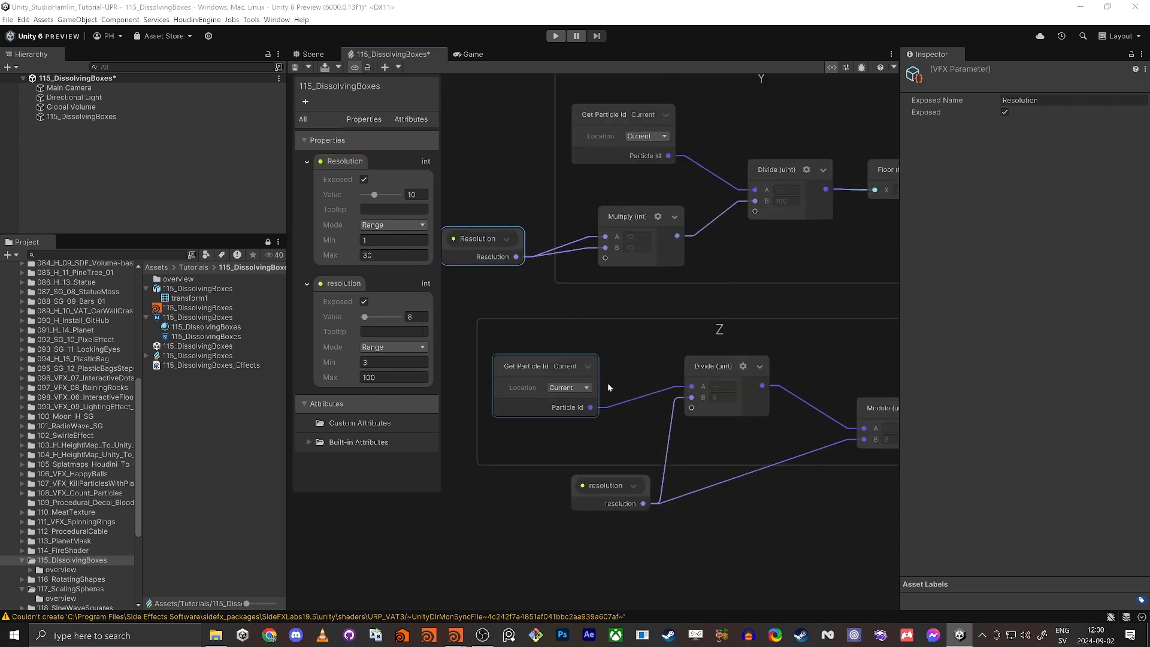
Replace the Z group's lowercase resolution node with a Resolution node feeding input B of both the Divide and Modulo nodes.
left_click_drag(342, 161, 600, 549)
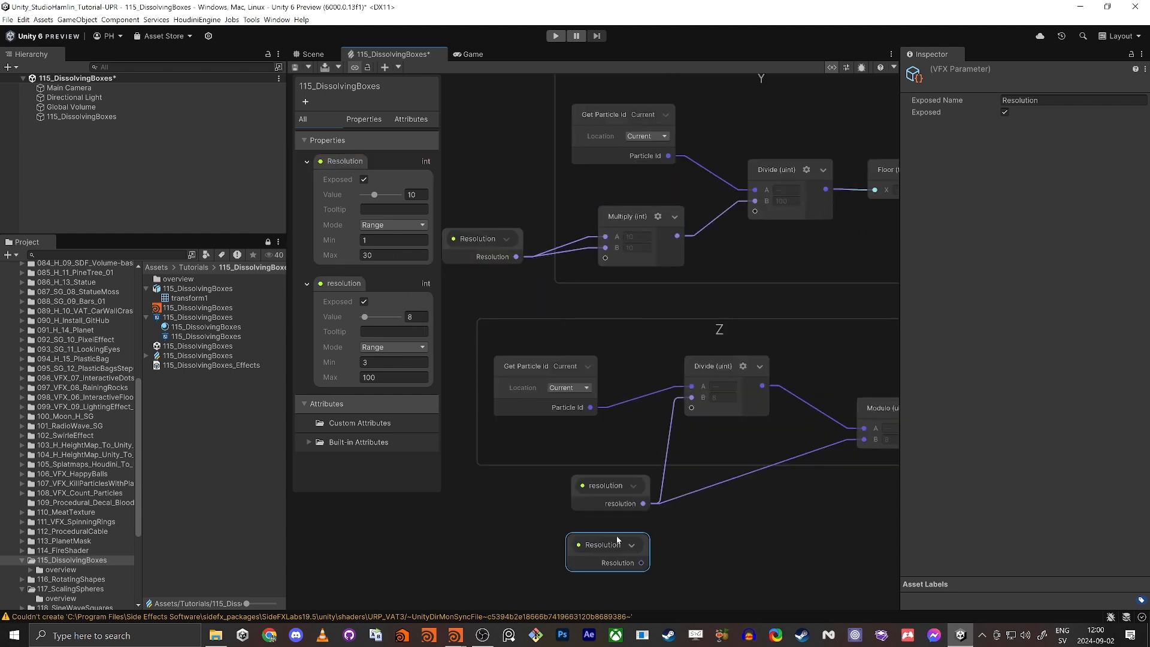
left_click_drag(690, 537, 607, 391)
left_click(610, 391)
key("Delete")
Replace the lowercase resolution node feeding input A of the Multiply (float) node with a Resolution property node.
middle_click_drag(758, 460, 301, 550)
scroll(301, 551, "down", 2)
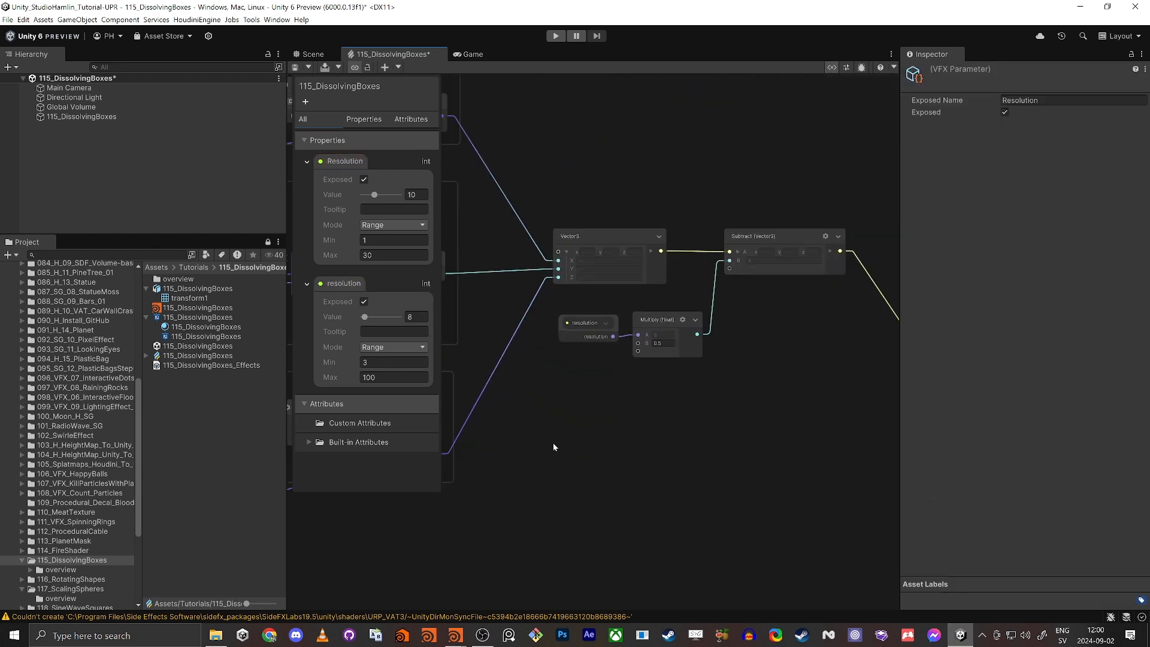
scroll(594, 343, "up", 5)
left_click(565, 304)
key("Delete")
left_click_drag(339, 163, 542, 318)
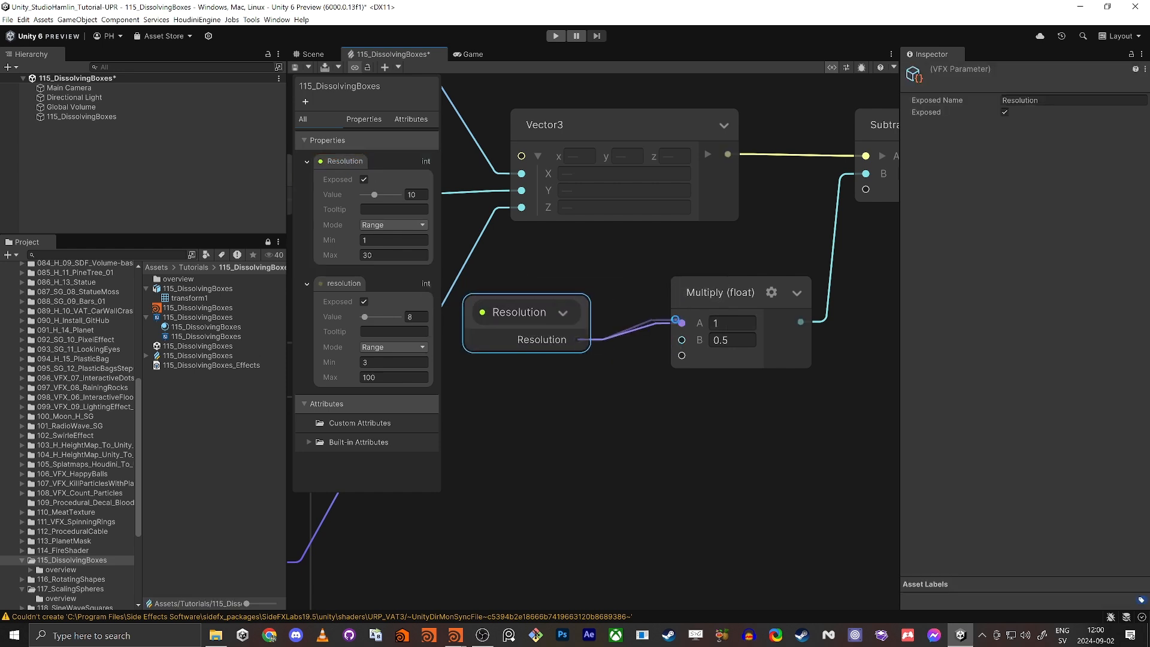
Delete the duplicate lowercase resolution property from the blackboard and save the graph.
scroll(596, 287, "down", 5)
scroll(800, 265, "down", 3)
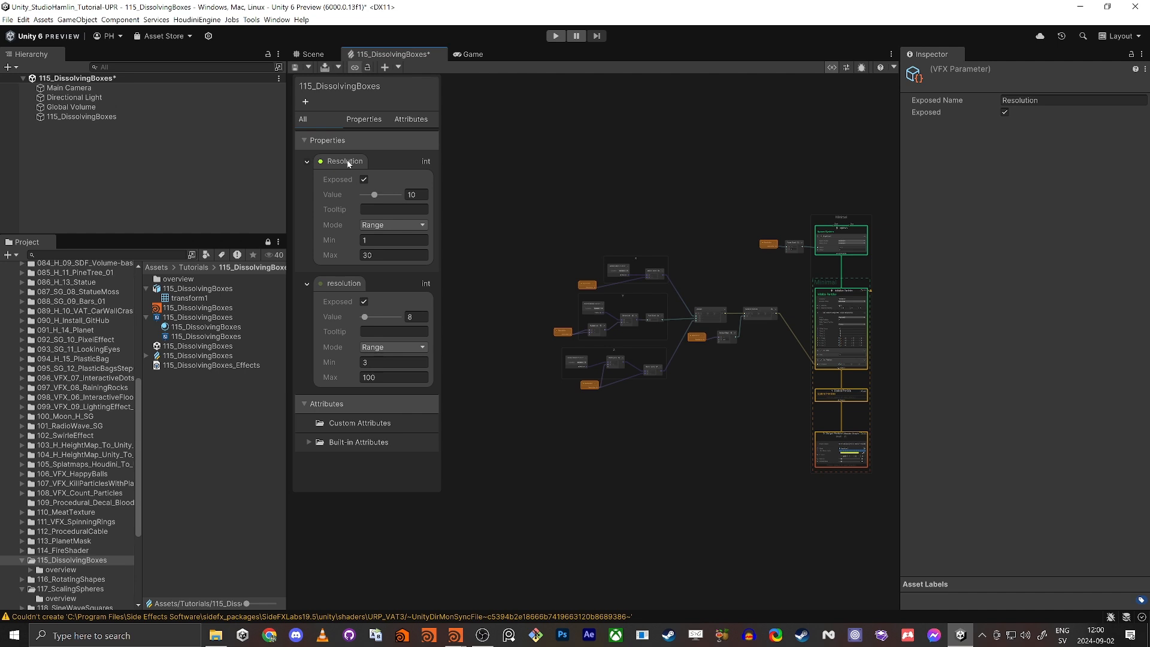
left_click(349, 286)
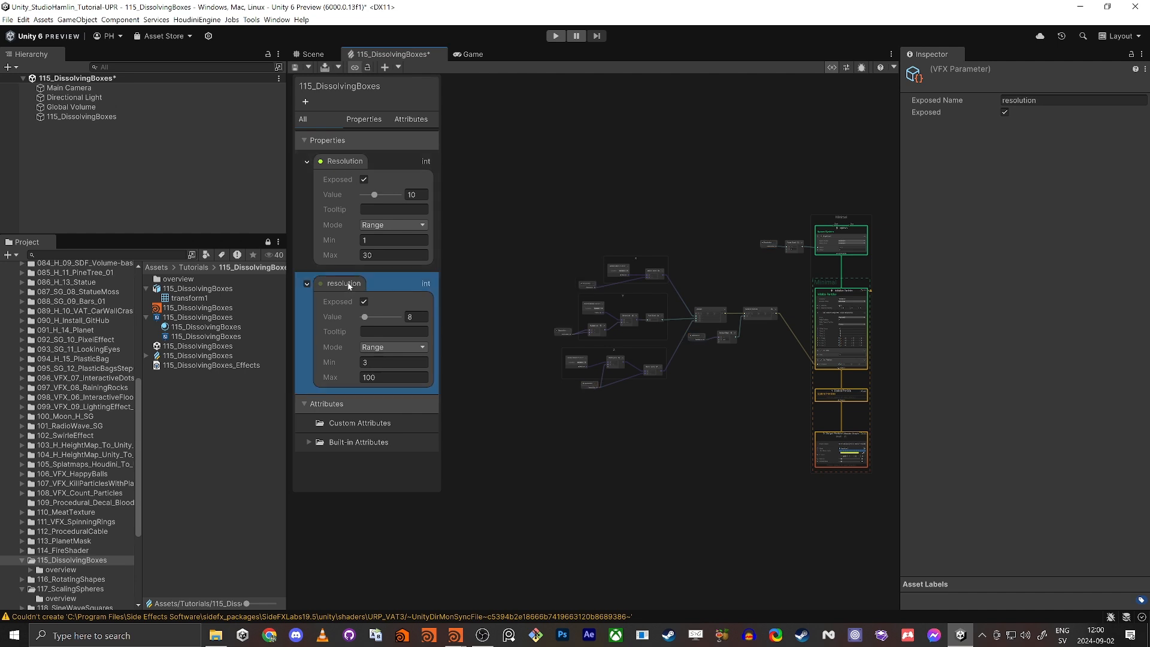
key("Delete")
scroll(659, 458, "up", 2)
middle_click_drag(656, 429, 790, 436)
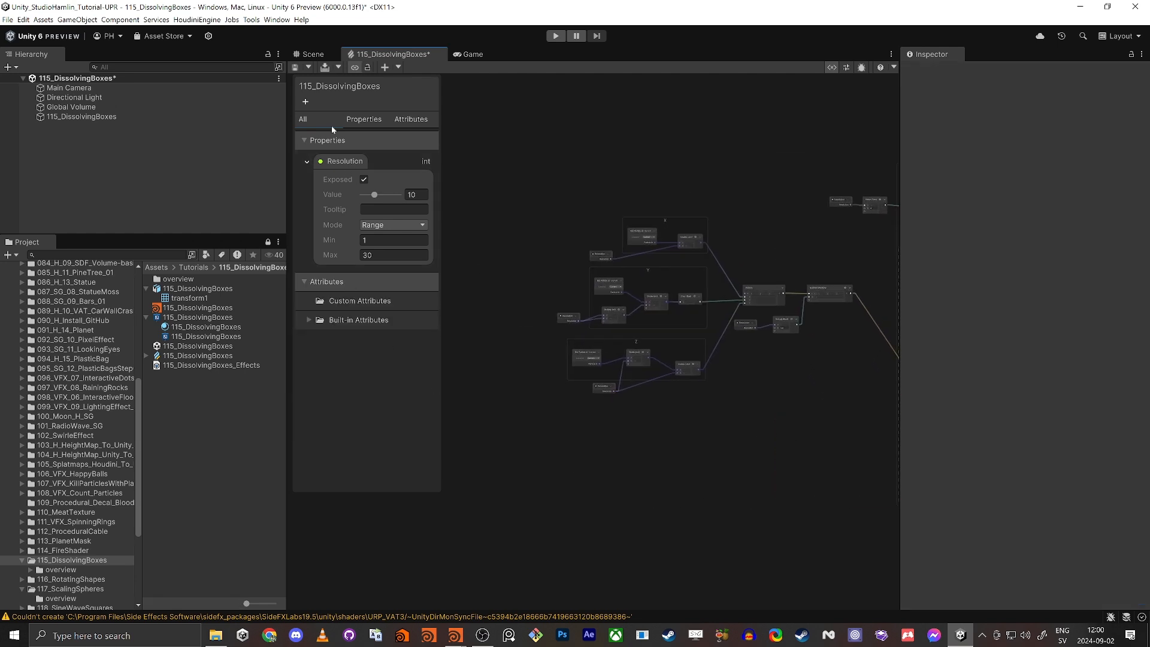
left_click(299, 71)
Inspect the updated box grid in the Scene view.
left_click(312, 54)
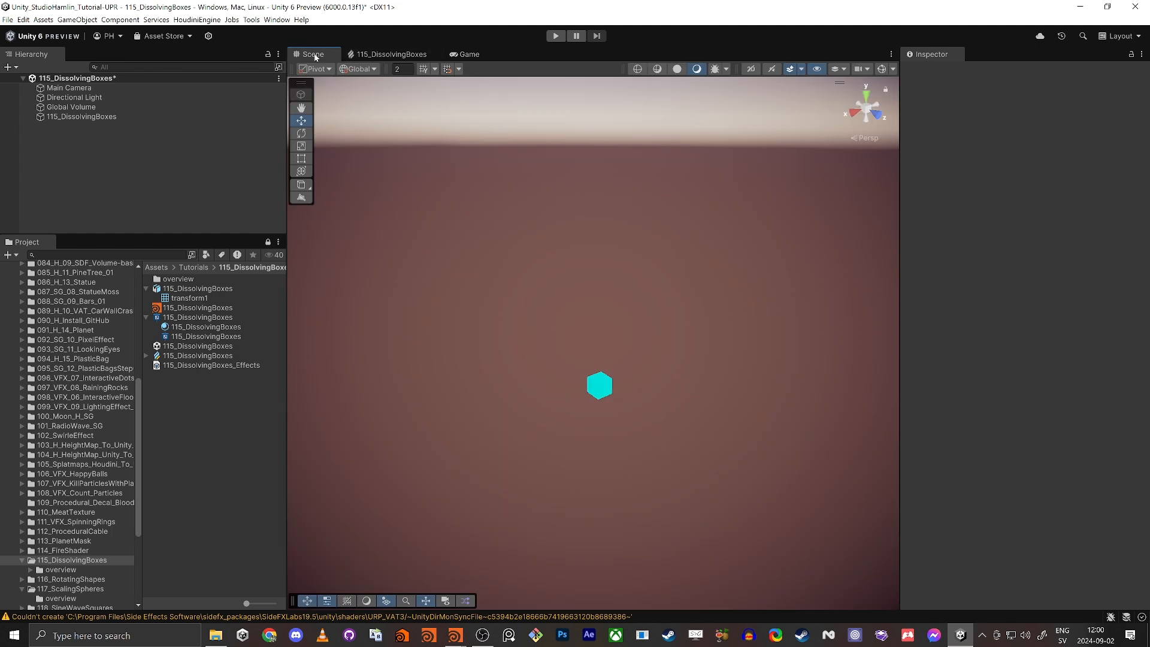
left_click_drag(641, 427, 578, 355, "alt")
scroll(597, 366, "down", 4, "alt")
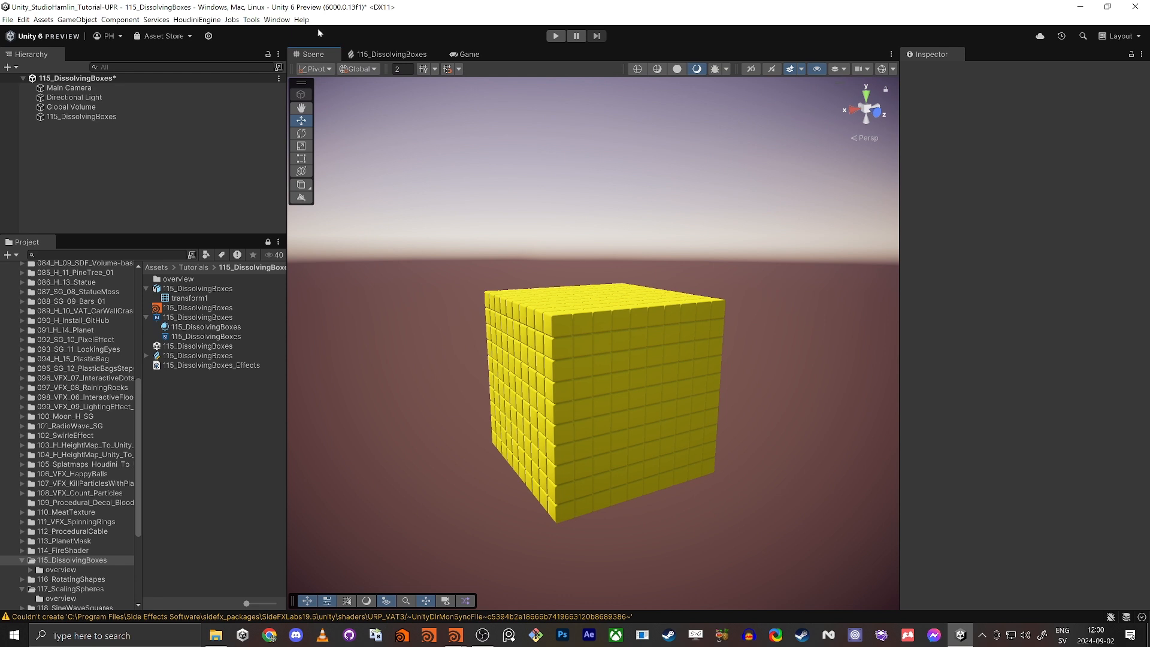
Return to the 115_DissolvingBoxes VFX graph and maximize its window.
left_click(384, 58)
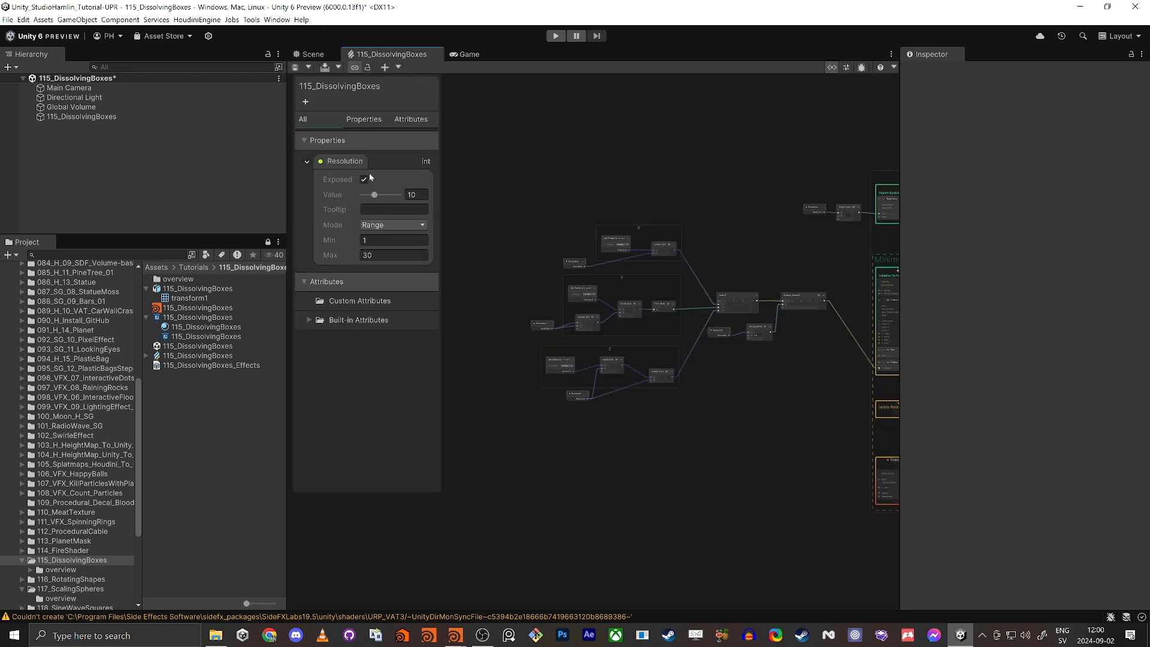
right_click(400, 62)
left_click(419, 61)
scroll(433, 225, "up", 5)
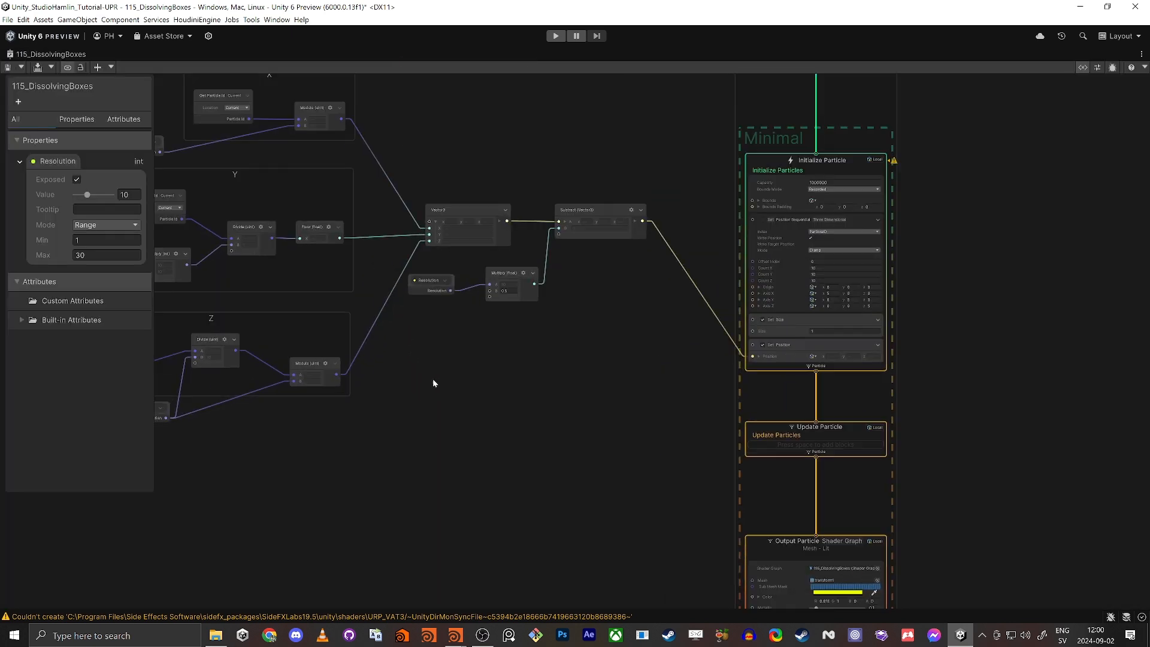
Compare the custom X, Y and Z position network with the disabled Set Position Sequential block in the Initialize Particle context.
left_click_drag(821, 510, 822, 510)
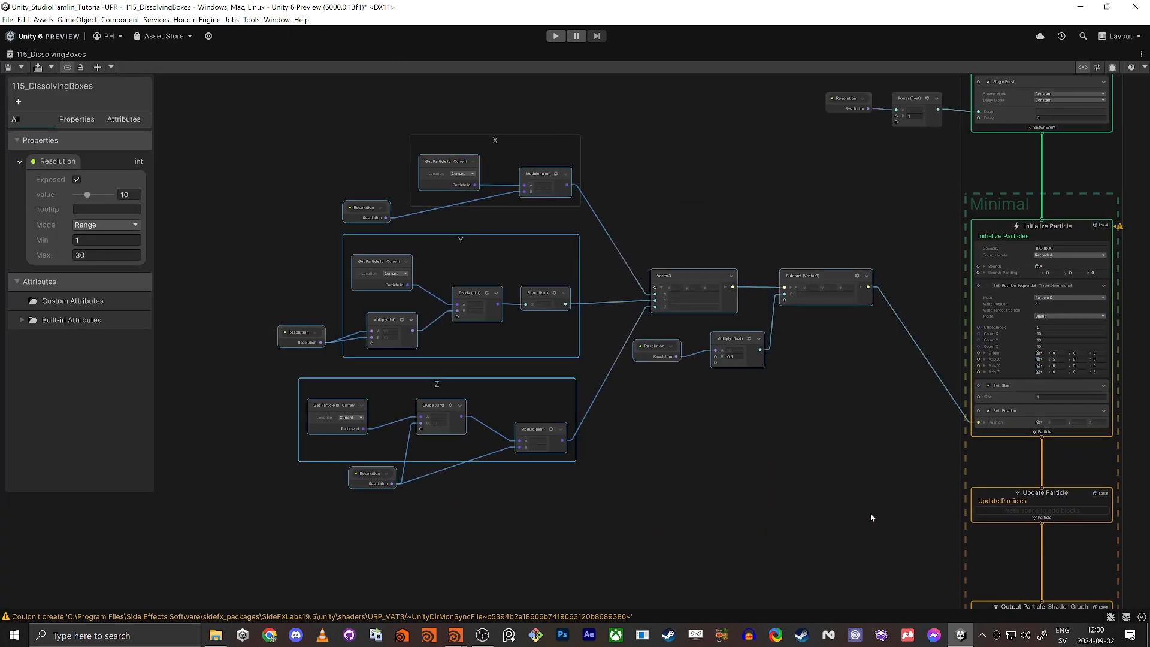
scroll(891, 436, "up", 3)
scroll(686, 434, "up", 2)
middle_click_drag(686, 434, 526, 522)
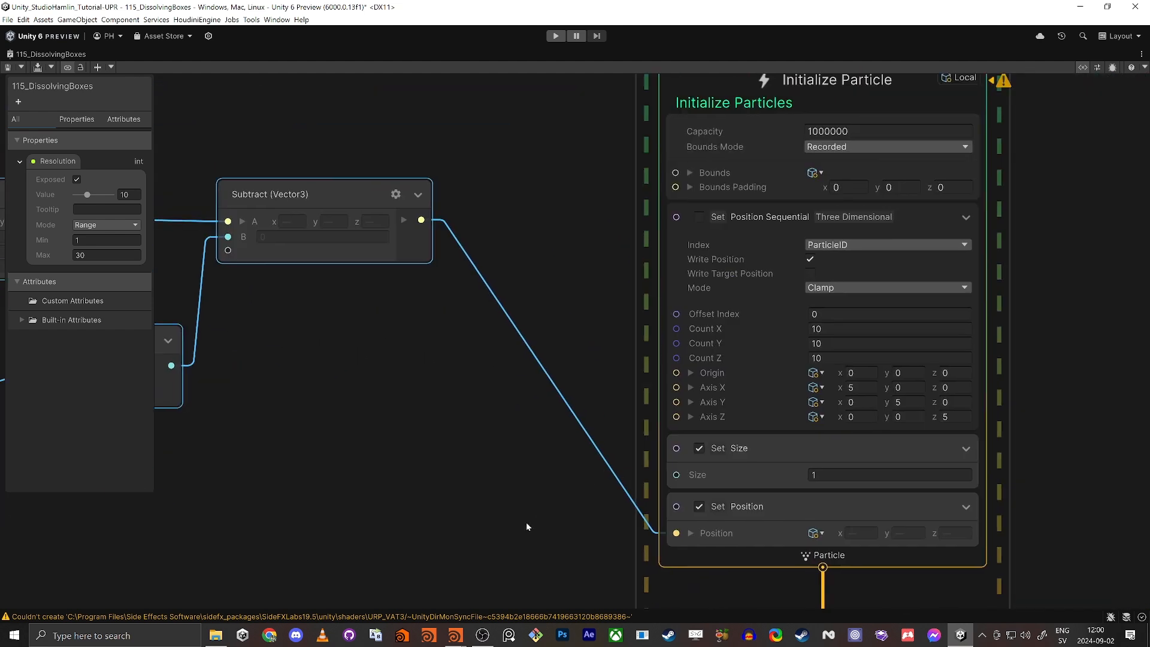
left_click(820, 207)
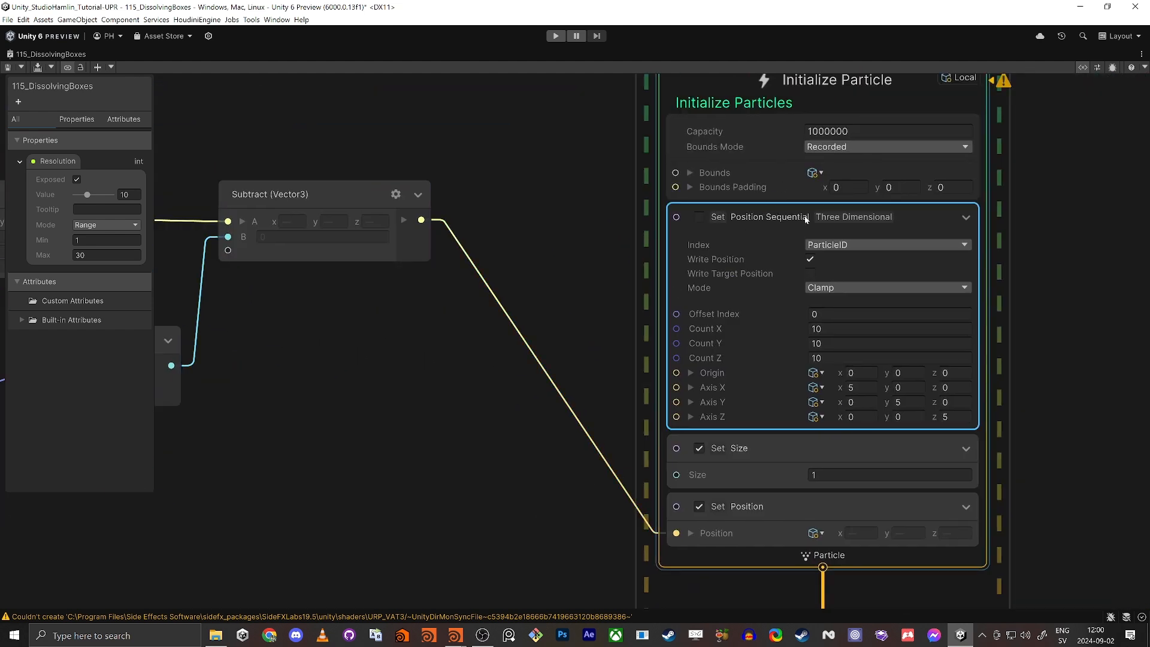
scroll(685, 481, "down", 3)
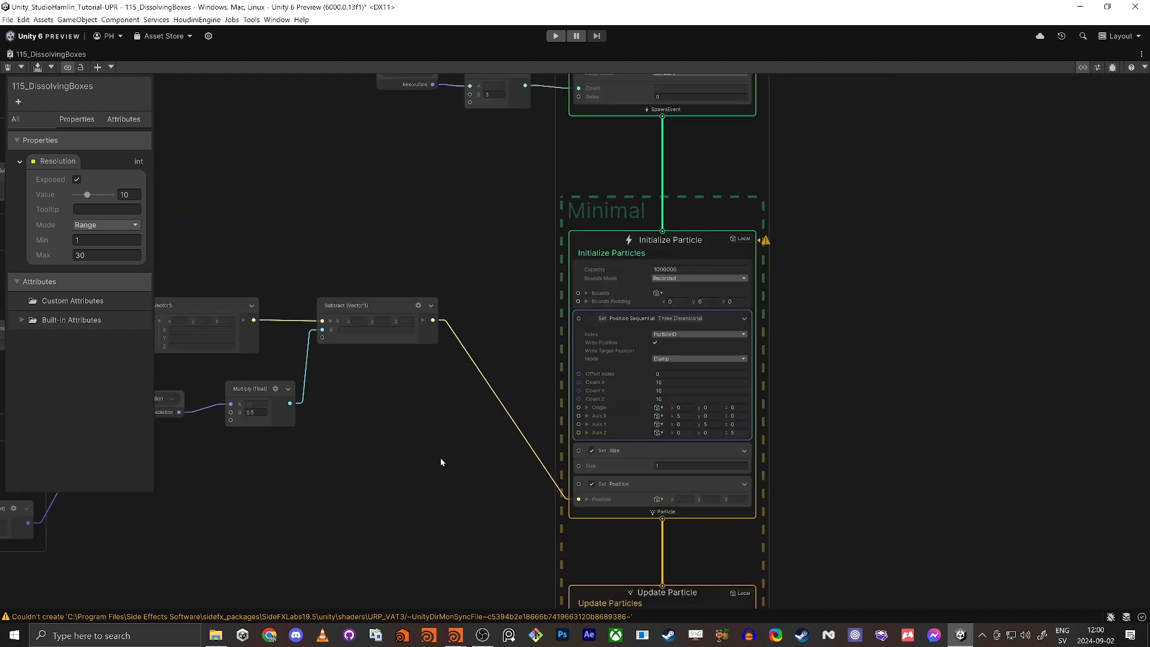
middle_click_drag(709, 524, 839, 471)
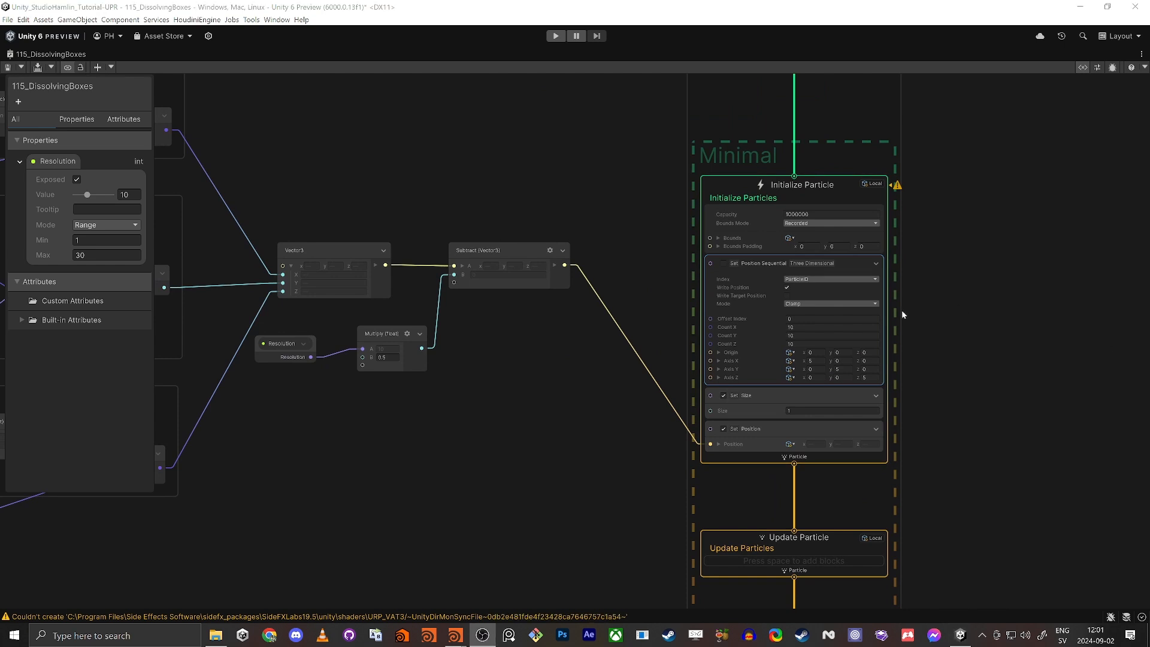
Add a vector Distance operator in the empty area beside the Update Particle context and shift it slightly.
middle_click_drag(307, 473, 519, 384)
scroll(521, 386, "down", 2)
scroll(932, 340, "up", 4)
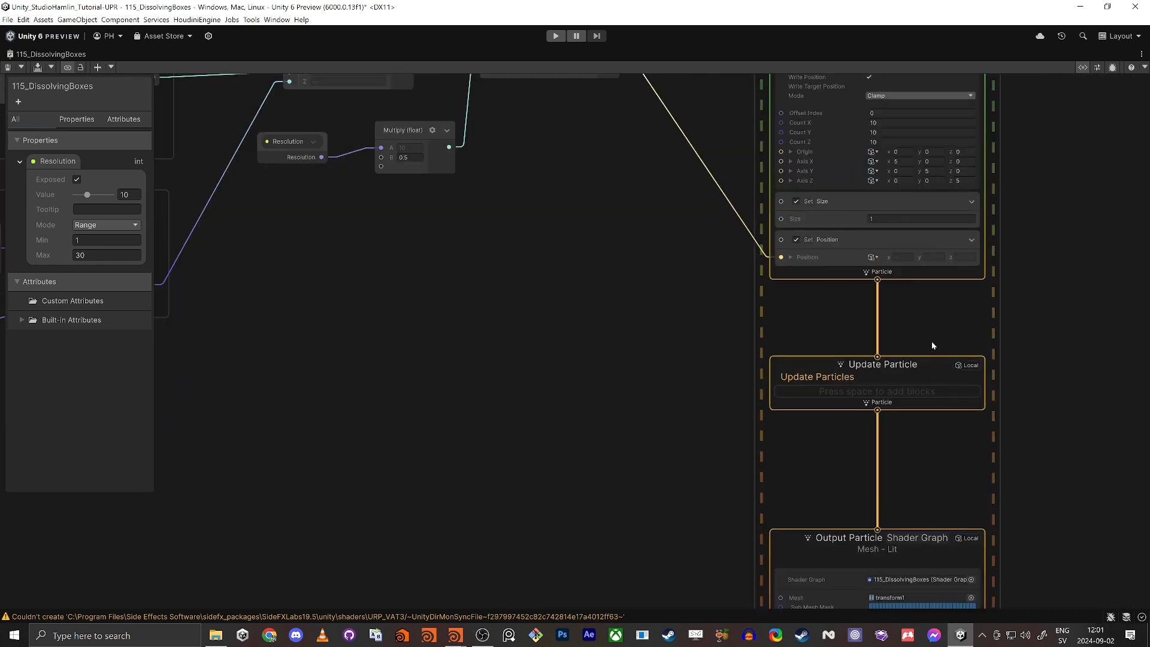
key("space")
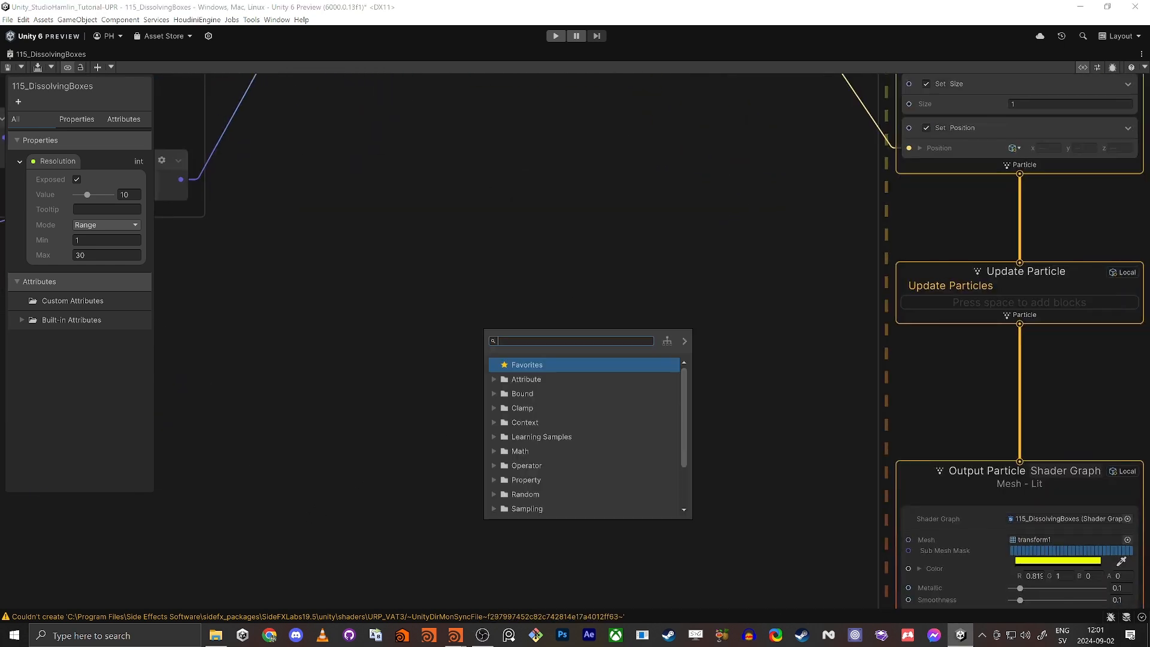
type("dista")
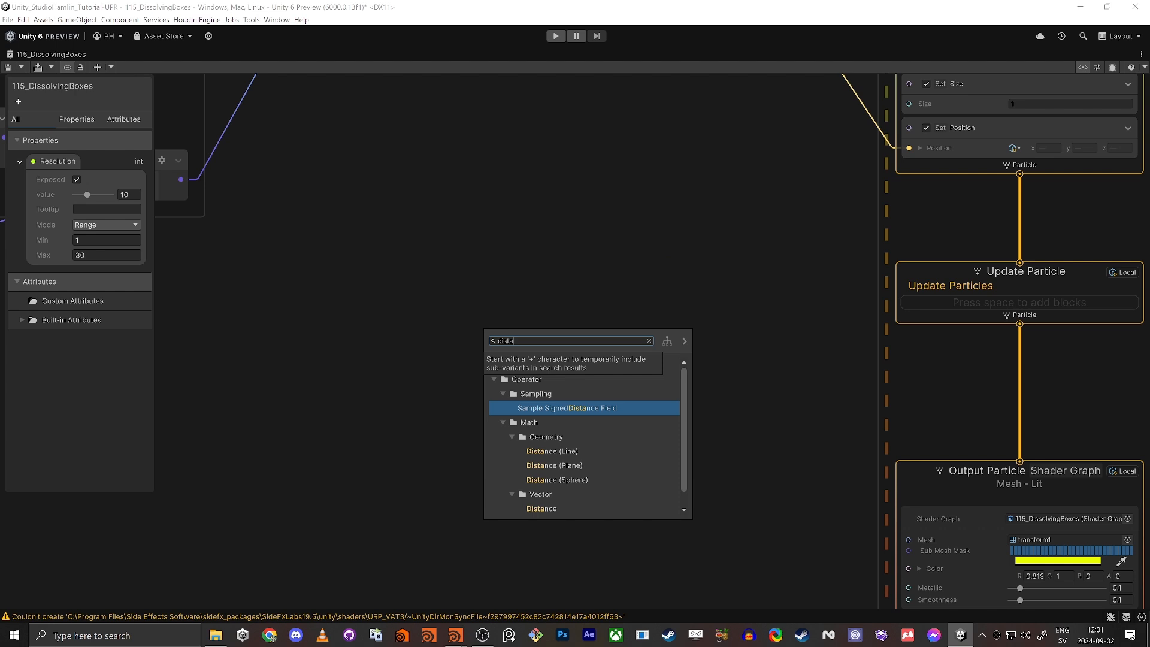
type("nce")
left_click(539, 510)
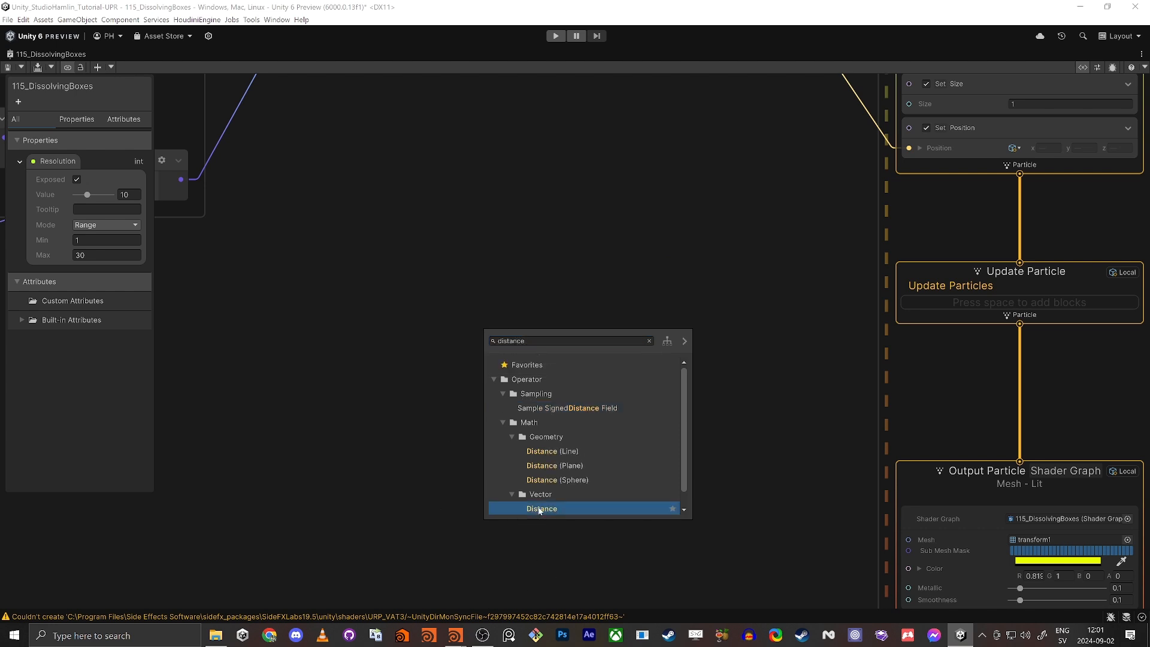
double_click(554, 509)
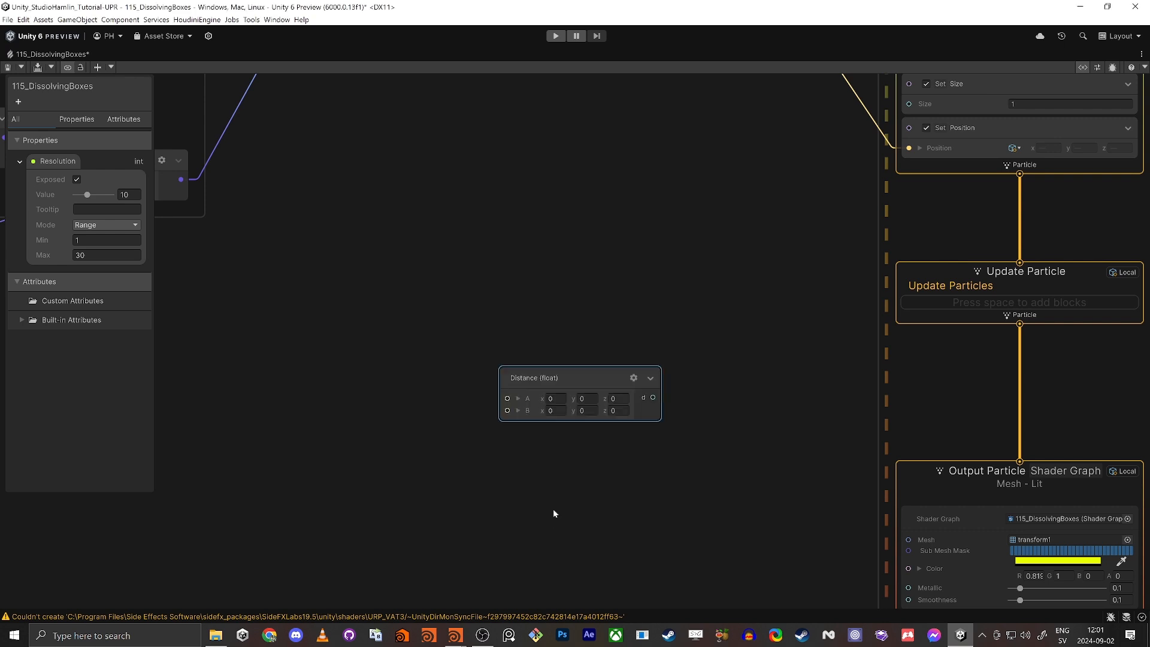
left_click_drag(526, 367, 564, 377)
Add a Get Position operator, connect its Position to input A of the Distance operator, and spread the two nodes apart.
key("space")
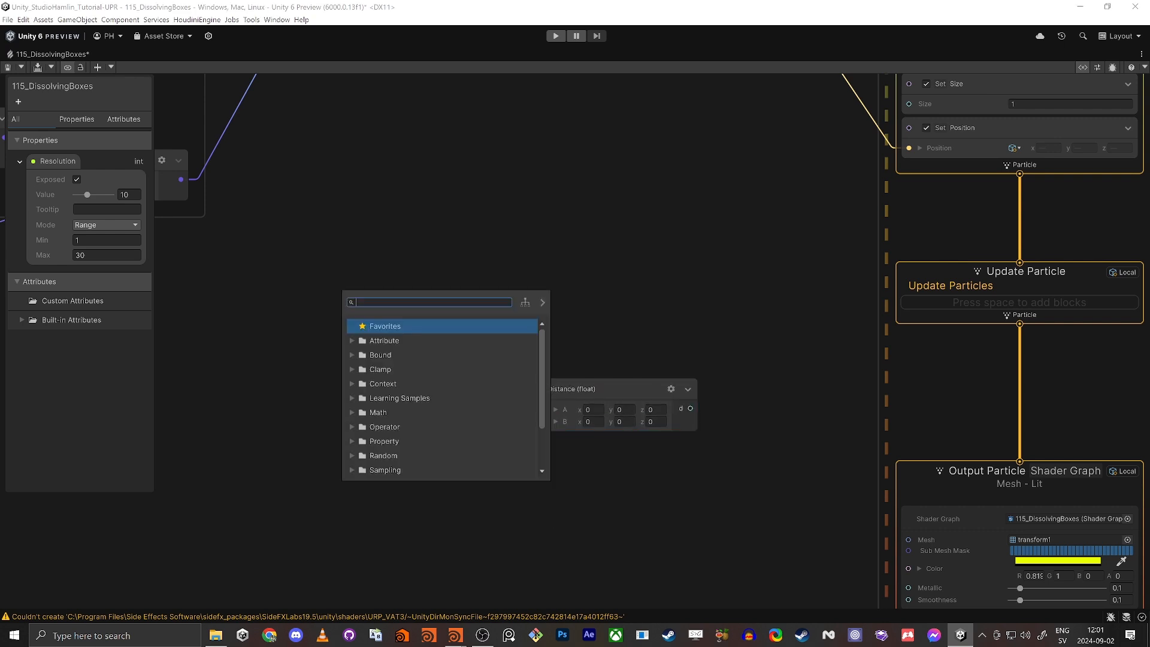
type("get pos")
key("Down")
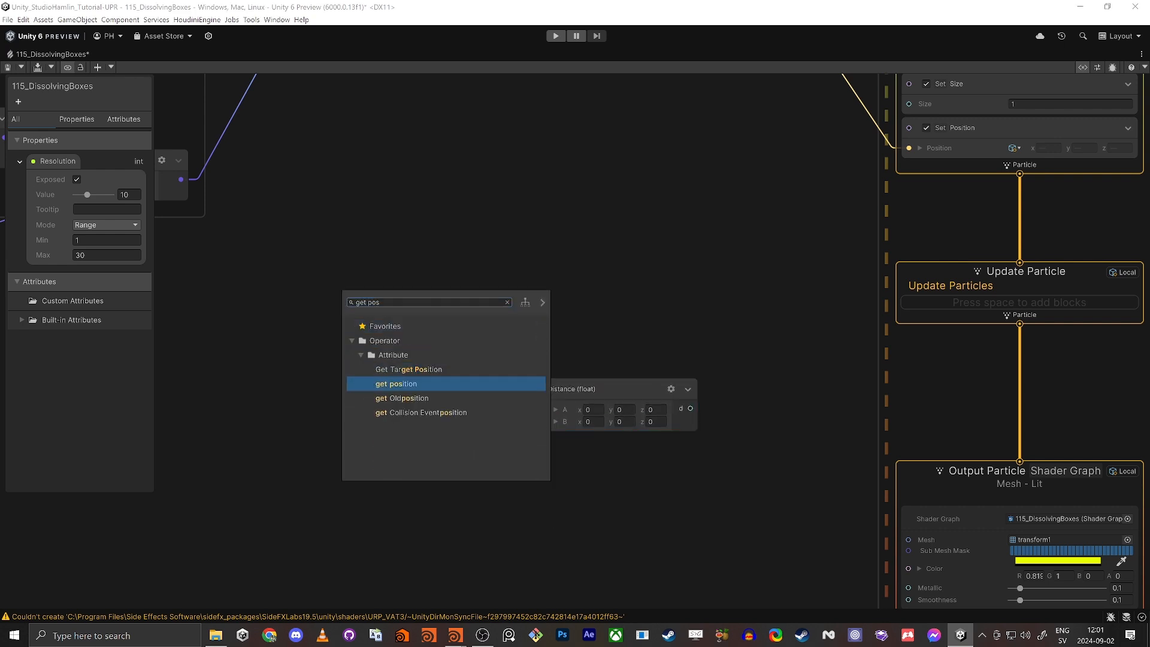
key("Return")
left_click_drag(448, 381, 545, 409)
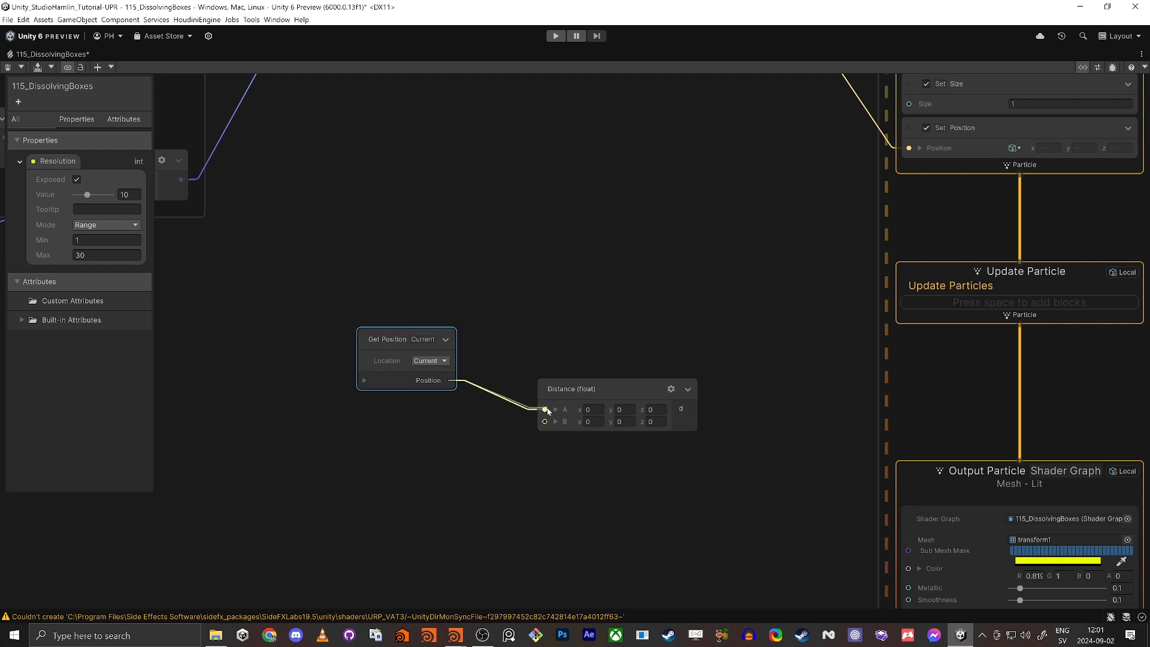
left_click_drag(389, 339, 386, 267)
left_click_drag(563, 388, 518, 386)
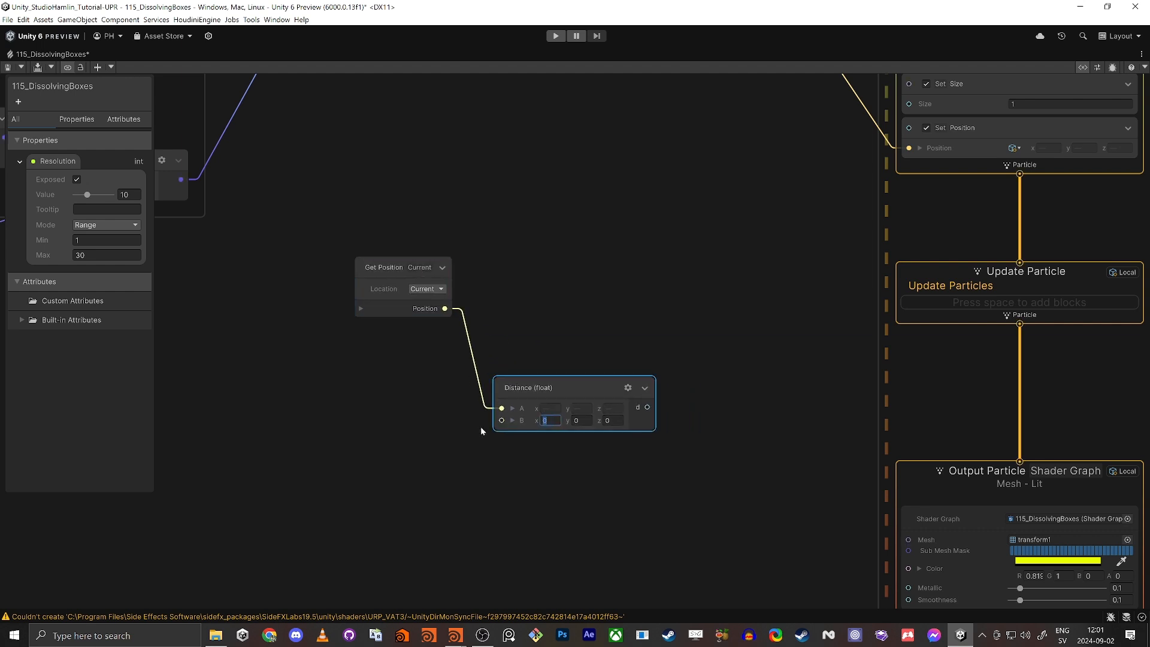
Set input B of the Distance operator to 4, 4, 4.
type("4")
key("Tab")
type("4")
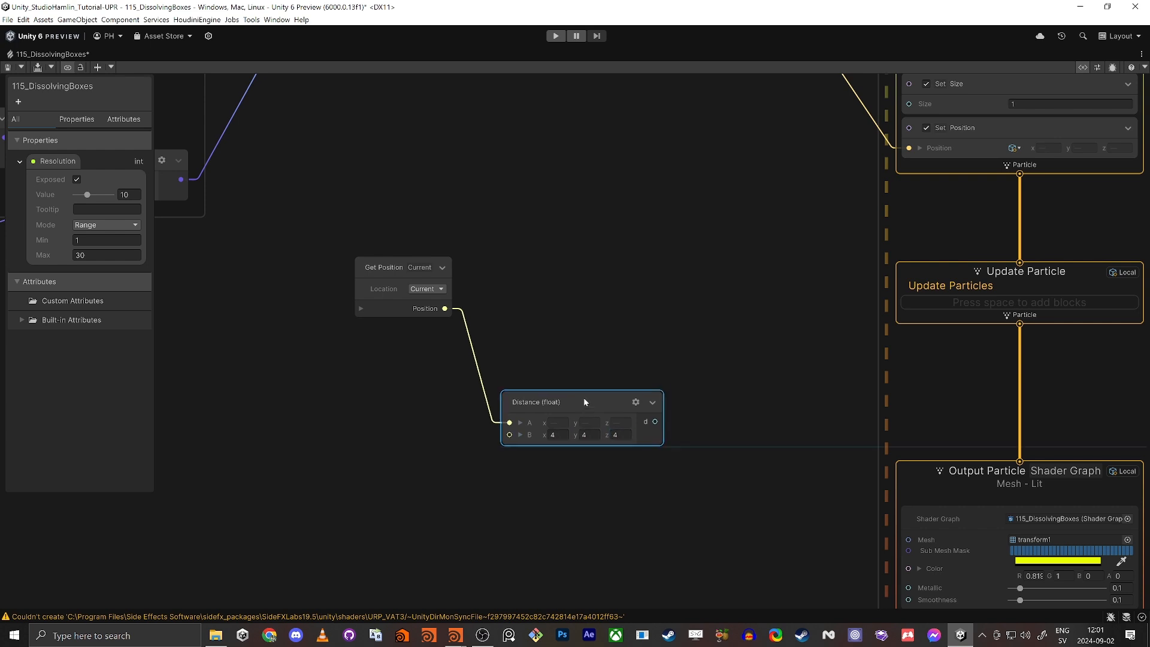
Check the Resolution offset's Multiply operator and set input B of the Distance operator to 5, 5, 5.
scroll(576, 394, "down", 5)
middle_click_drag(544, 233, 573, 305)
scroll(563, 281, "up", 3)
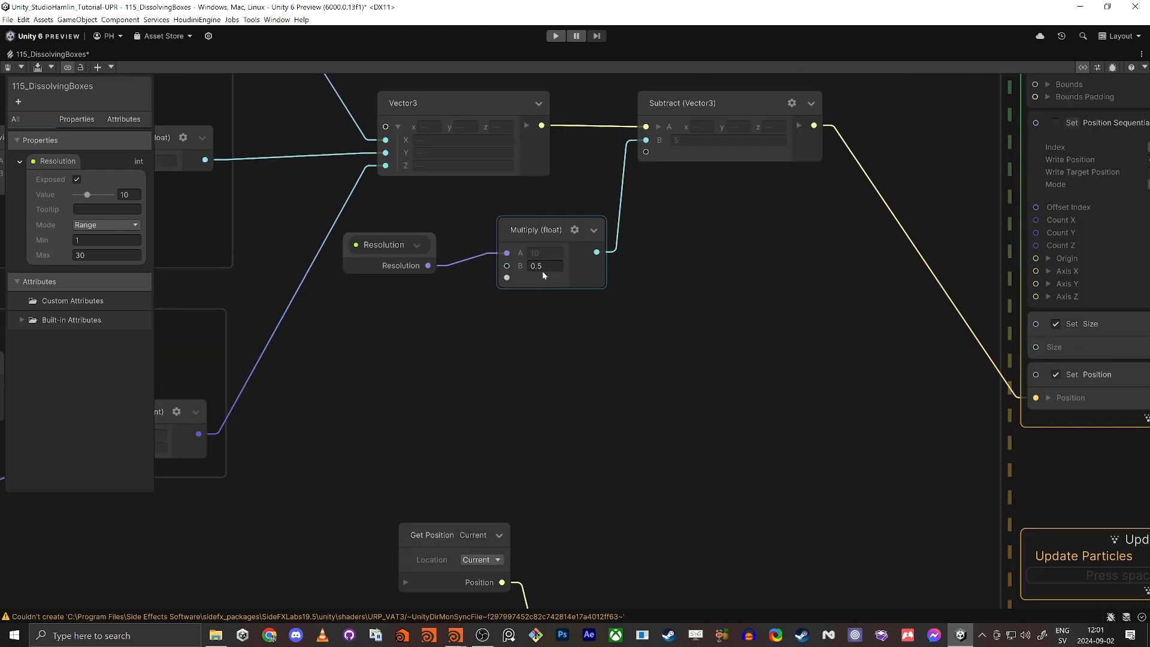
scroll(563, 257, "up", 5)
scroll(532, 181, "down", 10)
scroll(569, 310, "up", 5)
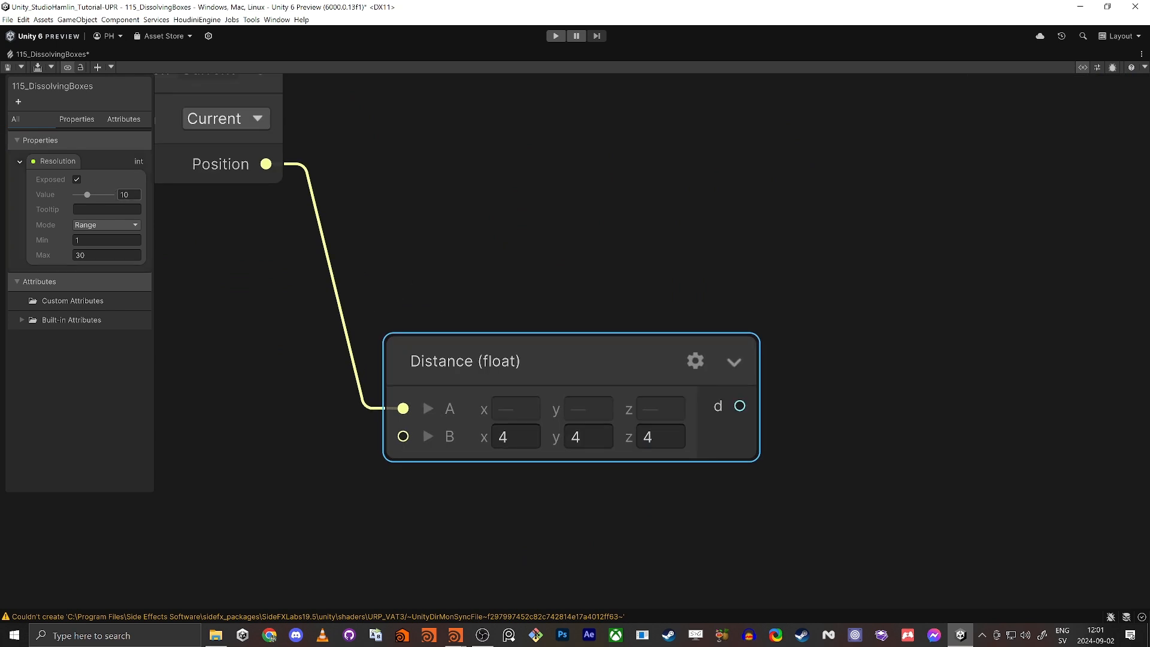
left_click(514, 436)
type("5")
key("Tab")
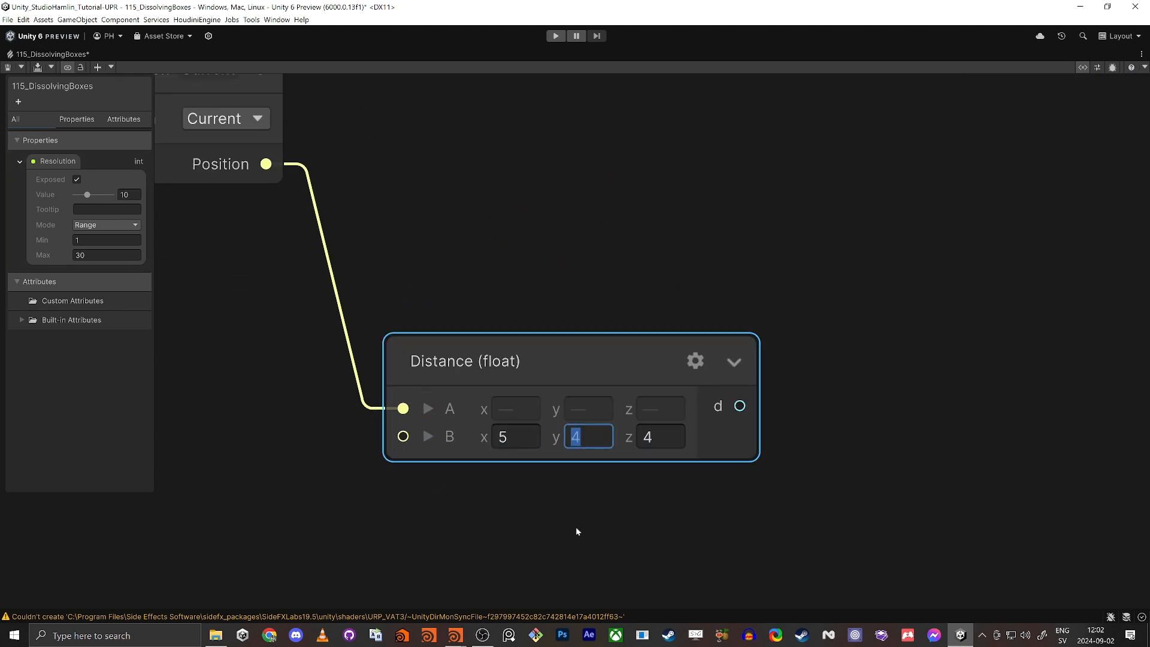
type("5")
key("Tab")
type("5")
key("Return")
scroll(669, 477, "down", 8)
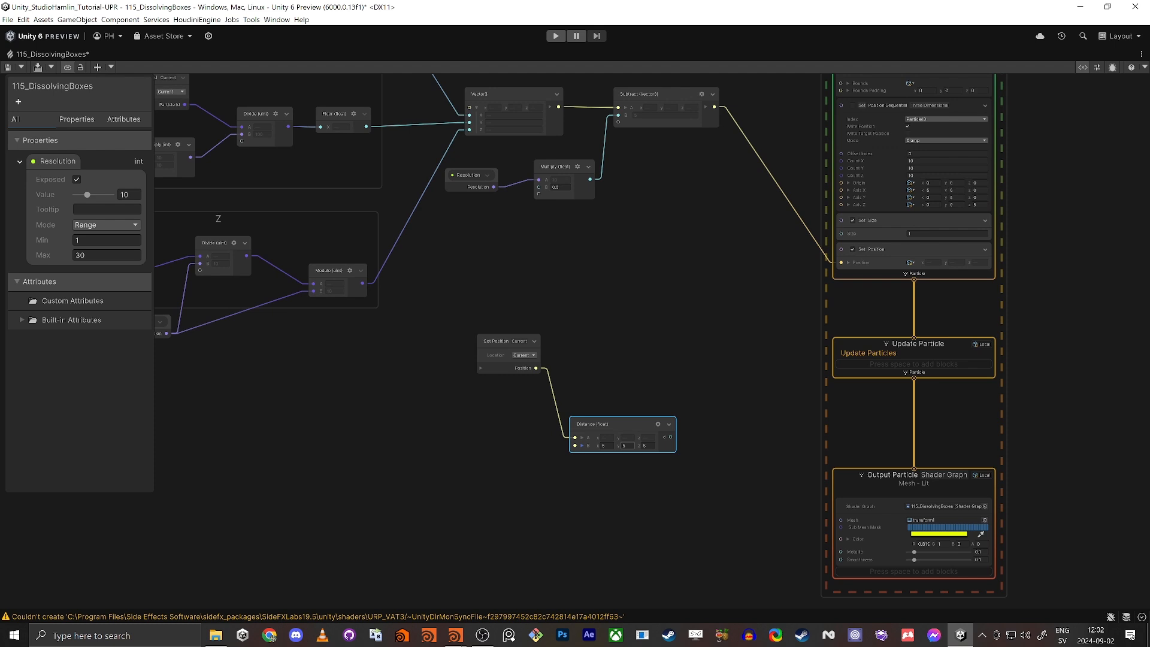
Add a Set Size block to the Update Particle context.
scroll(740, 324, "up", 5)
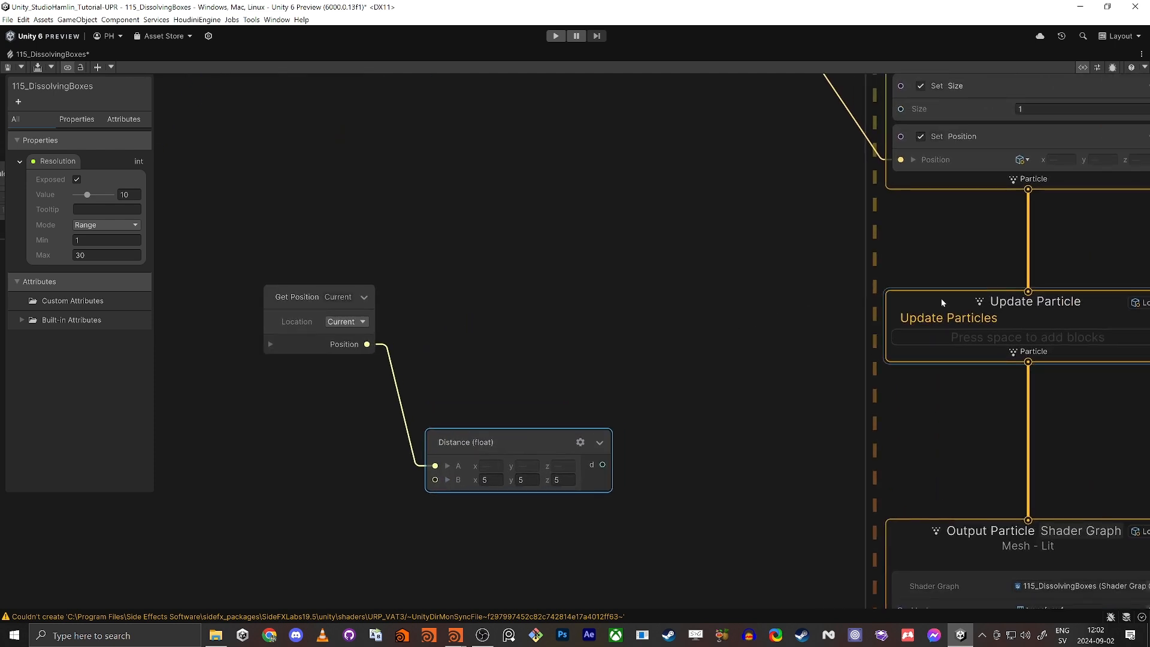
left_click(941, 303)
key("space")
type("set siz")
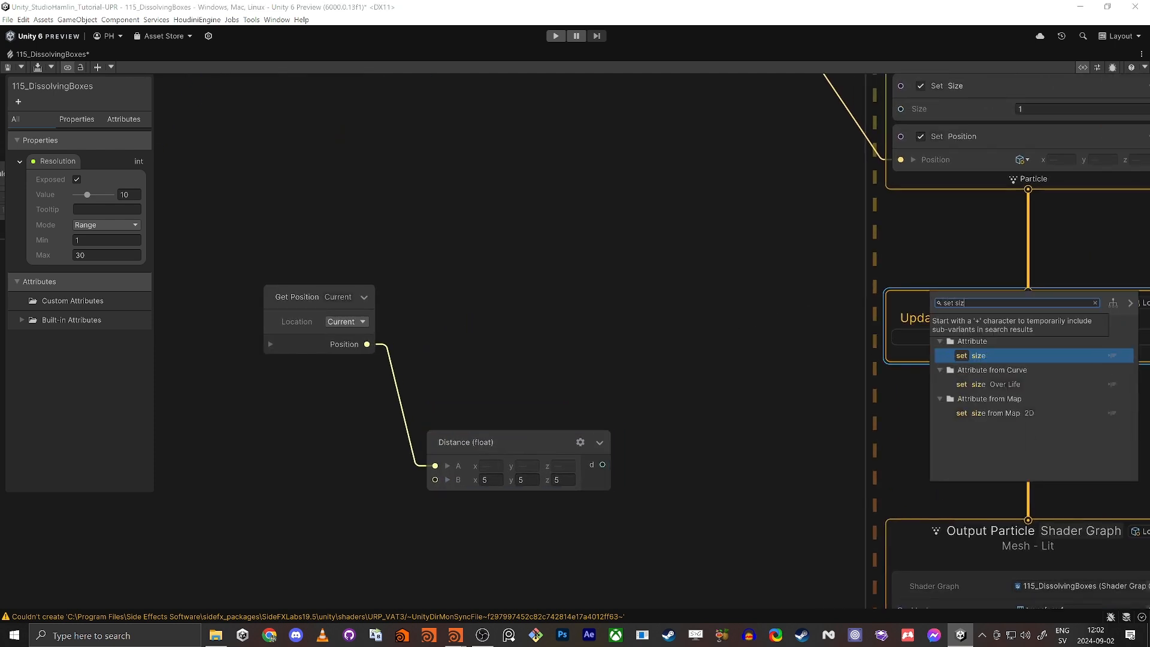
key("Return")
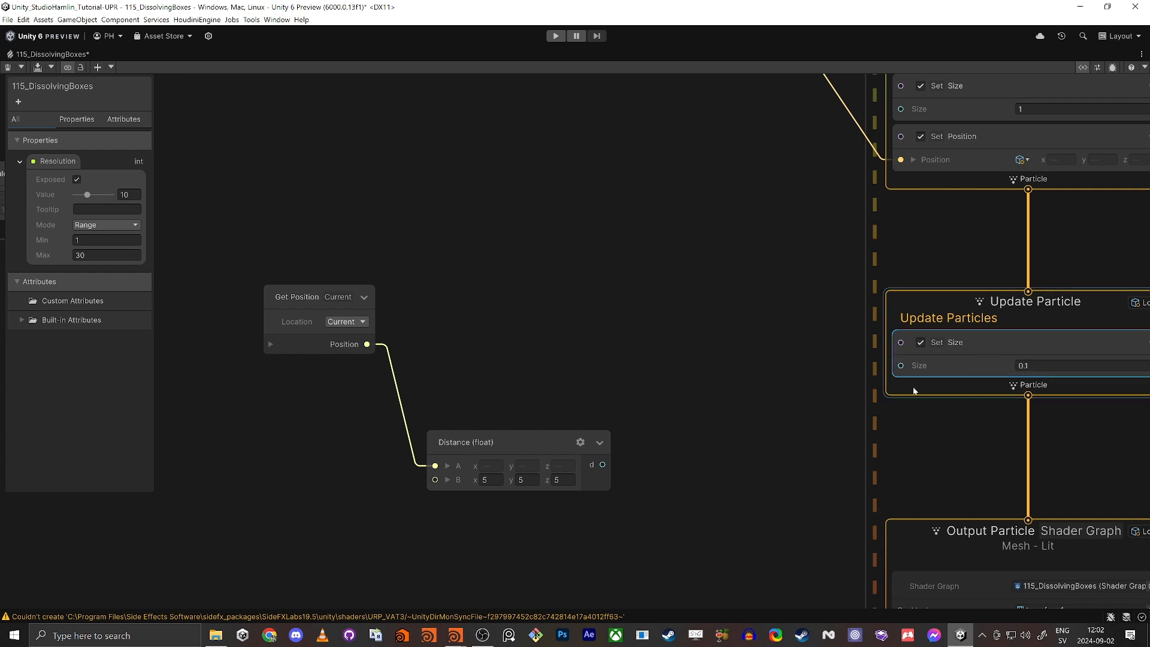
left_click(587, 382)
key("space")
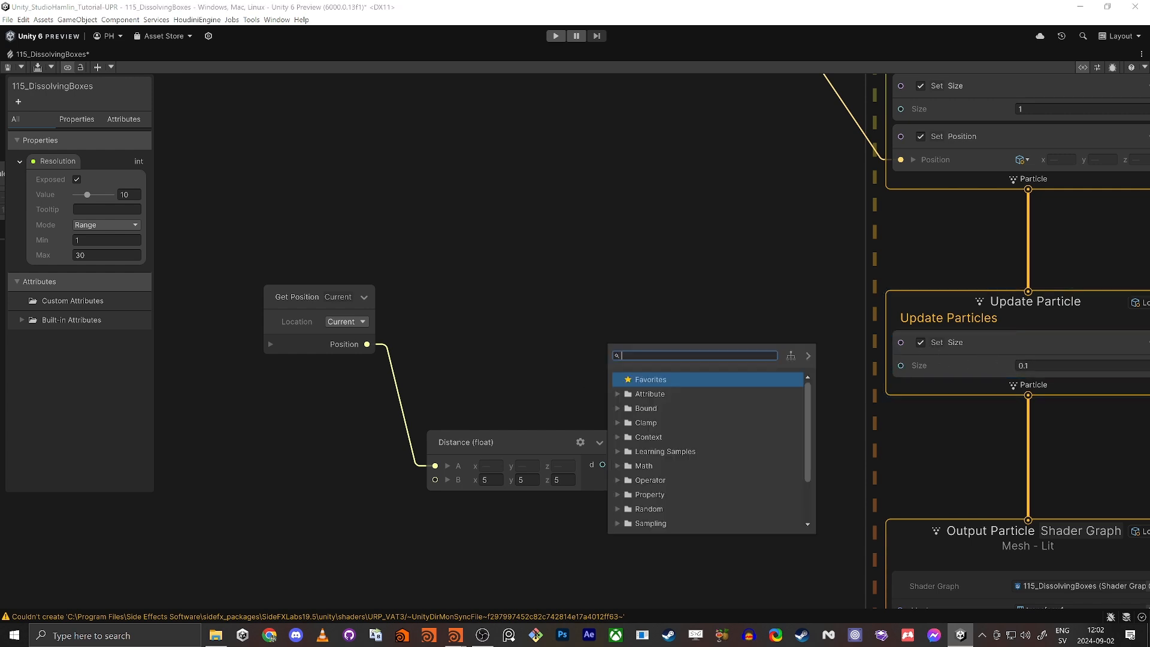
type("clam")
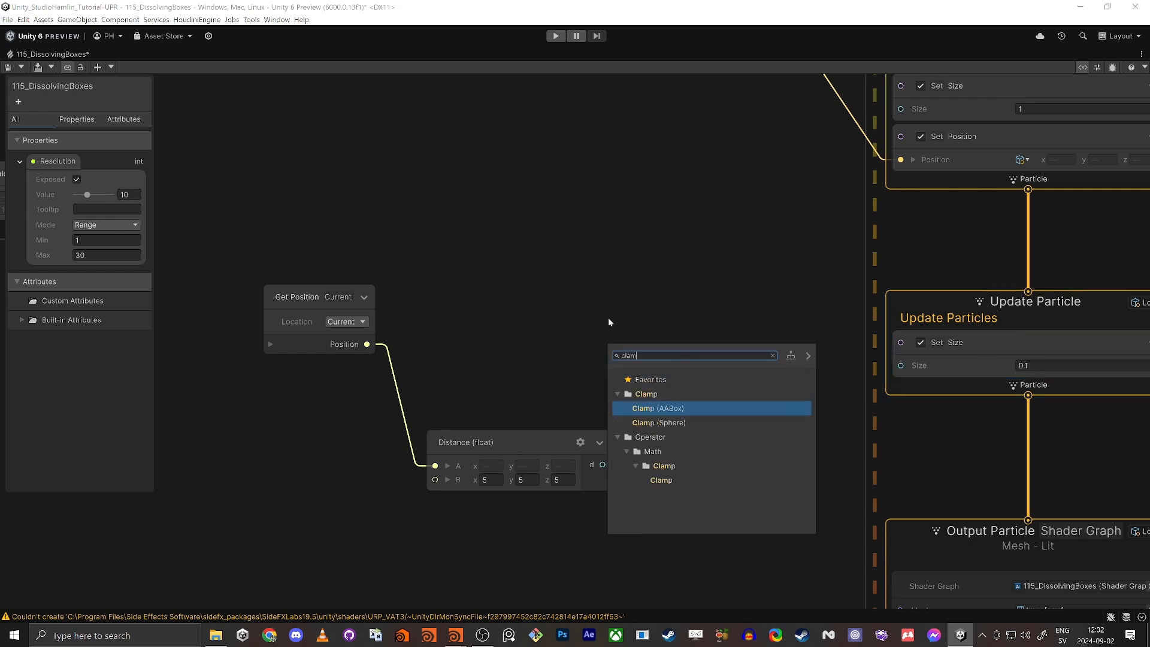
left_click(594, 313)
Delete the Set Size block from the Update Particle context.
left_click(980, 346)
key("Delete")
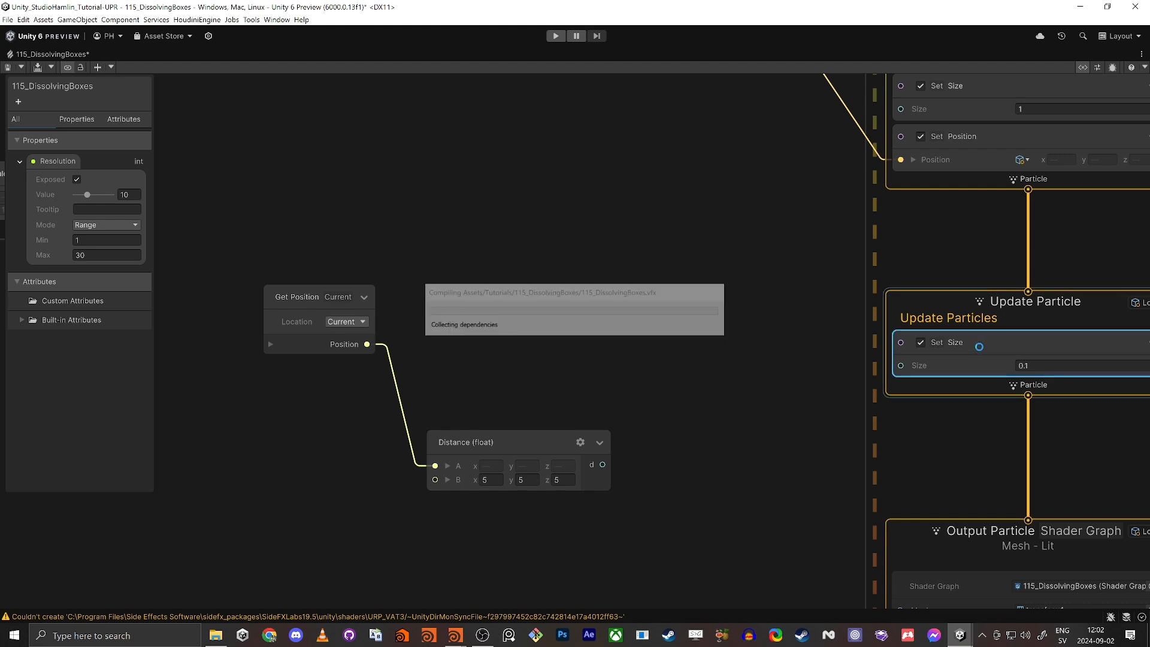
Move the Get Position and Distance operators into the empty area beside the Output Particle context and line them up.
middle_click_drag(735, 556, 735, 197)
scroll(735, 219, "down", 3)
middle_click_drag(718, 243, 735, 309)
left_click_drag(434, 296, 493, 201)
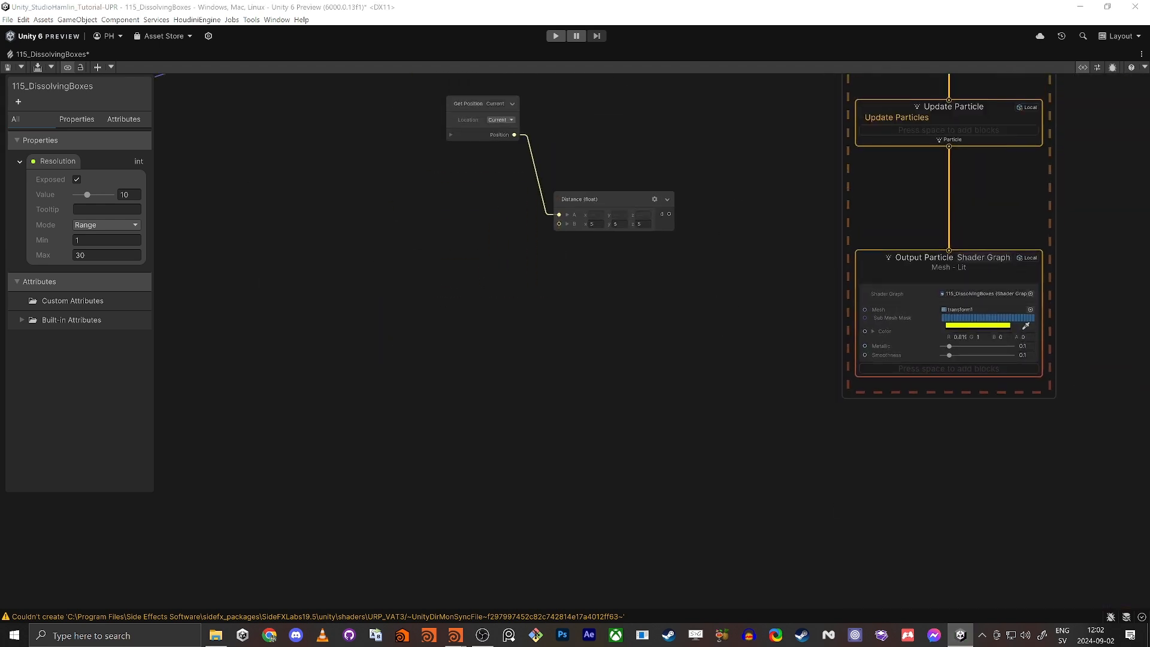
left_click_drag(397, 262, 604, 91)
left_click_drag(605, 199, 513, 195)
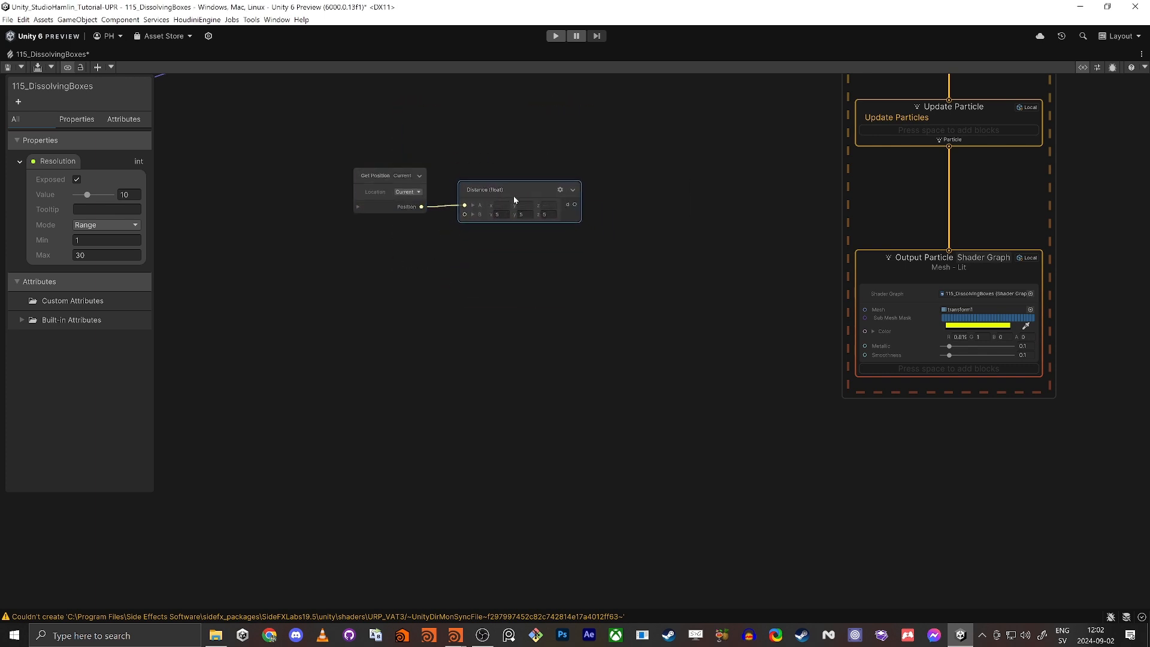
Add a plain Remap operator beside the Distance operator.
key("space")
type("remap")
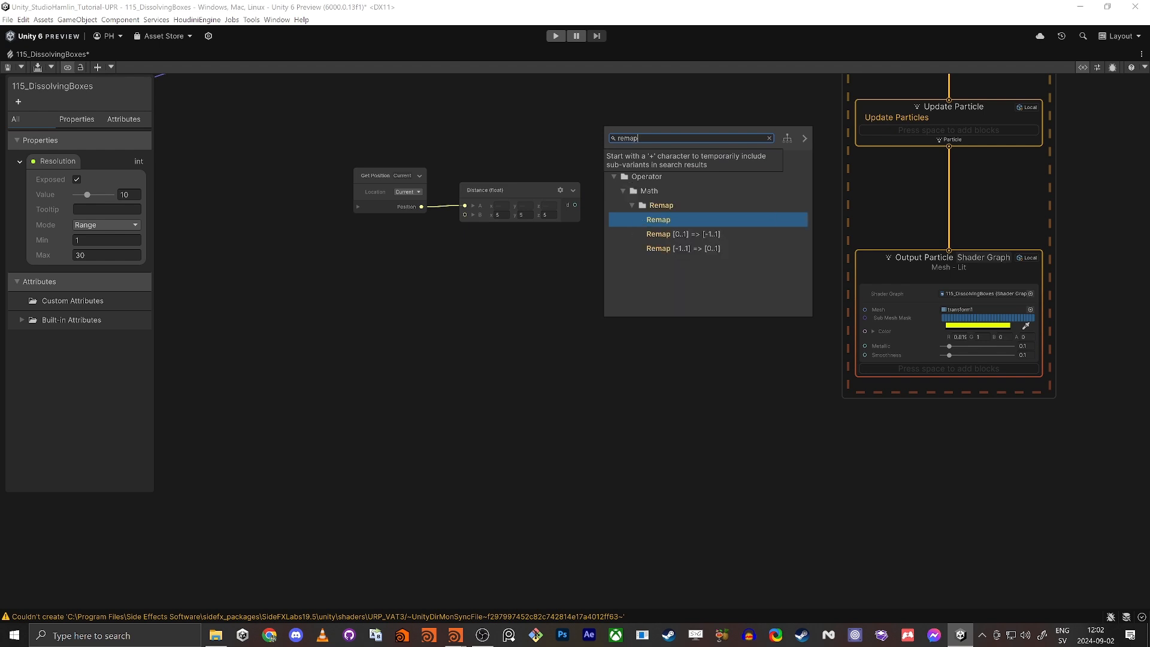
key("Return")
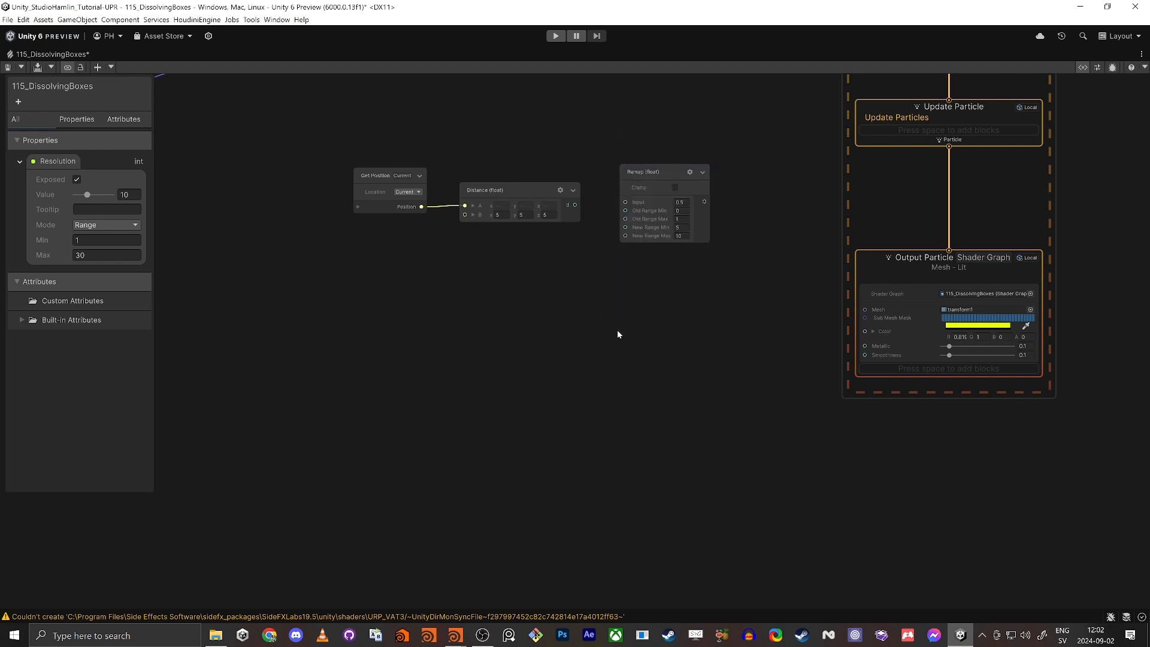
Arrange Get Position above the Distance operator and connect the Distance output to the Input of Remap.
middle_click_drag(636, 254, 661, 366)
scroll(661, 369, "up", 5)
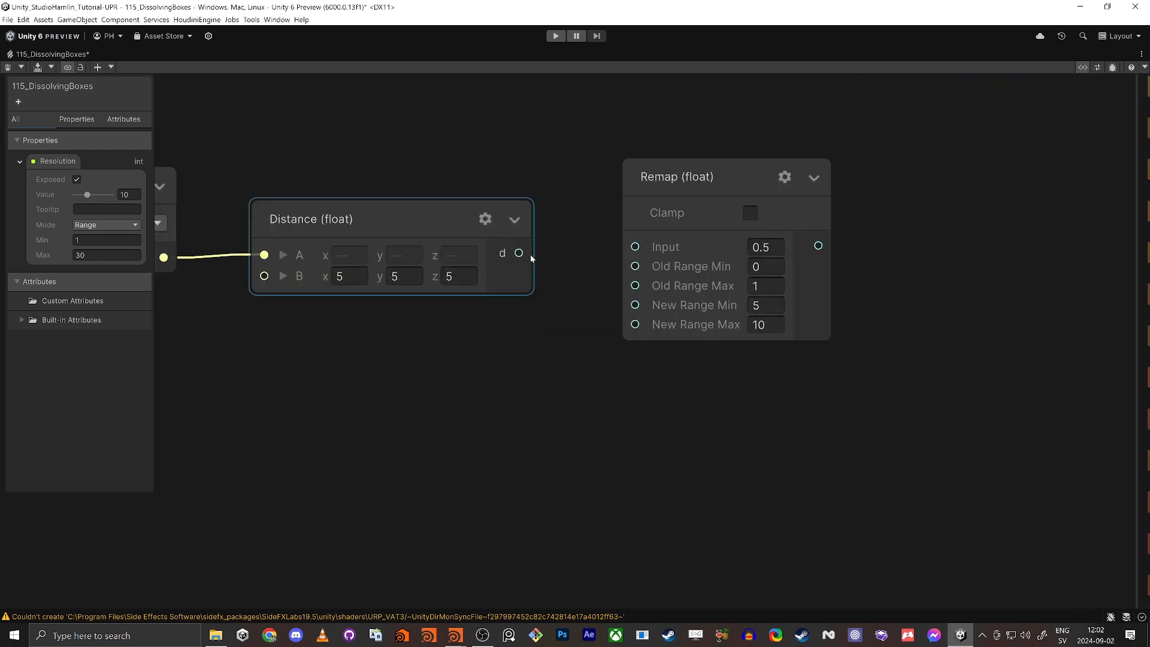
middle_click_drag(492, 339, 612, 385)
left_click_drag(217, 222, 210, 142)
left_click_drag(462, 258, 444, 289)
middle_click_drag(414, 385, 503, 415)
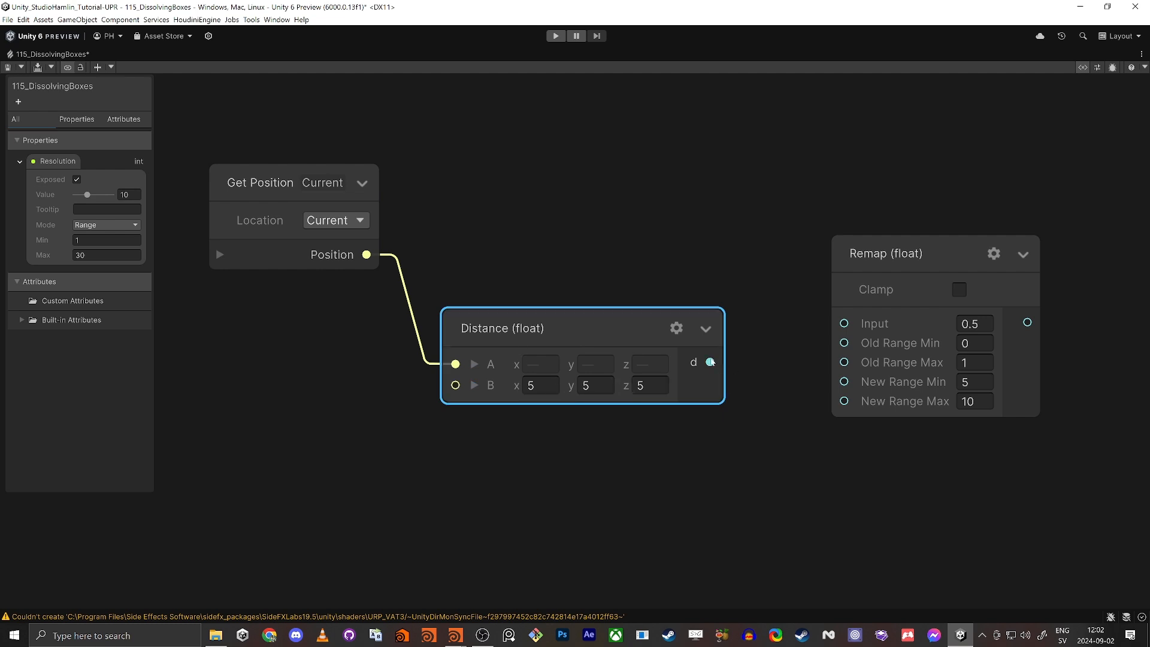
left_click_drag(710, 361, 845, 324)
middle_click_drag(765, 435, 605, 472)
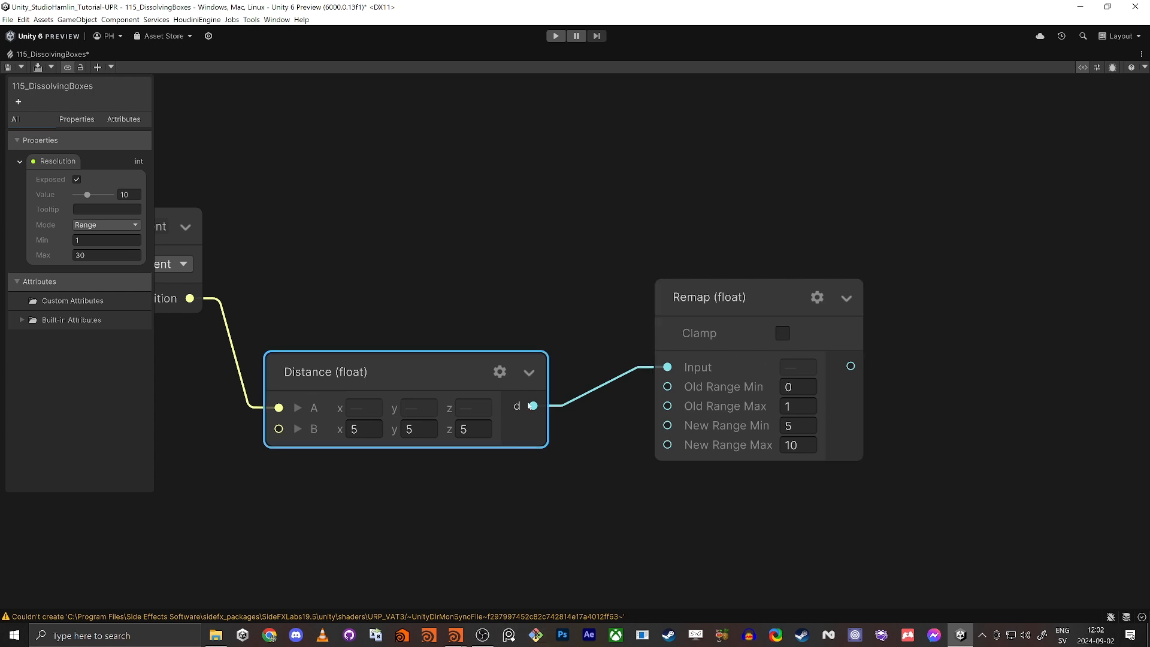
Restore the normal editor layout and inspect the box cube and its corners from several angles in the Scene view.
left_click(404, 216)
right_click(33, 56)
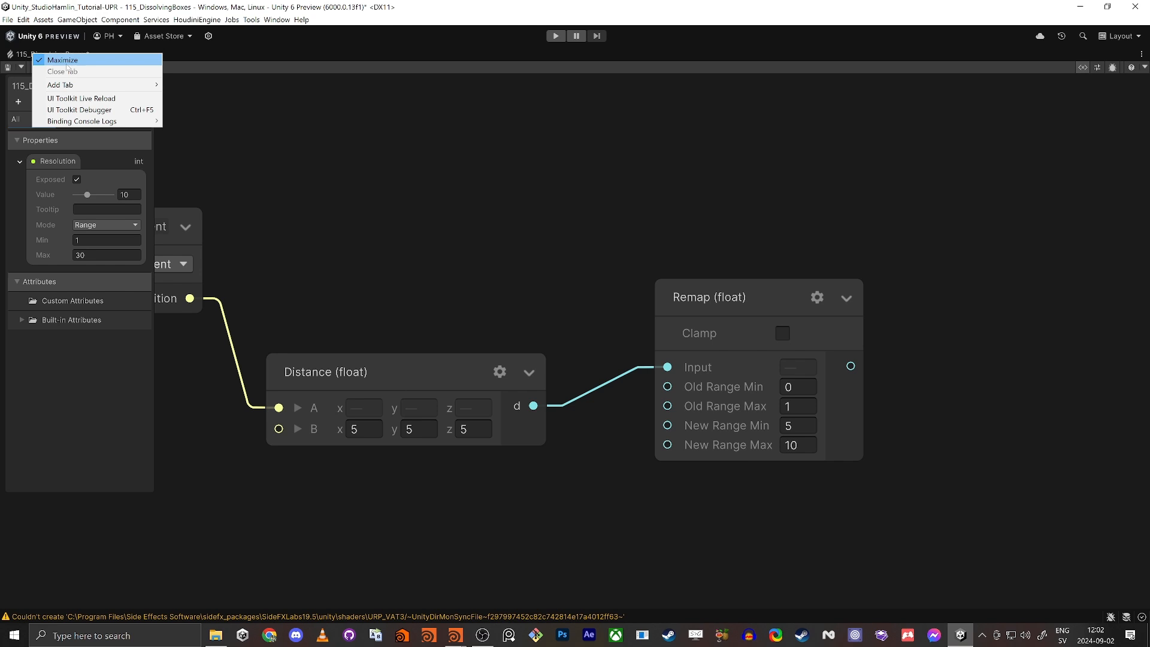
left_click(48, 59)
left_click(310, 53)
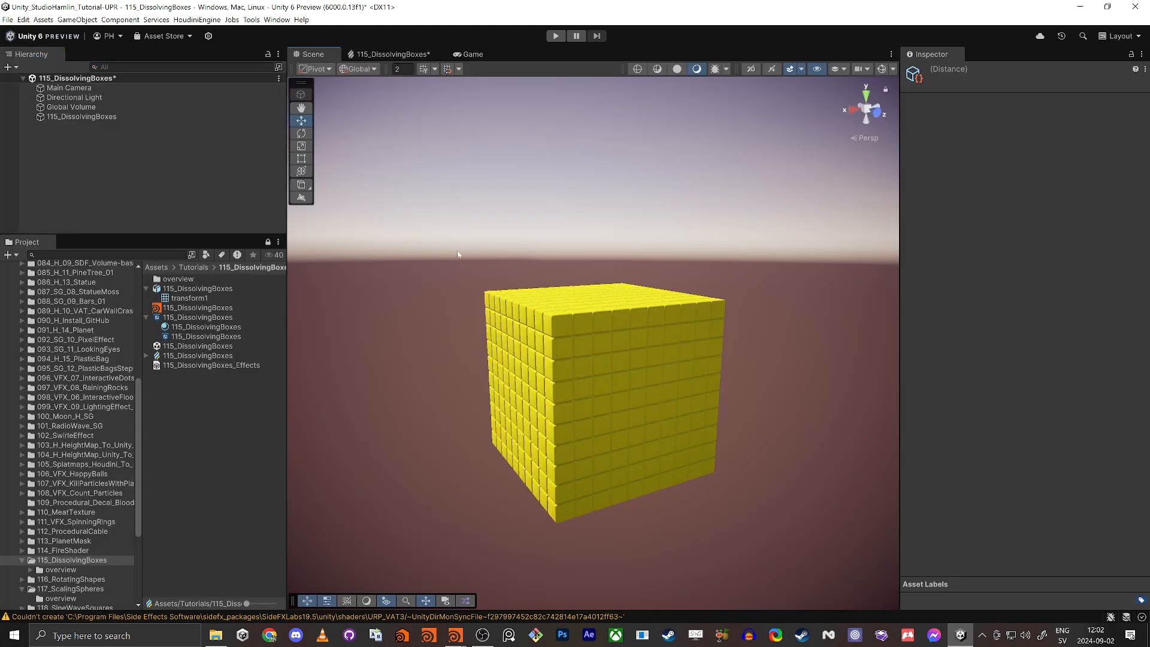
left_click_drag(528, 353, 431, 318, "alt")
scroll(432, 317, "up", 3)
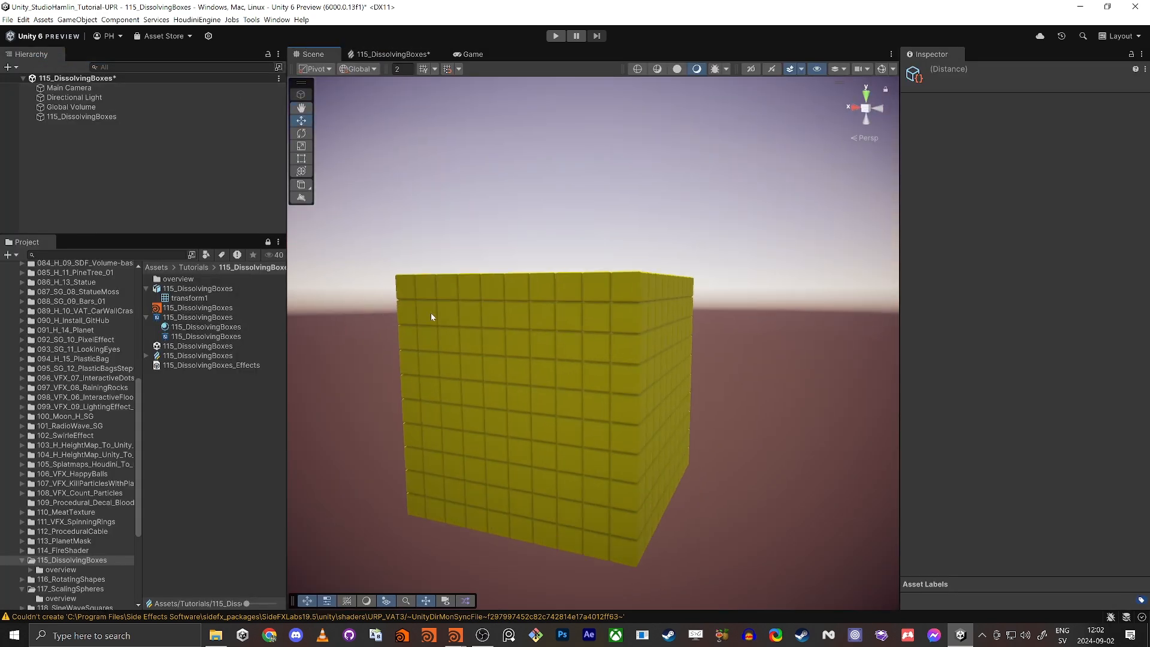
left_click_drag(749, 224, 853, 133, "alt")
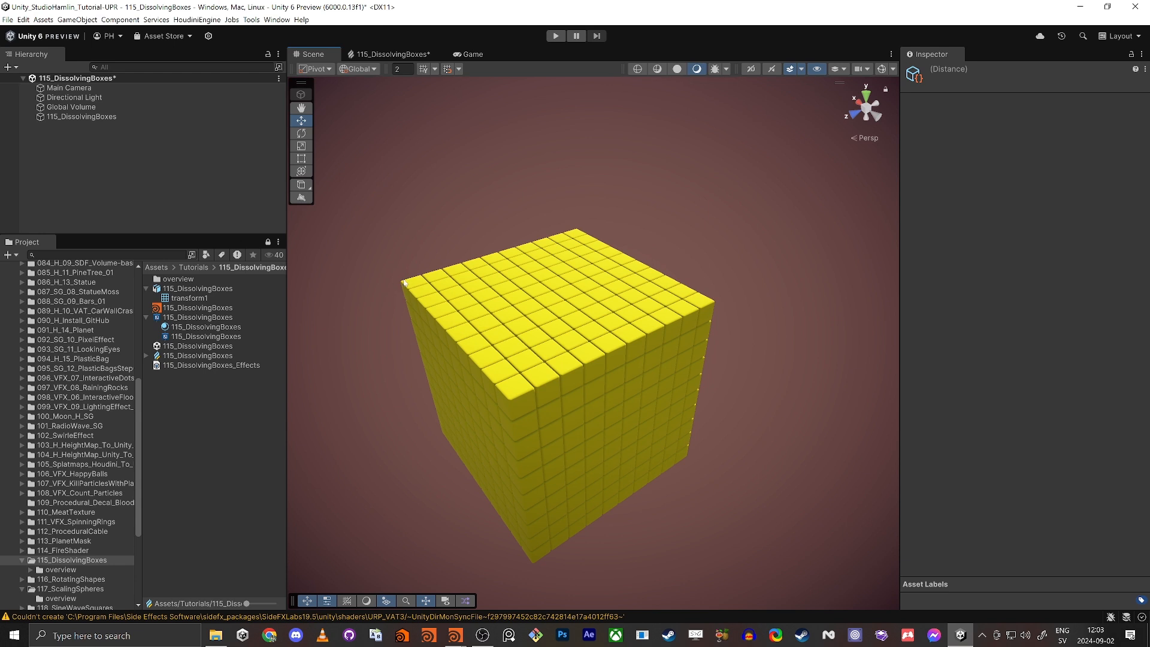
scroll(404, 282, "up", 4)
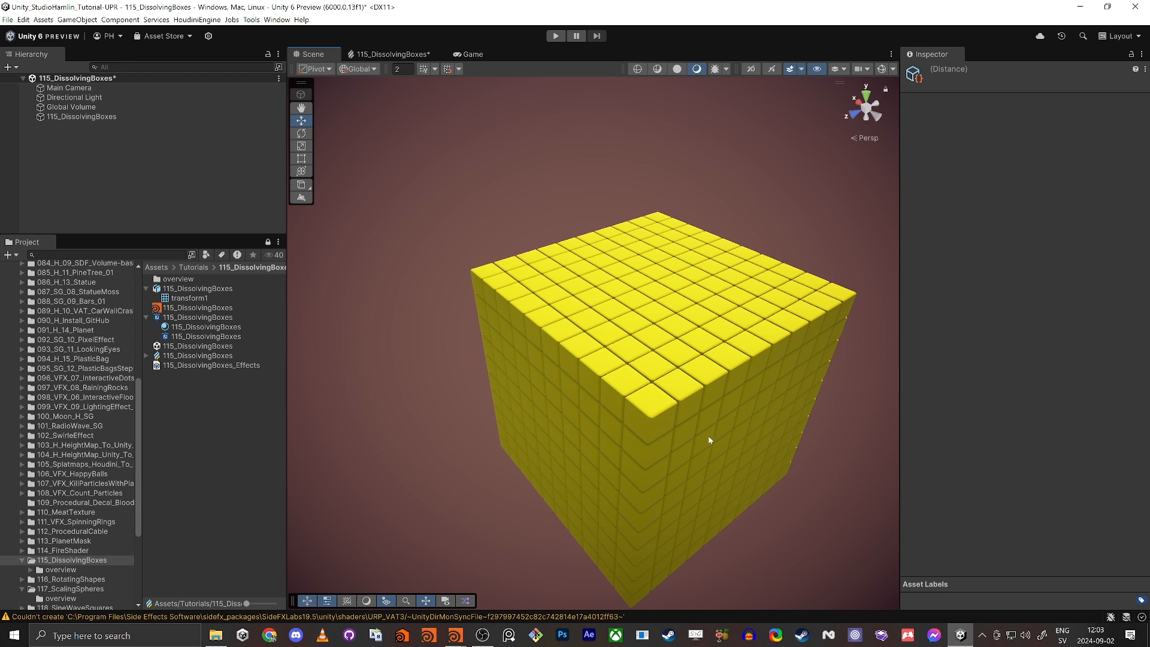
Return to the 115_DissolvingBoxes VFX graph and enable Clamp on the Remap operator.
left_click(377, 55)
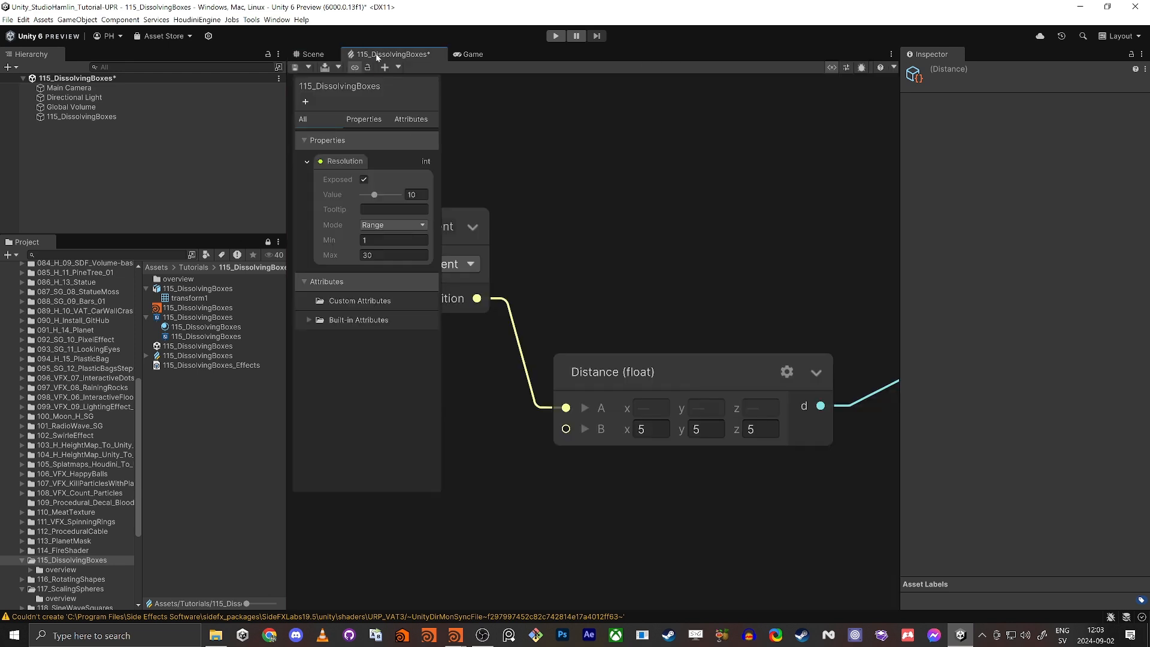
scroll(726, 336, "down", 4)
middle_click_drag(697, 280, 505, 245)
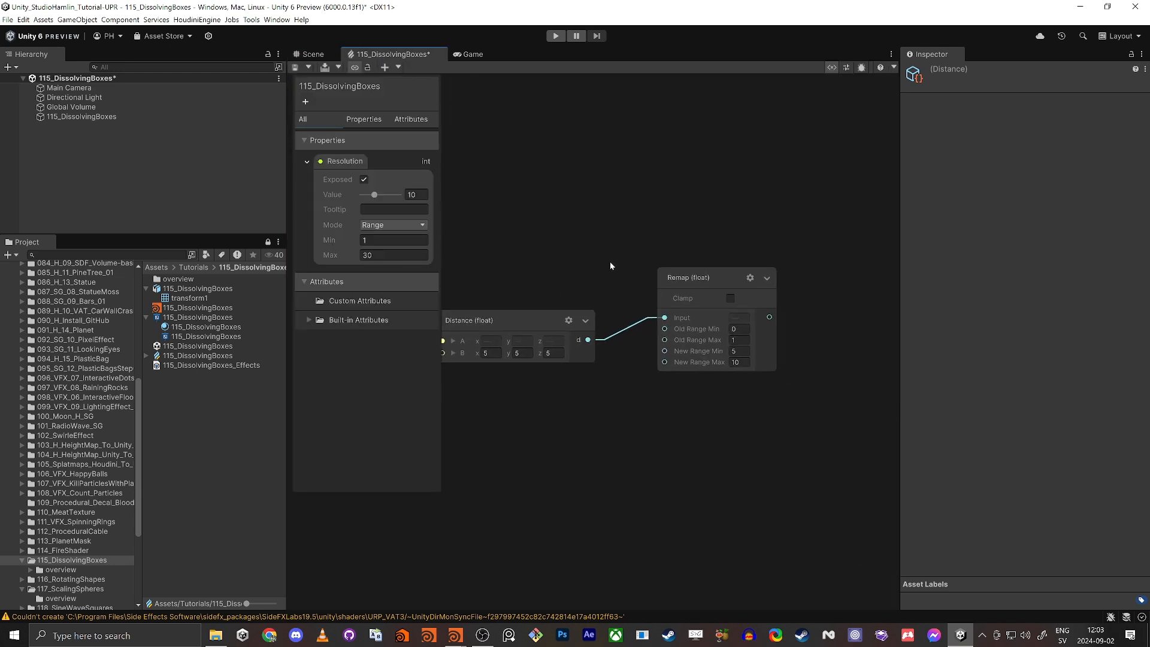
scroll(611, 264, "up", 4)
scroll(595, 274, "down", 2)
left_click(748, 274)
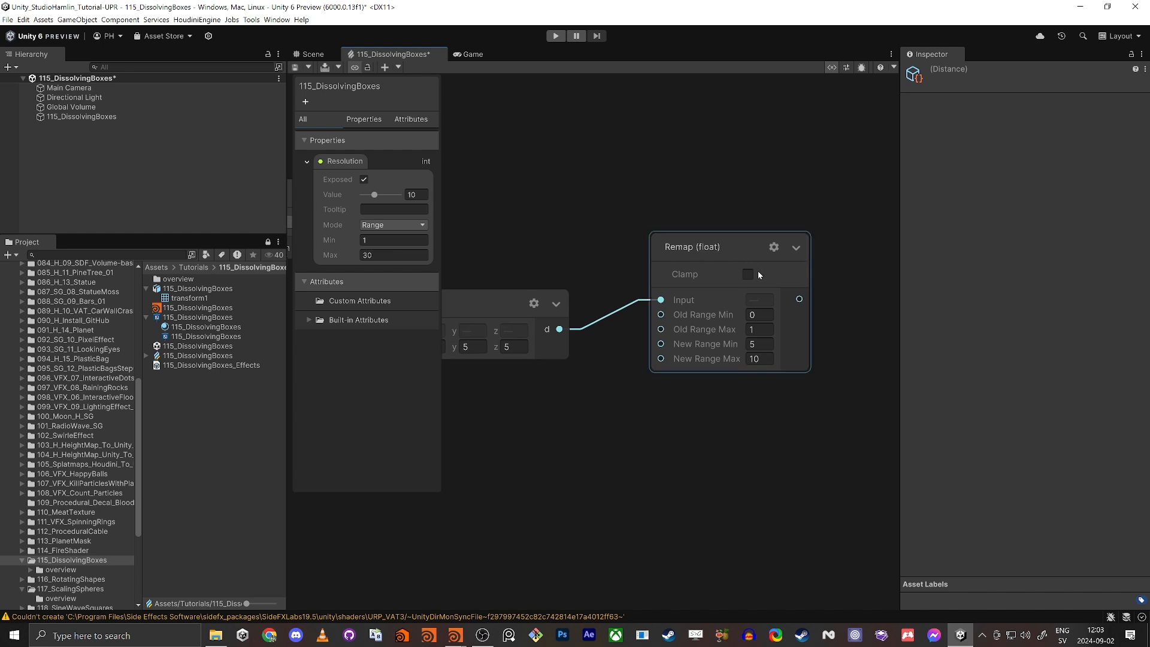
Set the Remap operator's New Range Min to 0 and New Range Max to 1.
scroll(742, 300, "up", 3)
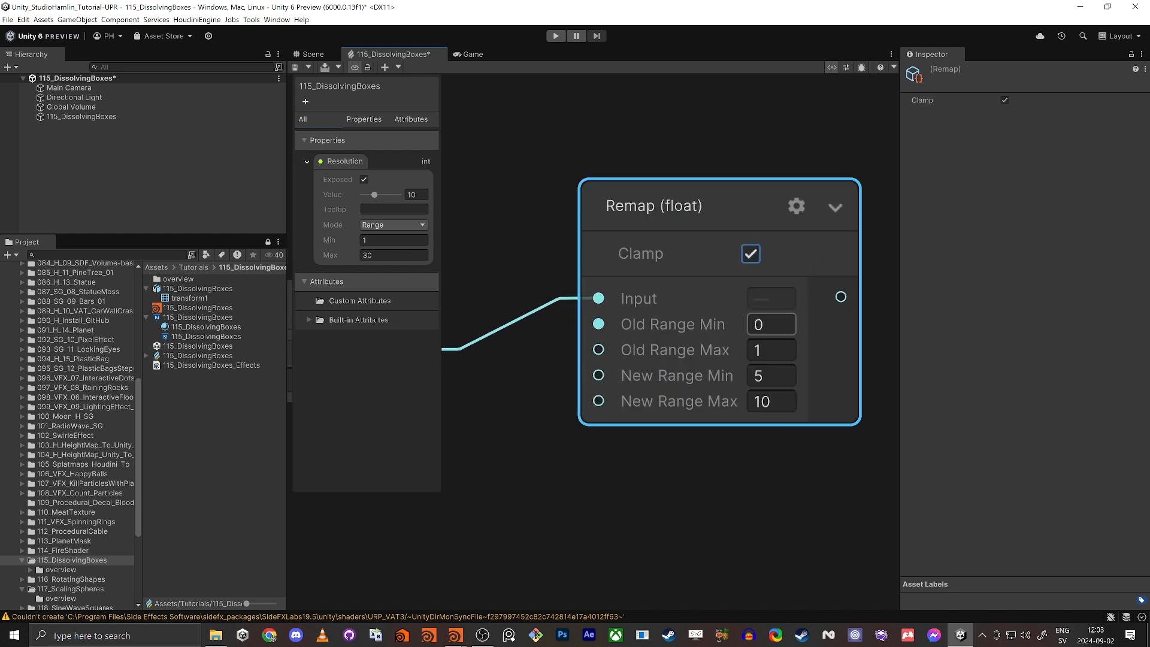
scroll(770, 324, "down", 2)
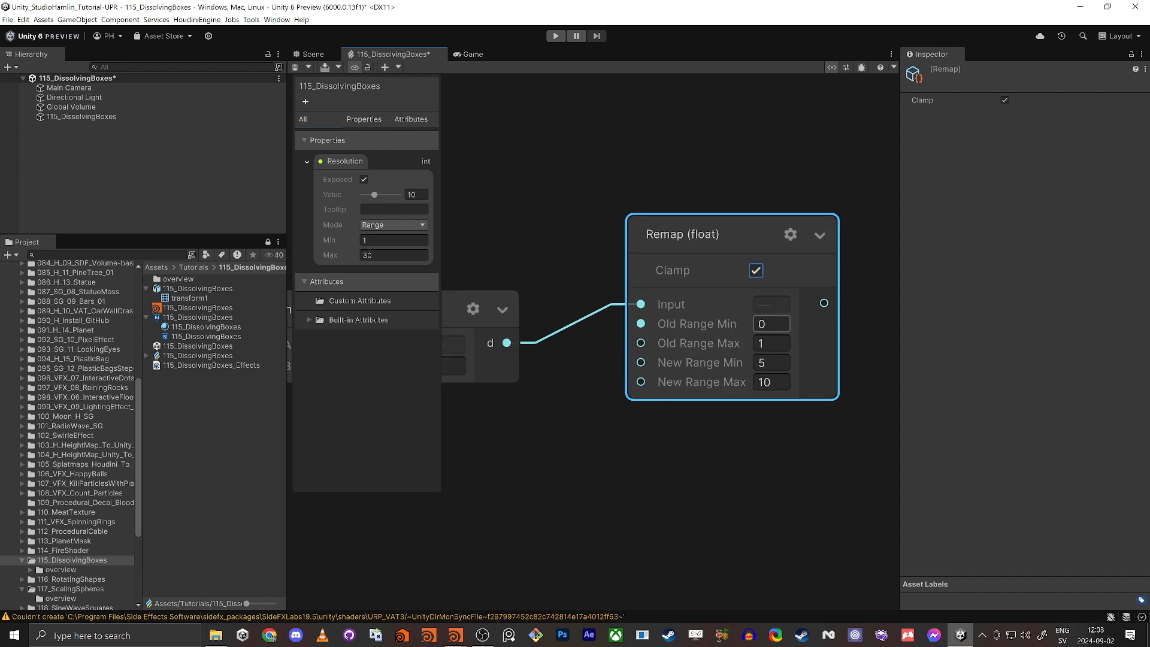
left_click(771, 362)
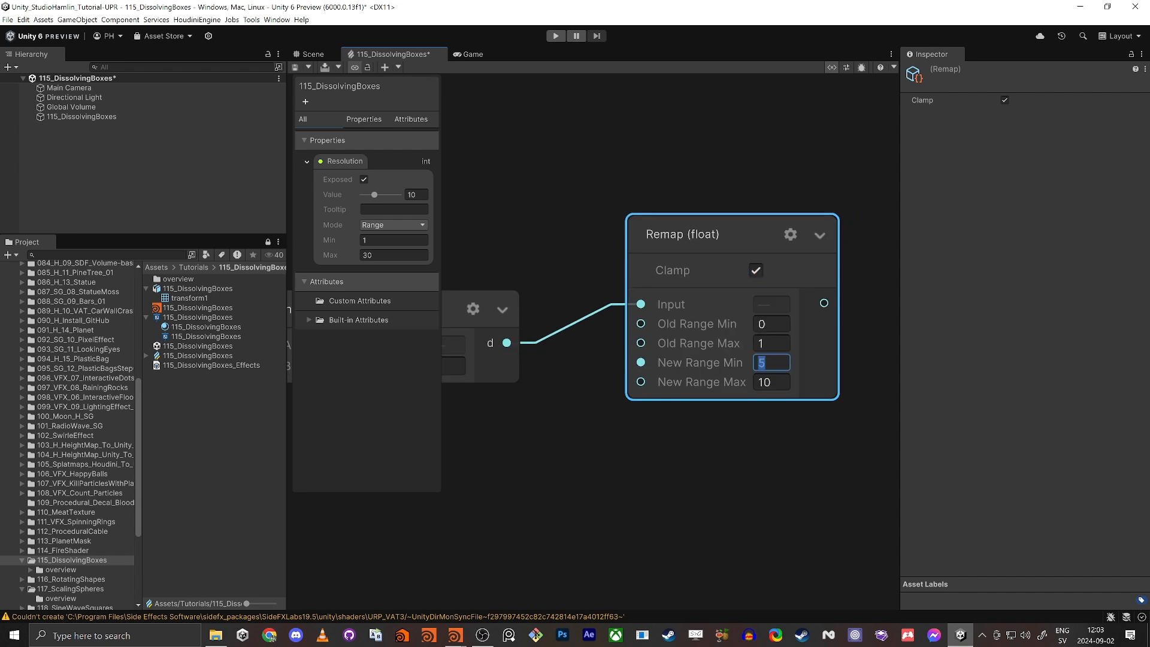
type("0")
left_click(768, 381)
type("1")
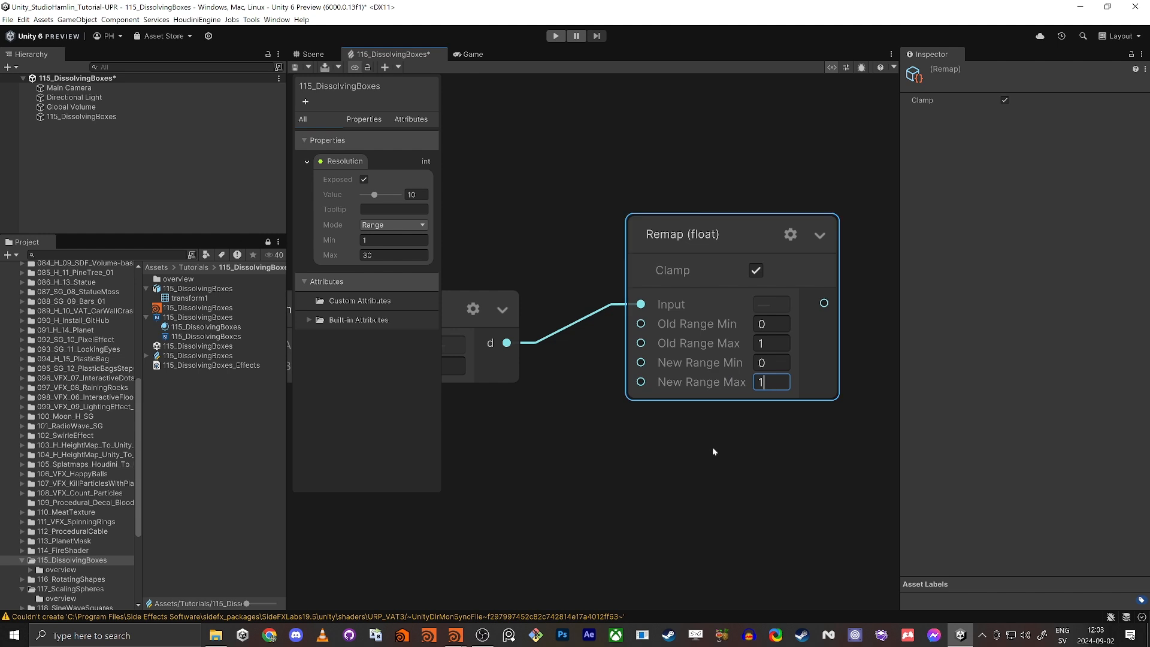
left_click(714, 448)
scroll(766, 367, "up", 4)
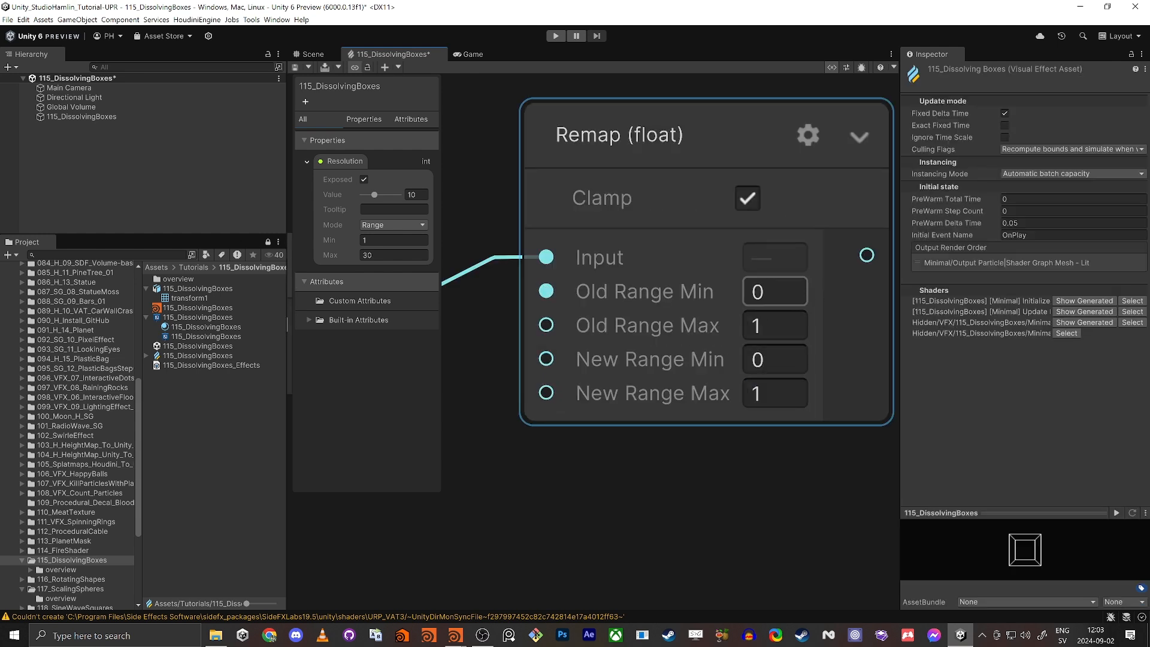
Review the Old Range and New Range minimum and maximum fields of the Remap operator.
left_click(775, 291)
left_click(774, 360)
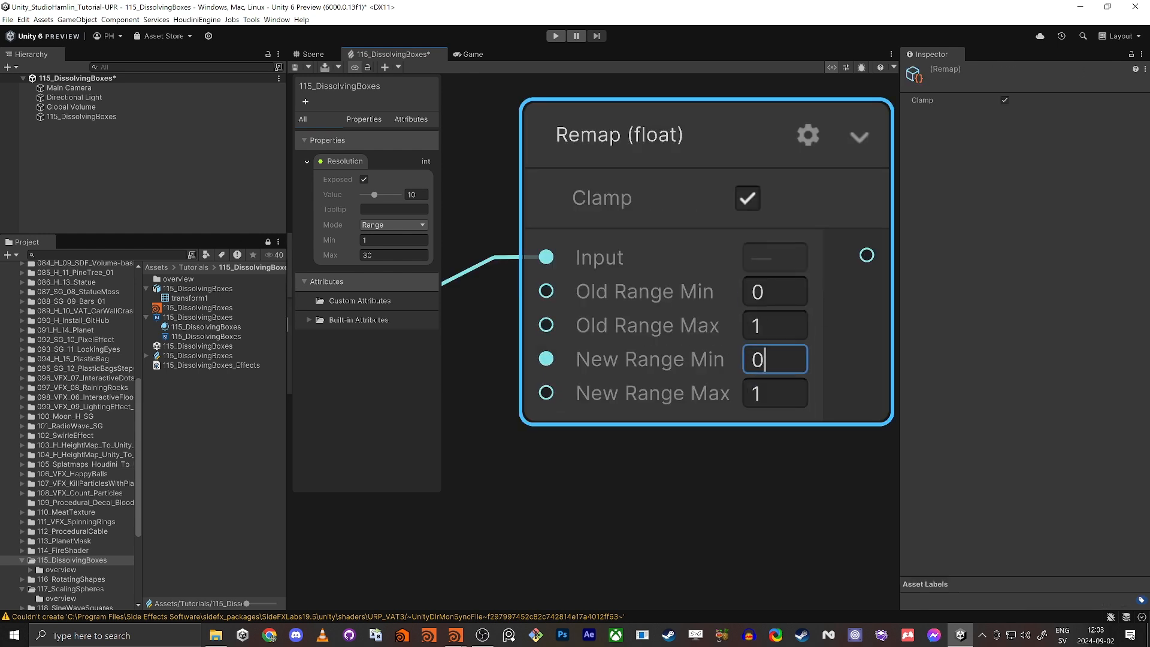
scroll(596, 346, "down", 2)
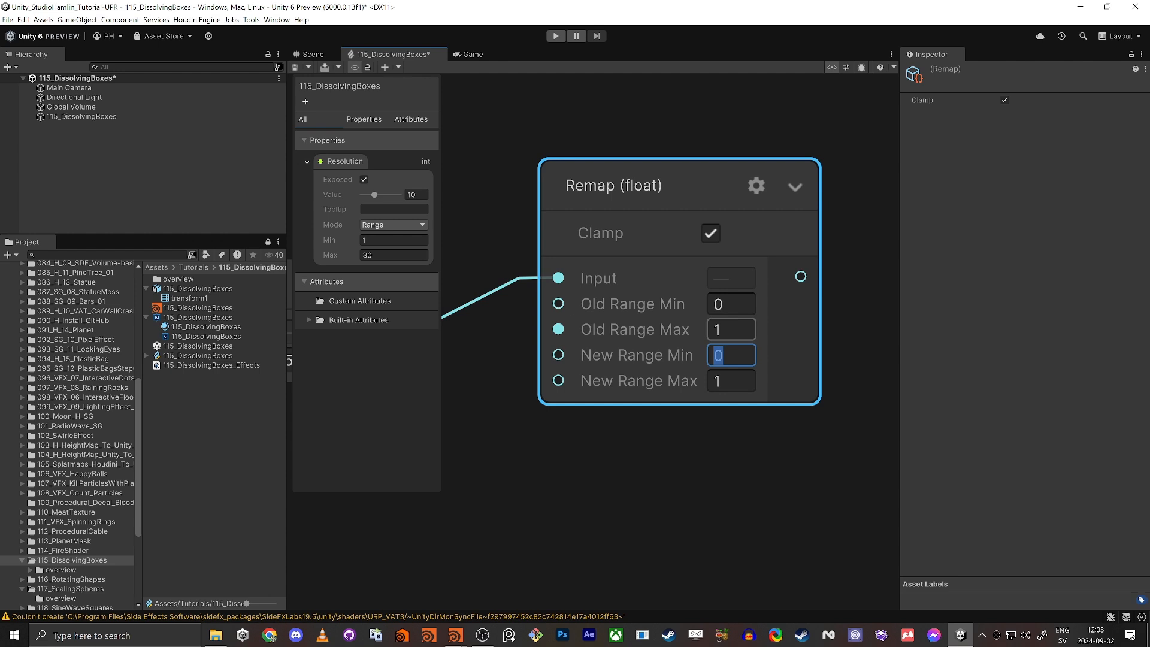
left_click(708, 330)
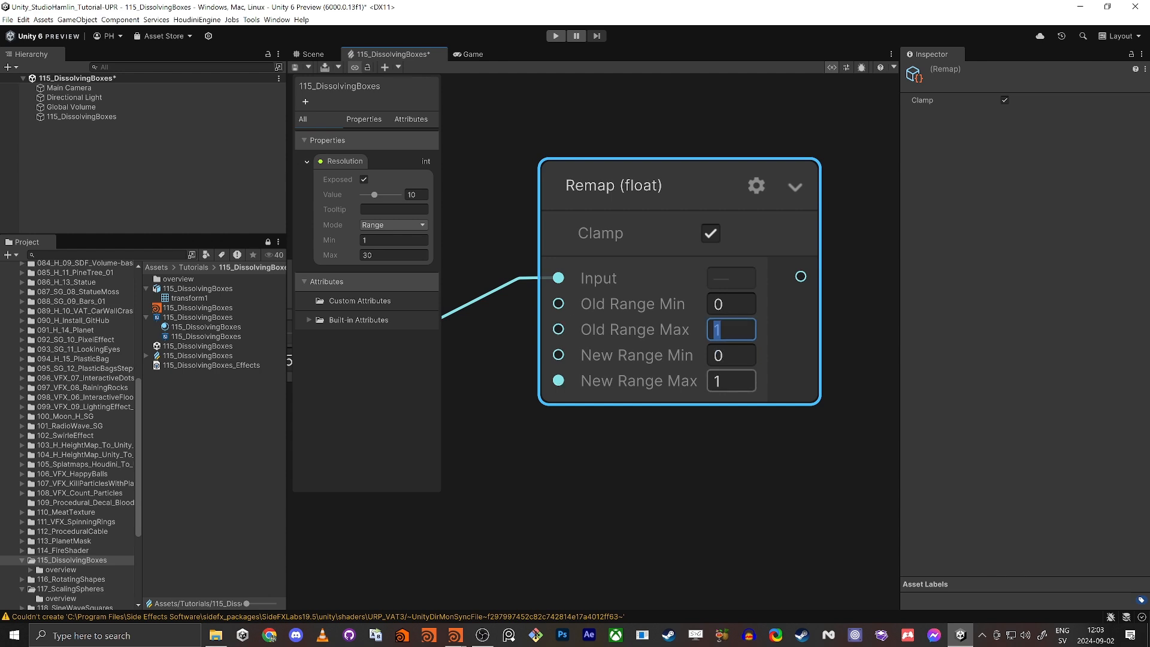
left_click(713, 381)
key("shift+Tab")
key("shift+Tab")
key("Tab")
key("Tab")
left_click(705, 434)
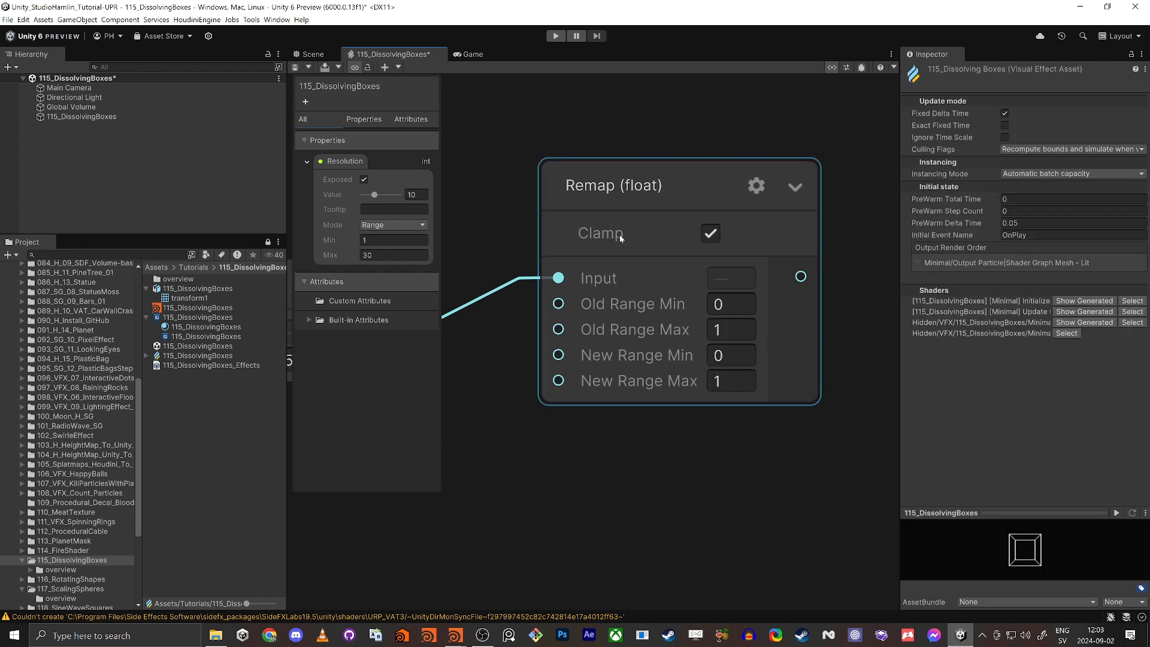
Add a Set Size block to Update Particle, connect the Remap output to its Size, and check the cube in the Scene view.
scroll(697, 235, "down", 6)
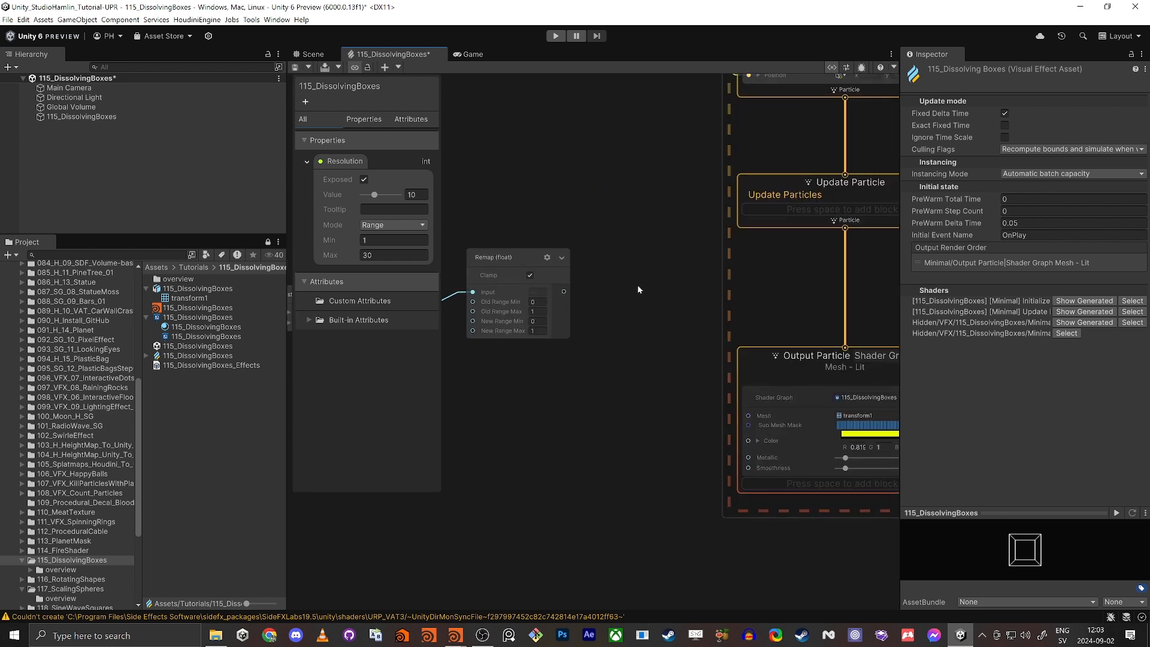
left_click(760, 182)
key("space")
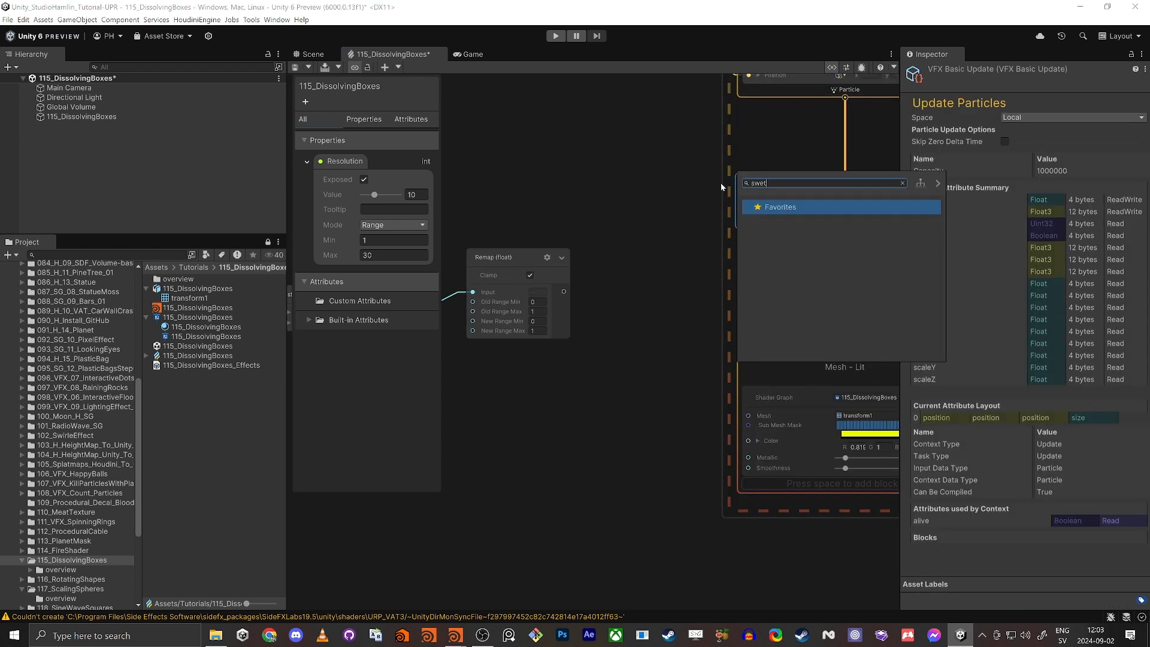
type("set si")
key("Return")
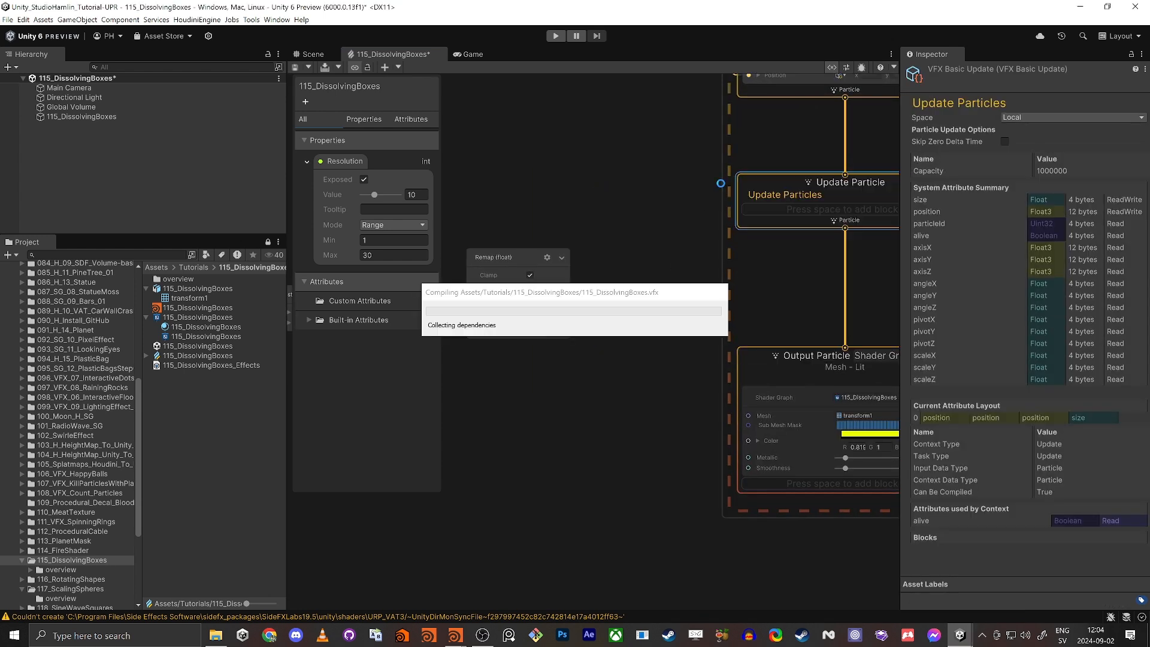
left_click_drag(739, 234, 564, 292)
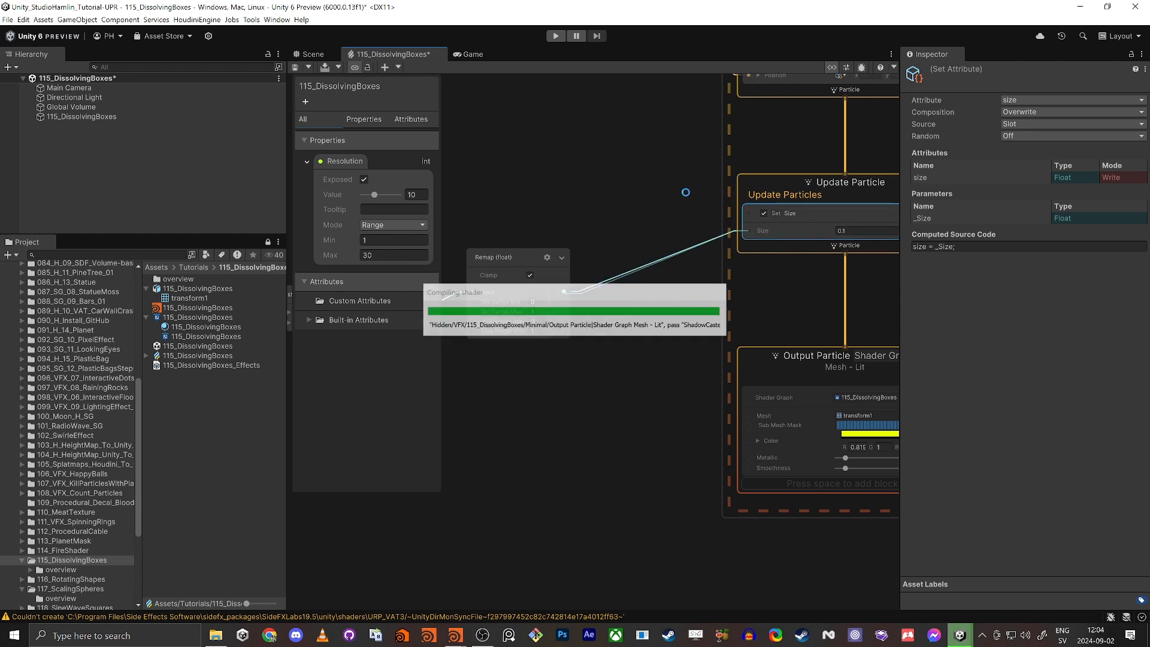
left_click(311, 55)
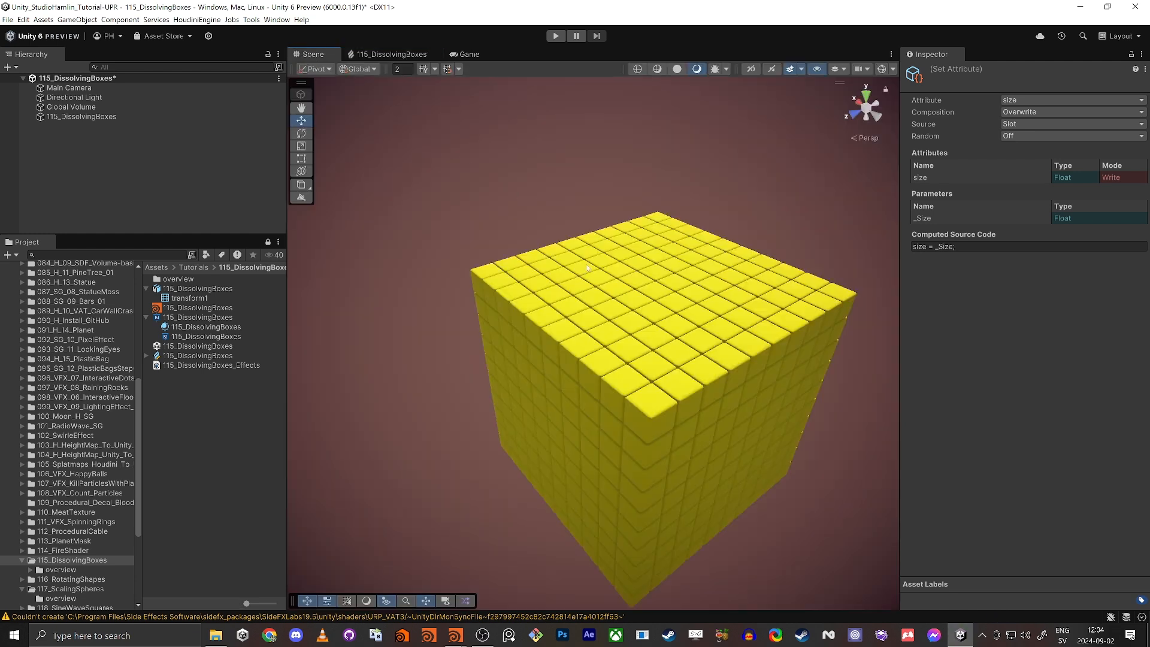
left_click_drag(787, 308, 784, 258, "alt")
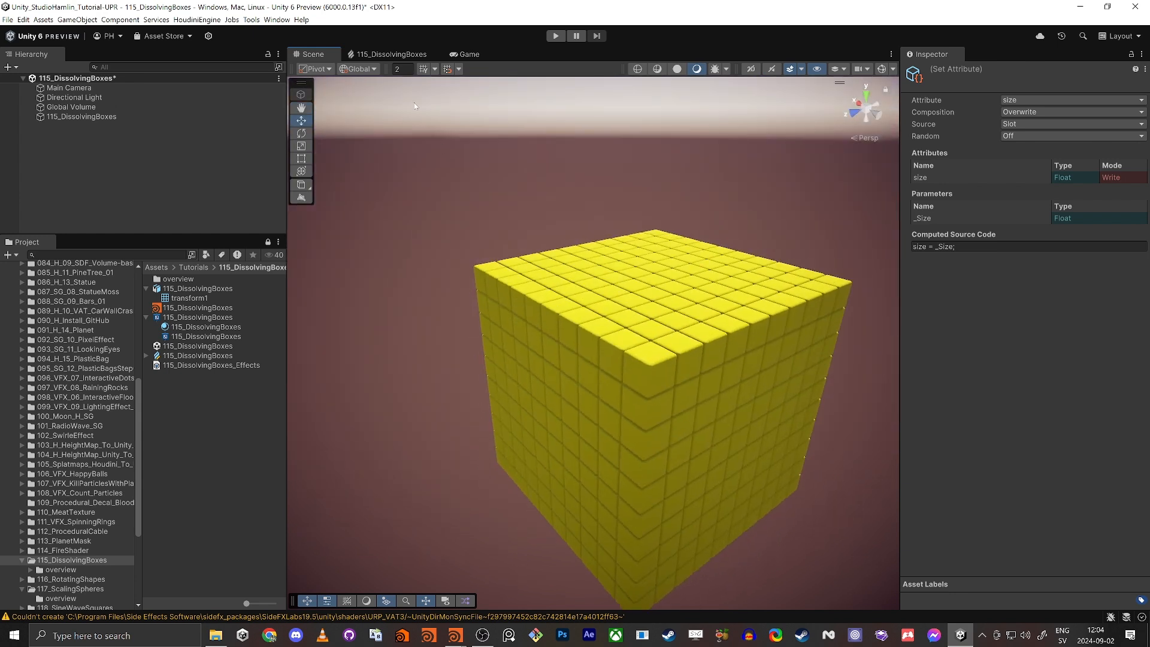
Set the Remap operator's Old Range Max to 5 in the VFX graph and save the graph.
left_click(399, 54)
scroll(669, 307, "up", 5)
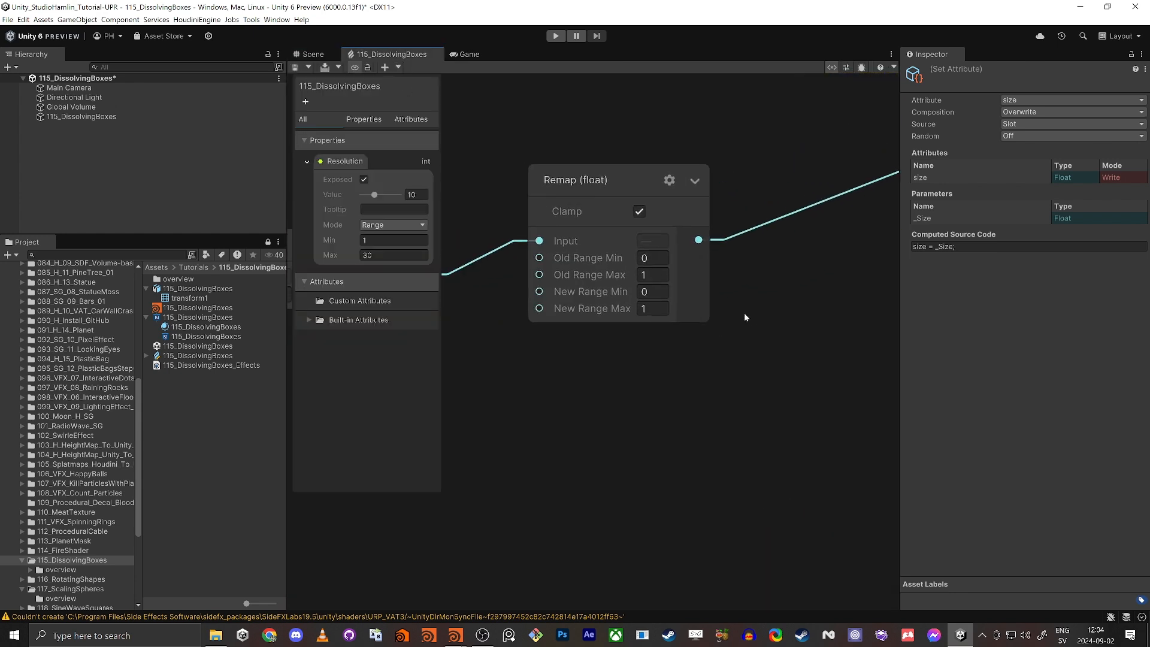
left_click(652, 274)
type("5")
key("Return")
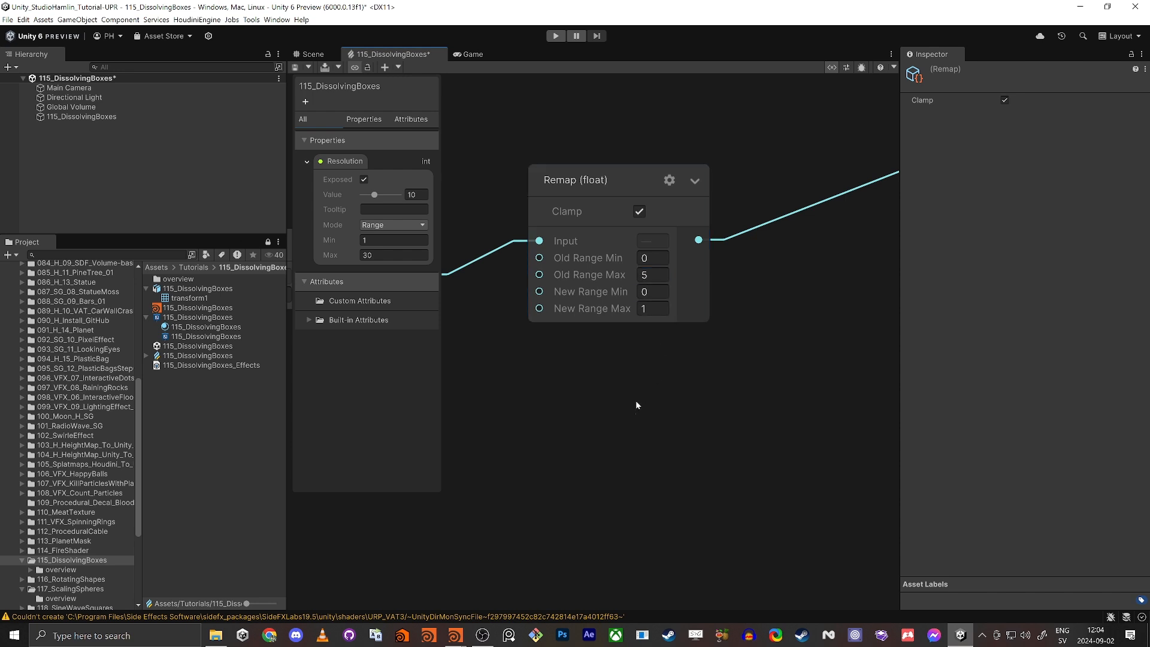
middle_click_drag(636, 405, 489, 430)
scroll(768, 387, "down", 3)
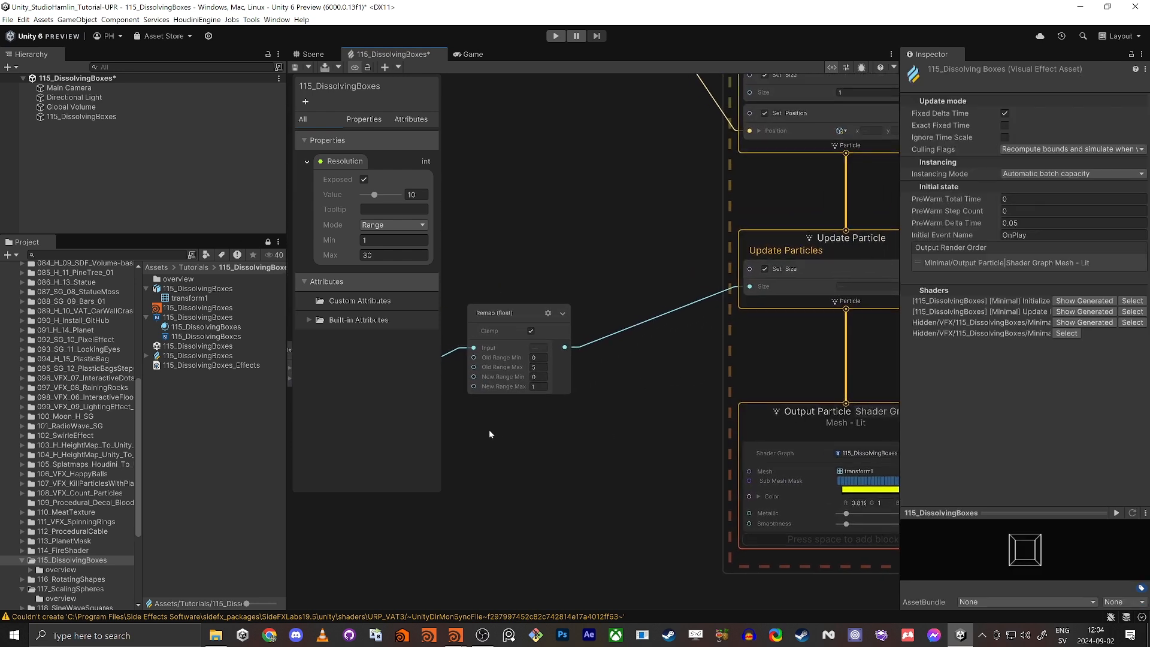
left_click(295, 66)
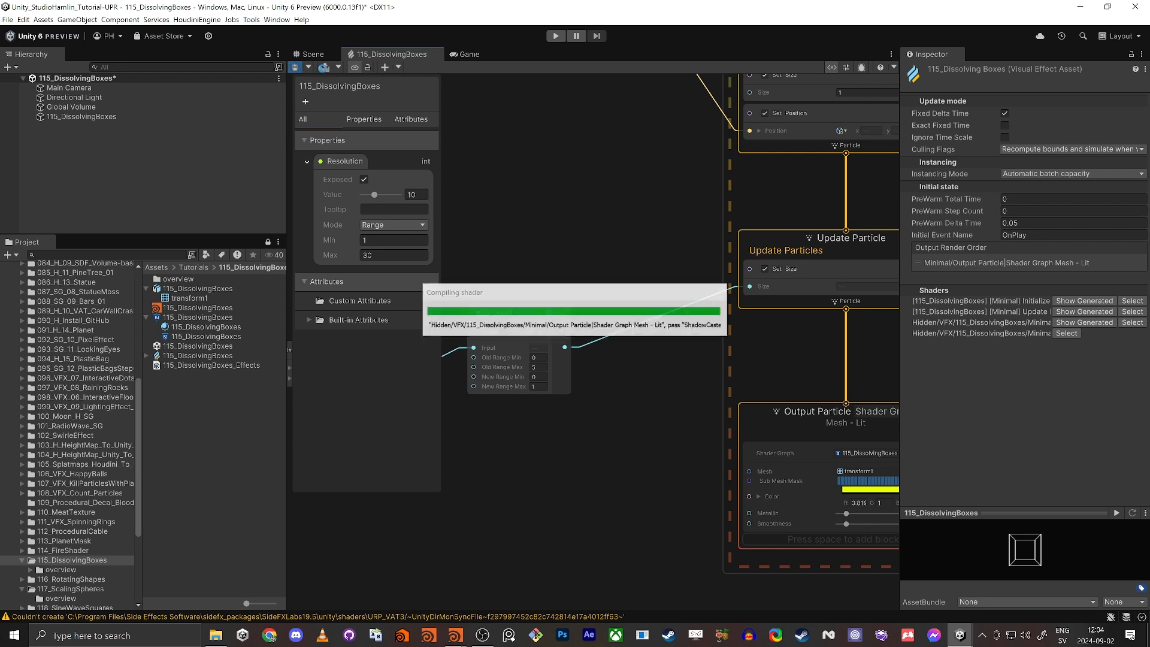
Inspect the cube's dissolving corner from several angles in the Scene view.
left_click(317, 55)
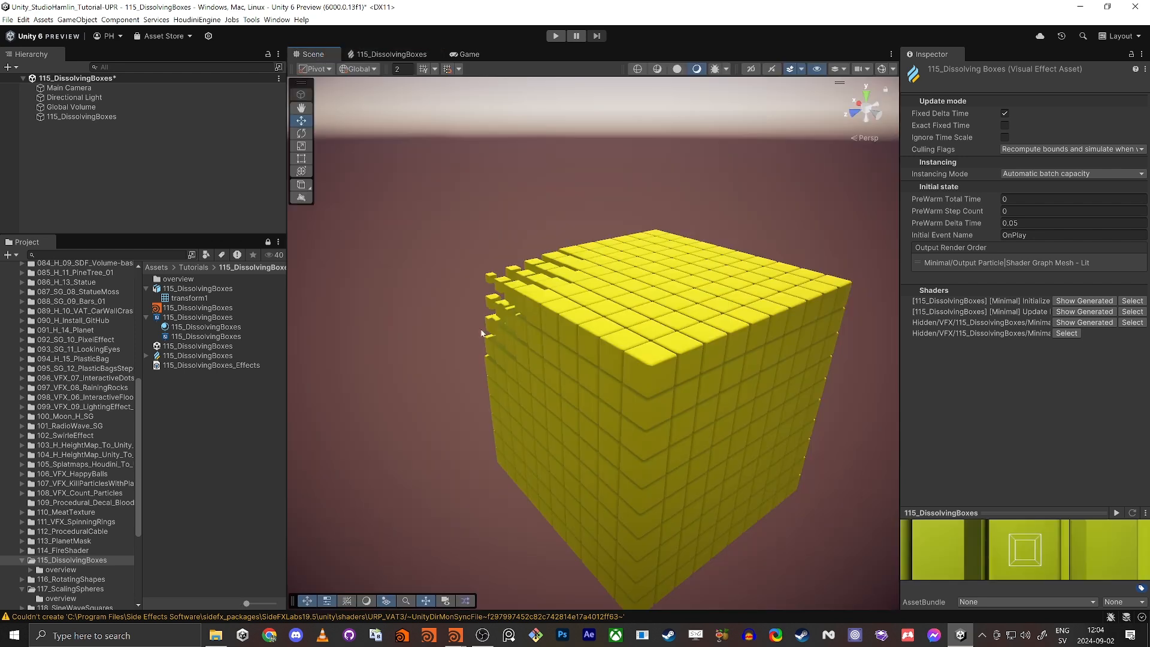
left_click_drag(658, 300, 536, 285, "alt")
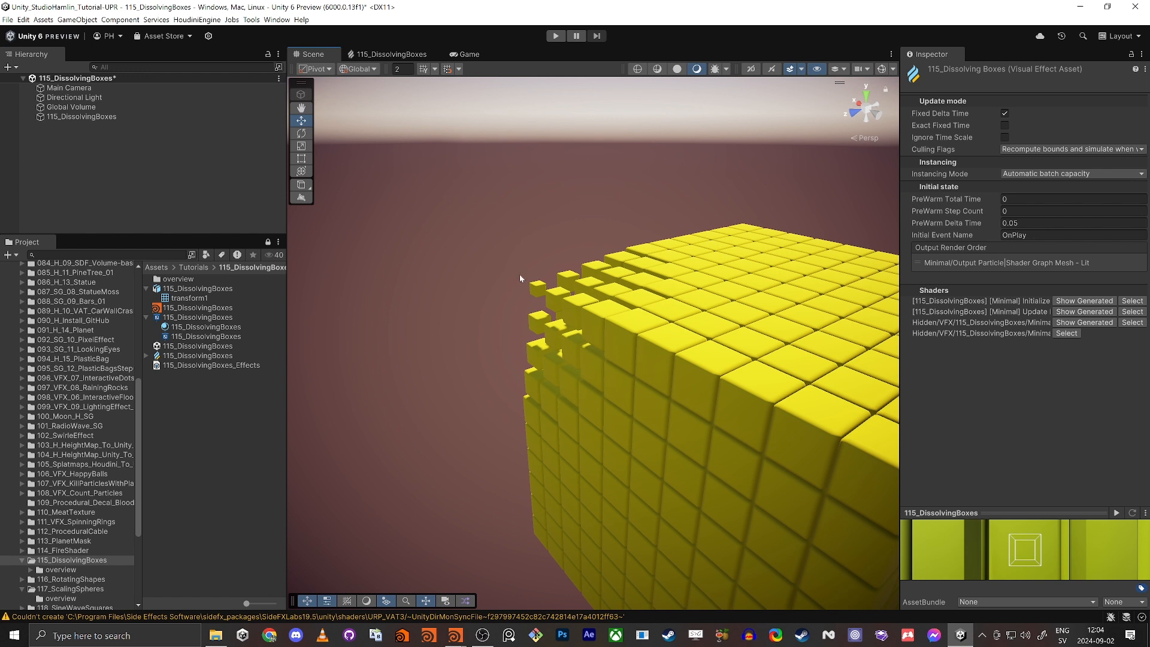
scroll(539, 293, "up", 3)
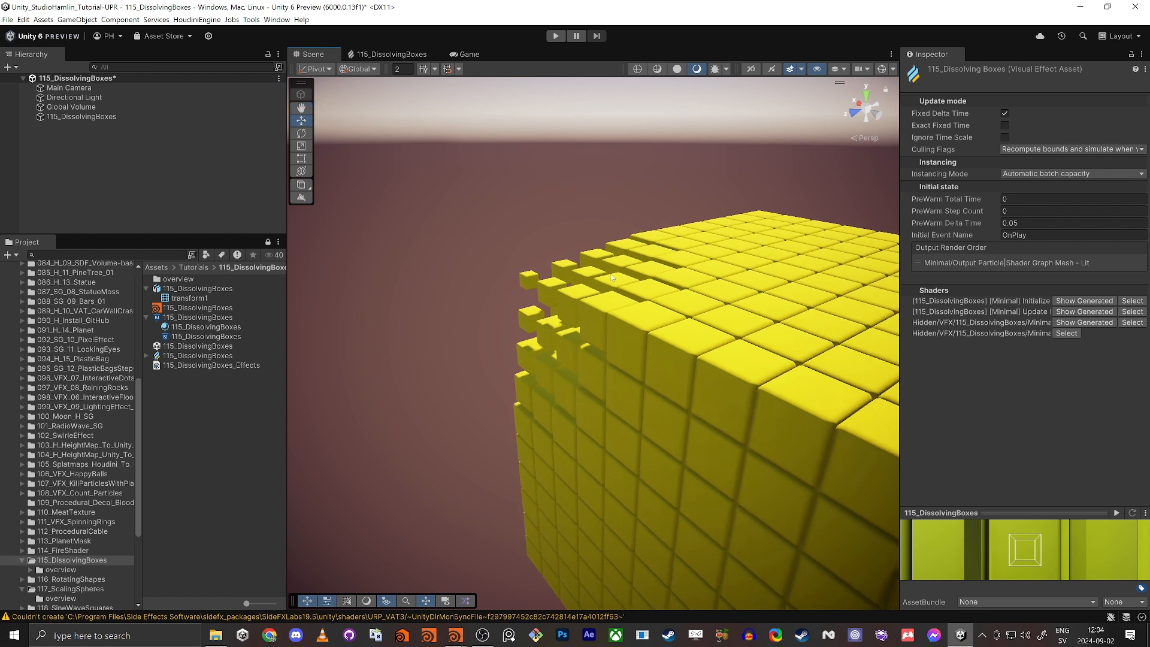
left_click_drag(545, 294, 620, 258, "alt")
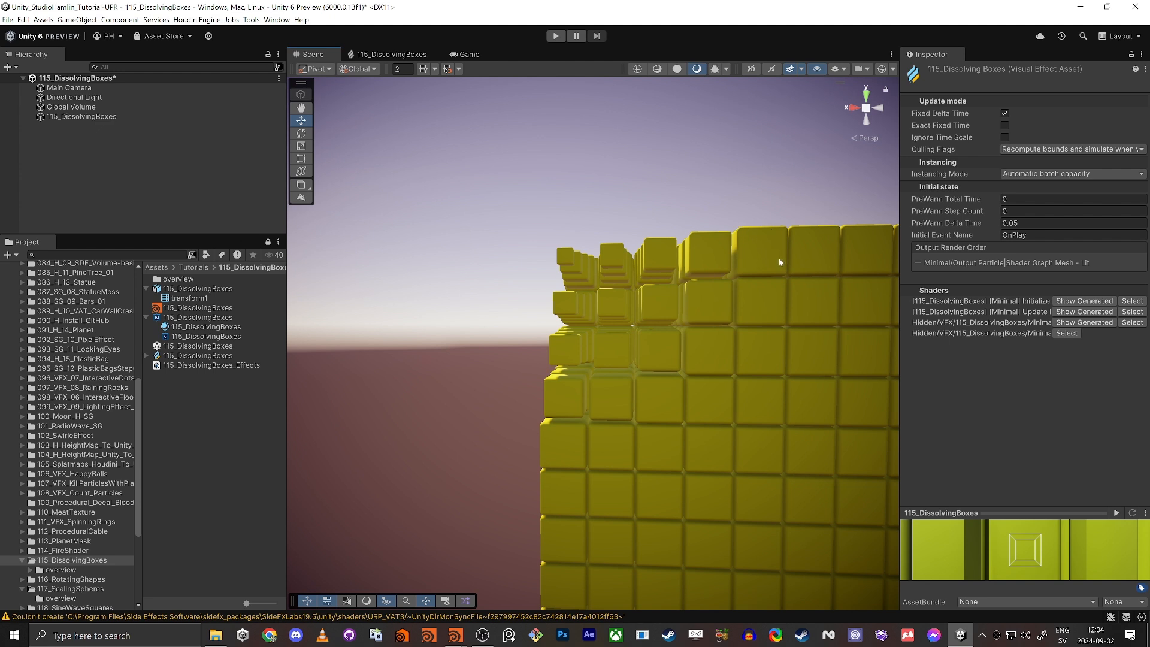
left_click_drag(780, 262, 641, 398, "alt")
key("alt+Tab")
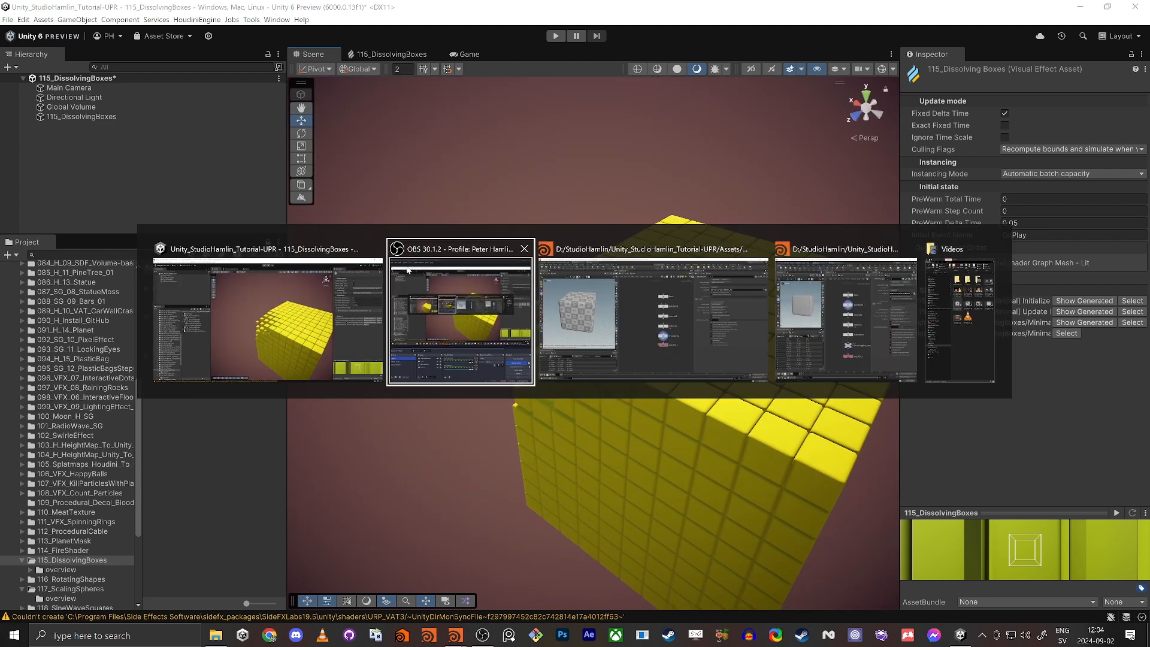
key("alt+Tab")
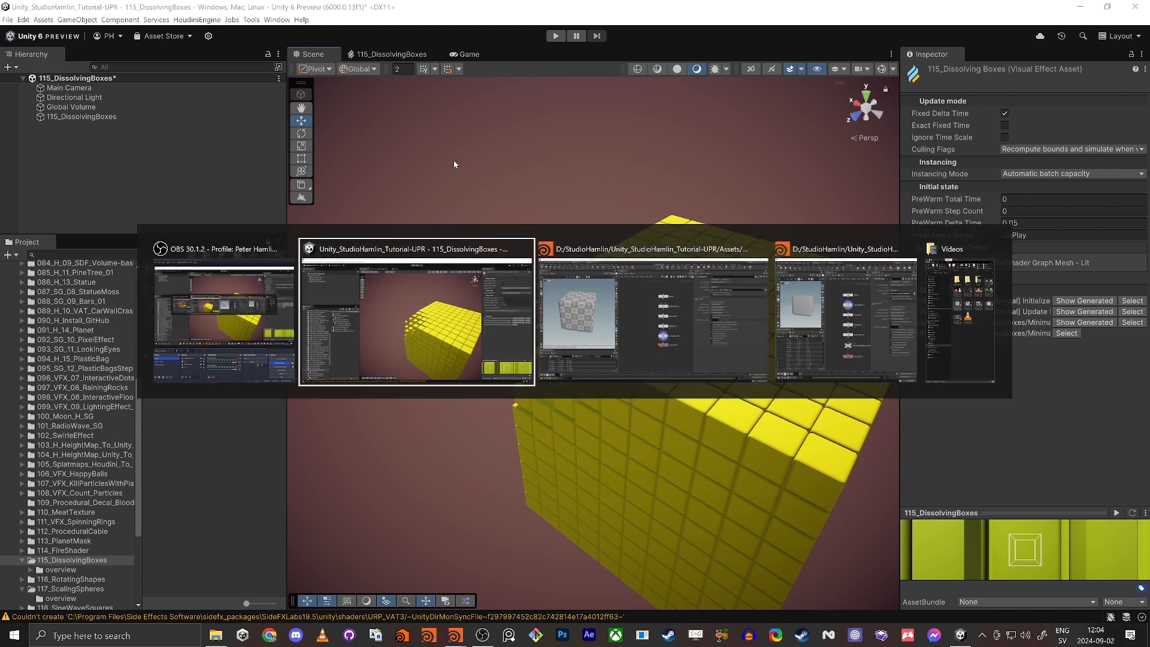
Return to the 115_DissolvingBoxes VFX graph and reposition the Get Position node beside the Distance operator.
left_click(380, 55)
scroll(642, 264, "down", 5)
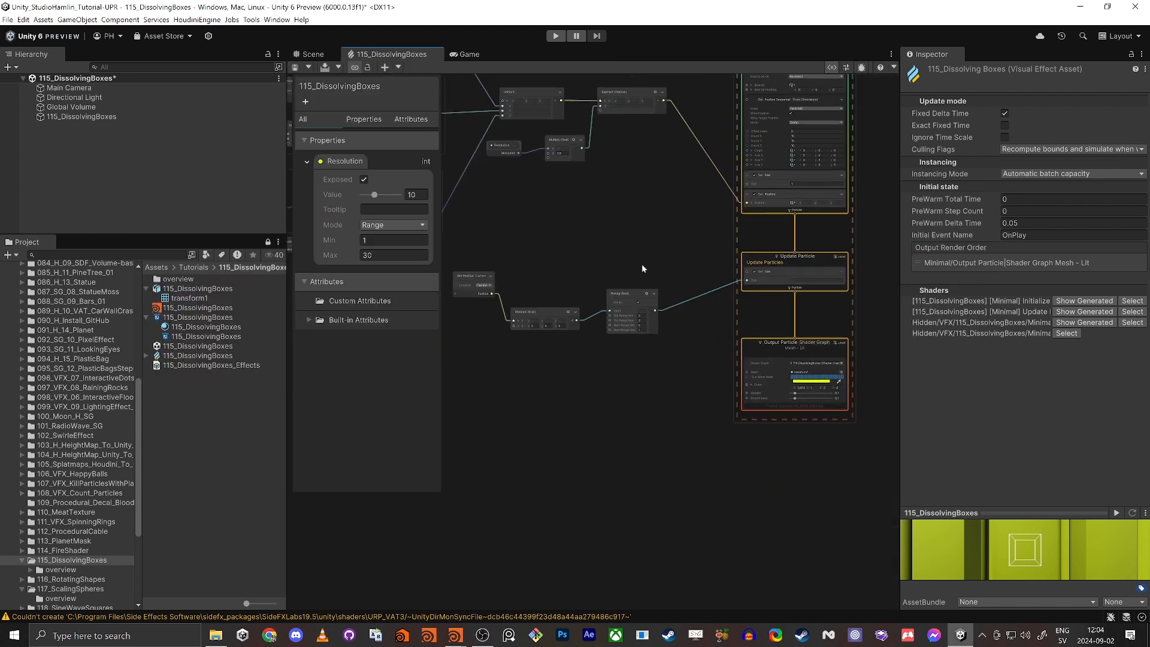
left_click(563, 305)
left_click_drag(562, 305, 563, 310)
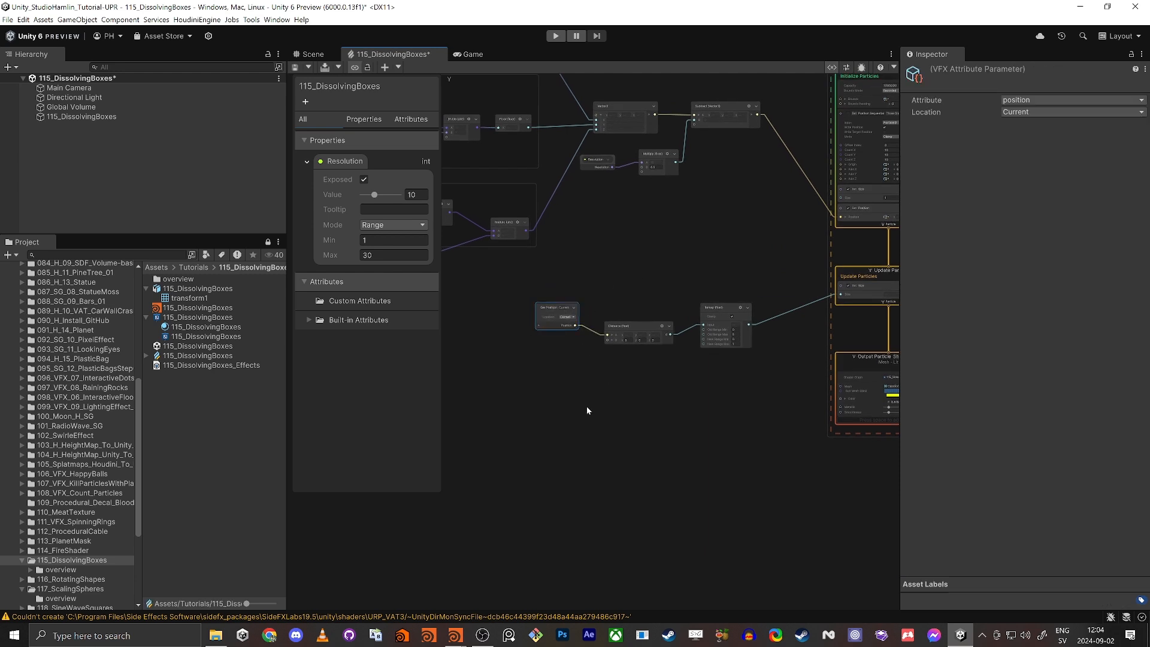
Add a VFX Time node in the empty area below the Z group of the graph.
middle_click_drag(587, 409, 775, 391)
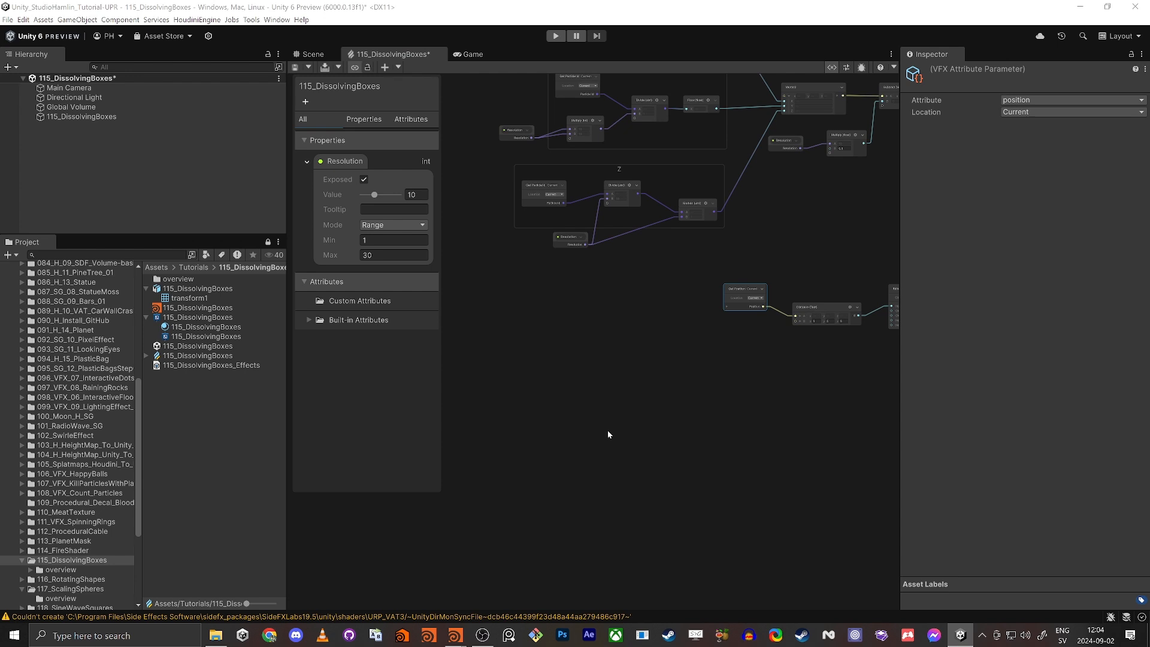
left_click(514, 329)
key("space")
type("time")
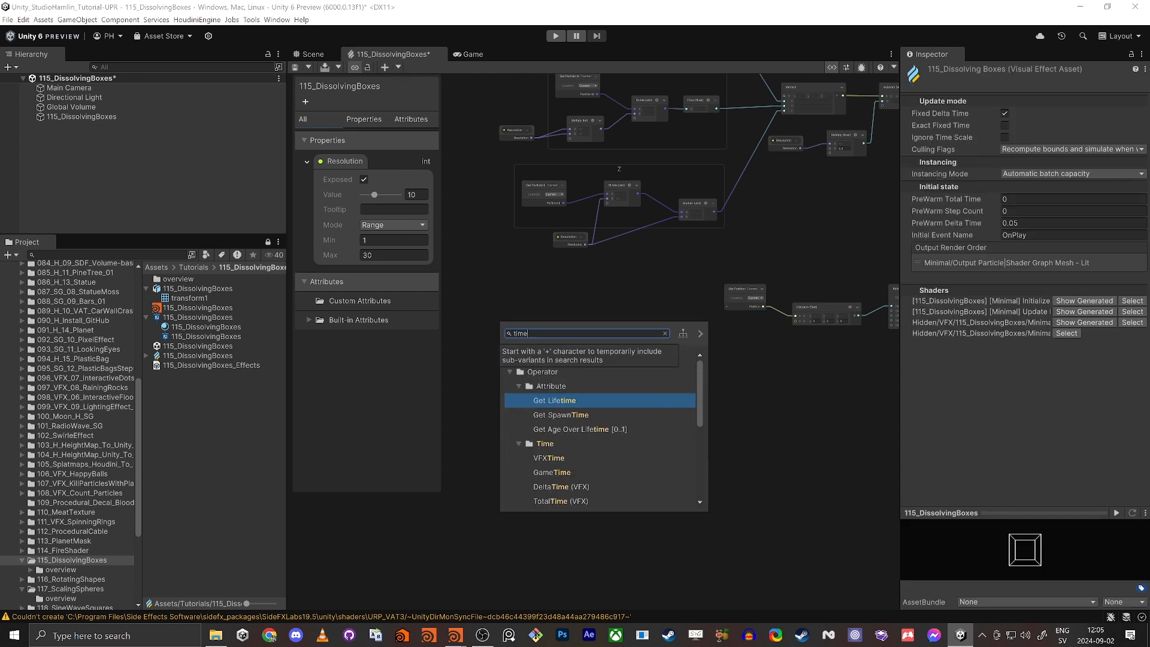
key("Down")
key("Down")
key("Down")
key("Down")
key("Return")
Maximize the VFX graph window and move the VFX Time node slightly upward.
scroll(608, 313, "up", 3)
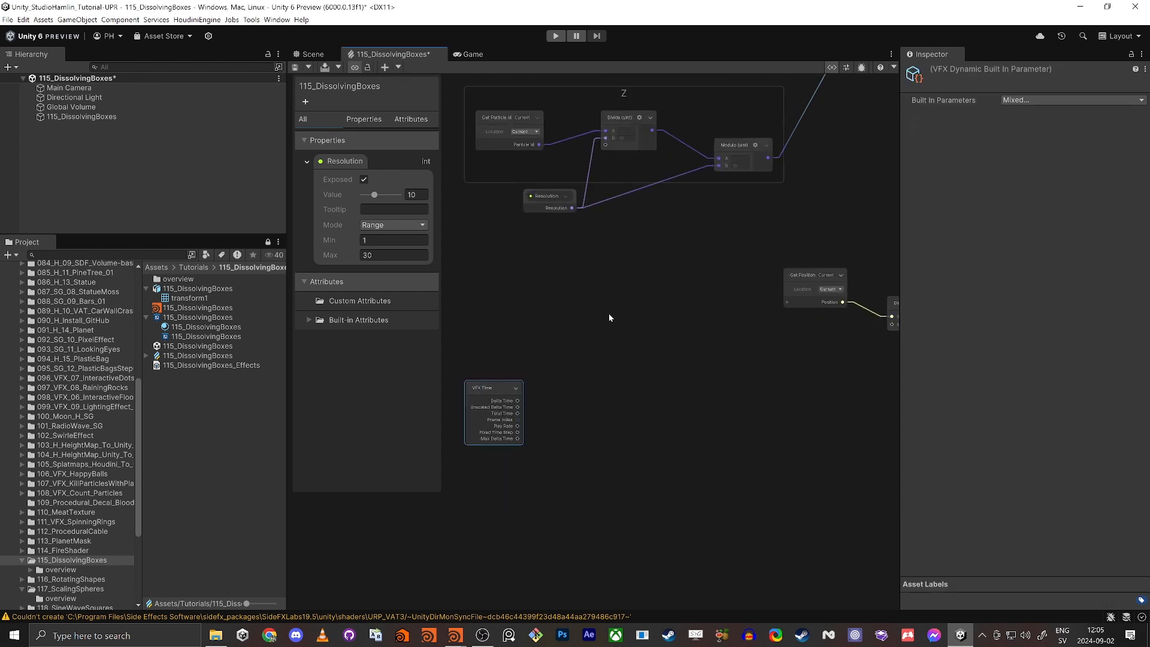
scroll(609, 314, "up", 2)
left_click_drag(522, 319, 522, 306)
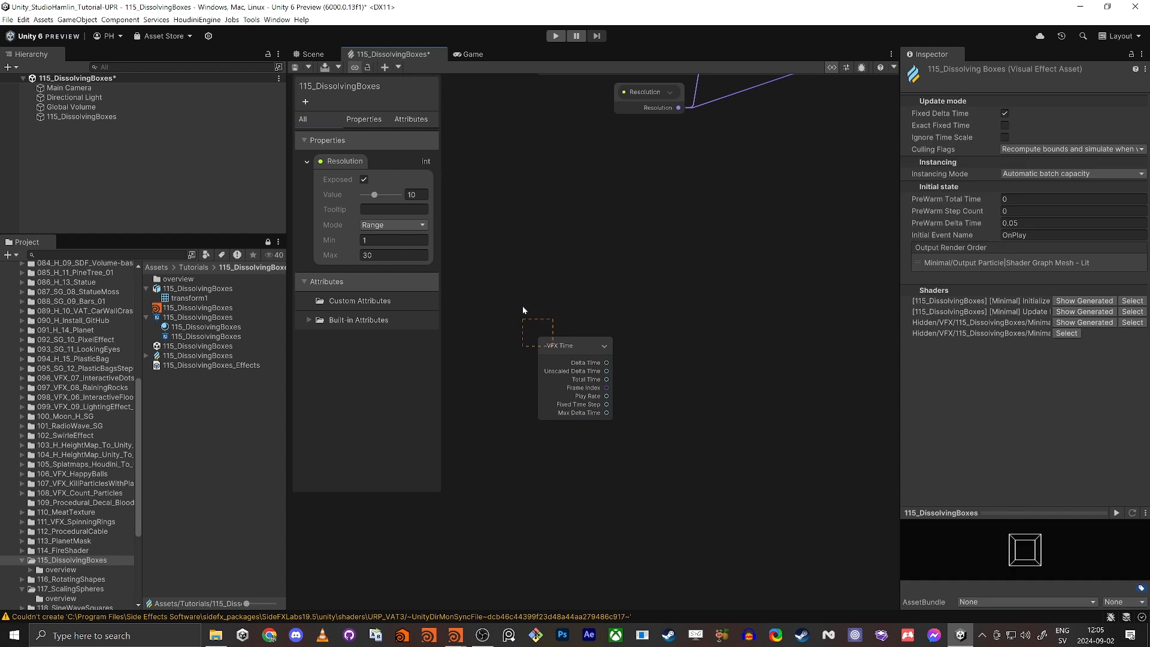
right_click(375, 52)
left_click(394, 66)
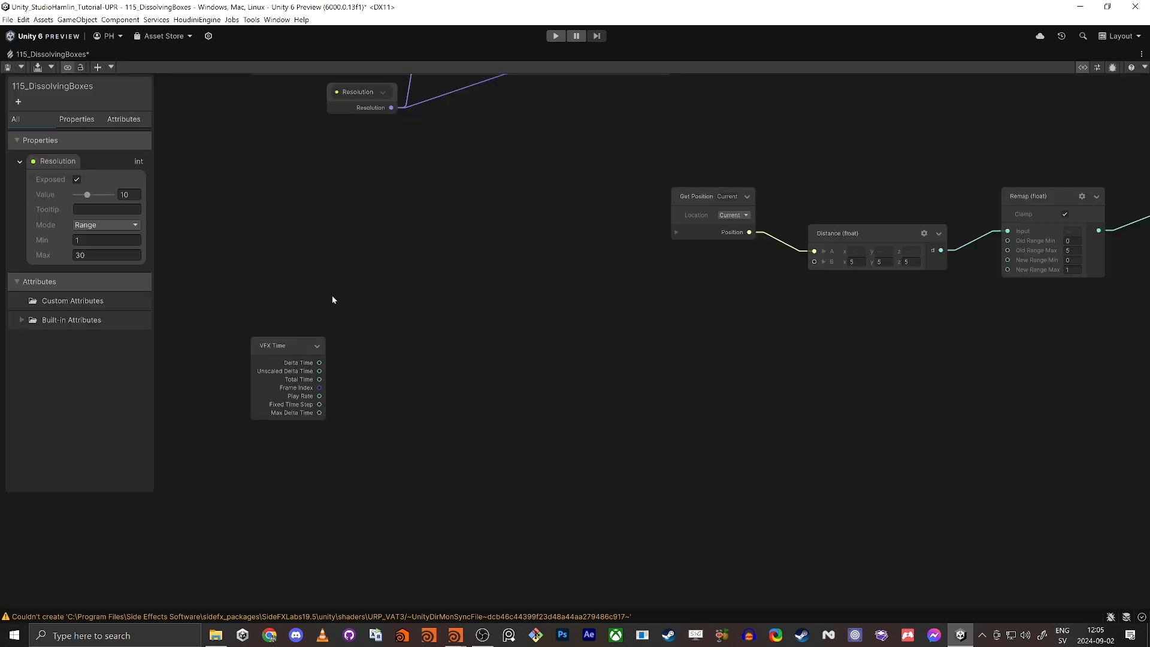
left_click_drag(260, 342, 263, 298)
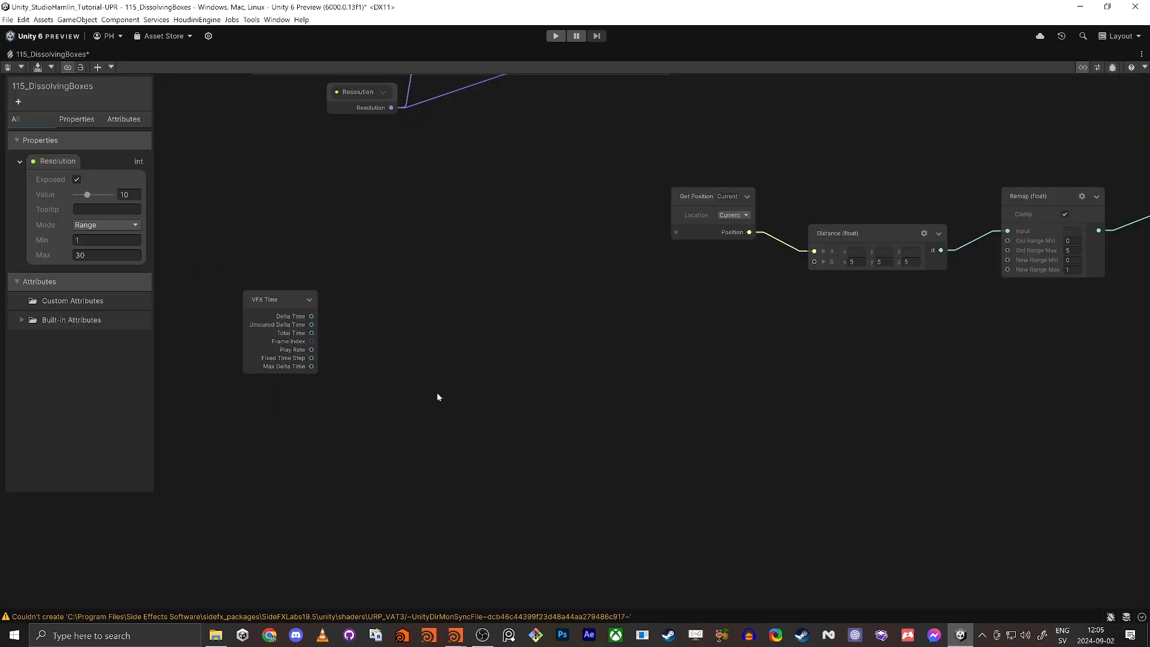
Add a Multiply operator beside VFX Time and connect Total Time to its A input.
key("space")
type("mult")
key("Return")
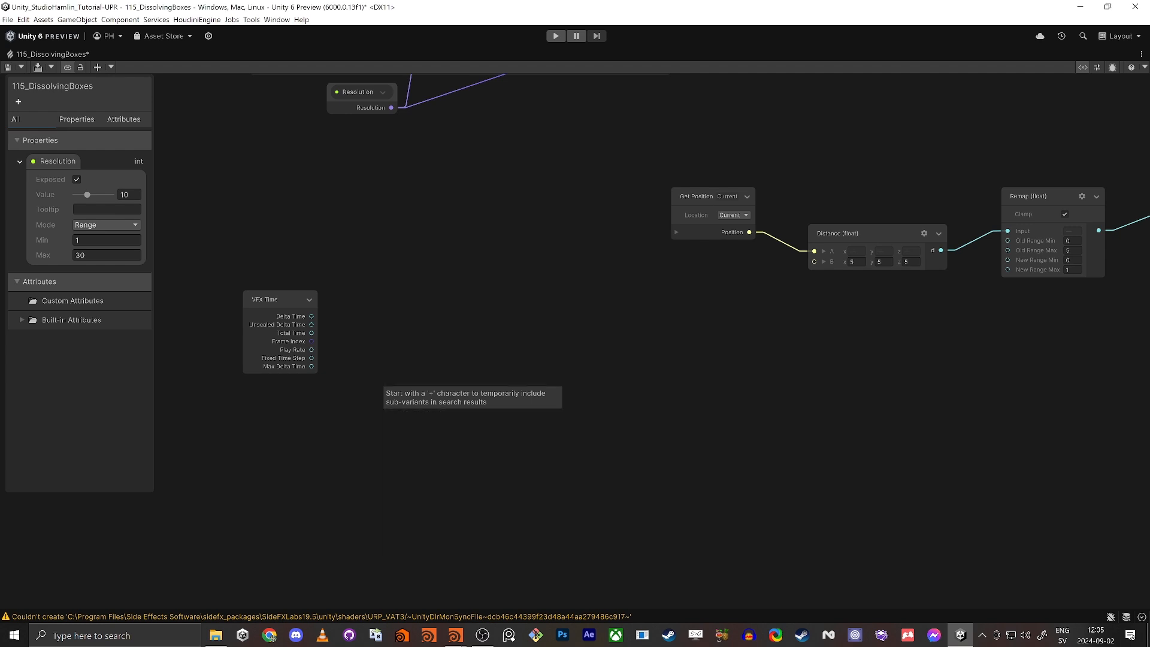
left_click_drag(422, 409, 402, 353)
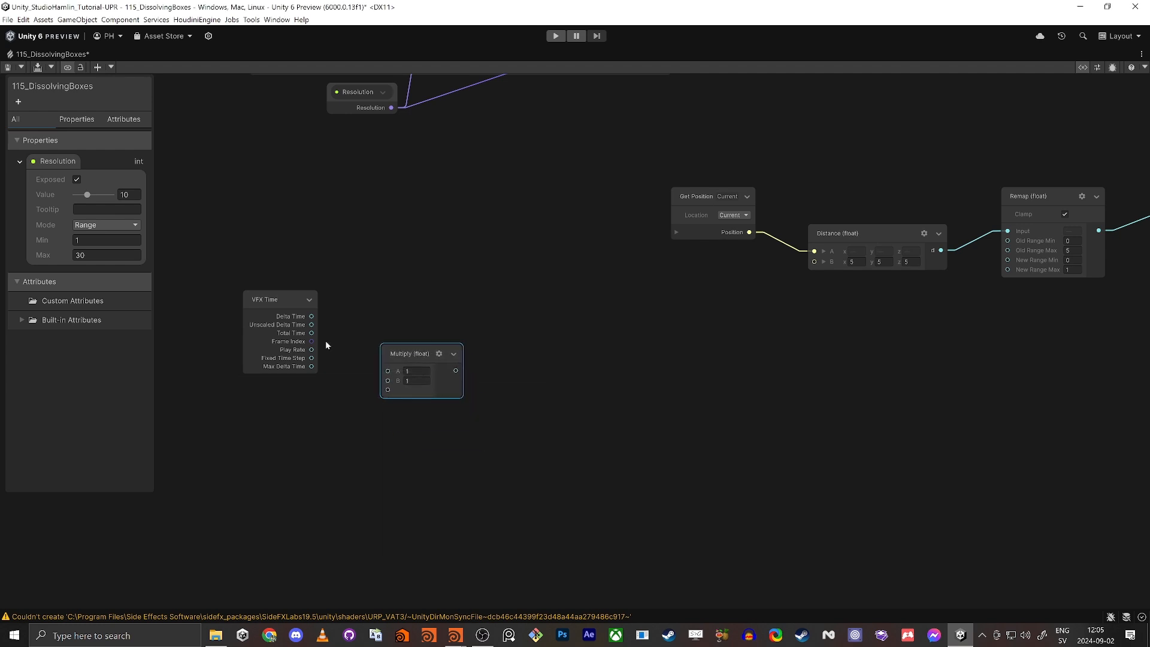
left_click_drag(312, 336, 422, 333)
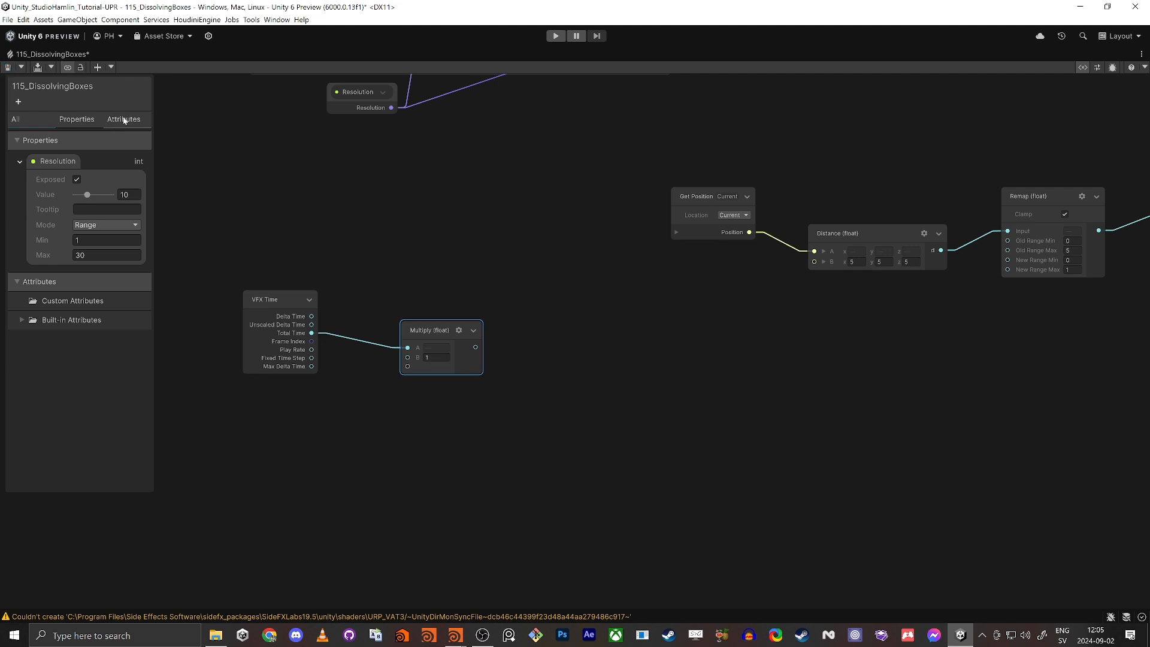
Add a float property named Speed to the graph's blackboard.
left_click(19, 102)
mouse_move(51, 109)
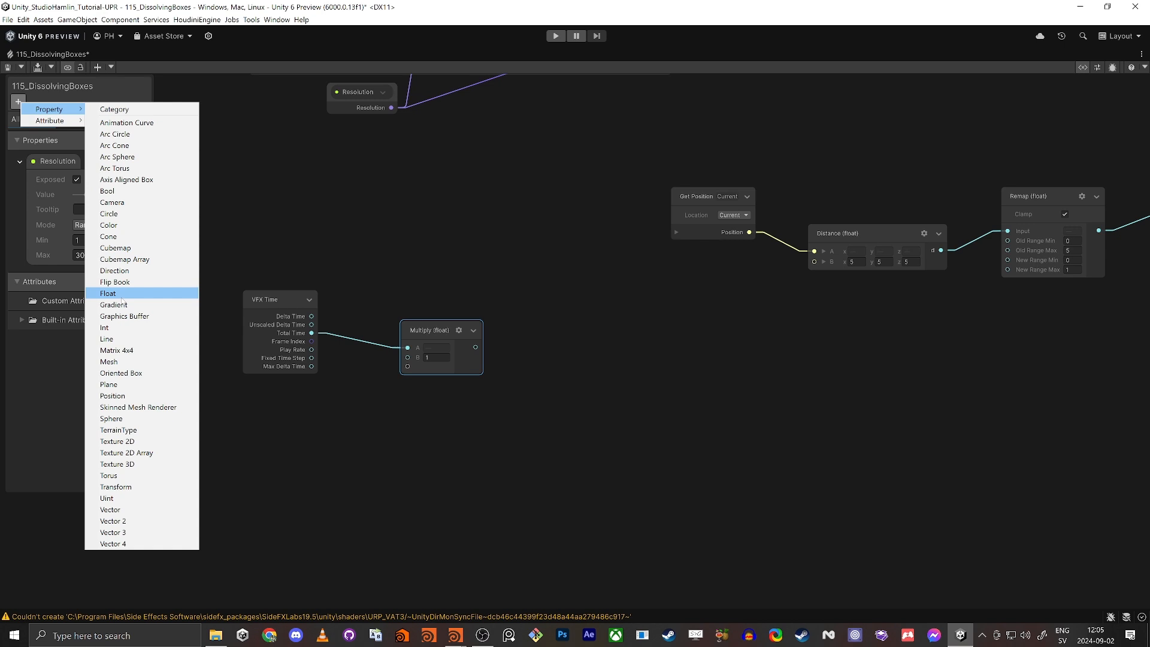
left_click(123, 295)
type("Speed")
key("Return")
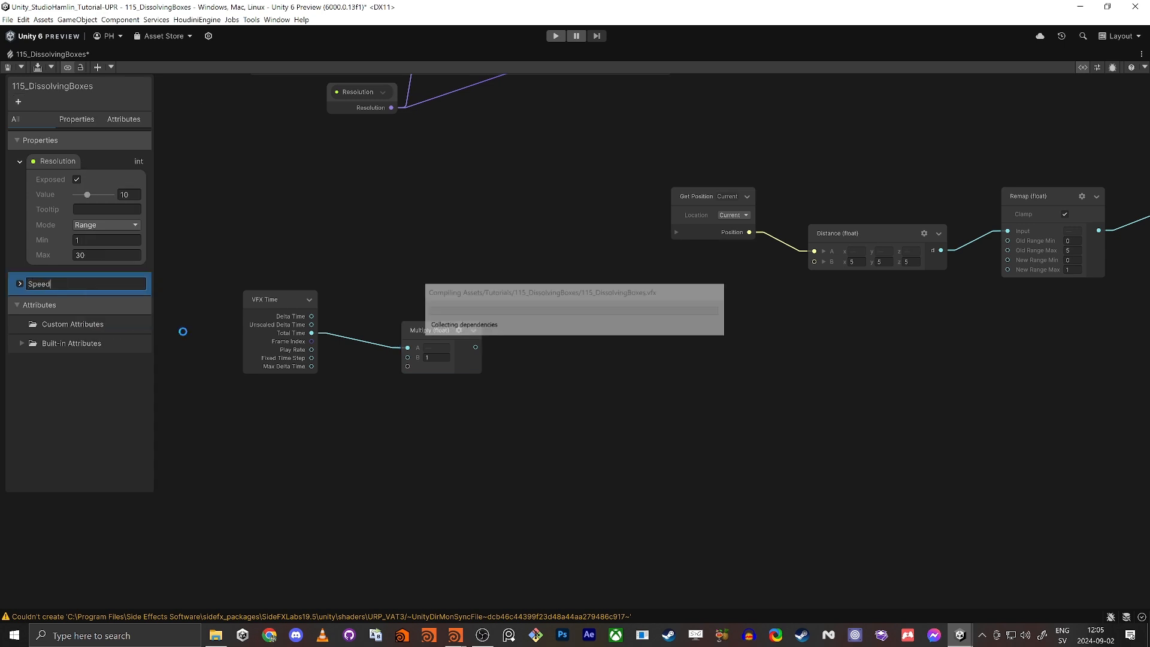
Switch the Speed property to Range mode with a maximum of 4 and set its value to 1.
left_click(20, 284)
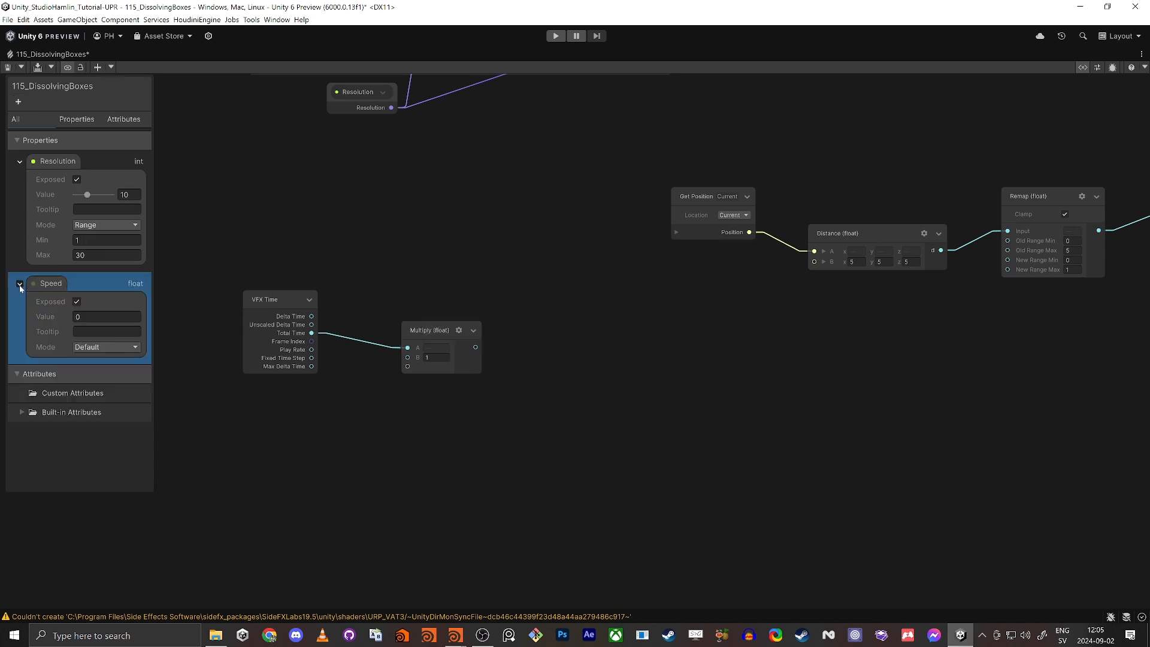
left_click(100, 346)
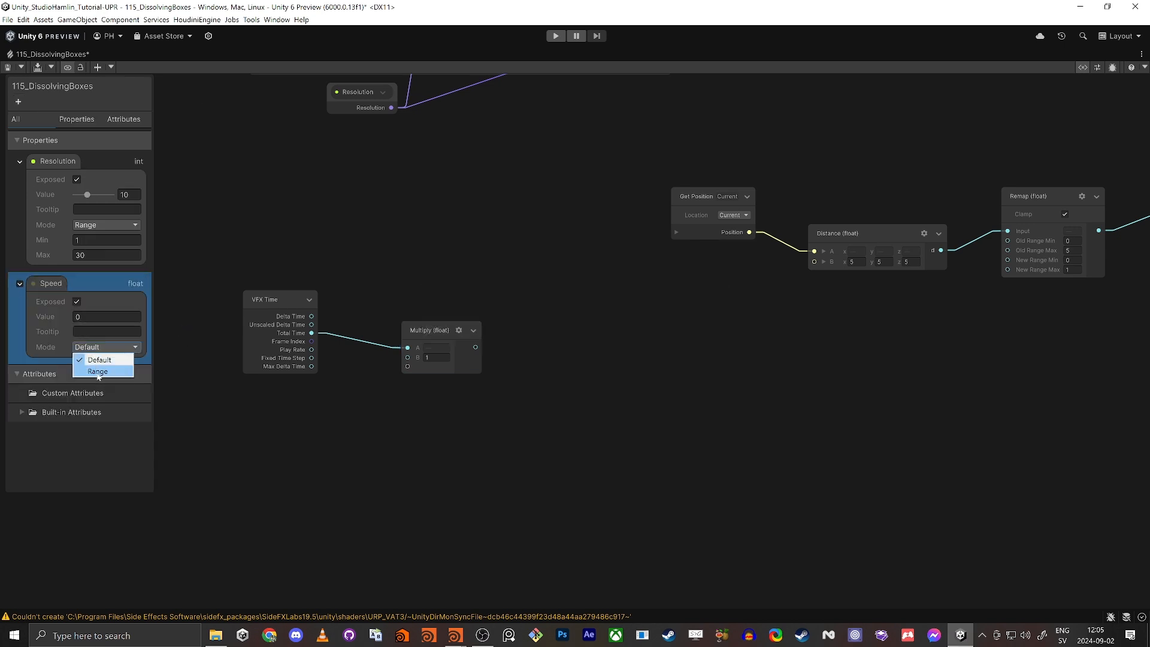
left_click(97, 374)
left_click(96, 378)
type("4")
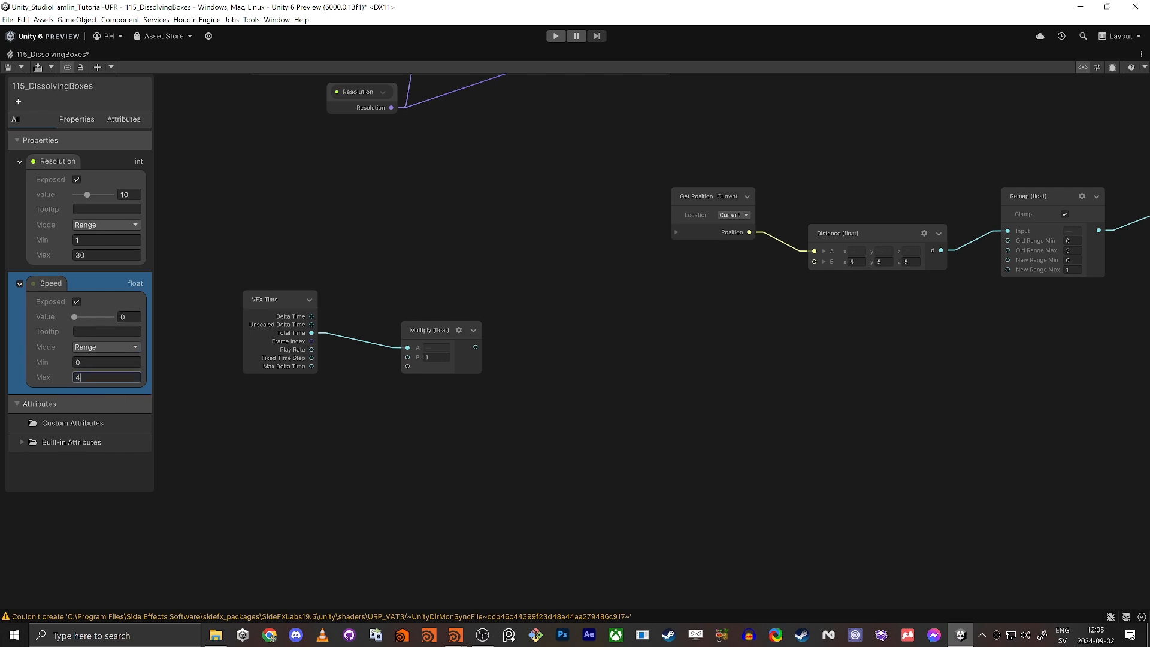
left_click(127, 317)
type("1")
left_click(172, 379)
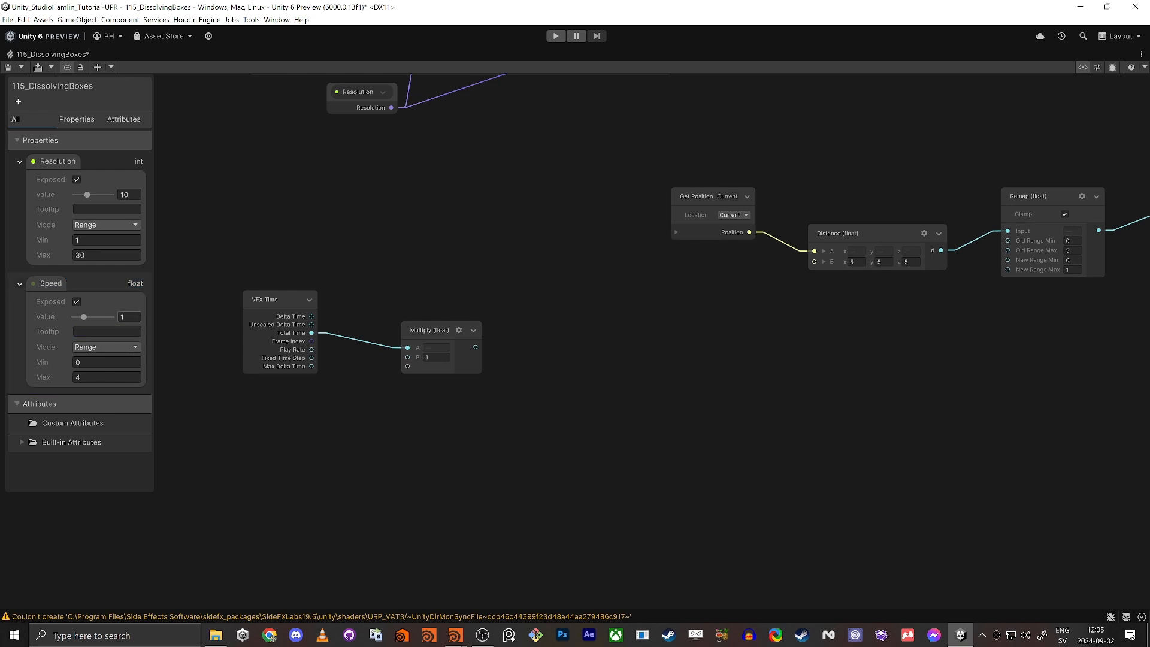
Add the Speed property to the graph, connect it to the Multiply operator's B input, and place it below VFX Time.
left_click_drag(51, 284, 407, 358)
left_click_drag(360, 412, 272, 406)
left_click(511, 423)
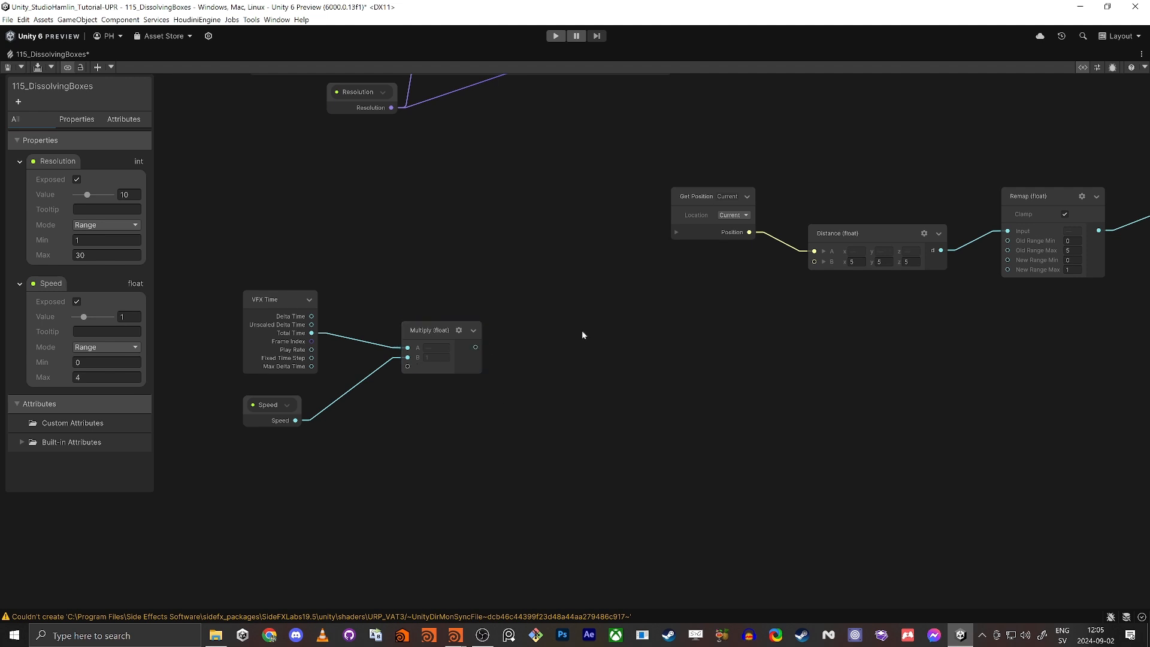
Add a Cosine operator fed by the Multiply output of time and Speed.
left_click_drag(476, 347, 528, 318)
type("cosi")
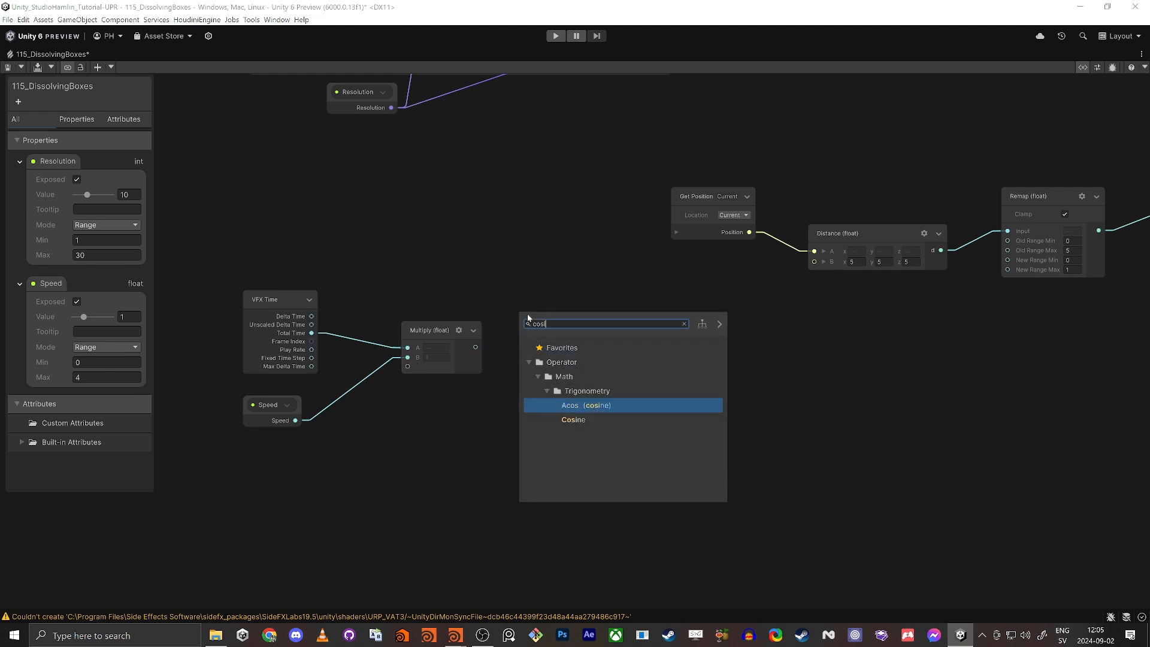
key("Down")
key("Return")
Add a Sine operator fed by the same Multiply output and place it below the Cosine node.
left_click_drag(475, 347, 542, 401)
type("sine")
key("Down")
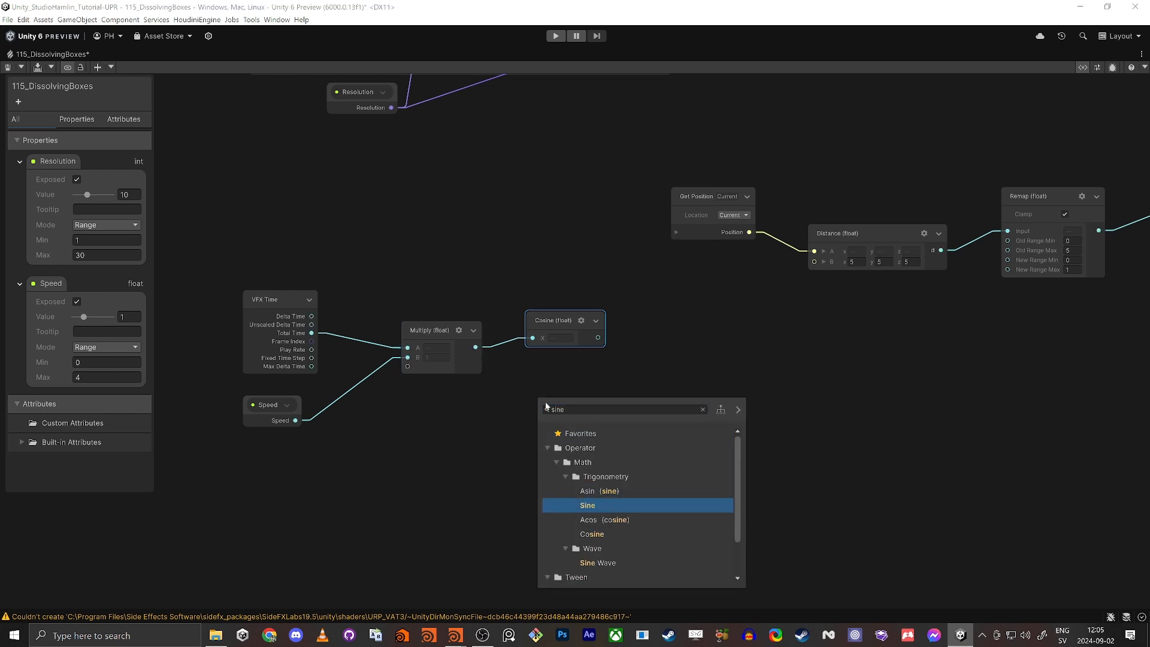
key("Return")
left_click_drag(546, 406, 535, 387)
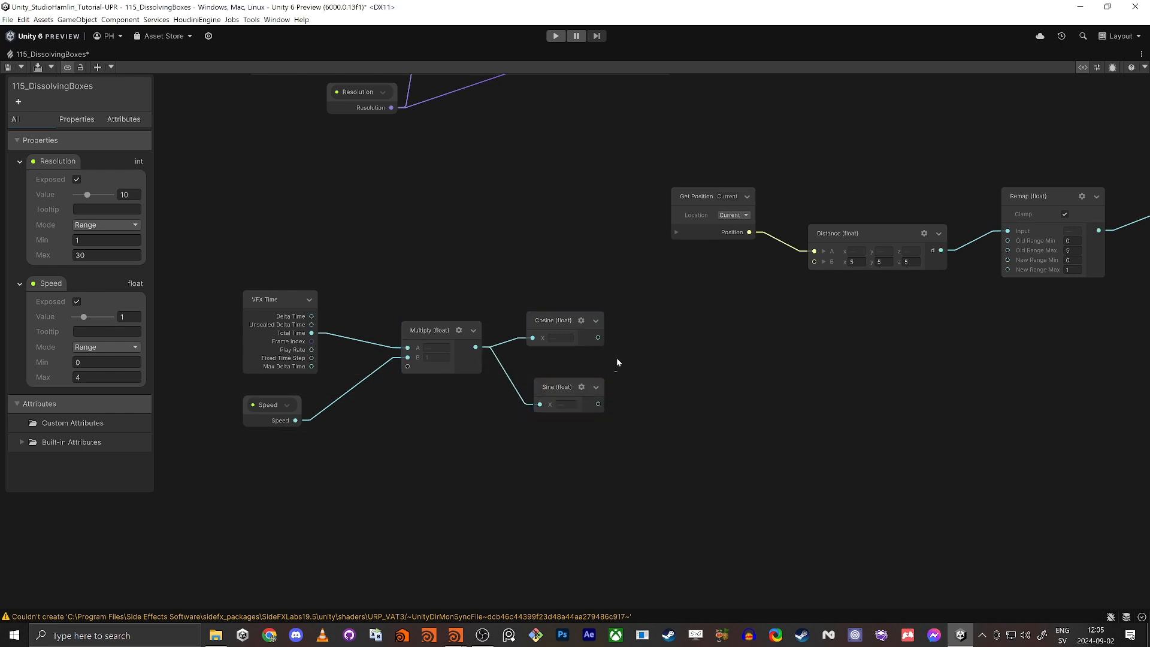
Add a Vector3 node beside the Cosine and Sine nodes and expand its X, Y and Z inputs.
key("space")
type("vec")
key("Down")
key("Down")
key("Return")
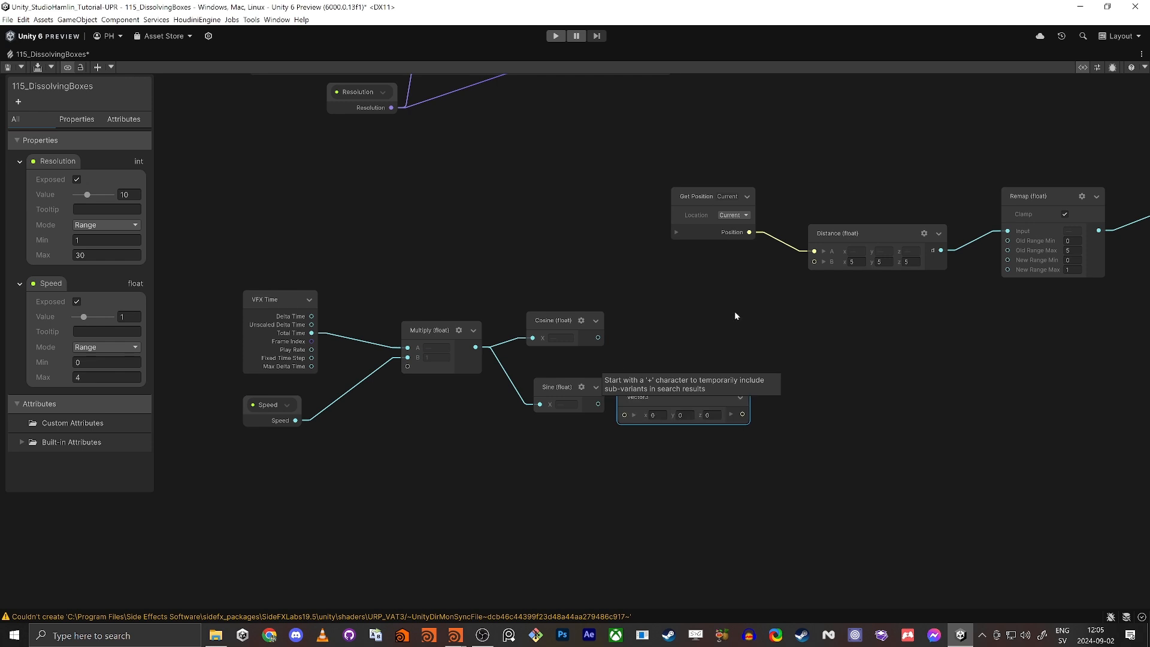
scroll(735, 311, "up", 3)
left_click_drag(635, 459, 707, 350)
left_click(659, 387)
Align the Sine node under Cosine, and connect Cosine to the Vector3's X and Sine to its Z.
left_click(413, 327)
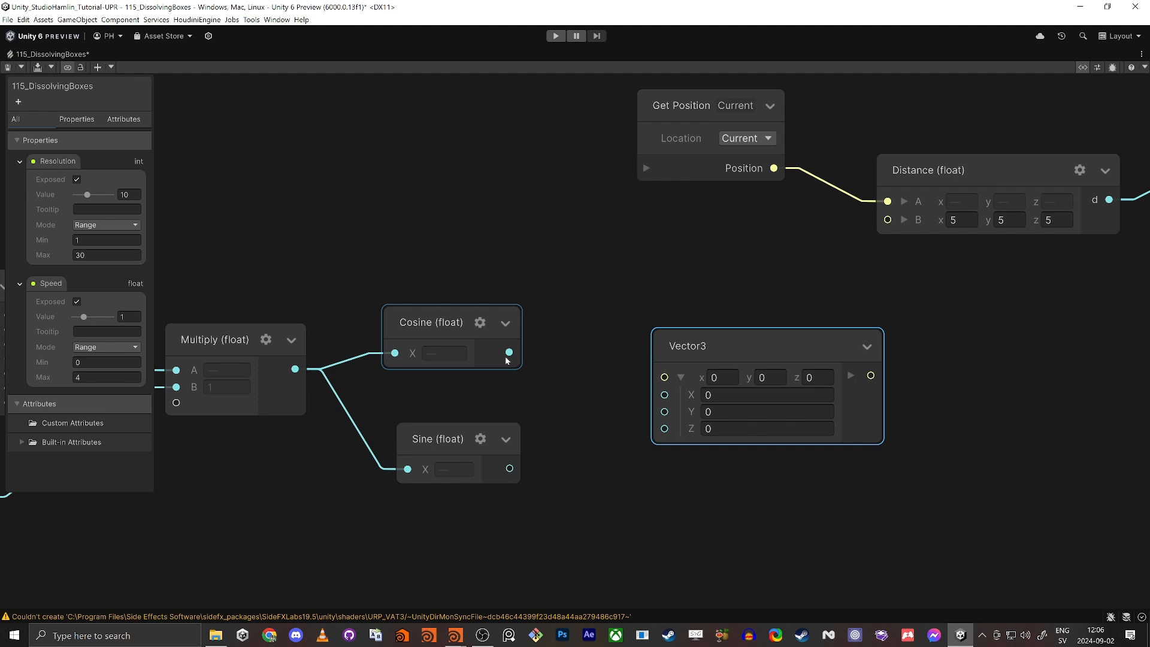
left_click_drag(441, 442, 429, 441)
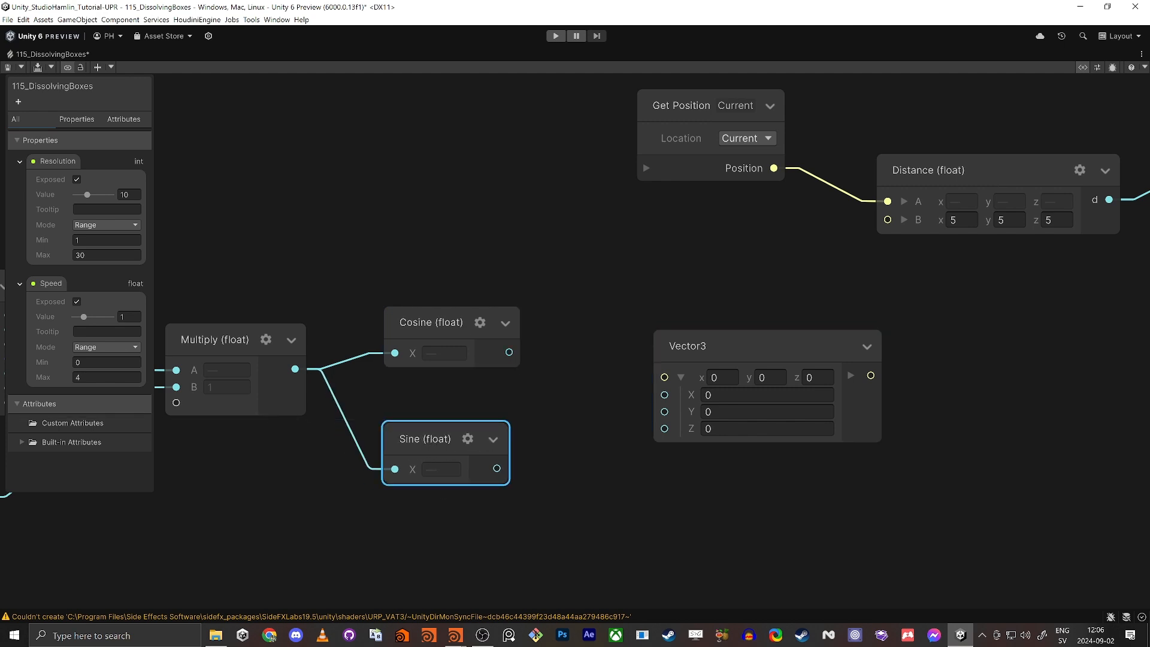
scroll(473, 421, "up", 2)
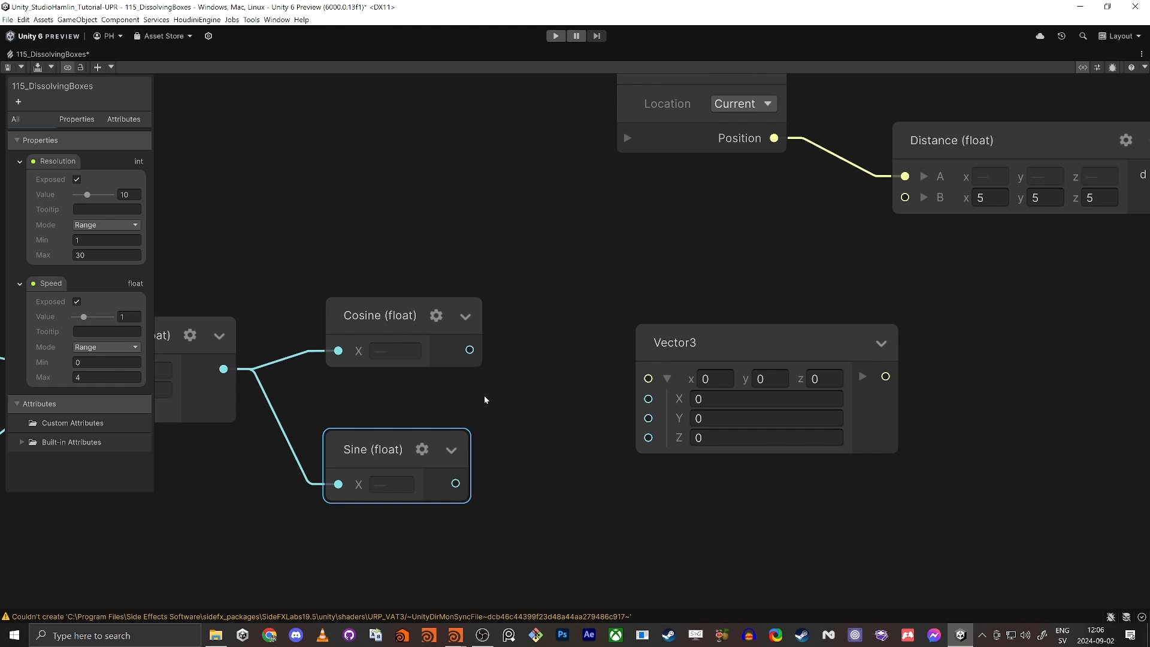
left_click_drag(469, 350, 648, 399)
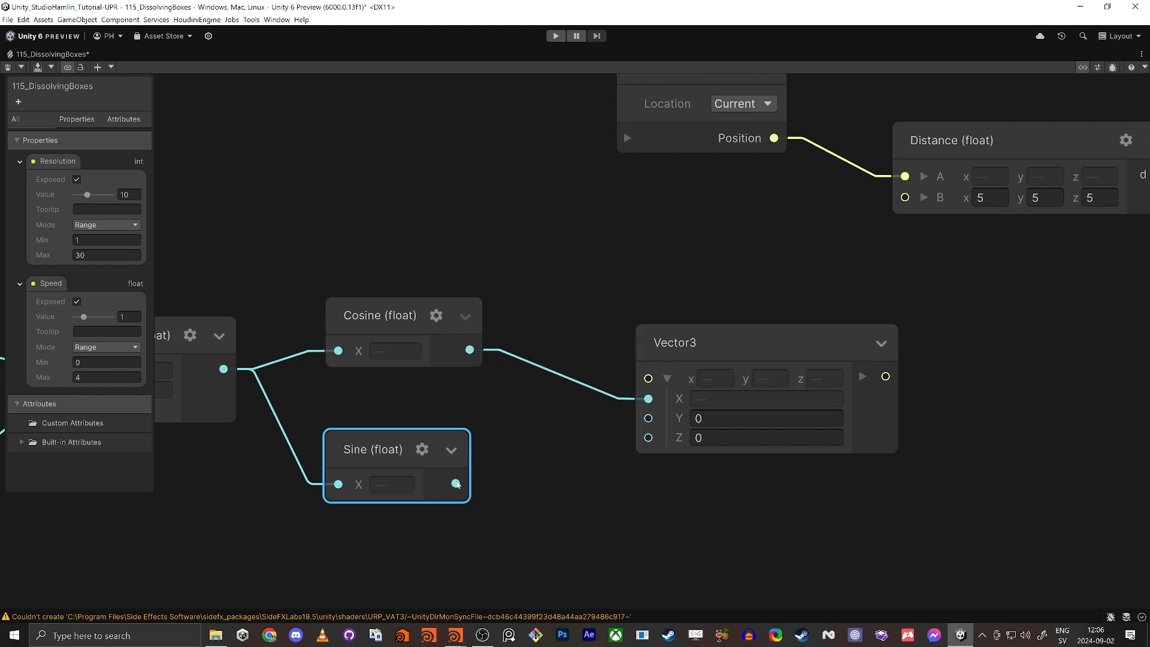
left_click_drag(456, 483, 649, 439)
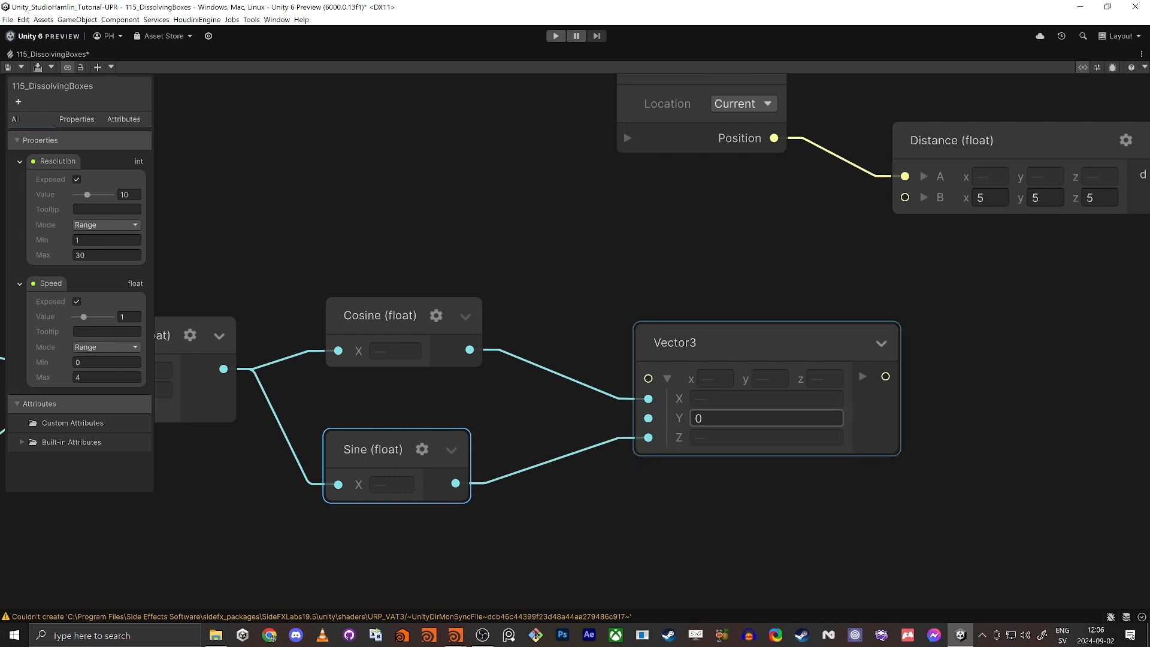
Set the Vector3's Y to 4 and connect its output to the Distance operator's B input.
left_click(766, 418)
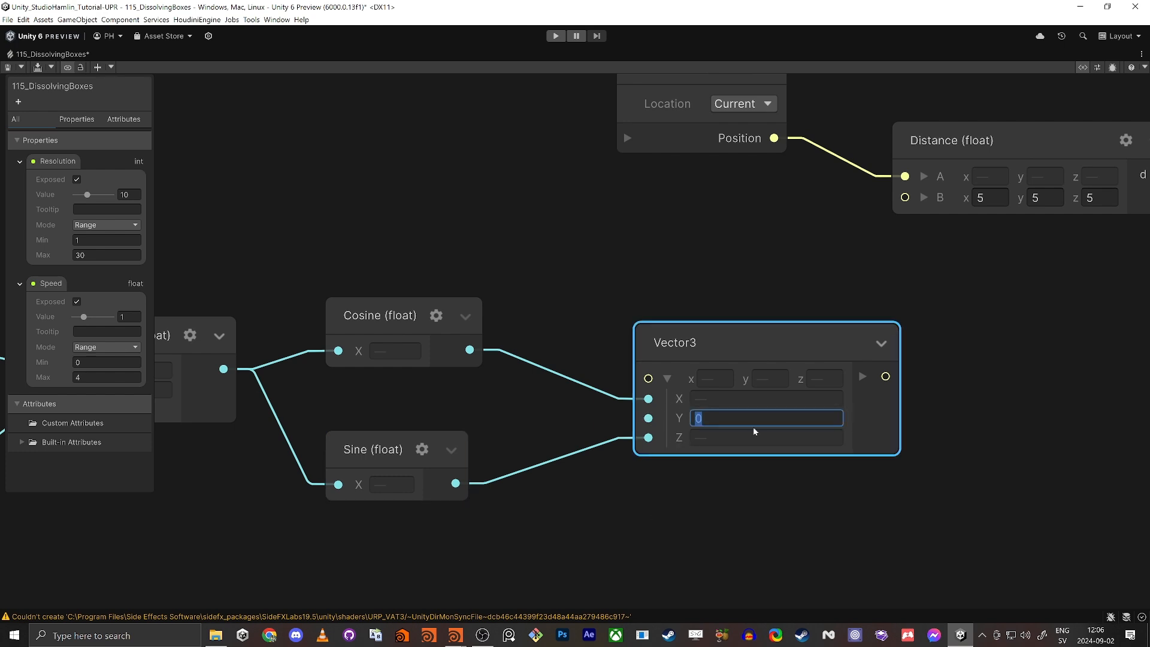
type("4")
left_click(730, 525)
scroll(728, 521, "down", 3)
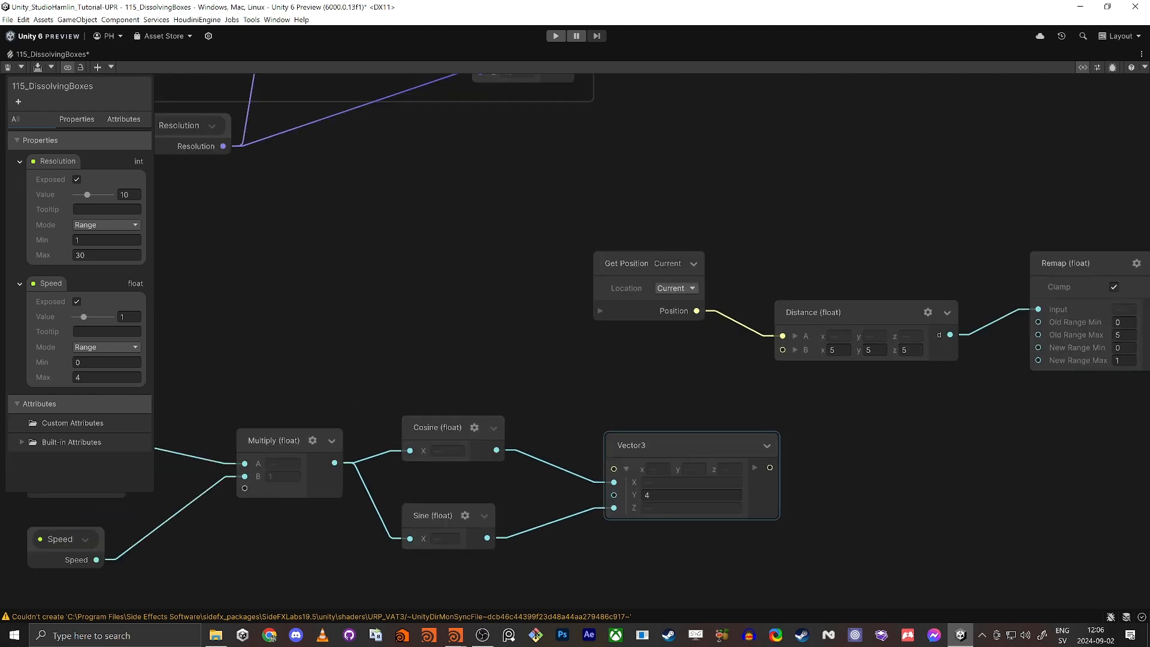
middle_click_drag(896, 456, 831, 439)
left_click_drag(705, 450, 721, 333)
scroll(692, 376, "down", 3)
scroll(565, 357, "down", 2)
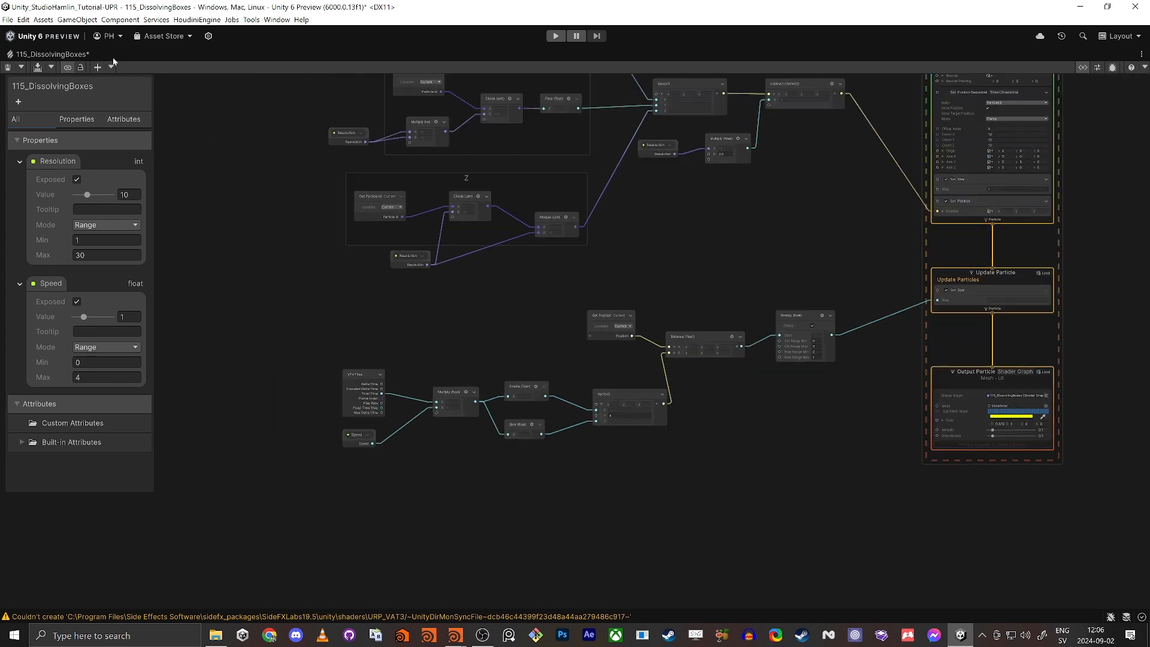
Save the VFX graph and restore its maximized window to the normal editor layout.
left_click(8, 67)
right_click(42, 57)
left_click(58, 62)
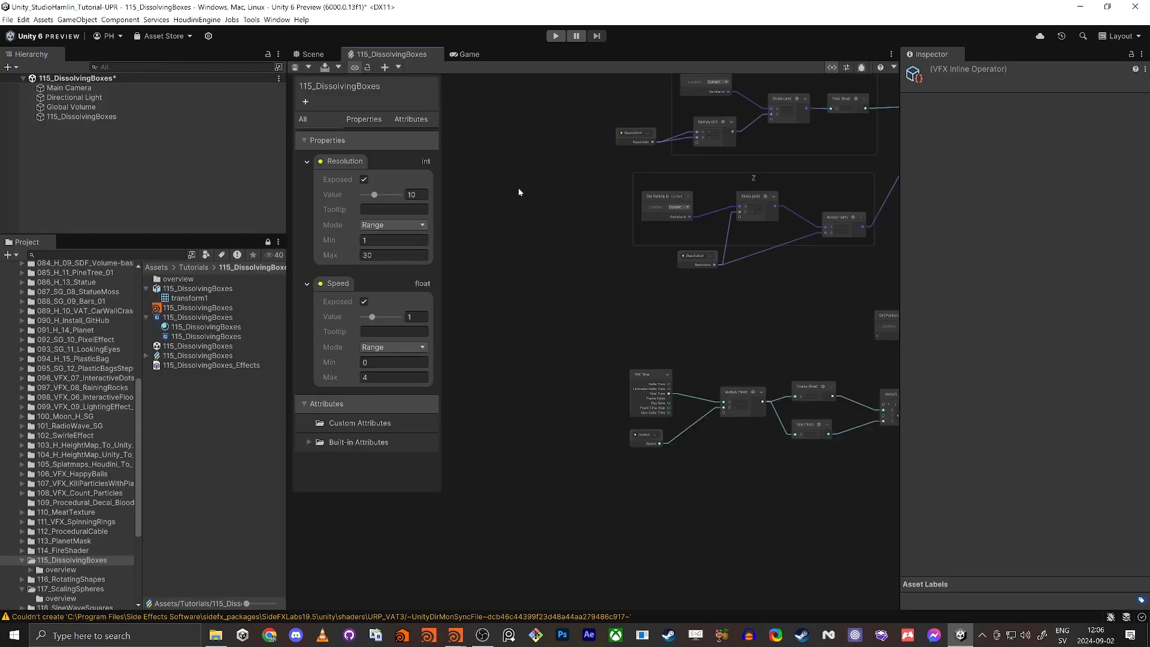
View the effect in the scene and set the 115_DissolvingBoxes object's Speed to 3.51.
left_click(312, 54)
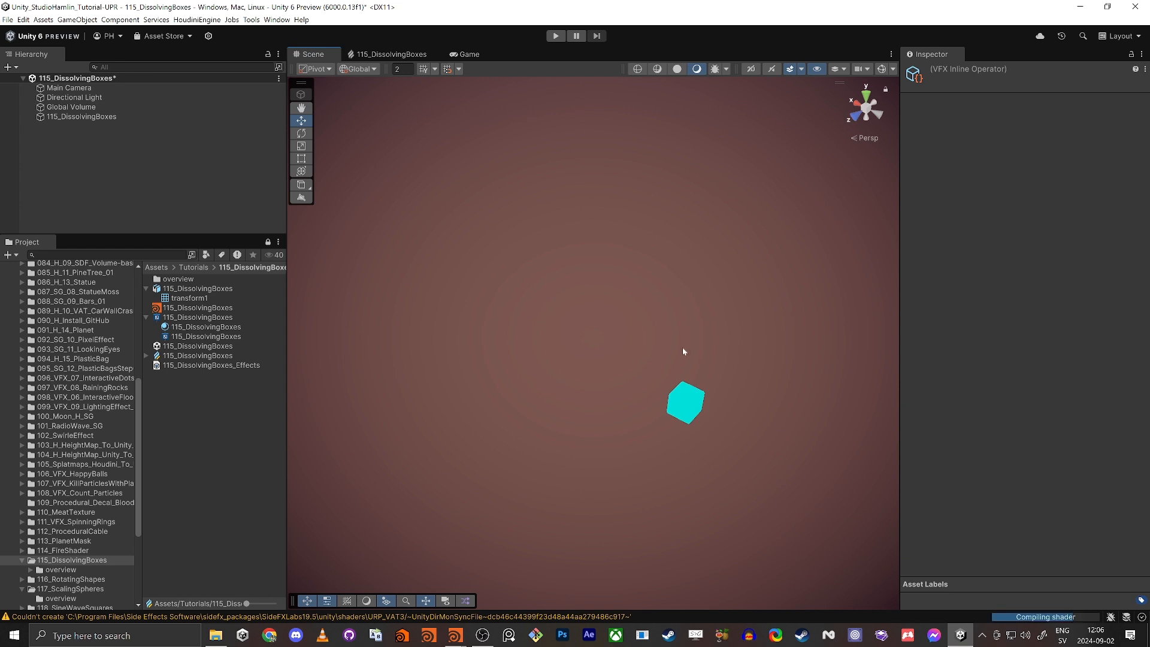
left_click_drag(576, 354, 659, 453, "alt")
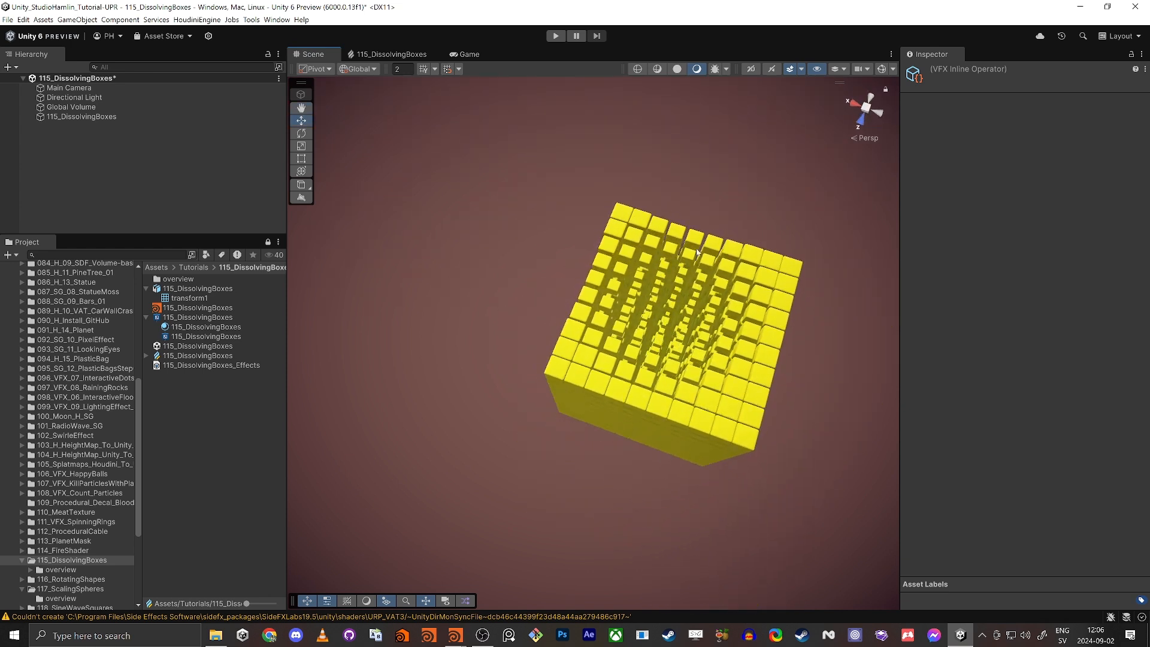
left_click(44, 116)
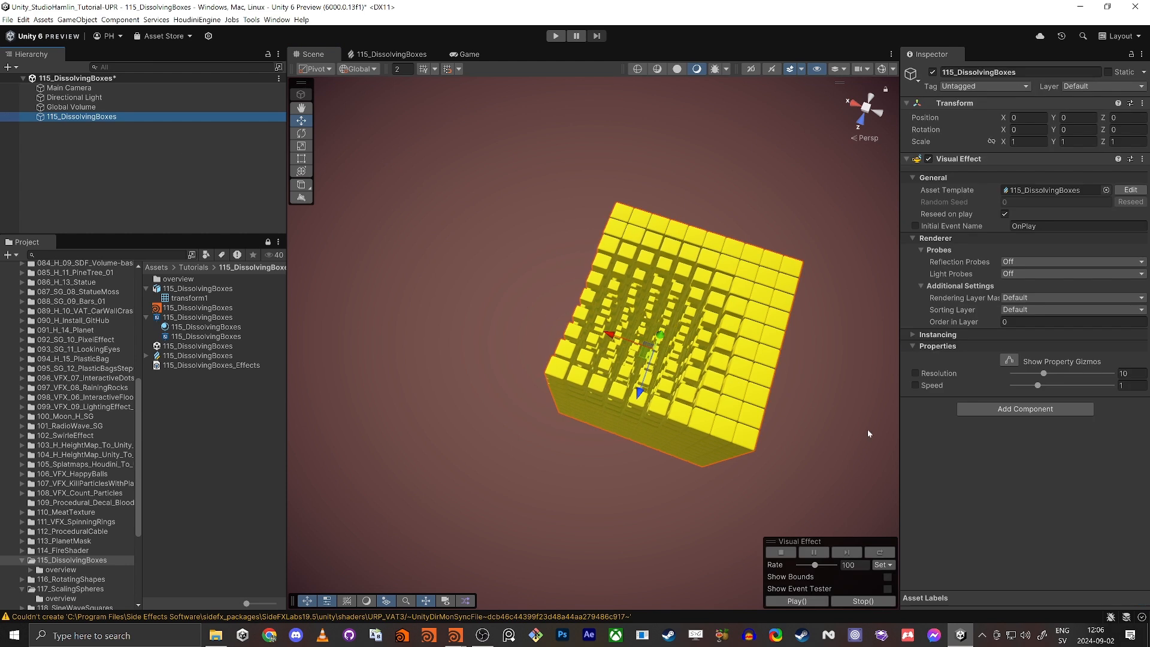
left_click(1083, 385)
left_click_drag(1088, 388, 1100, 387)
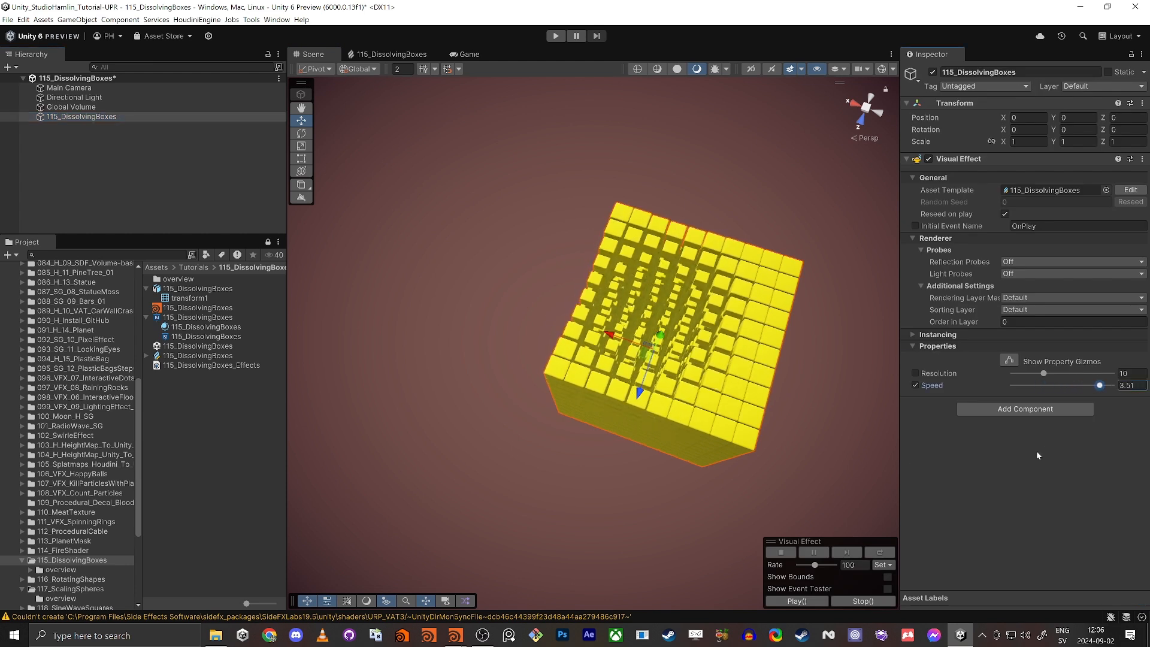
Examine the moving dissolve on the box grid from several angles in the scene, then deselect the object.
left_click_drag(853, 489, 620, 368, "alt")
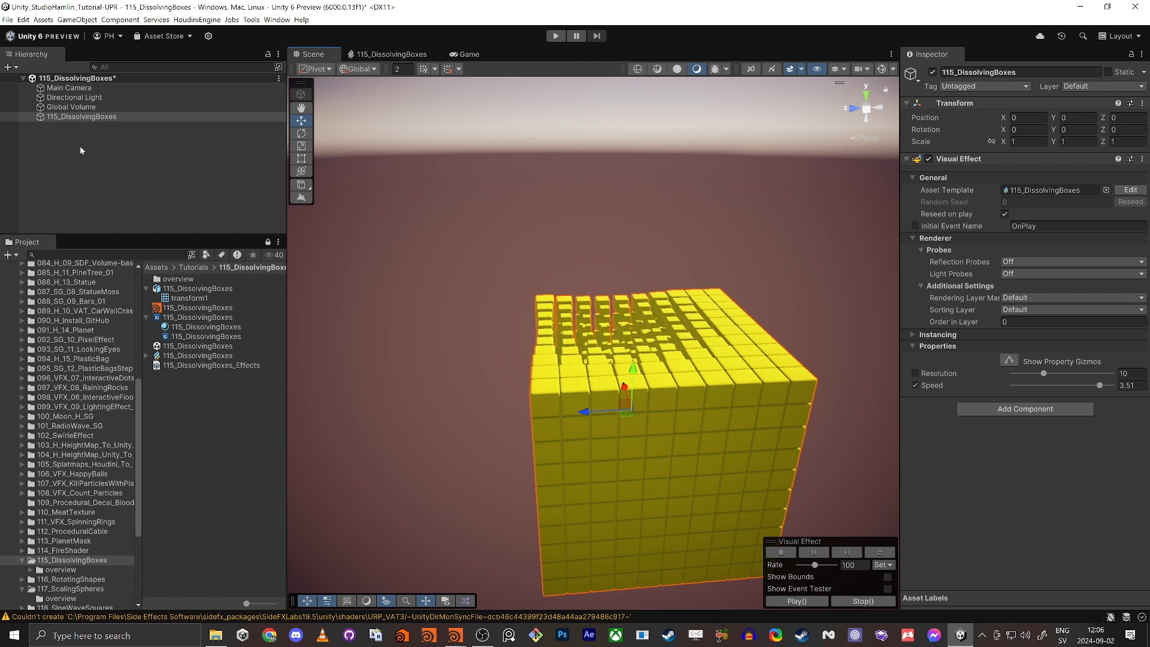
left_click_drag(375, 239, 584, 357, "alt")
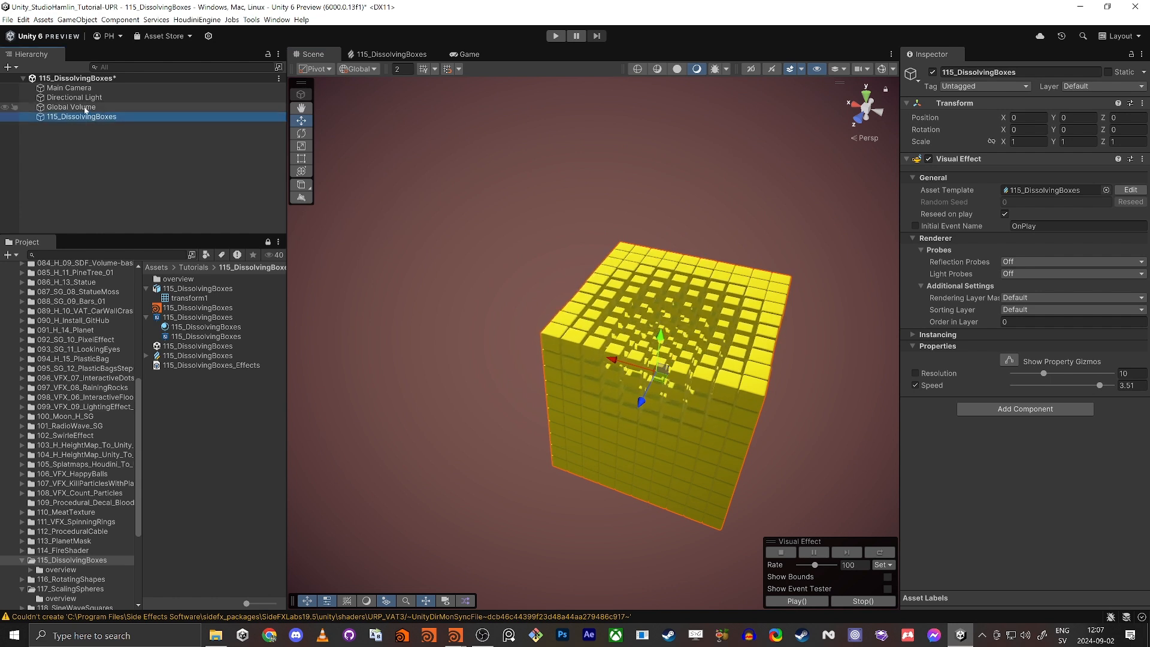
left_click(72, 107)
left_click(82, 116)
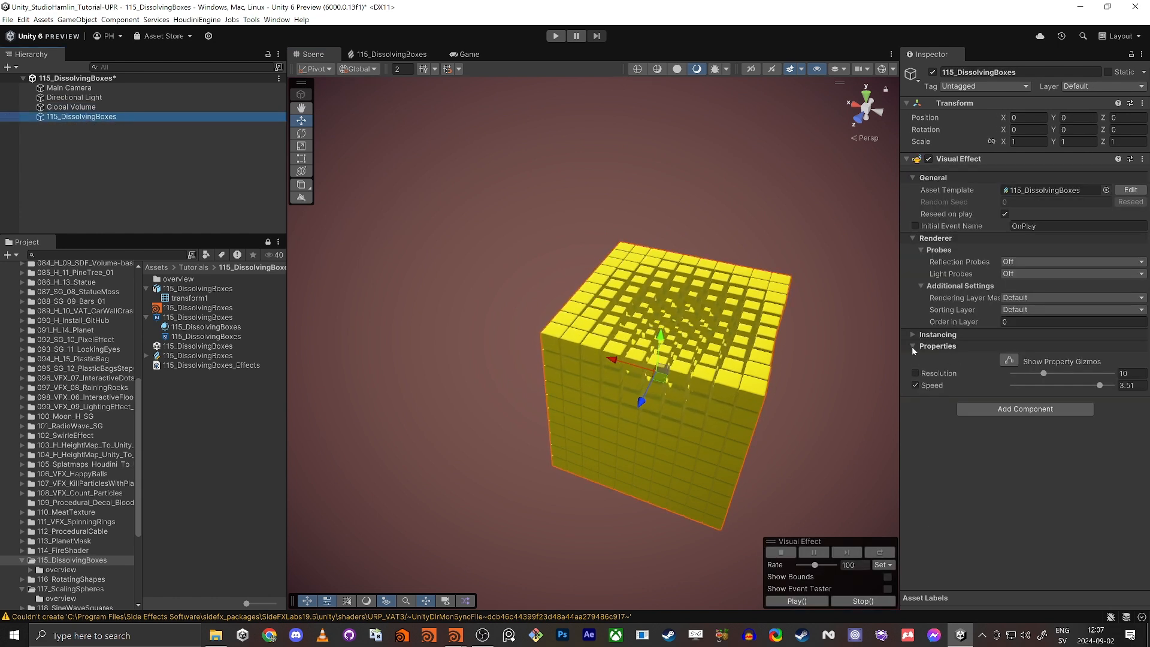
left_click(570, 419)
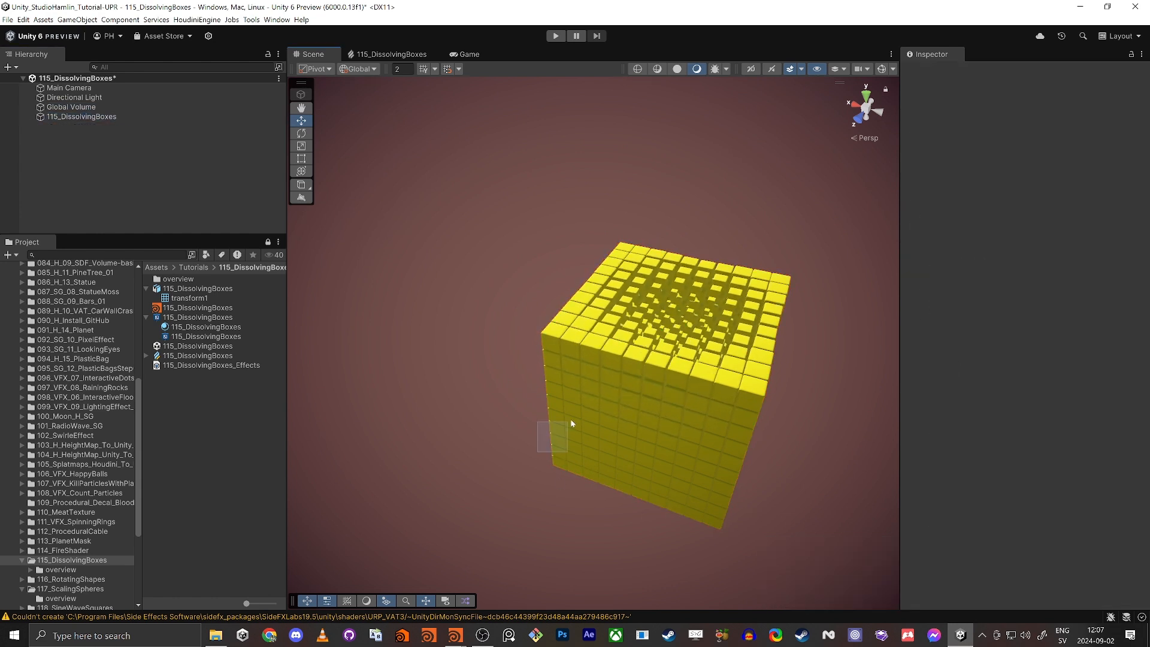
Return to the VFX graph and set the Vector3 node's Y to 0.
left_click(392, 54)
middle_click_drag(753, 521, 646, 441)
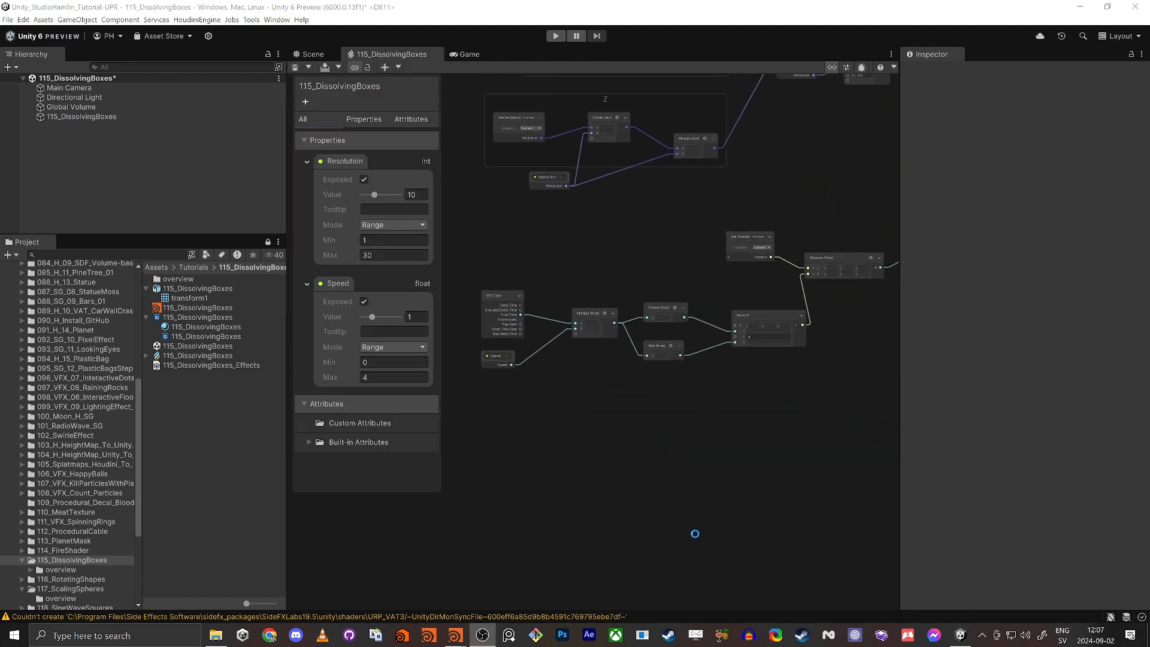
scroll(731, 376, "up", 6)
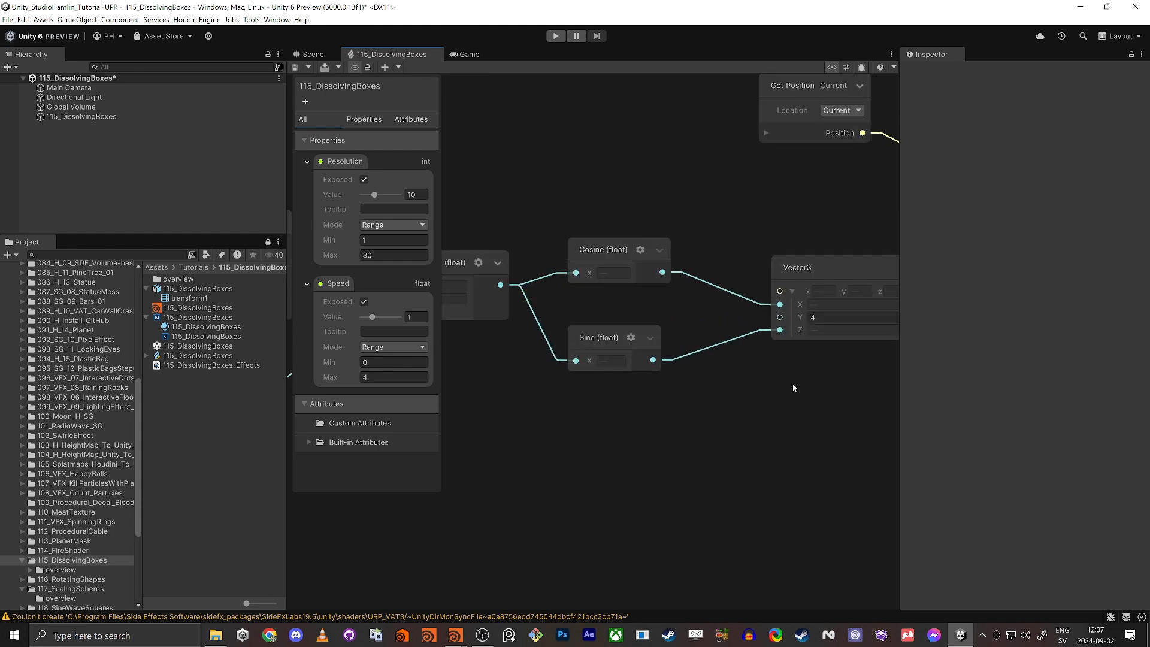
scroll(792, 388, "down", 3)
left_click(621, 317)
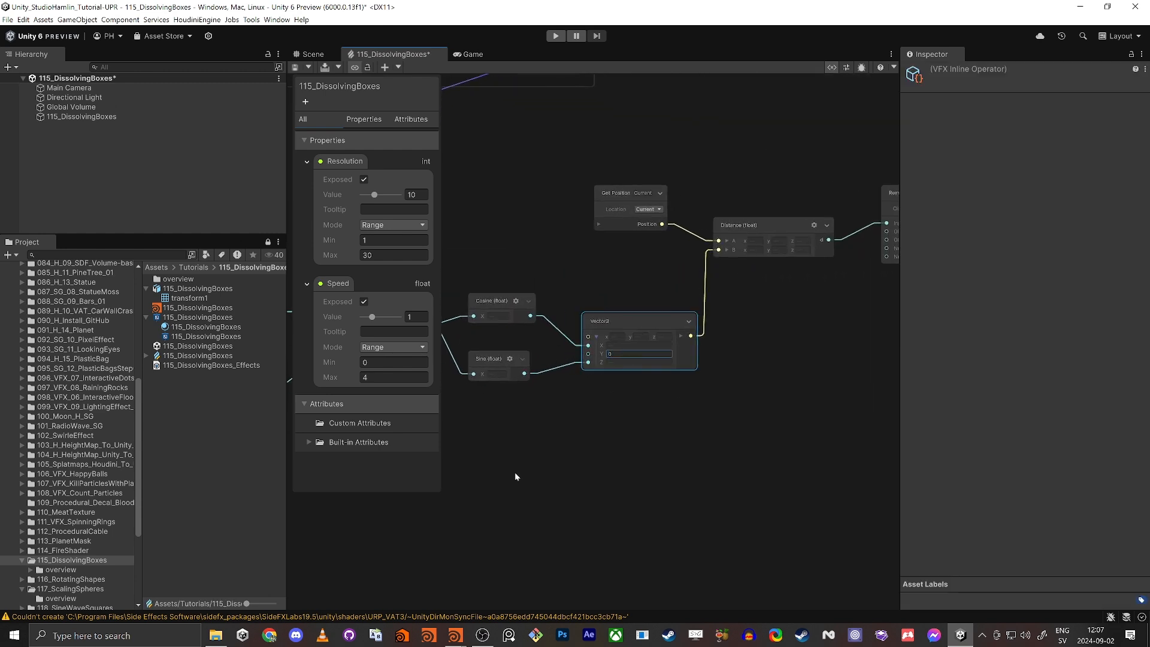
scroll(637, 448, "up", 3)
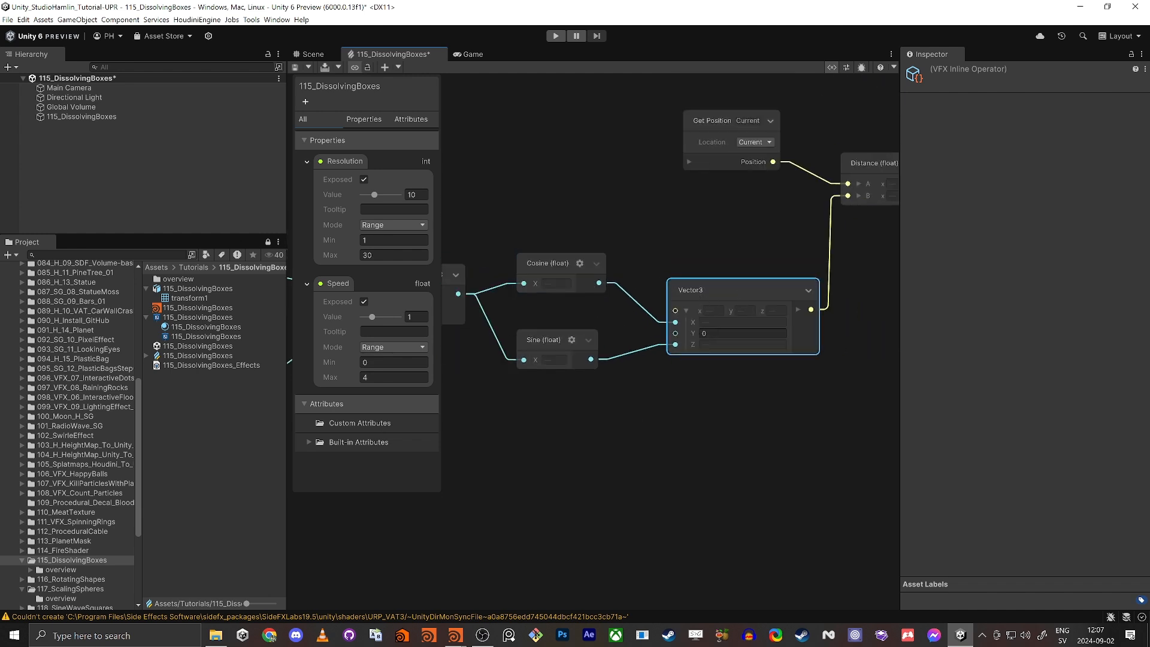
Add a Multiply operator below the Distance node and connect the Vector3 output to its A input.
key("f")
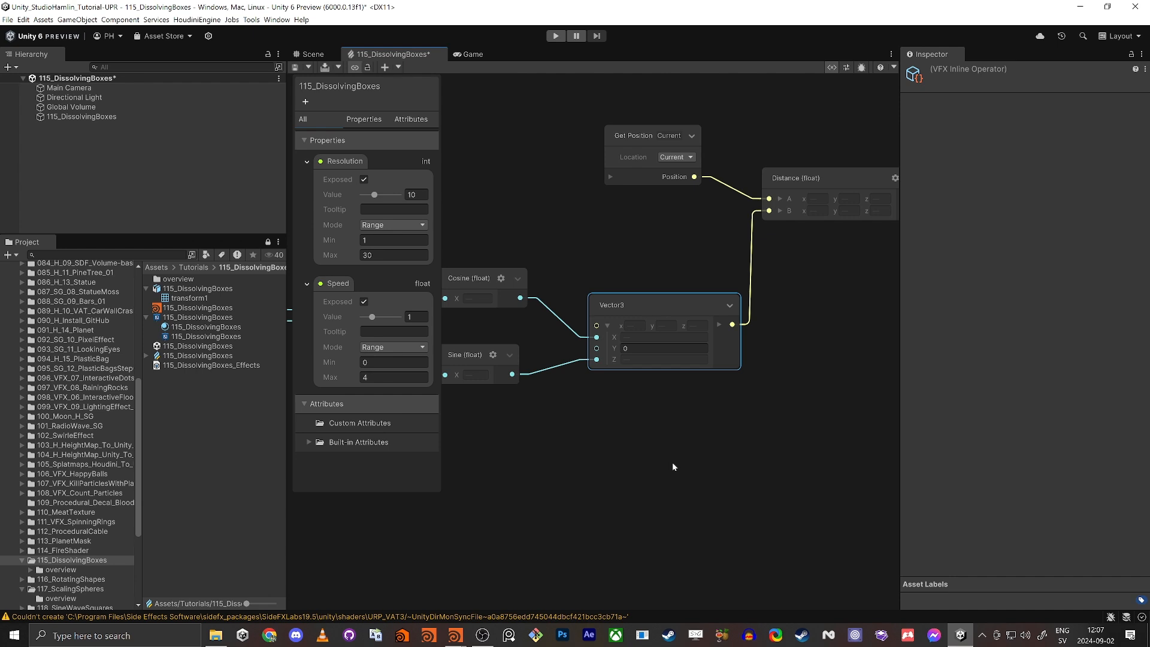
middle_click_drag(683, 451, 654, 467)
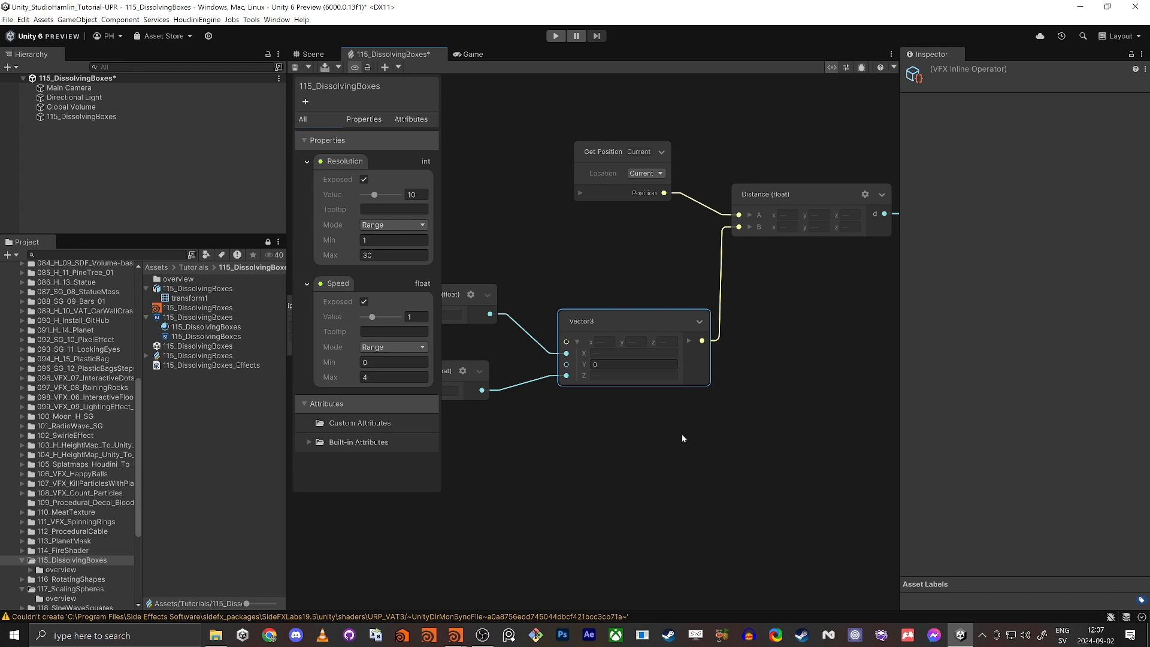
left_click(748, 402)
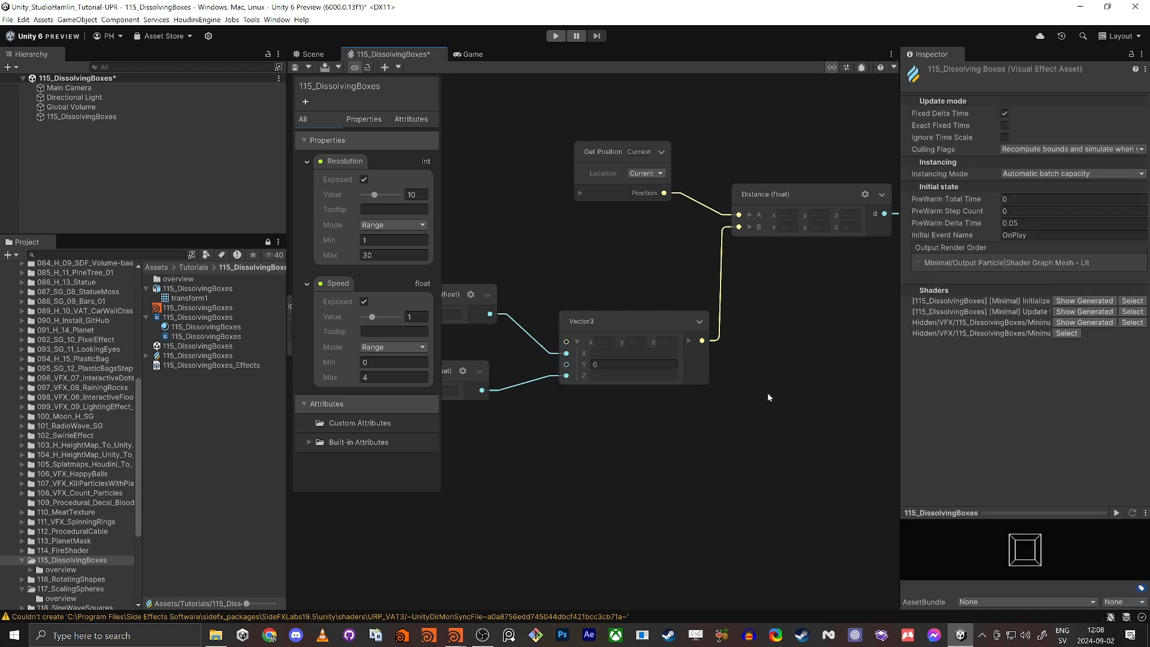
key("space")
type("multiply")
key("Return")
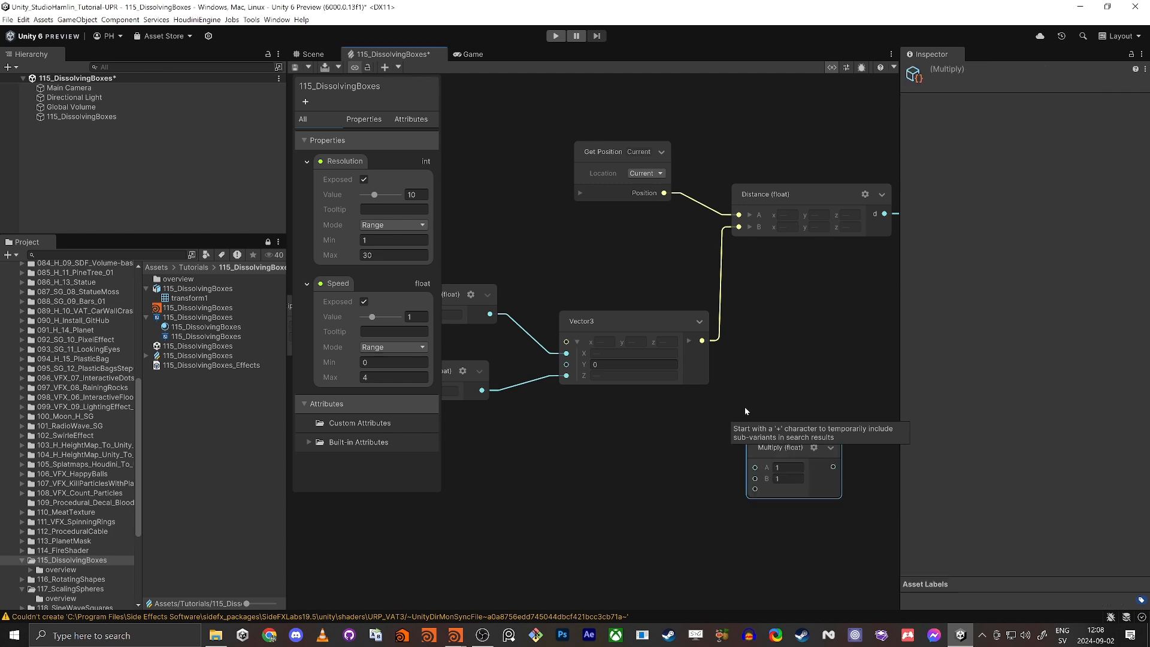
left_click_drag(705, 341, 755, 467)
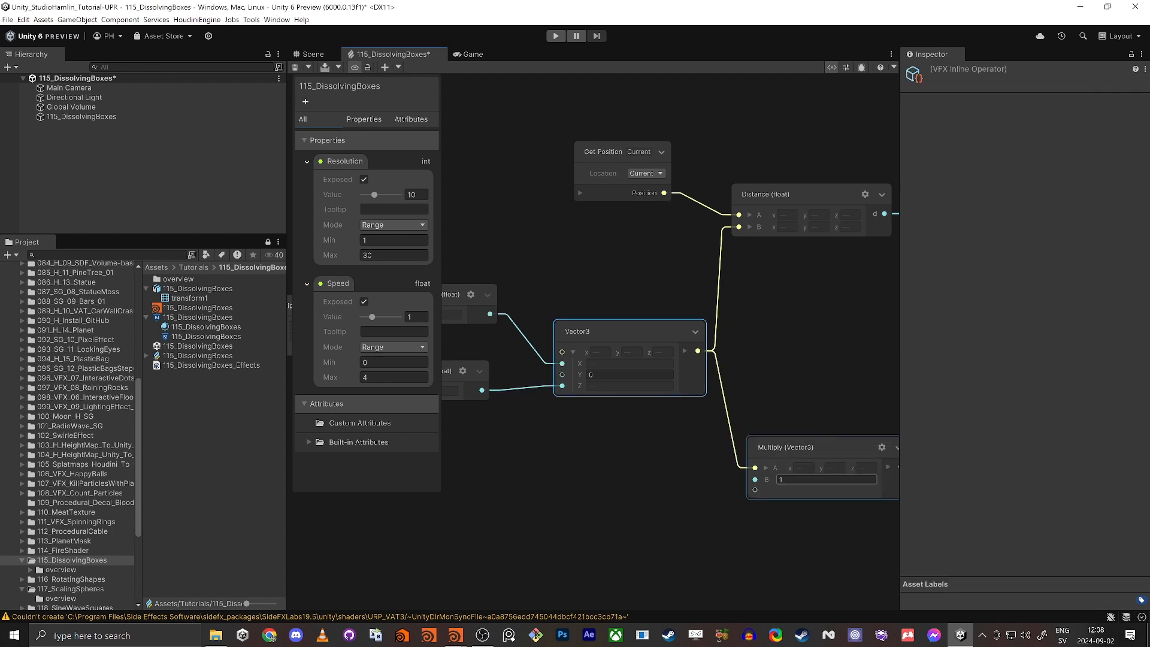
Set the new Multiply node's B value to 3 and connect its output to the Distance node's B input.
left_click(808, 543)
middle_click_drag(753, 531, 681, 506)
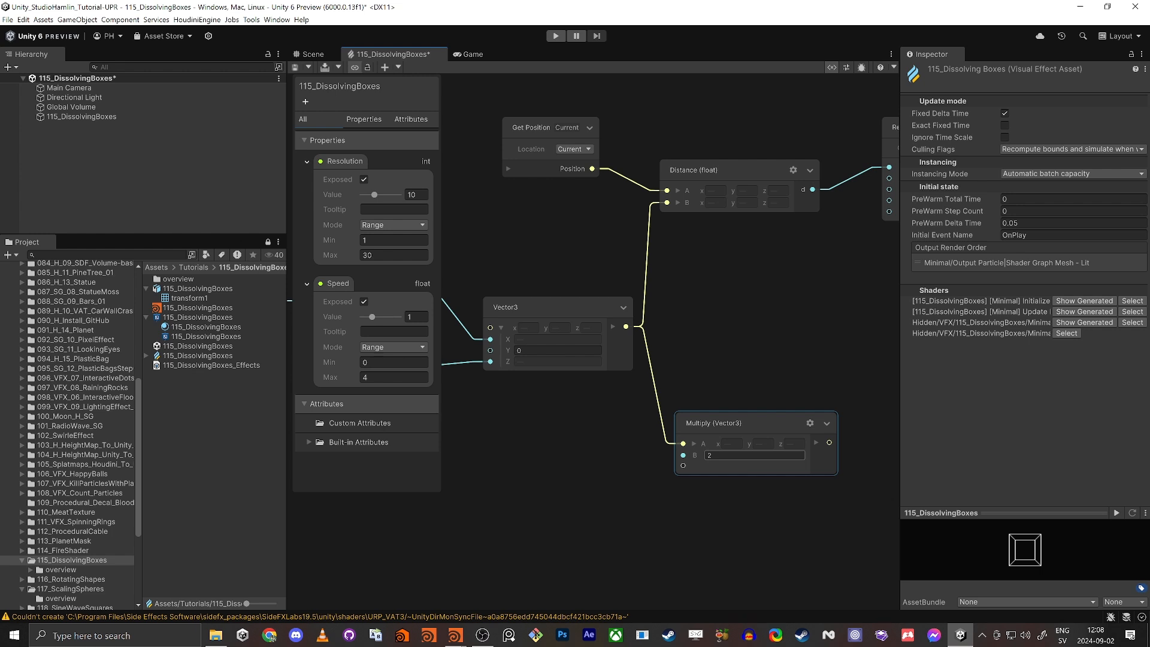
left_click_drag(728, 456, 562, 465)
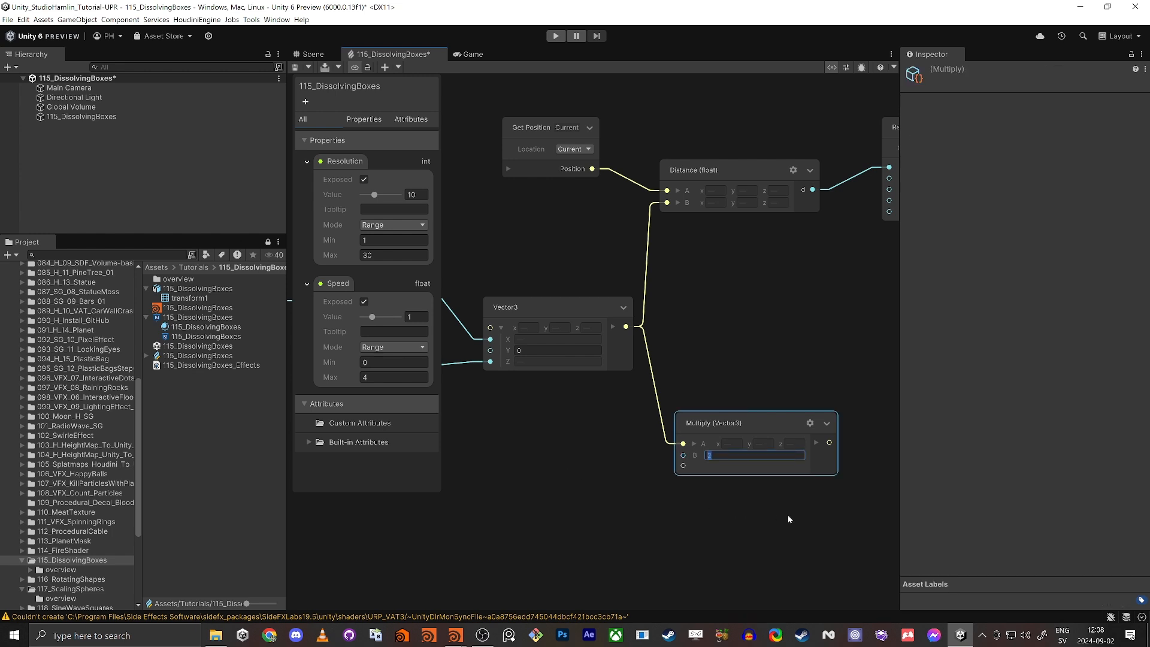
type("3")
key("Return")
left_click_drag(733, 425, 734, 382)
middle_click_drag(756, 335, 723, 396)
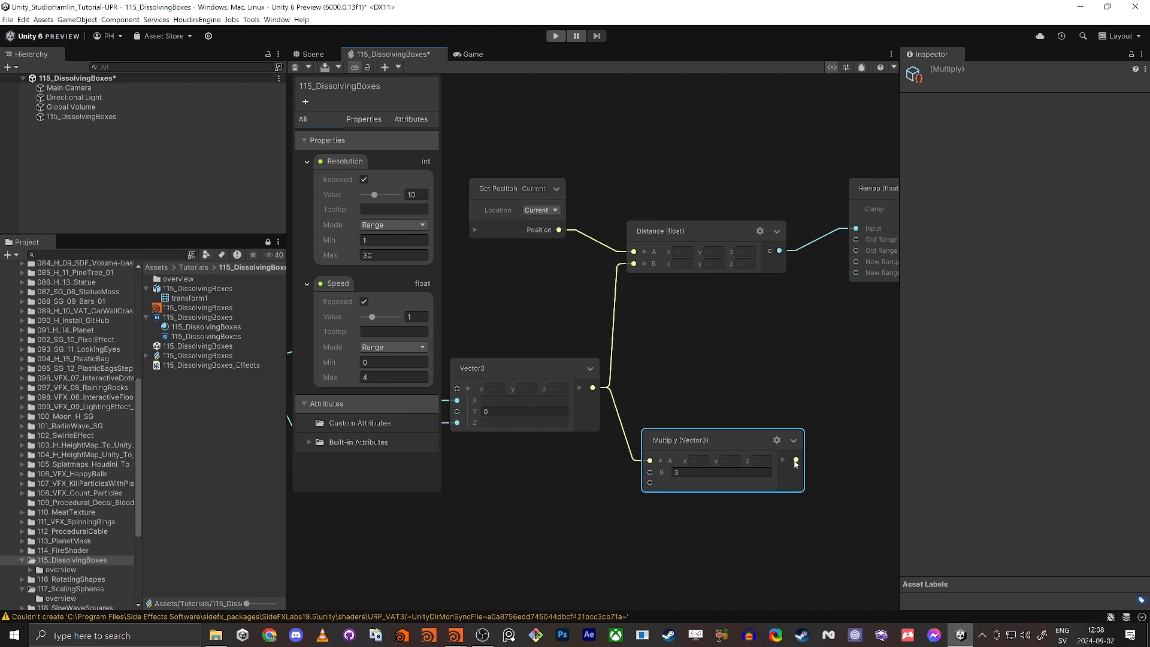
left_click_drag(796, 460, 601, 263)
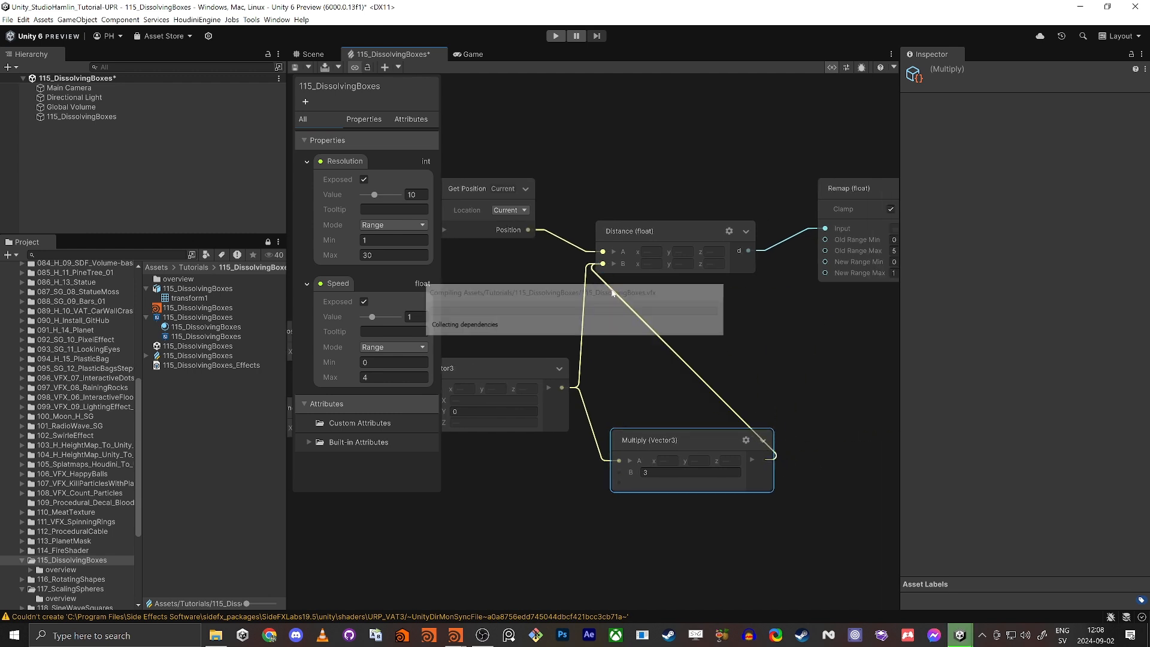
Dock the Scene view below the Inspector and frame the box grid so the effect shows beside the graph.
left_click(301, 57)
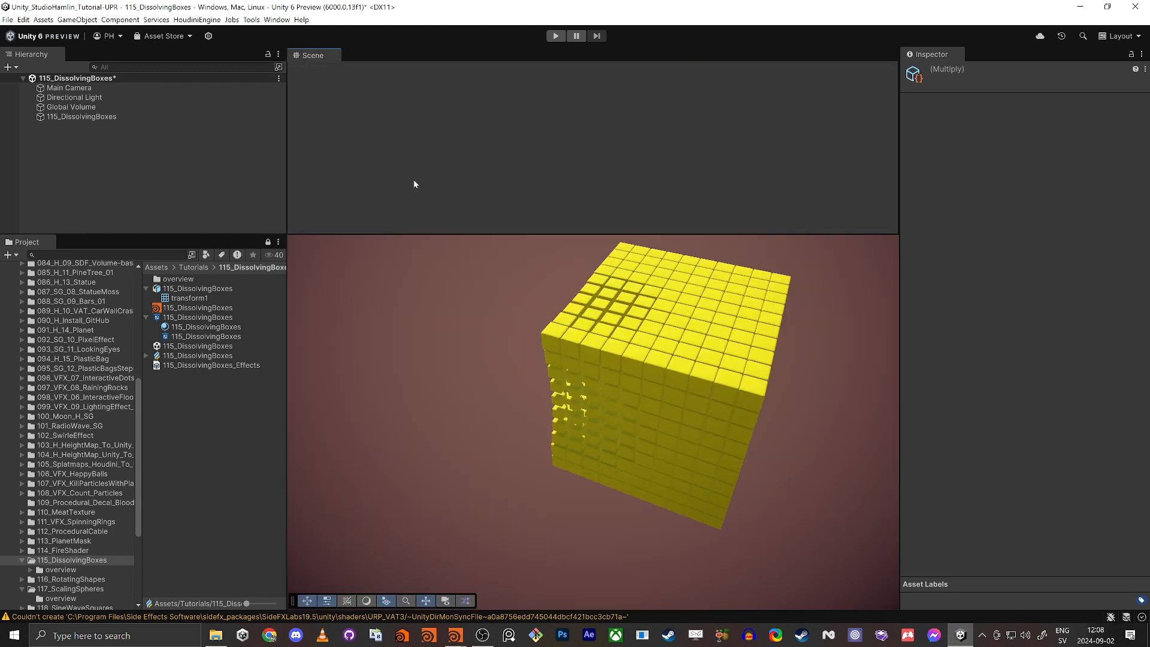
left_click_drag(999, 438, 1027, 339)
left_click_drag(1033, 431, 1045, 497, "alt")
scroll(642, 434, "down", 6)
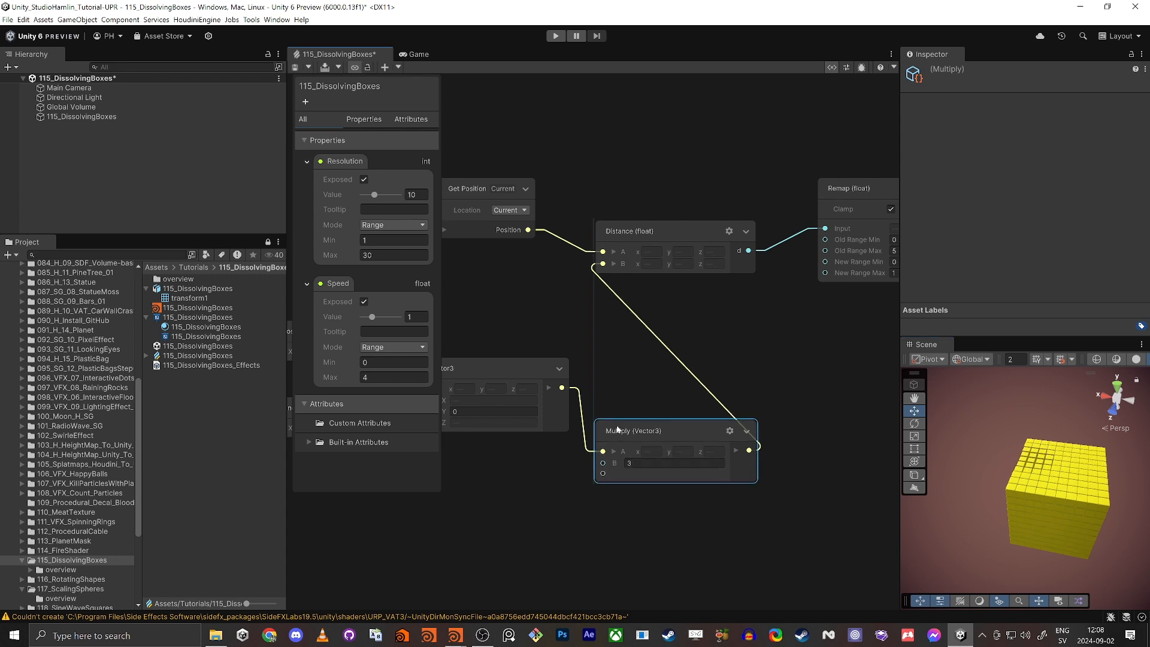
Move the seven nodes from the time and Speed inputs through the Vector3 Multiply away from the Distance node to make room.
middle_click_drag(570, 436, 715, 433)
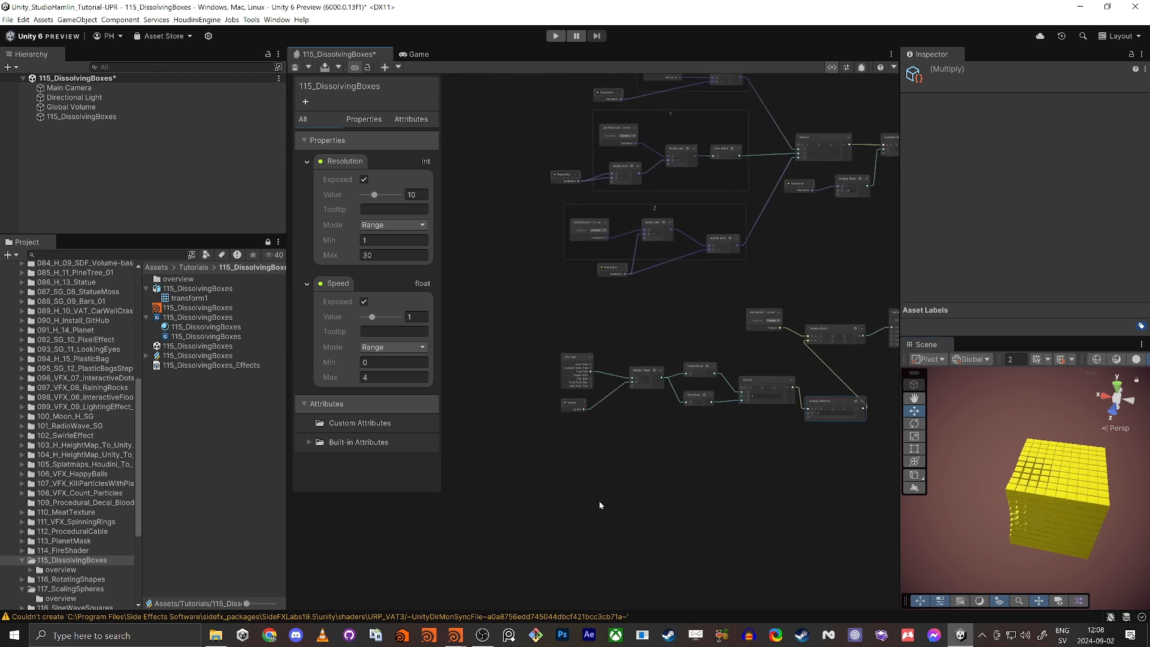
left_click_drag(554, 497, 857, 355)
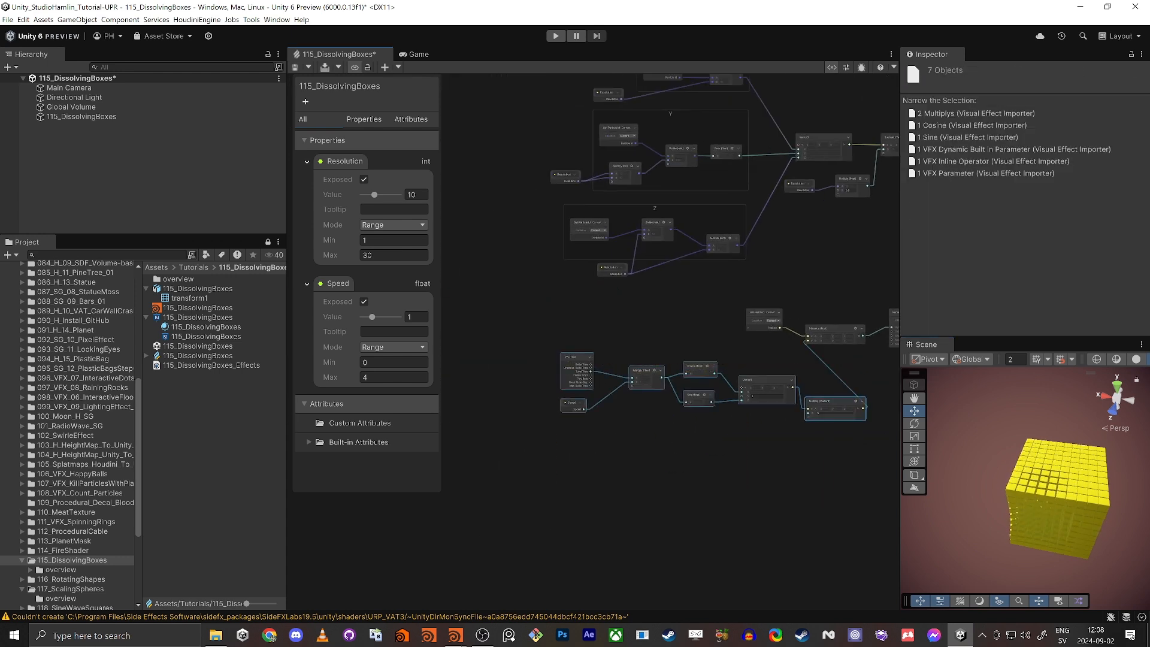
left_click_drag(833, 407, 664, 386)
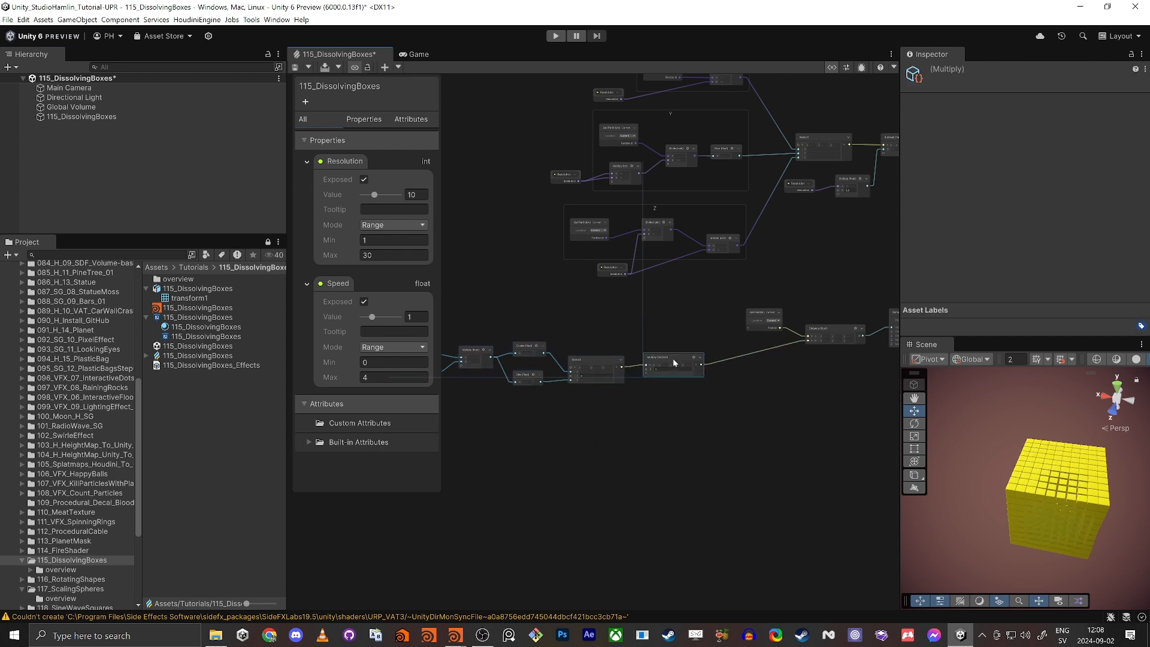
Create an Add operator, feed the Vector3 Multiply output into its A input, and connect its output to Distance B.
scroll(673, 358, "up", 5)
key("space")
type("add")
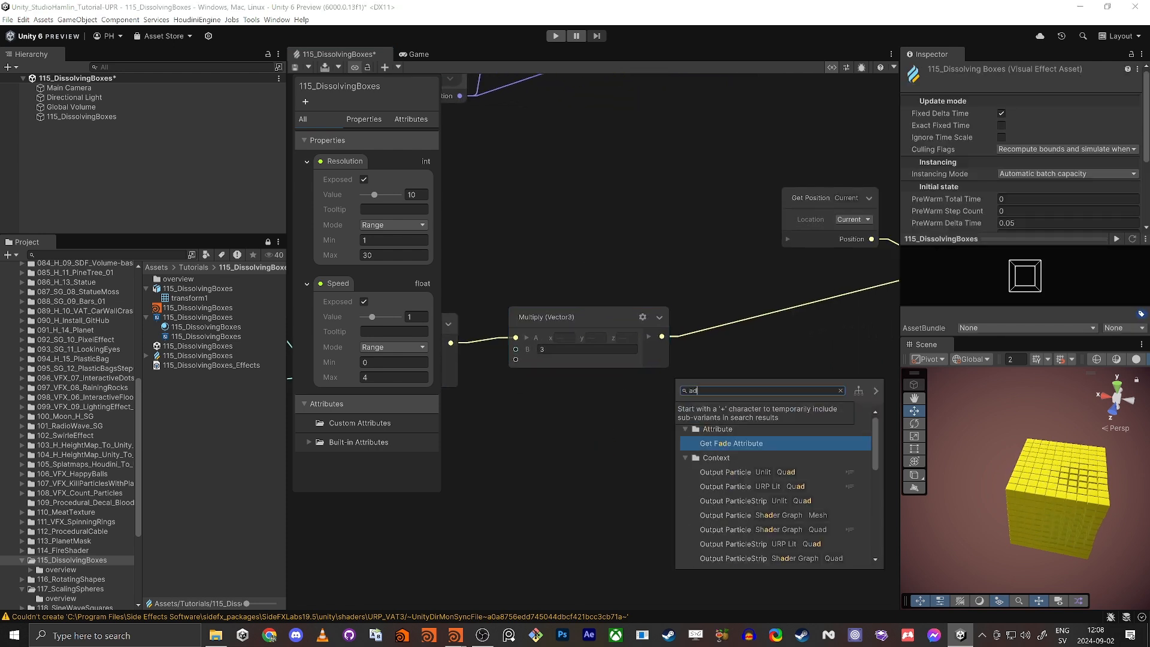
key("Return")
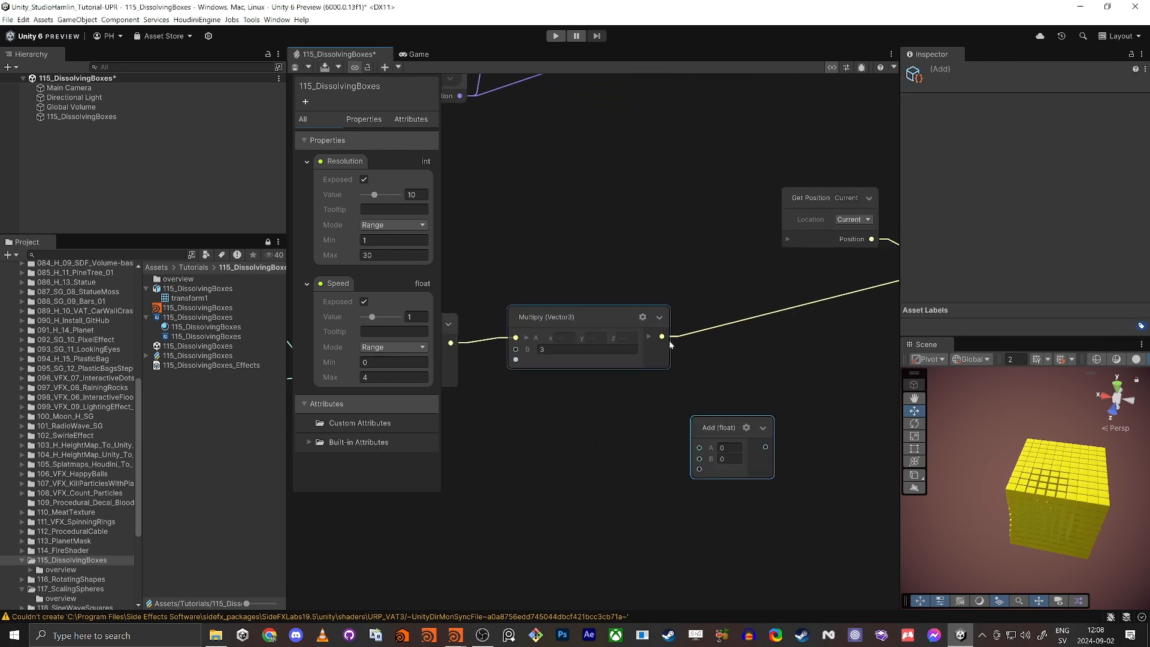
left_click_drag(662, 336, 699, 447)
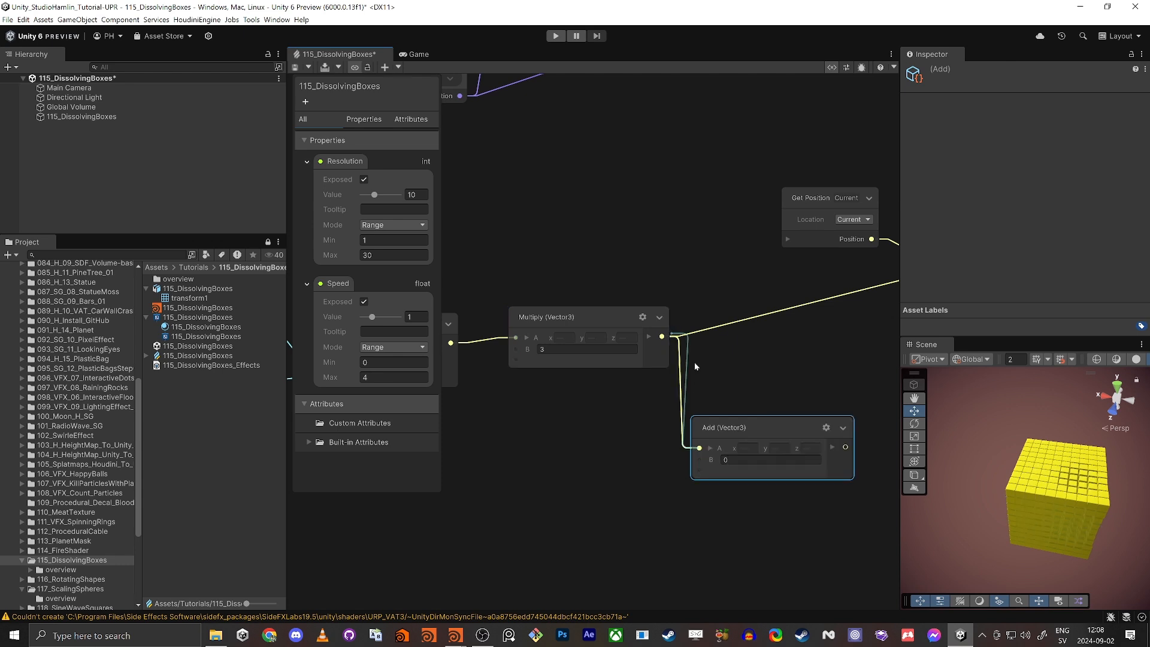
left_click(779, 359)
middle_click_drag(814, 360, 745, 356)
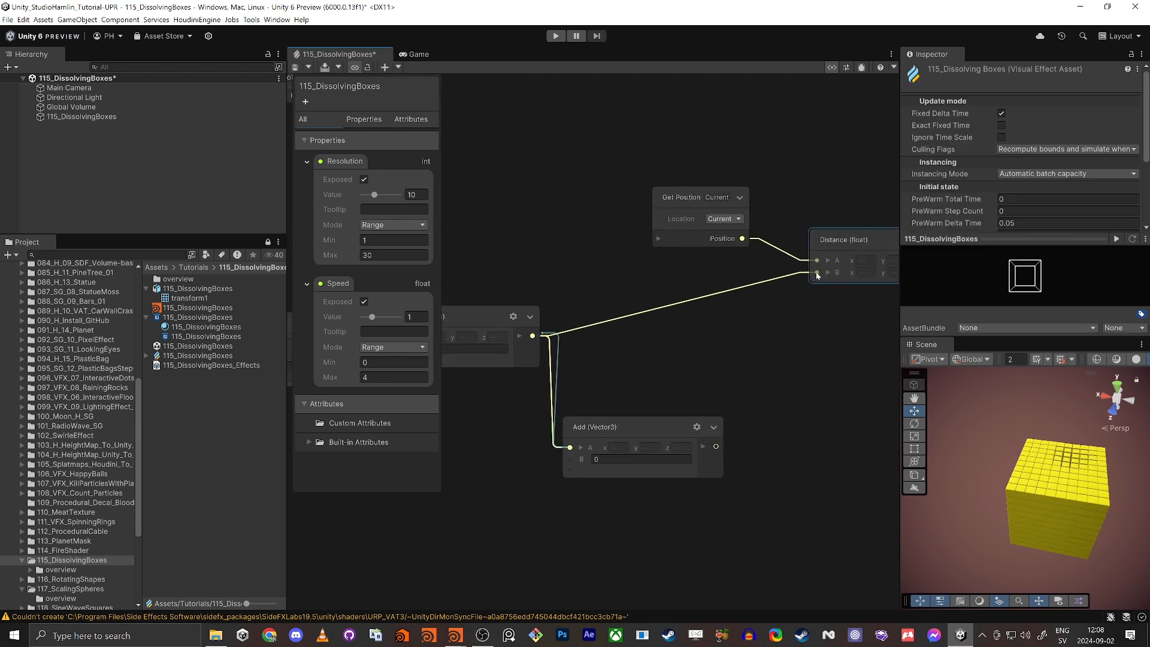
left_click_drag(818, 277, 716, 447)
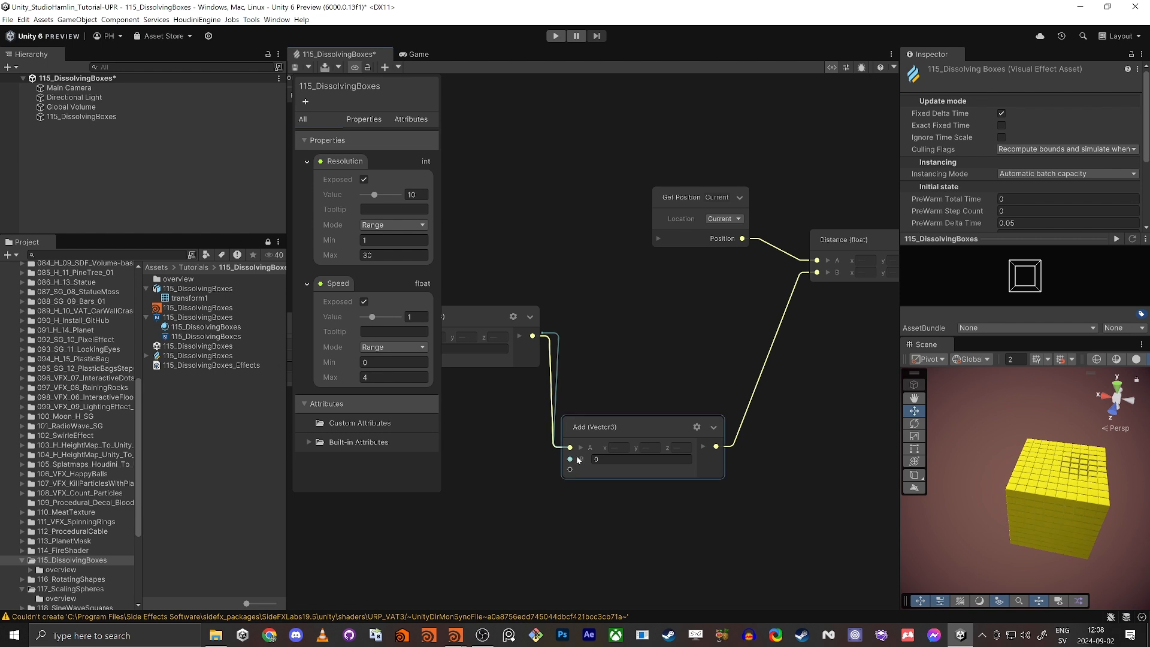
Change the Add node's b input type to Vector3 and set its Y value to 2.37.
left_click(697, 429)
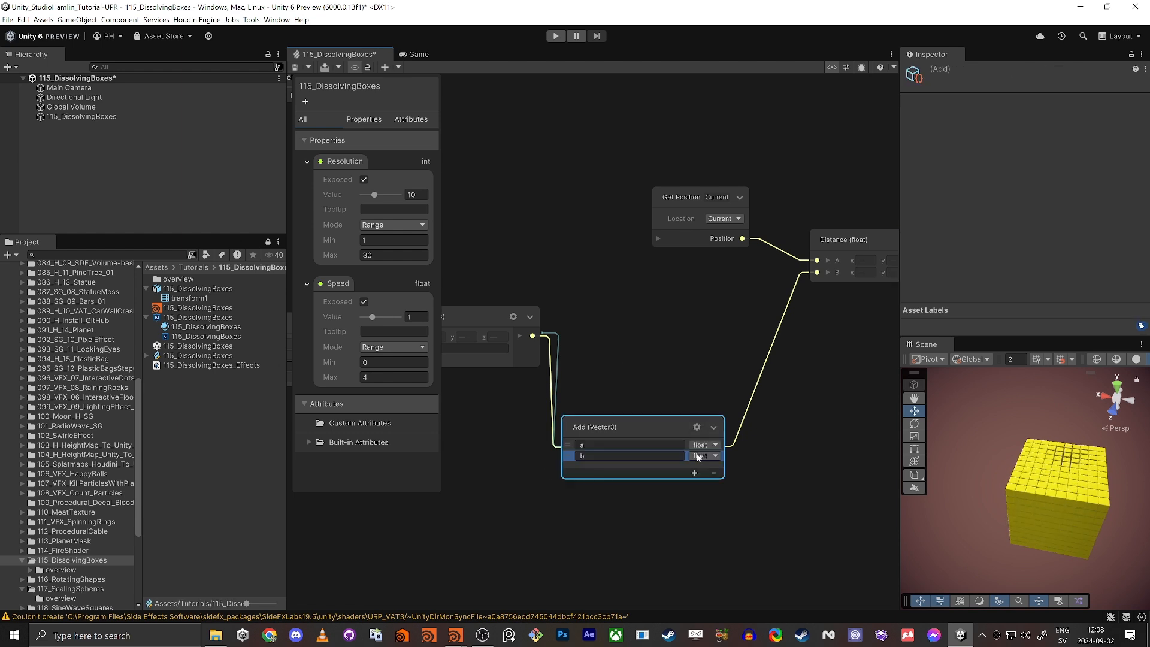
left_click(698, 457)
left_click(715, 512)
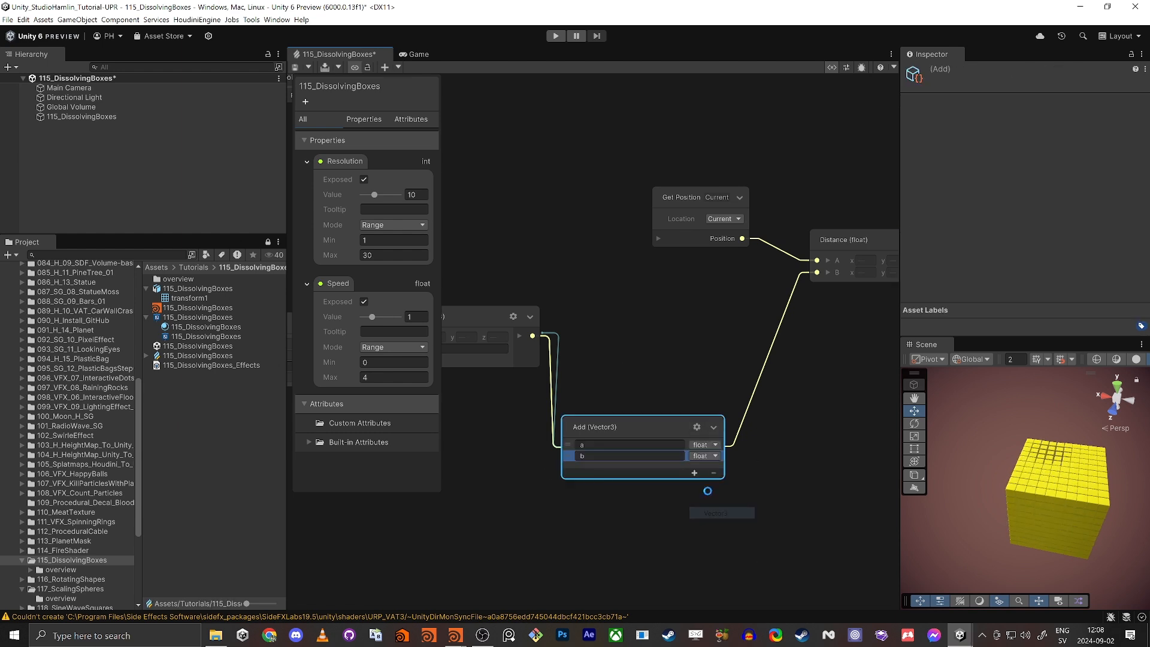
left_click(696, 427)
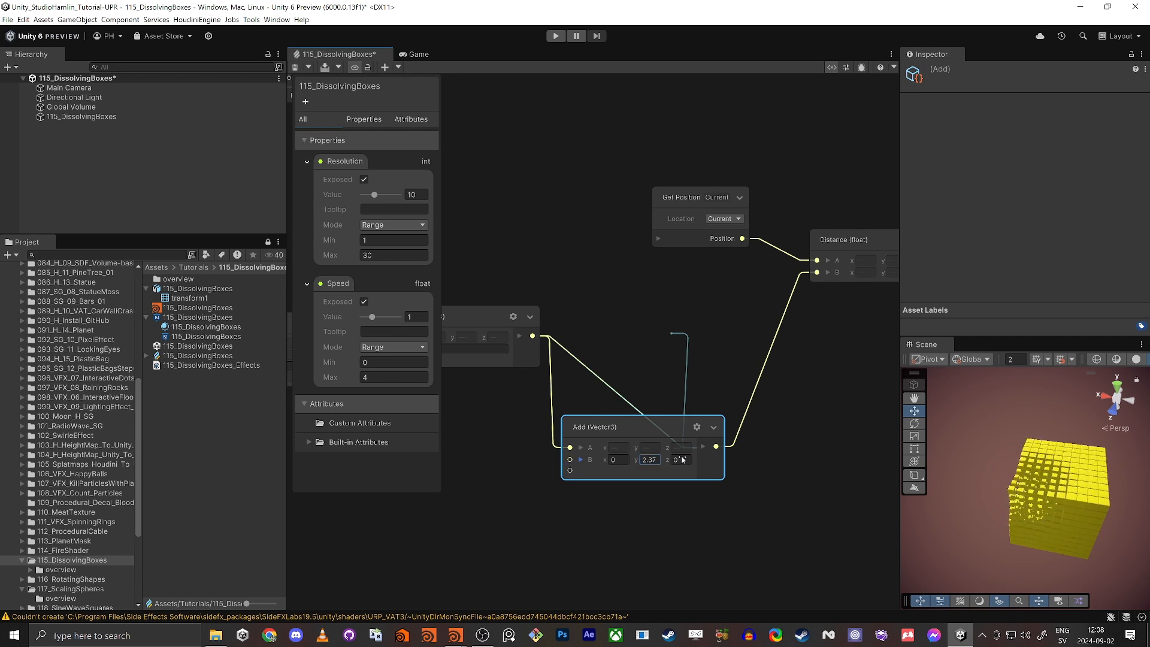
Rearrange the Add and Multiply nodes into a tidy row leading to the Distance node.
scroll(602, 502, "down", 3)
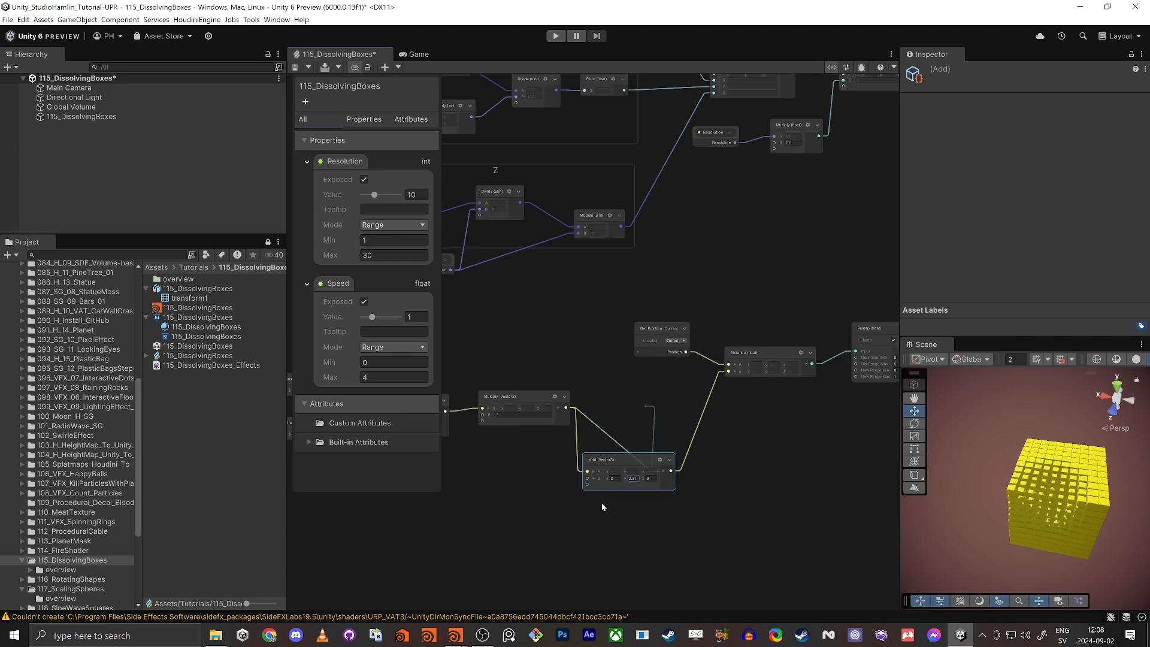
left_click_drag(662, 465, 679, 420)
left_click(566, 521)
left_click_drag(652, 332, 653, 347)
left_click(599, 367)
scroll(534, 348, "down", 1)
middle_click_drag(534, 349, 679, 293)
scroll(679, 293, "down", 2)
left_click_drag(671, 327, 670, 335)
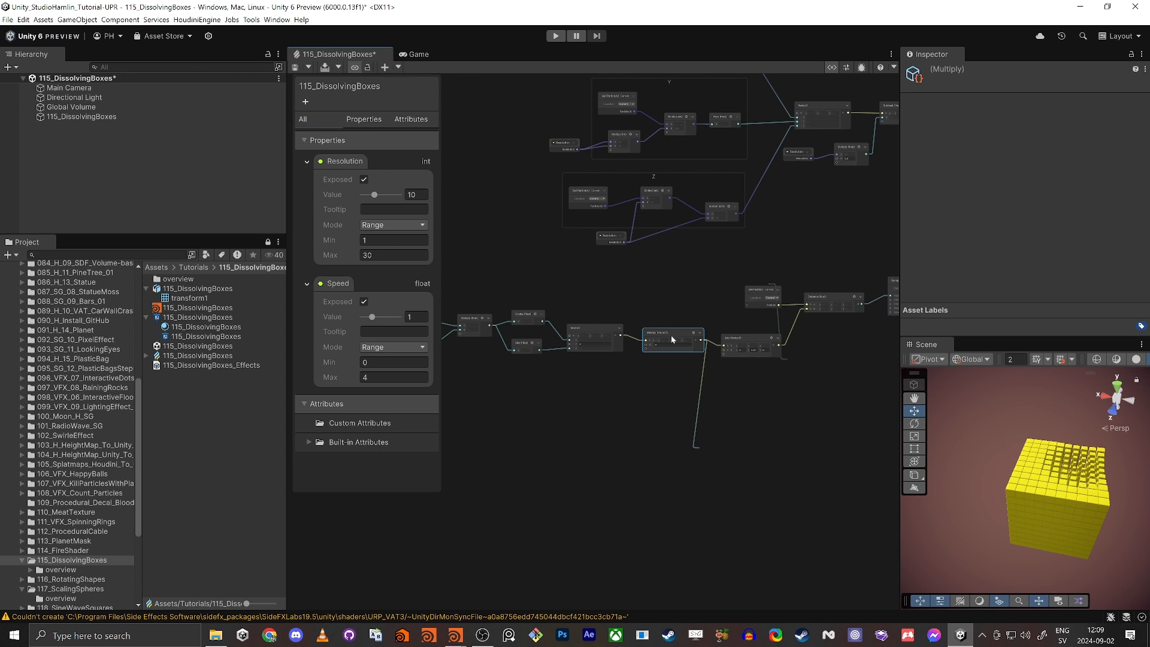
left_click_drag(740, 340, 732, 333)
Duplicate the ten-node chain from the time inputs through Distance and place the copy directly below the original.
scroll(548, 433, "down", 1)
middle_click_drag(535, 297, 659, 282)
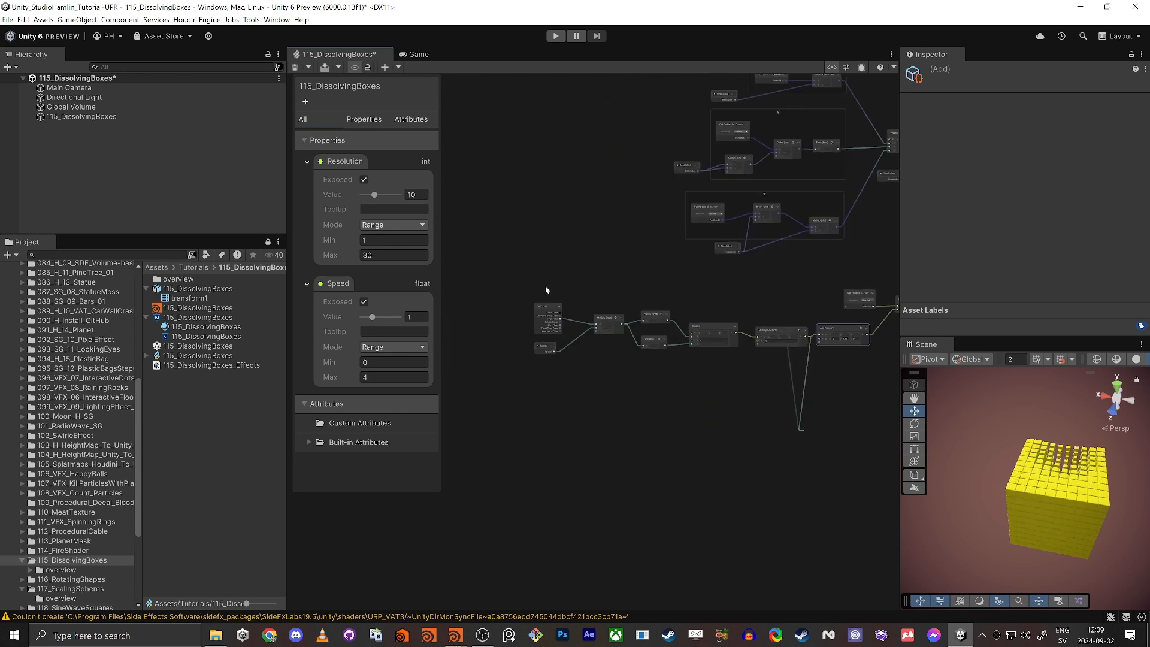
left_click_drag(524, 294, 836, 428)
scroll(764, 407, "down", 2)
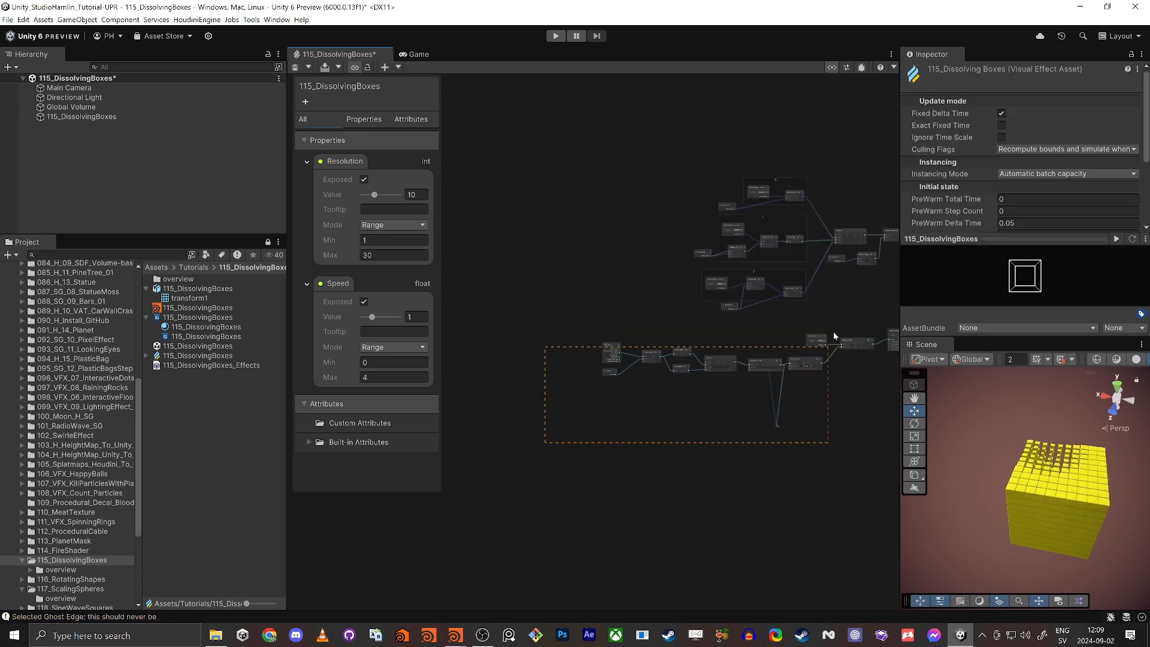
left_click_drag(865, 321, 863, 323)
middle_click_drag(732, 430, 684, 426)
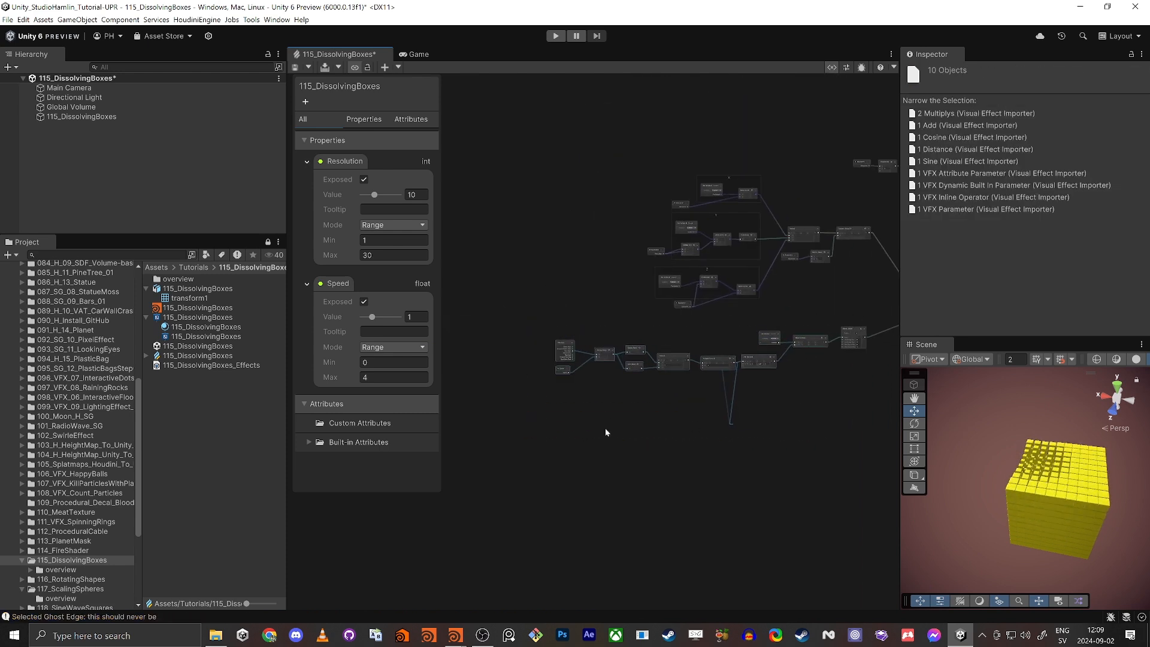
key("ctrl+v")
scroll(688, 433, "up", 2)
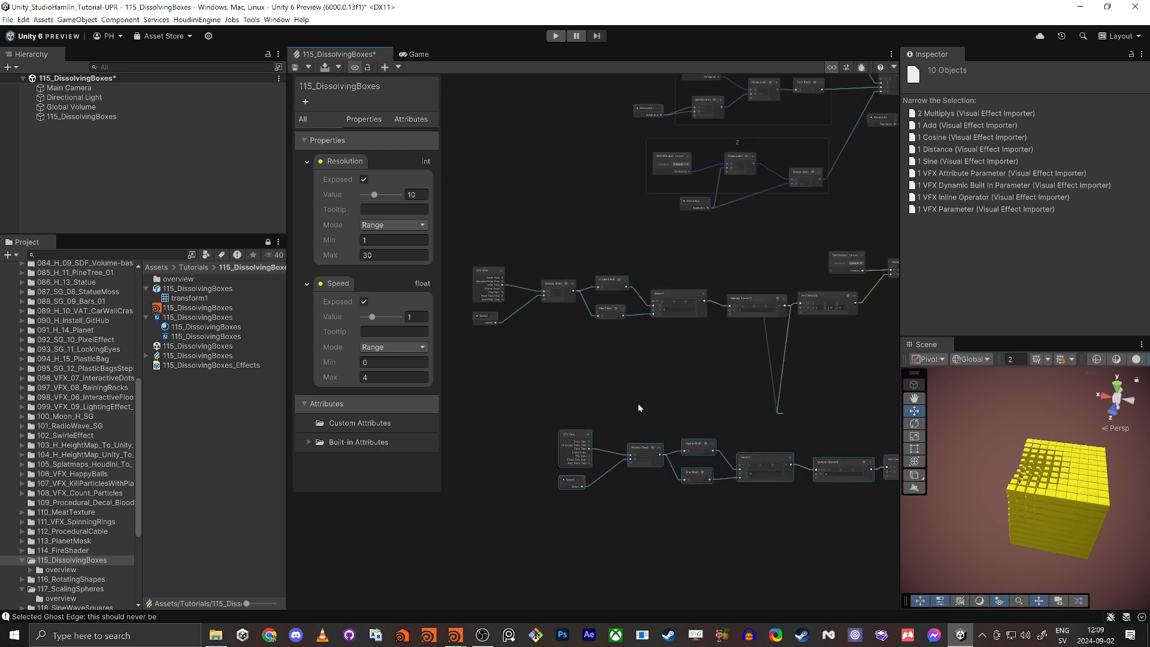
left_click_drag(778, 455, 677, 388)
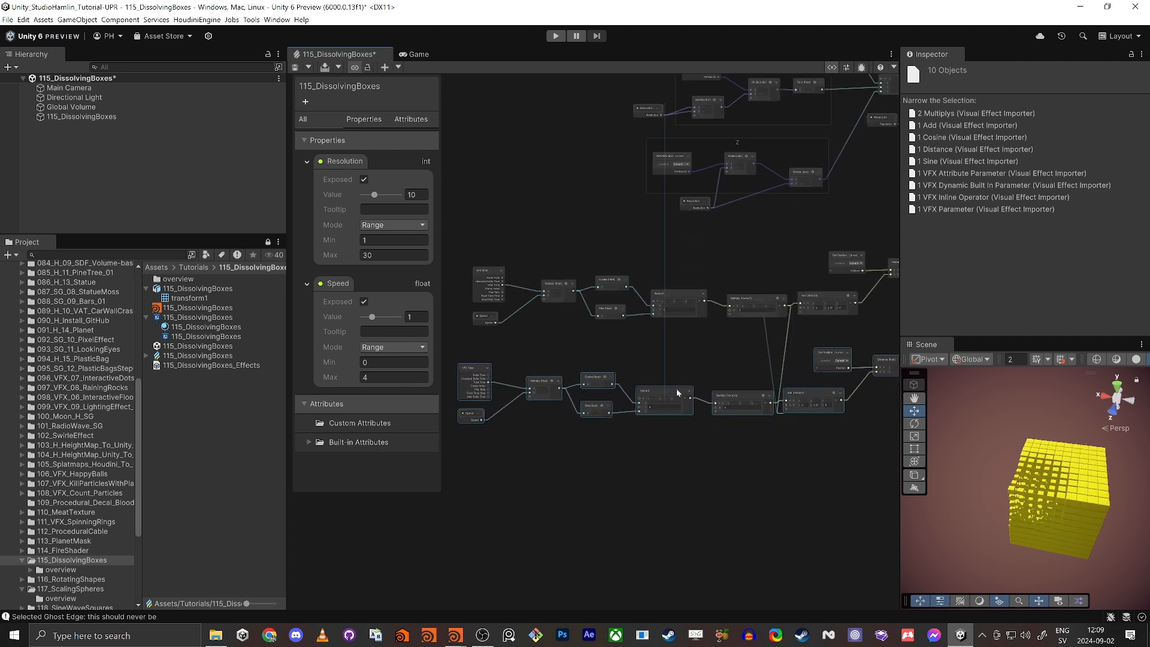
Swap the duplicated Vector3 node's inputs so Cosine feeds Z and Sine feeds X.
scroll(650, 346, "up", 3)
middle_click_drag(650, 346, 777, 336)
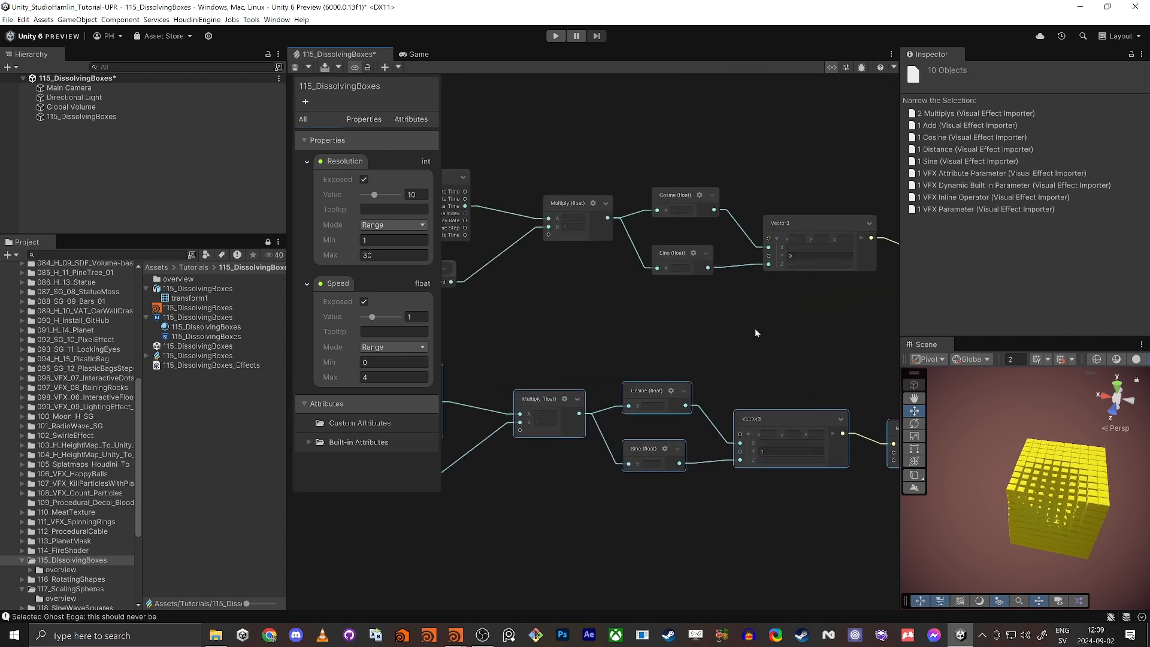
left_click(721, 385)
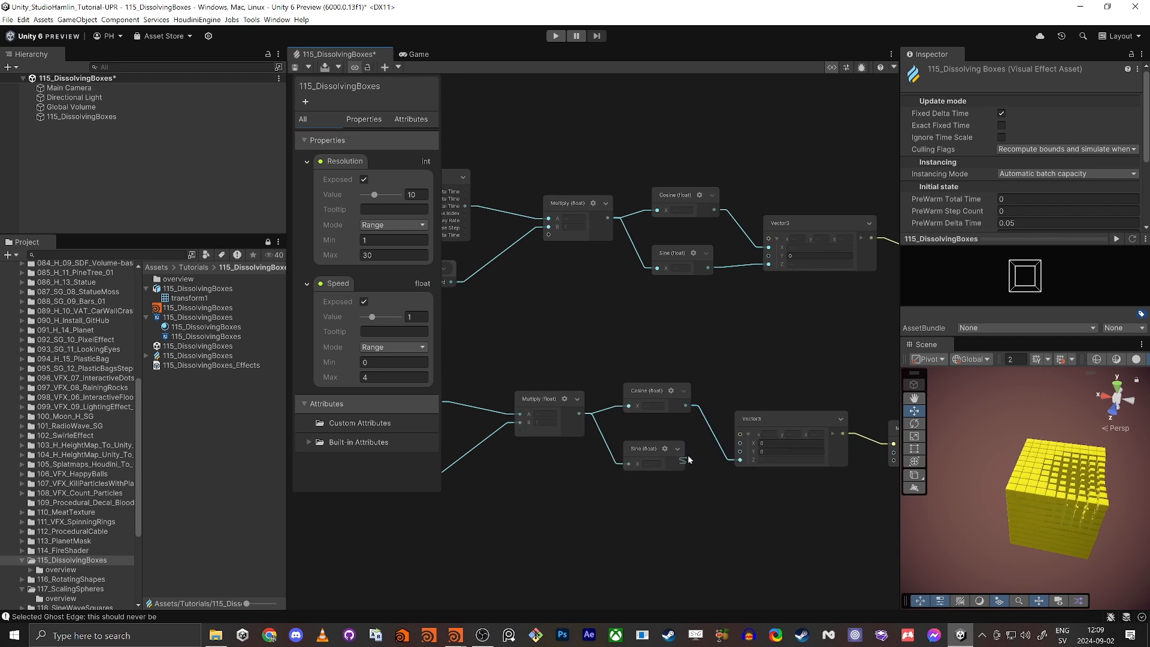
middle_click_drag(807, 357, 561, 328)
scroll(771, 328, "down", 3)
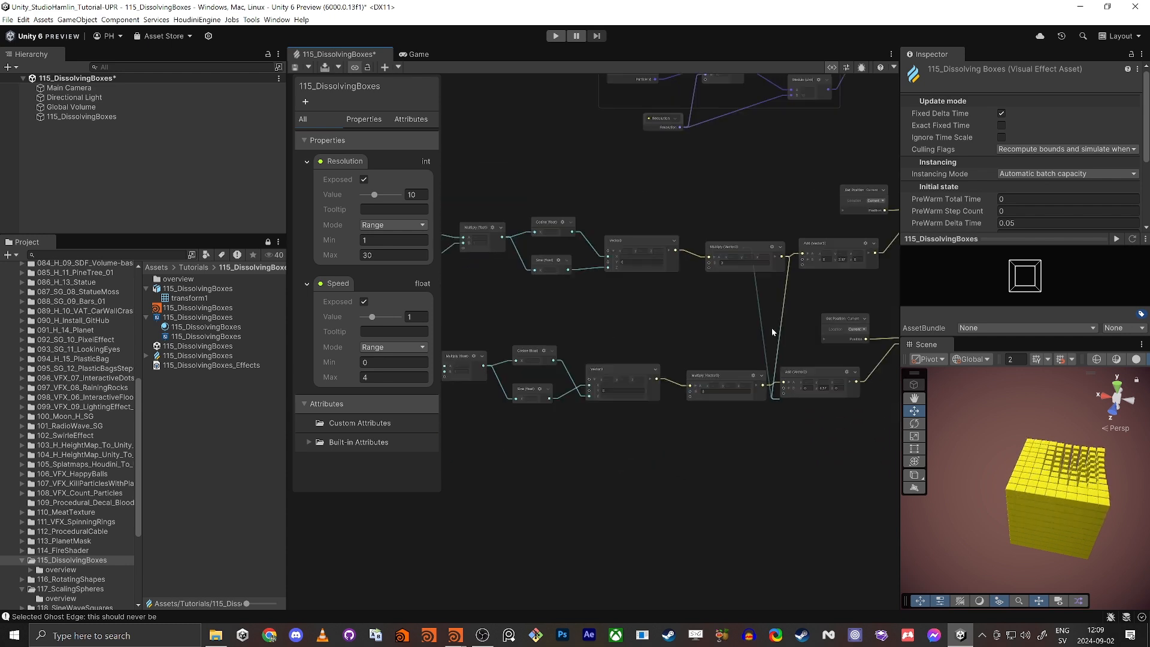
Set the Y value of the duplicated Add node's B input to -2.37.
middle_click_drag(771, 328, 605, 366)
scroll(670, 375, "up", 4)
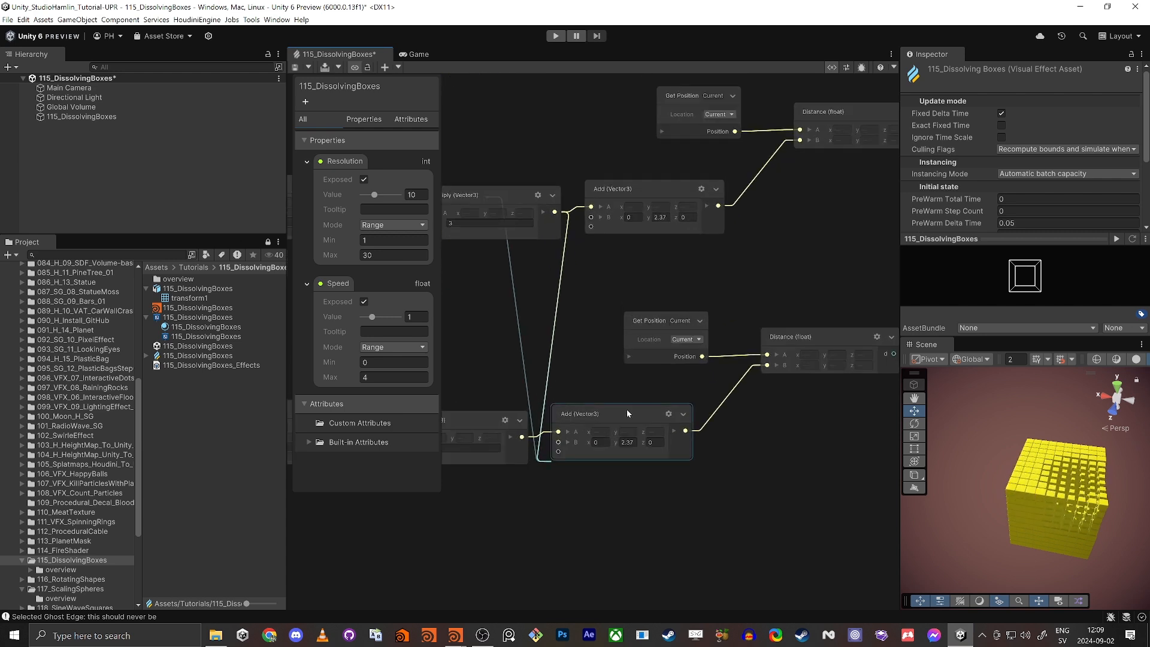
left_click(626, 443)
type("-2.37")
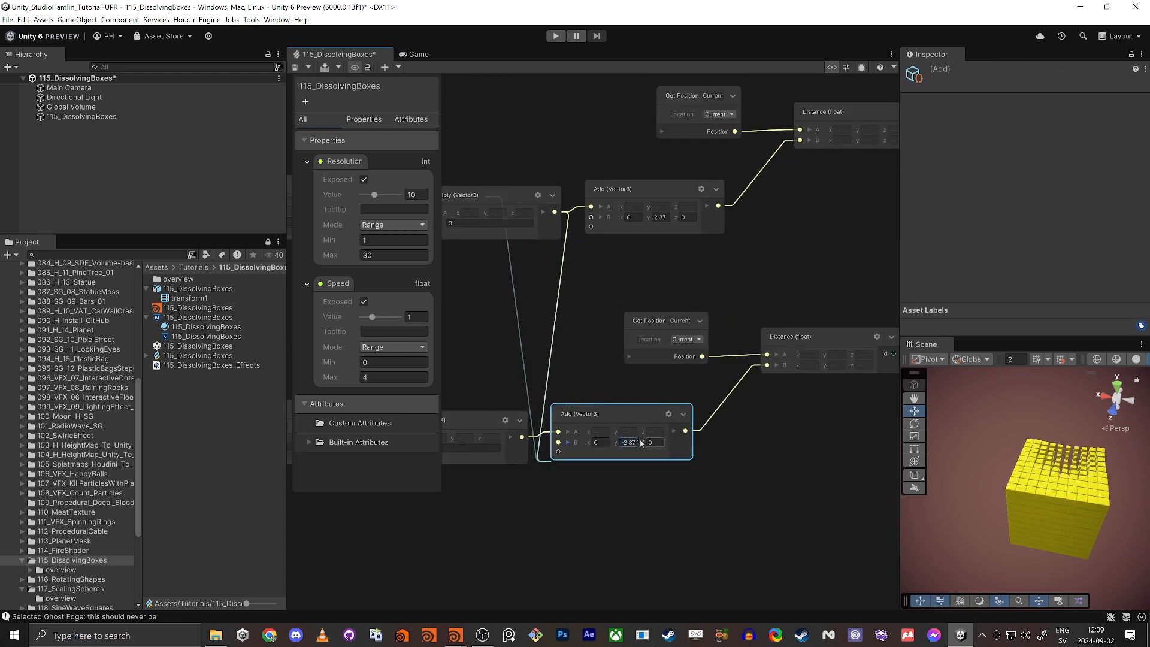
scroll(750, 437, "down", 3)
middle_click_drag(750, 436, 615, 498)
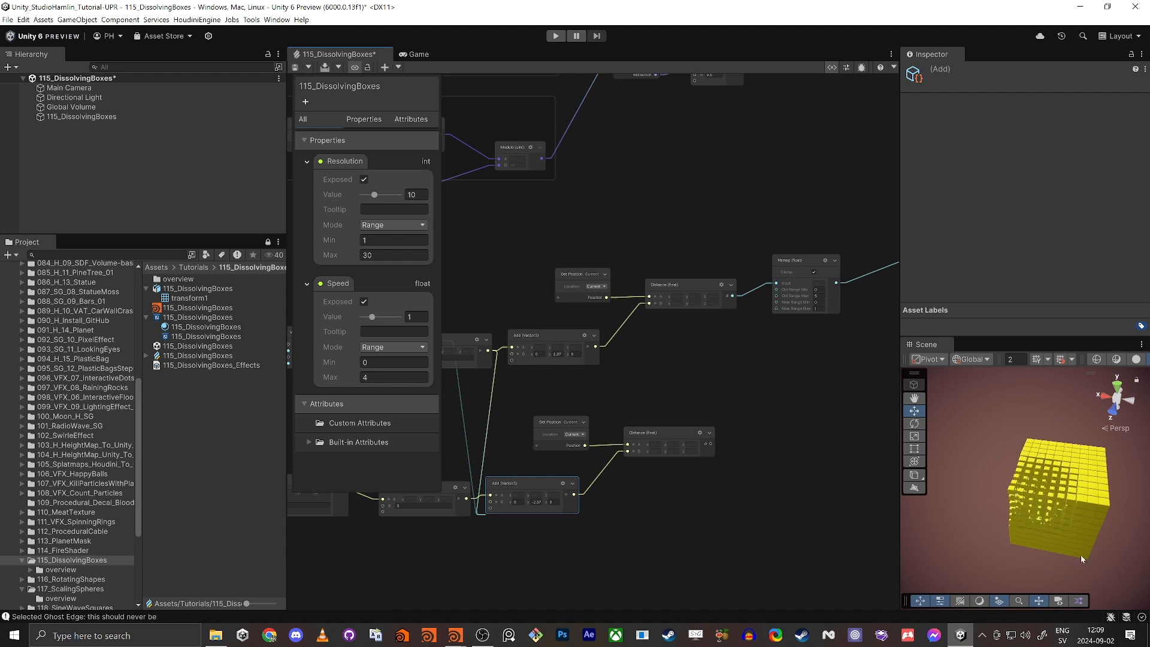
middle_click_drag(743, 340, 758, 339)
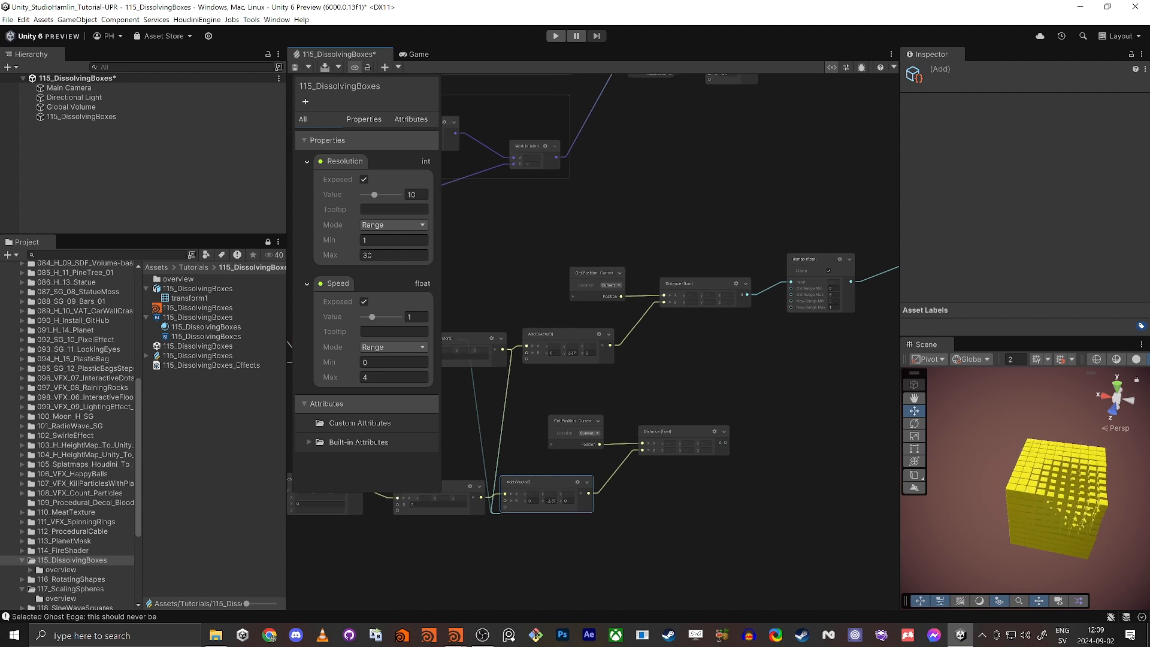
Reposition the original chain's Get Position and Distance nodes above the duplicated branch.
left_click(707, 361)
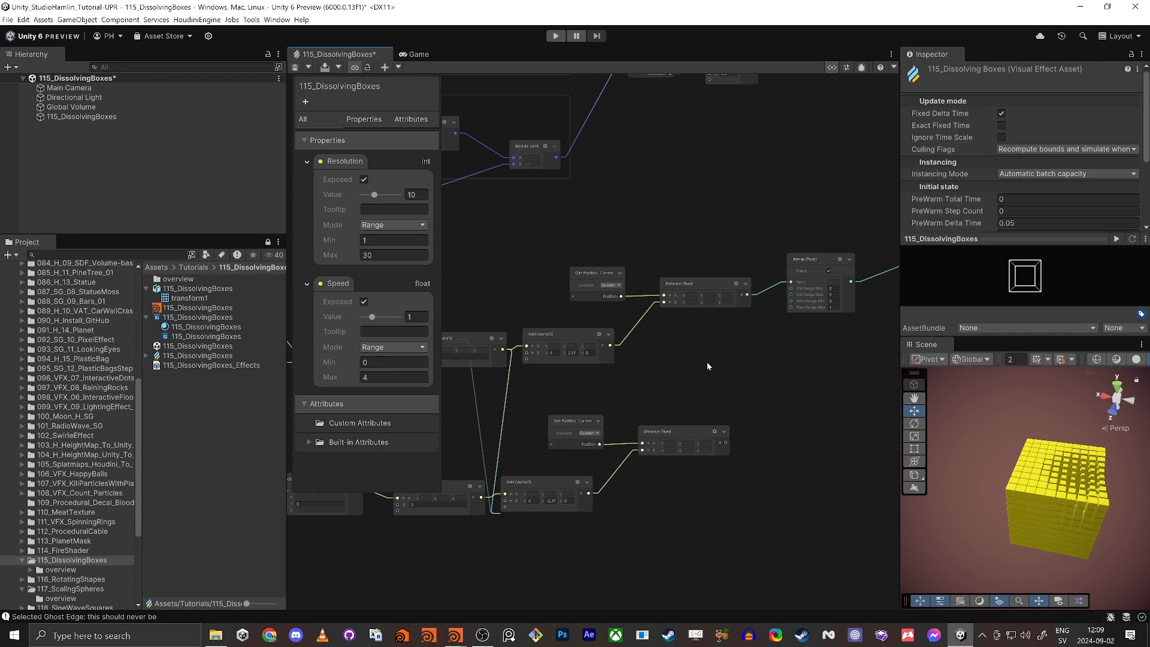
scroll(707, 362, "up", 2)
left_click_drag(557, 264, 599, 200)
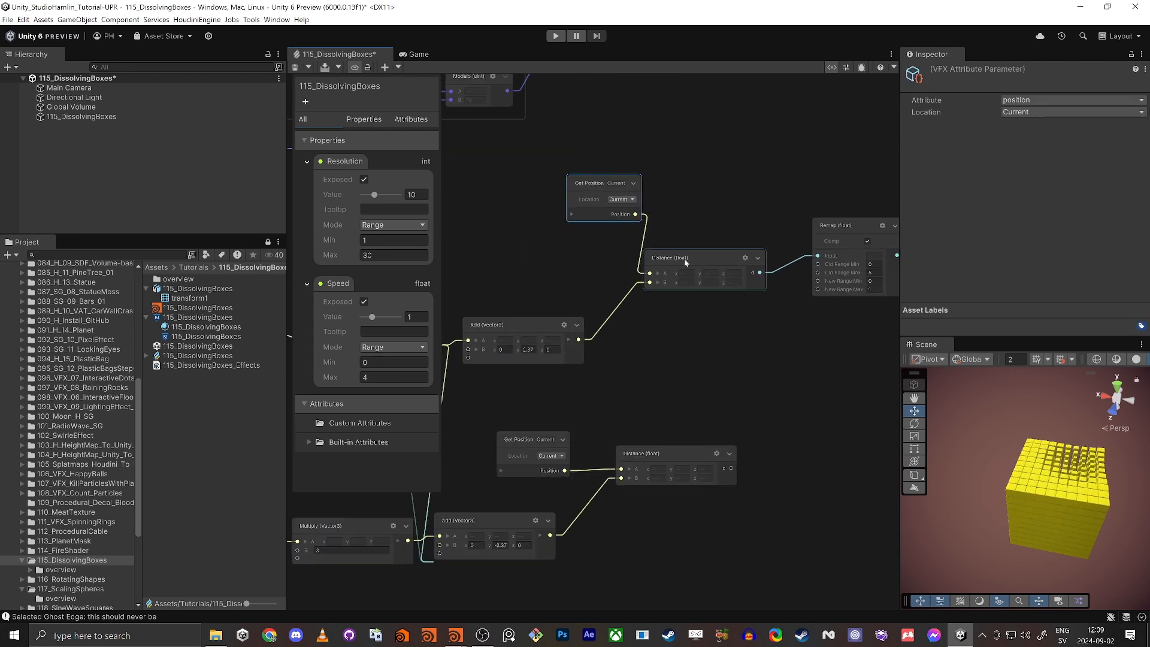
left_click_drag(686, 261, 706, 261)
mouse_move(598, 182)
left_mouse_down()
mouse_move(579, 193)
mouse_move(591, 193)
left_mouse_up()
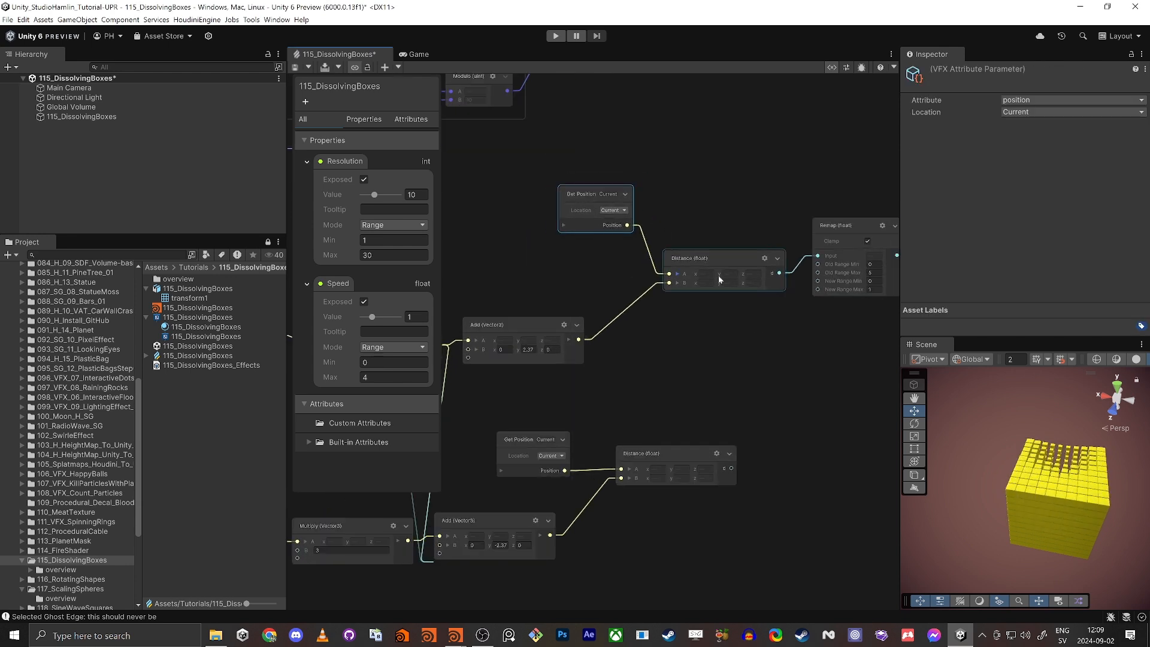
left_click_drag(696, 261, 686, 257)
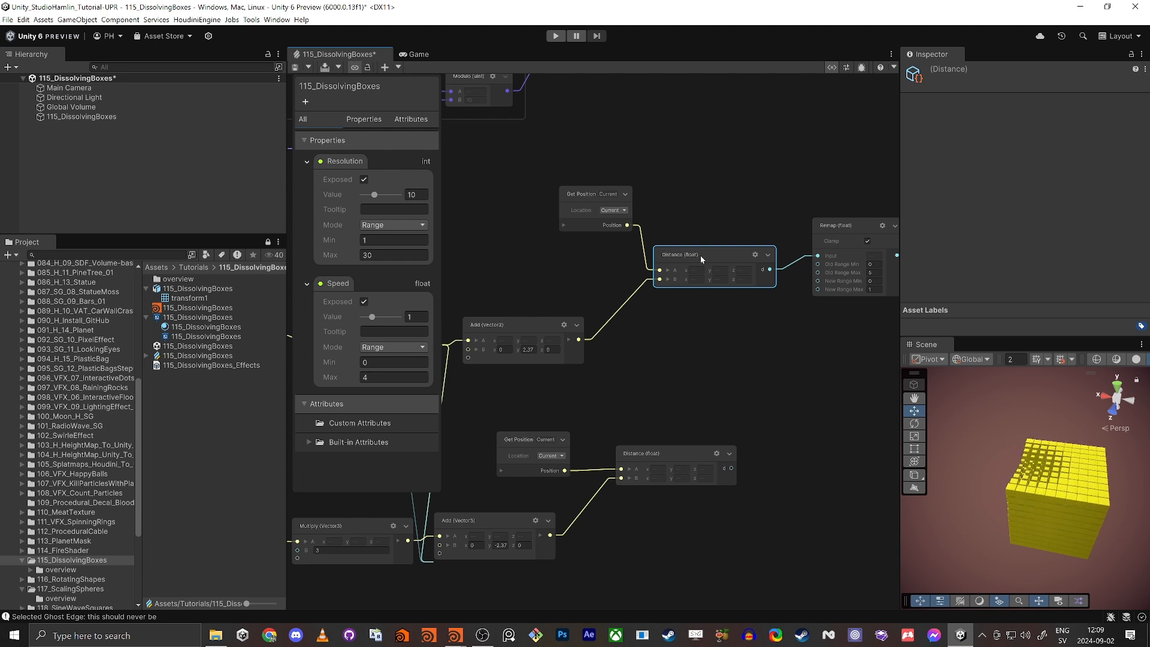
Add a Minimum node, connect both Distance outputs to its A and B inputs, and feed its output into the Remap input.
left_click(680, 336)
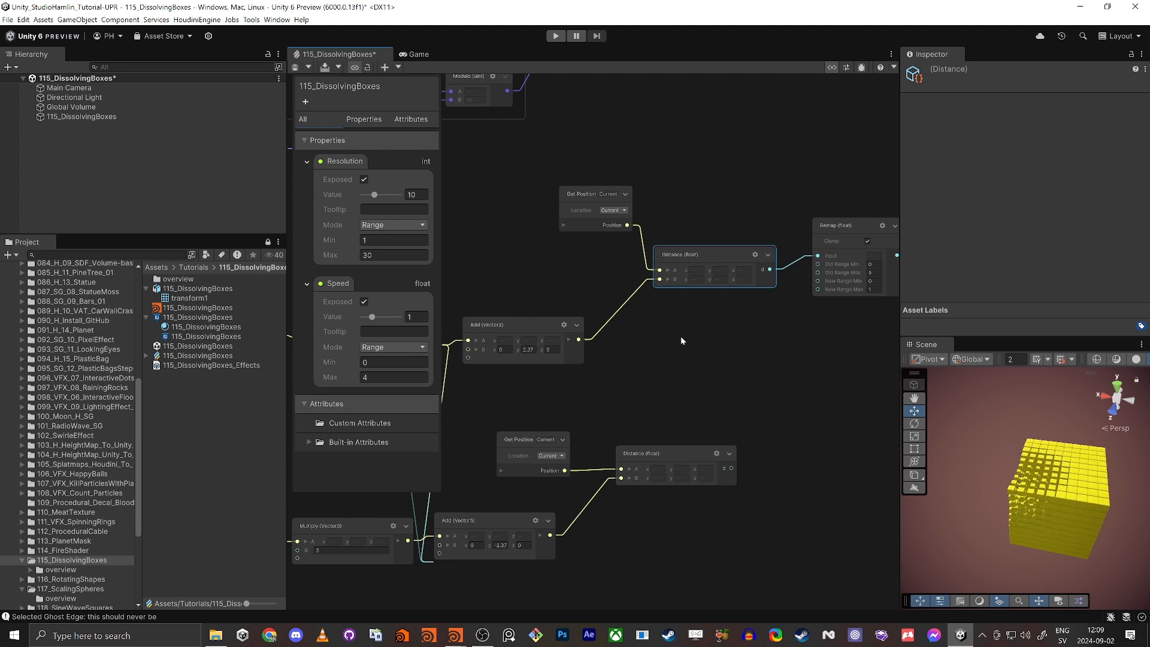
key("space")
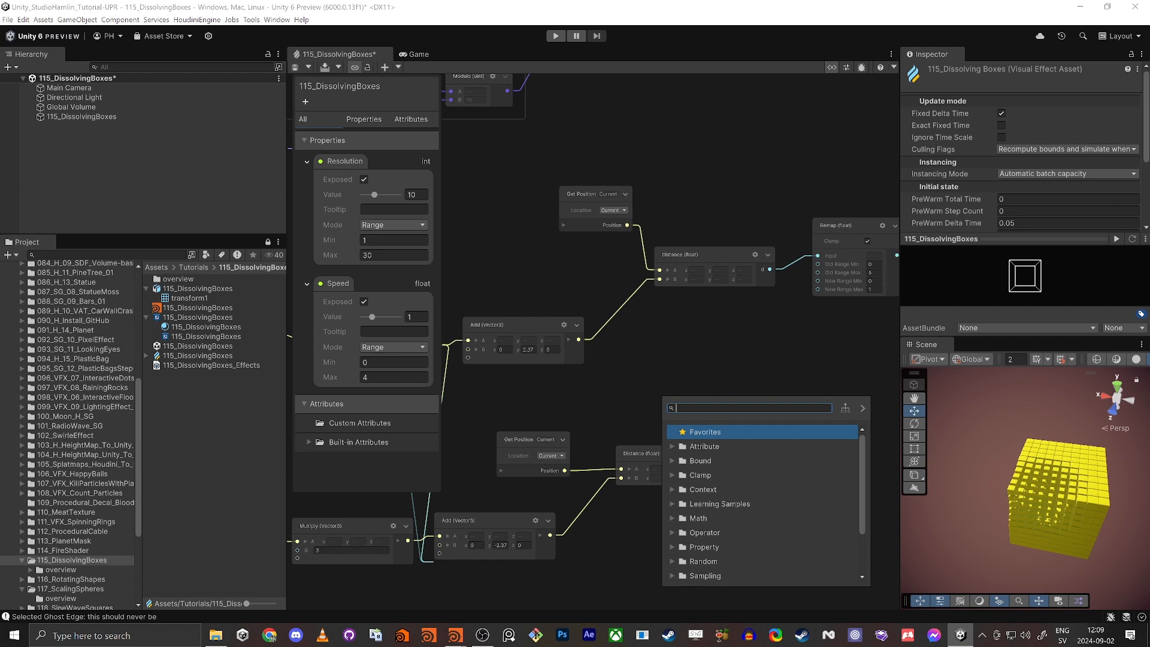
type("mini")
key("Return")
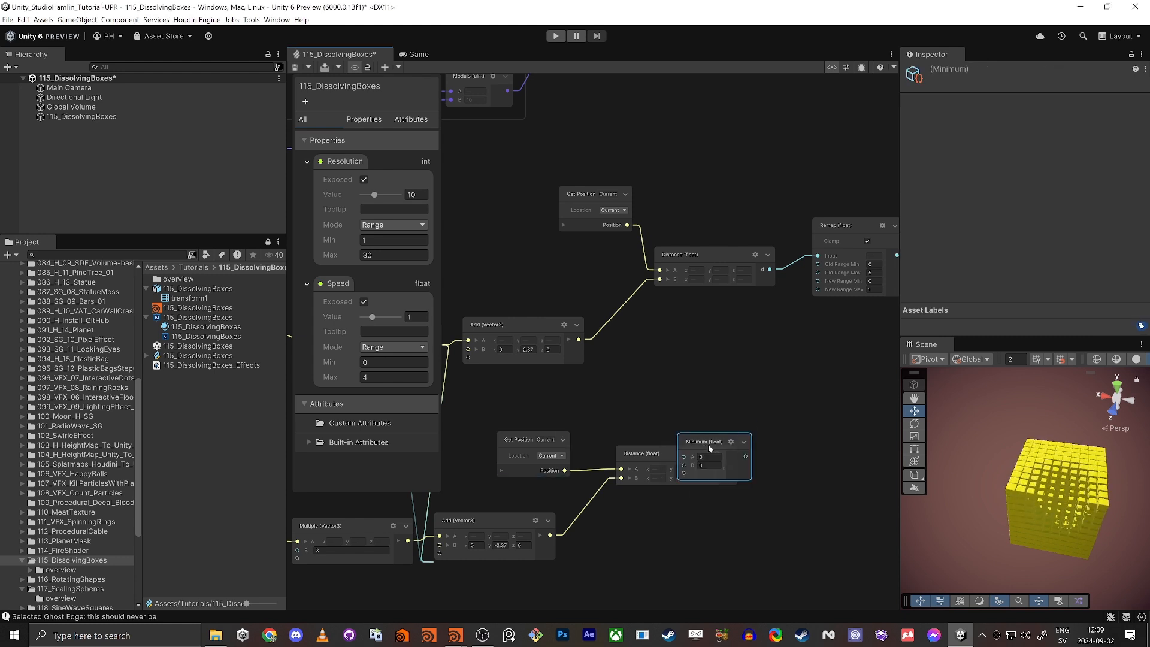
left_click_drag(704, 441, 743, 376)
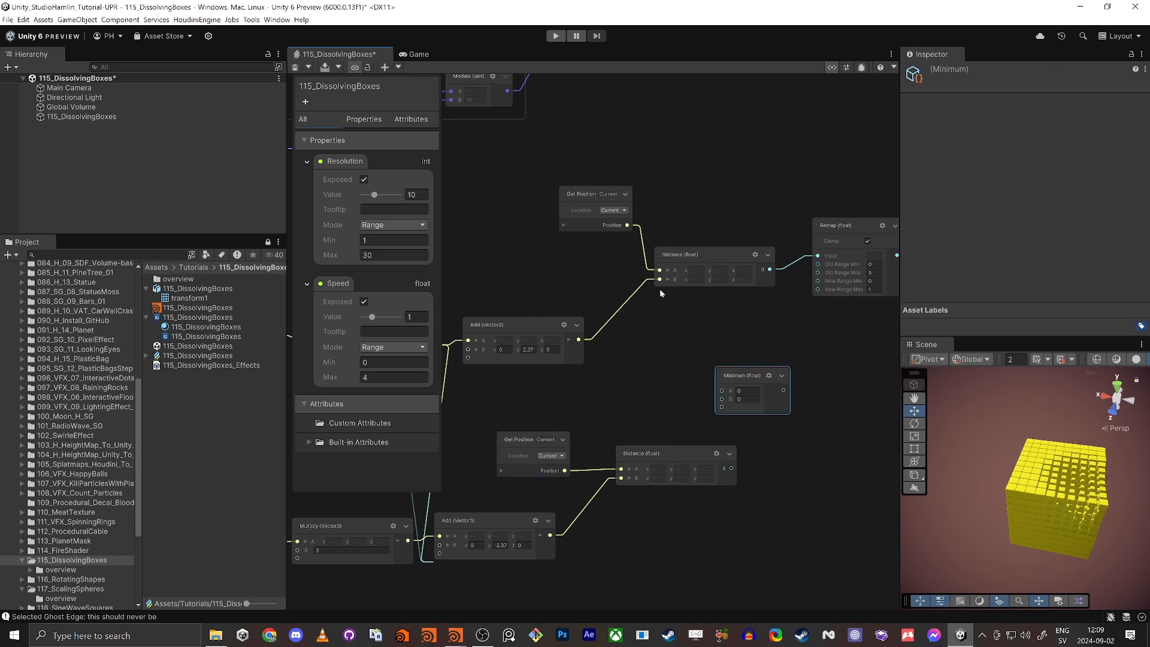
left_click_drag(743, 376, 800, 370)
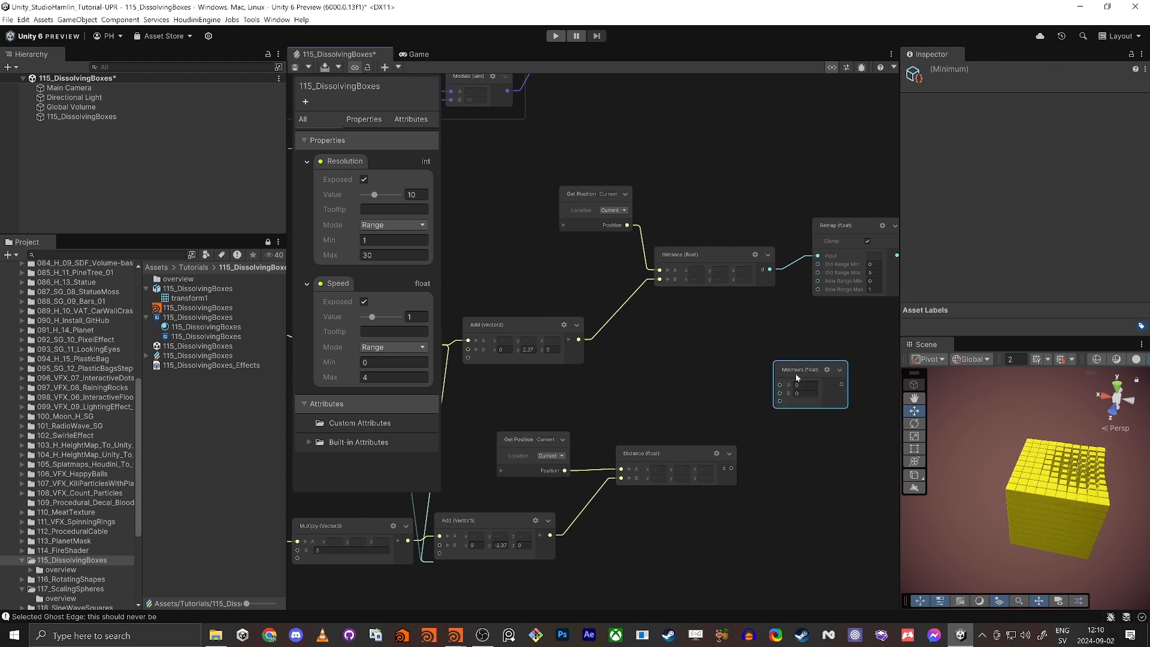
left_click_drag(731, 468, 771, 269)
left_click_drag(841, 386, 789, 257)
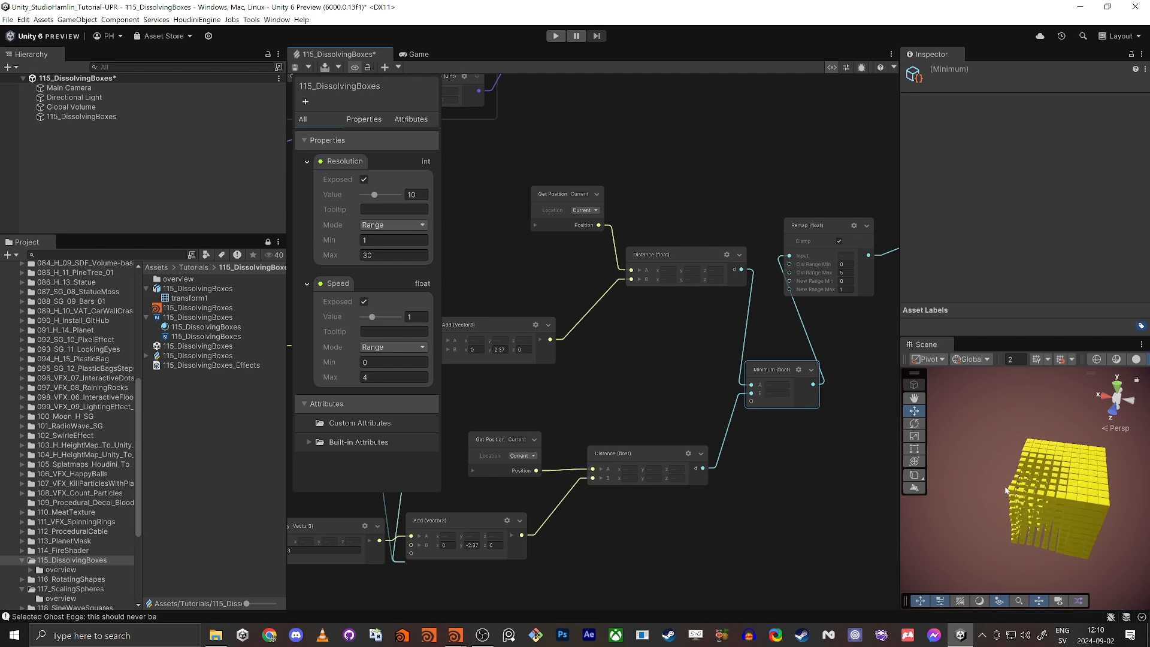
Space out the Remap node and place the Minimum node in line between the original Distance node and Remap.
left_click_drag(1047, 533, 1081, 517, "alt")
scroll(748, 475, "down", 3)
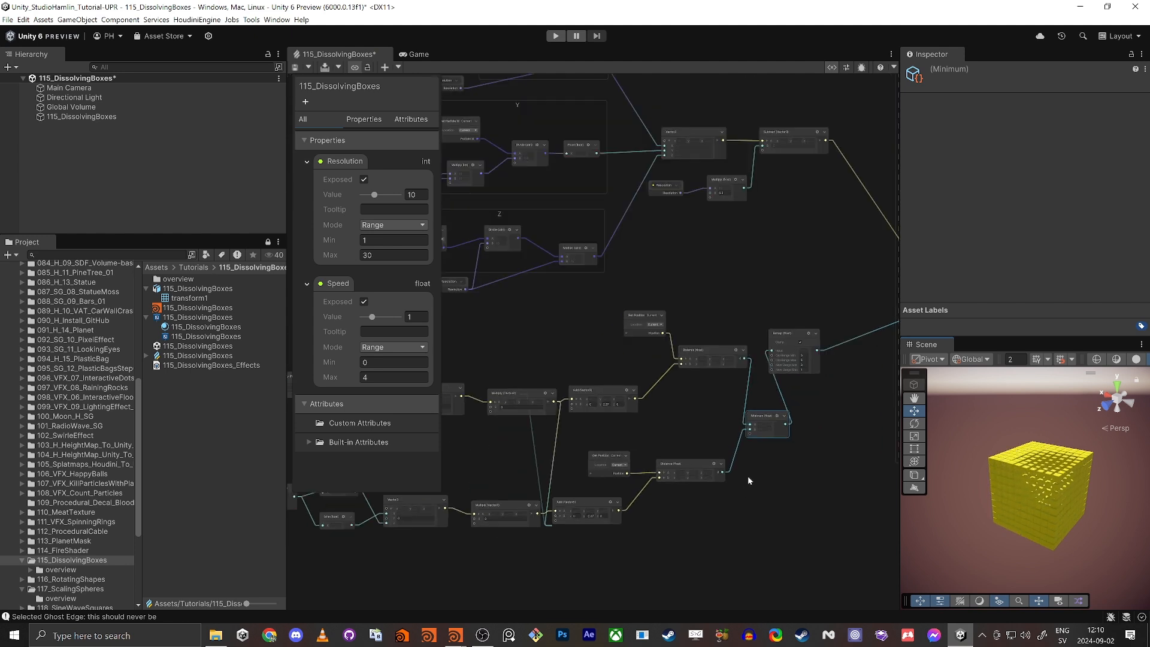
left_click_drag(838, 321, 860, 328)
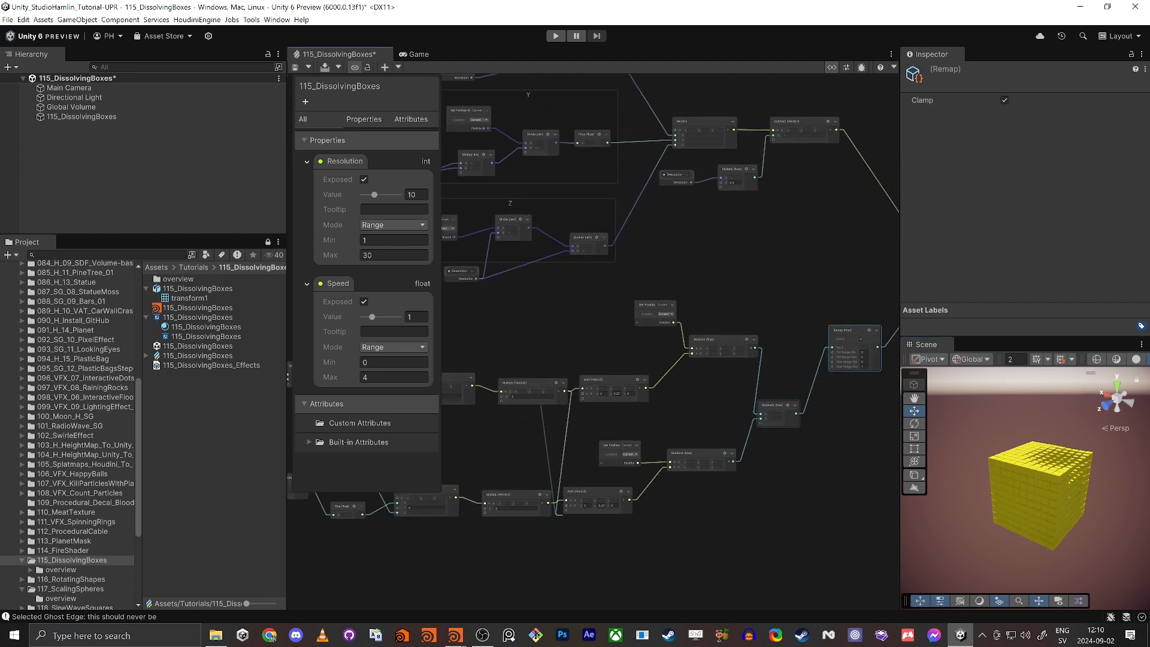
left_click(784, 402)
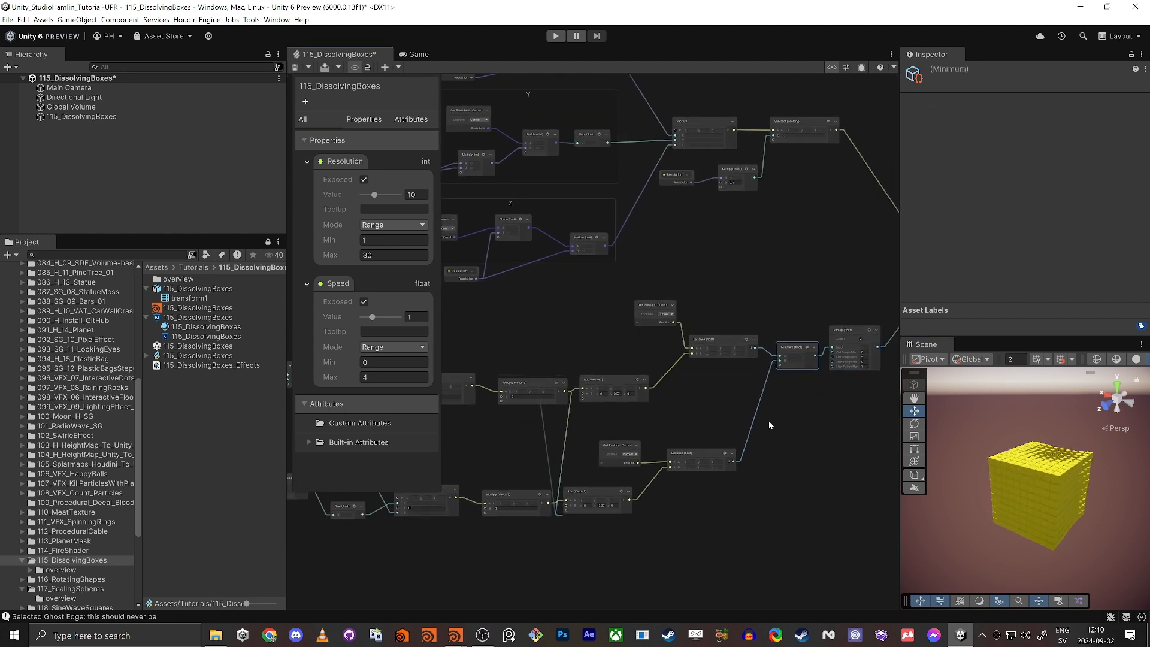
Review both distance branches from the time inputs through Remap, and maximize the VFX graph window.
scroll(719, 412, "down", 5)
middle_click_drag(492, 466, 591, 458)
left_click_drag(532, 498, 813, 347)
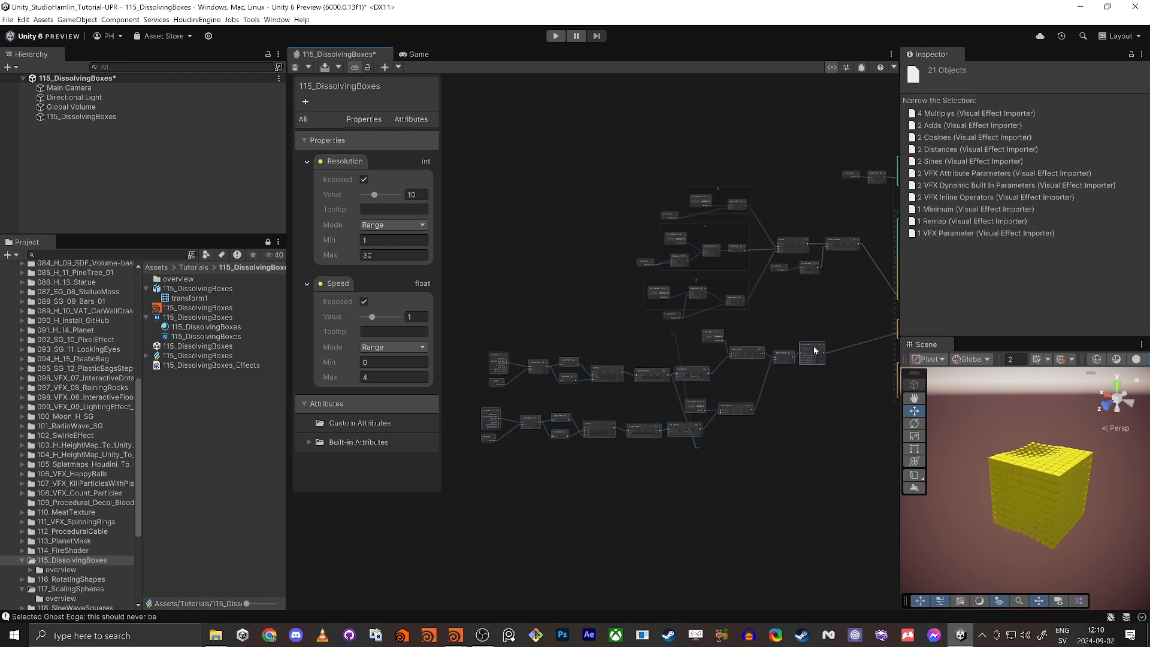
left_click(871, 417)
scroll(774, 438, "up", 5)
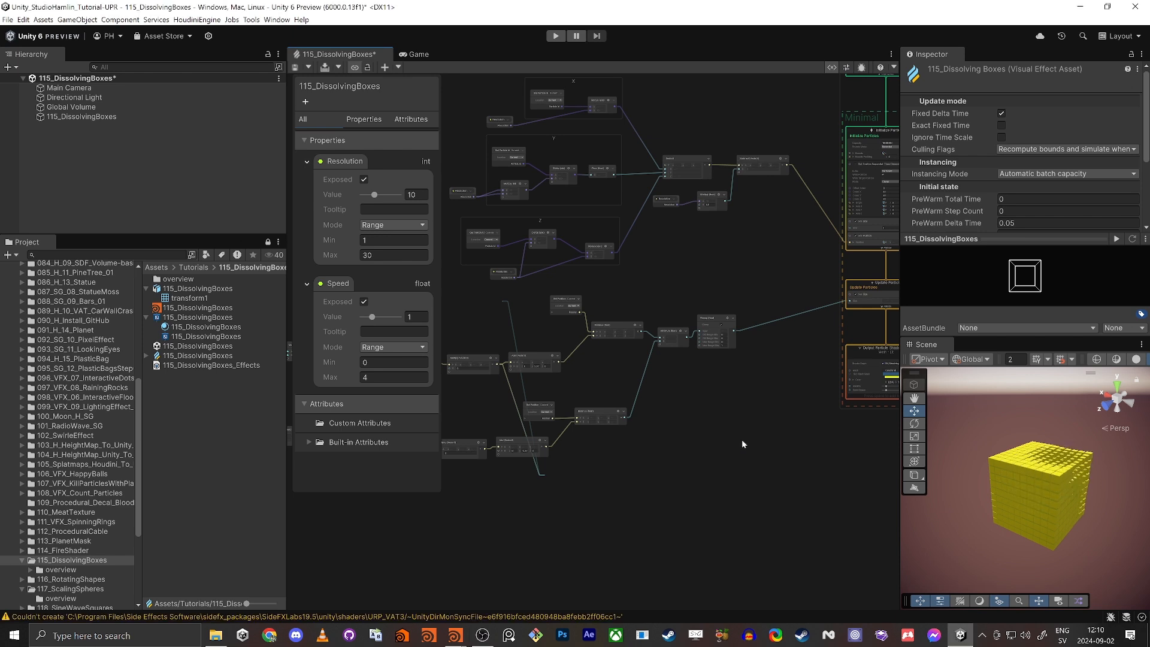
middle_click_drag(698, 448, 745, 470)
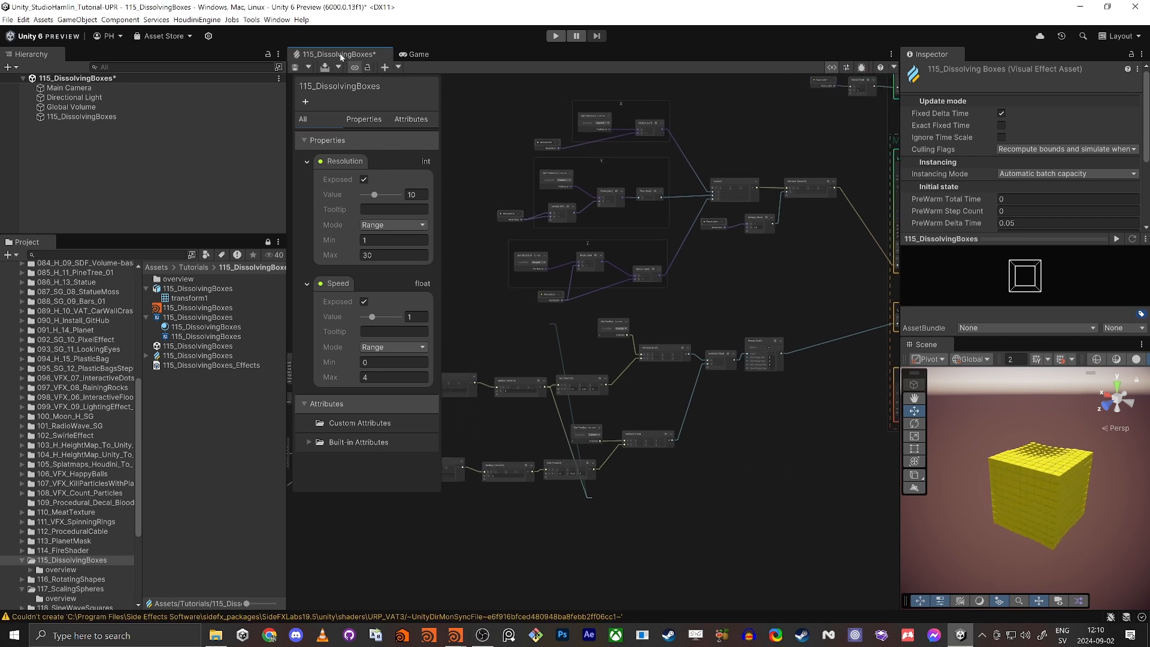
right_click(340, 56)
left_click(369, 61)
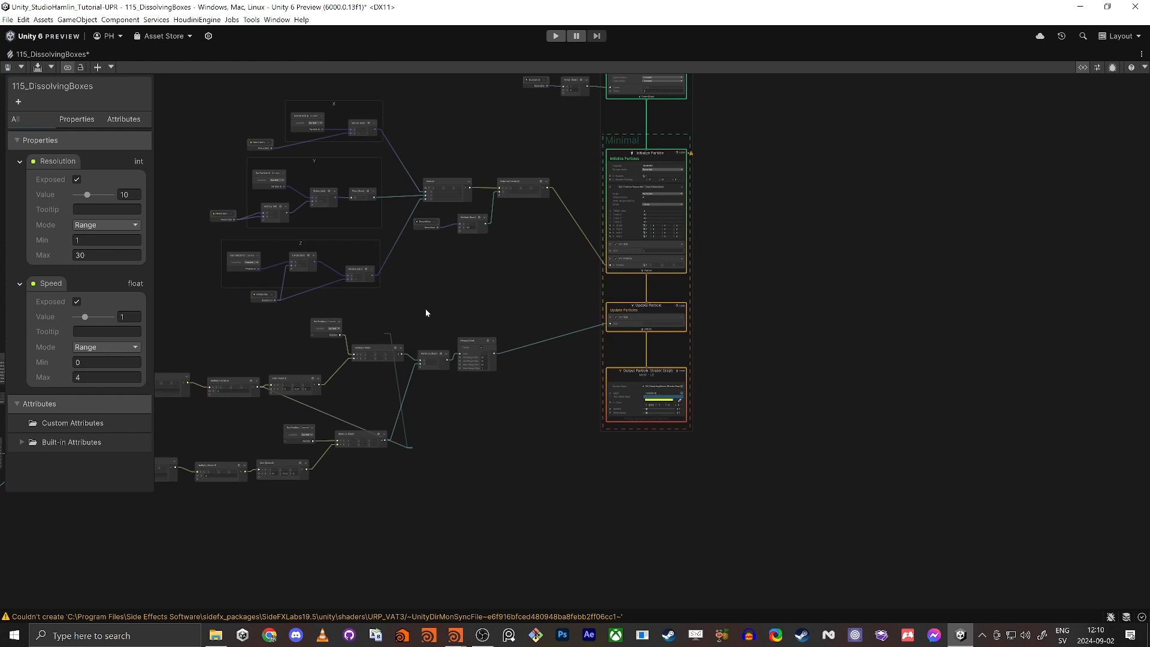
Tidy the original chain by repositioning the VFX Time, Speed, Cosine and both Multiply nodes.
scroll(425, 312, "up", 10)
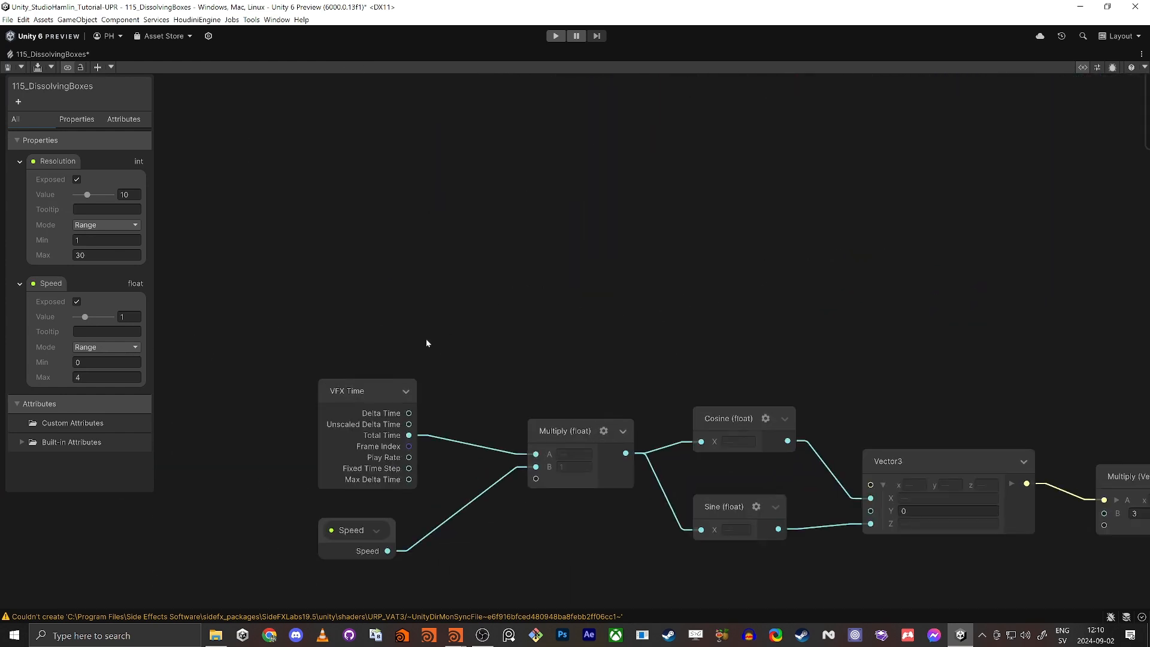
left_click_drag(356, 395, 351, 365)
left_click_drag(375, 529, 368, 518)
left_click_drag(579, 431, 551, 432)
left_click_drag(716, 411, 716, 418)
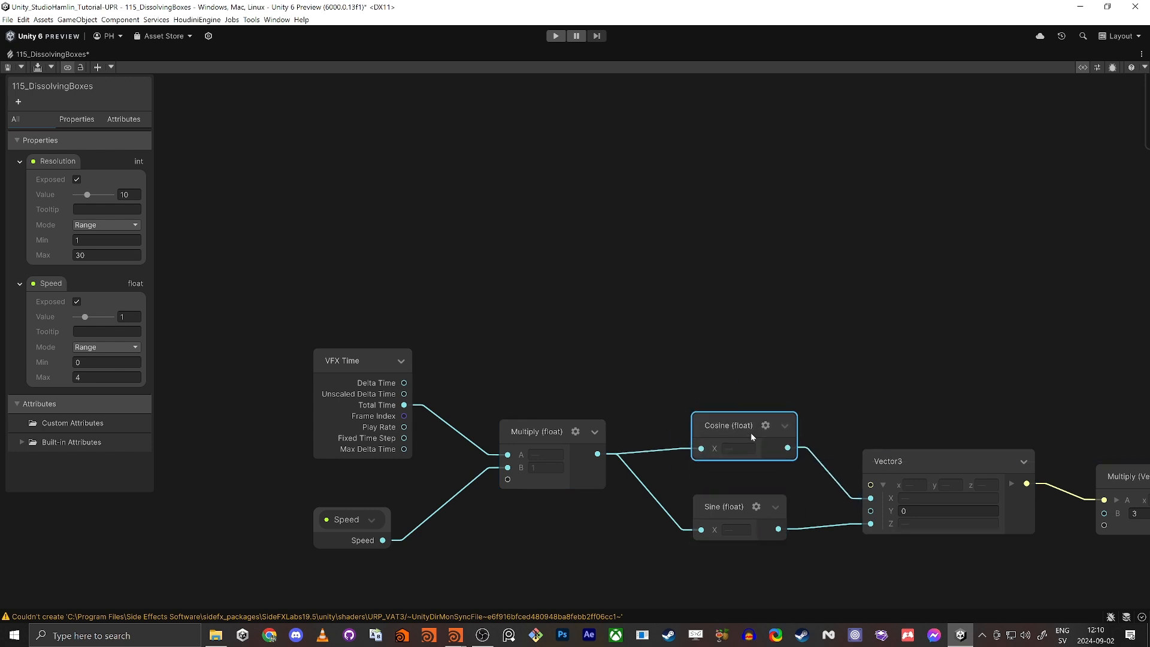
middle_click_drag(997, 382, 498, 236)
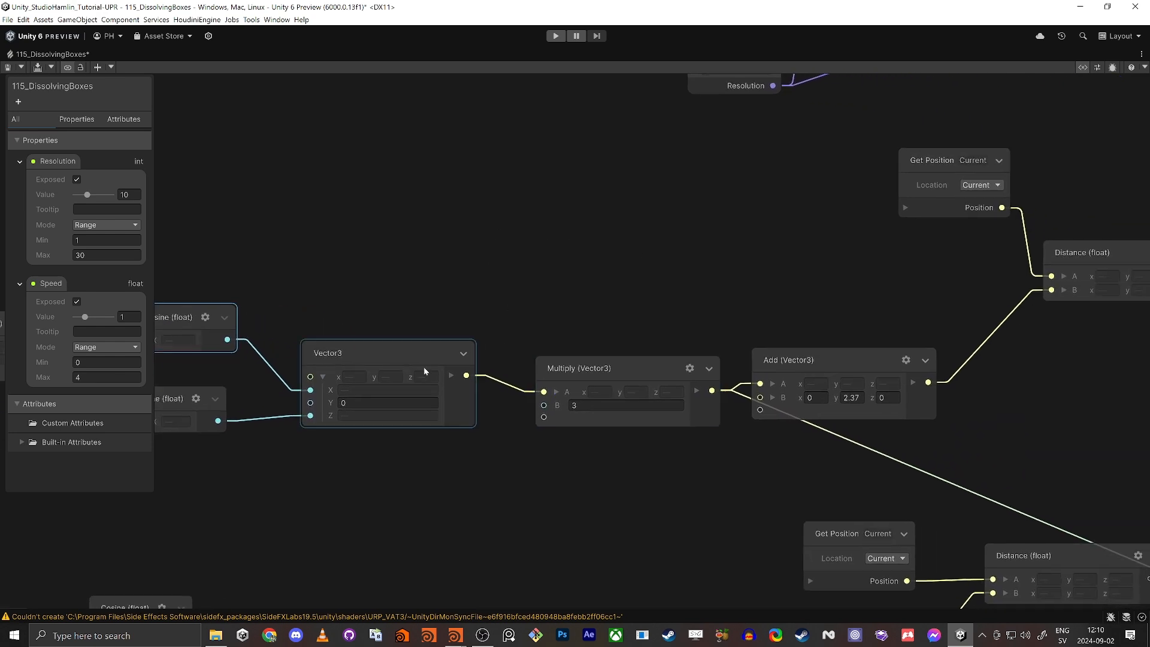
left_click_drag(619, 364, 586, 373)
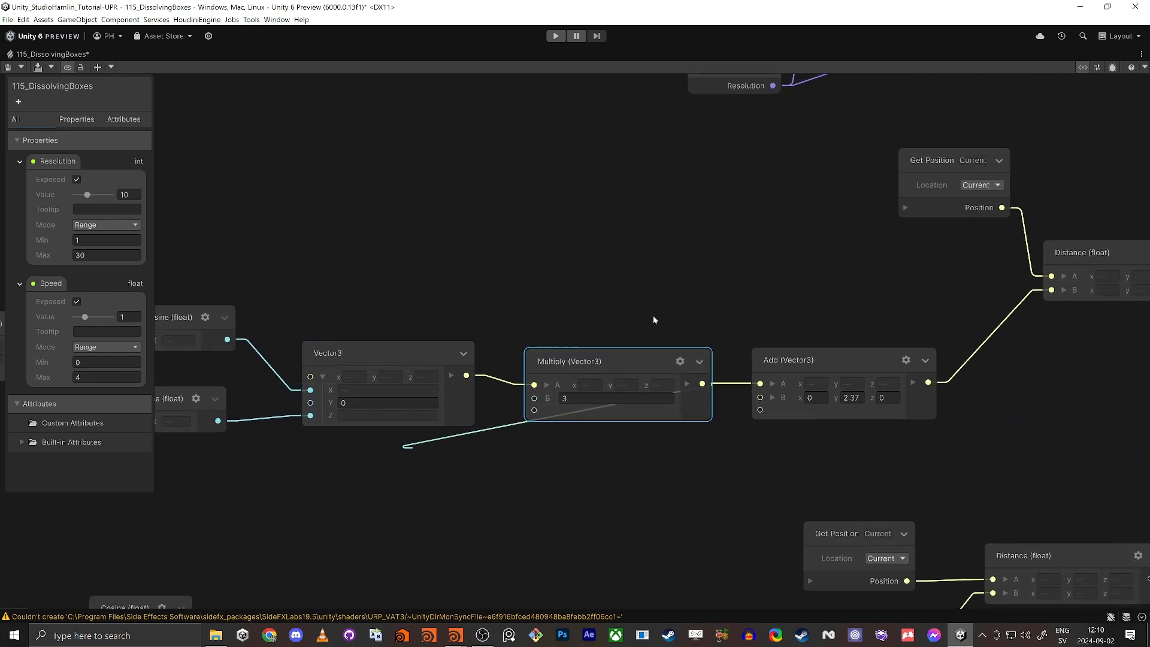
middle_click_drag(653, 315, 494, 301)
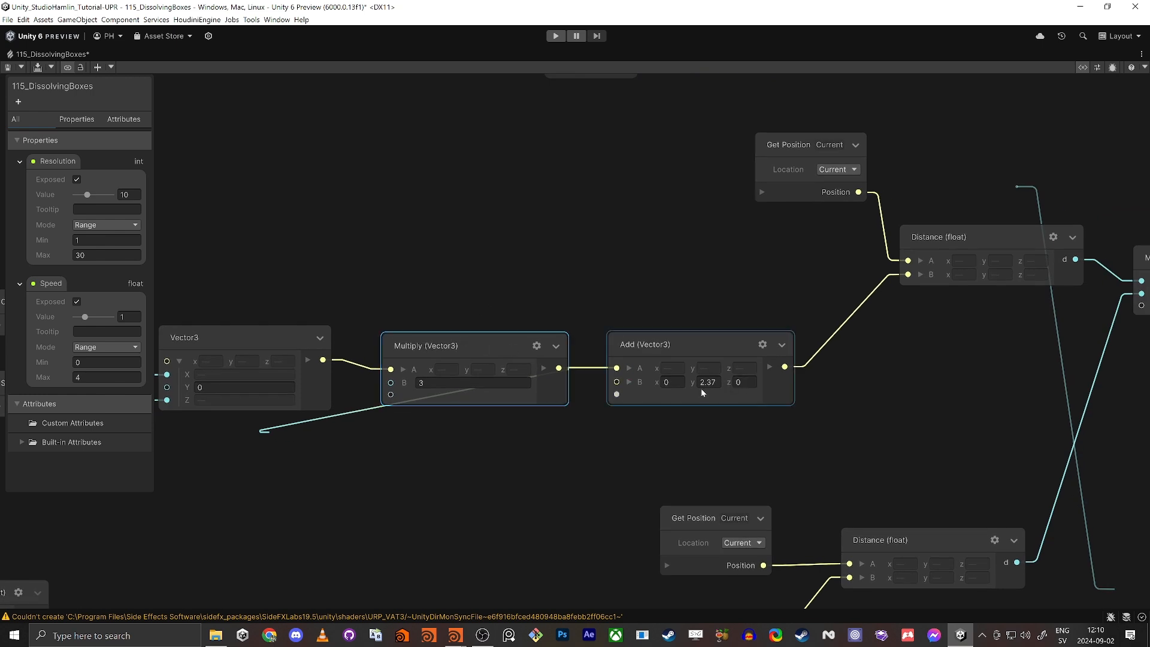
Examine the duplicated branch's Add offset, its swapped Cosine and Sine connections, and the Minimum node joining both branches.
scroll(627, 395, "down", 4)
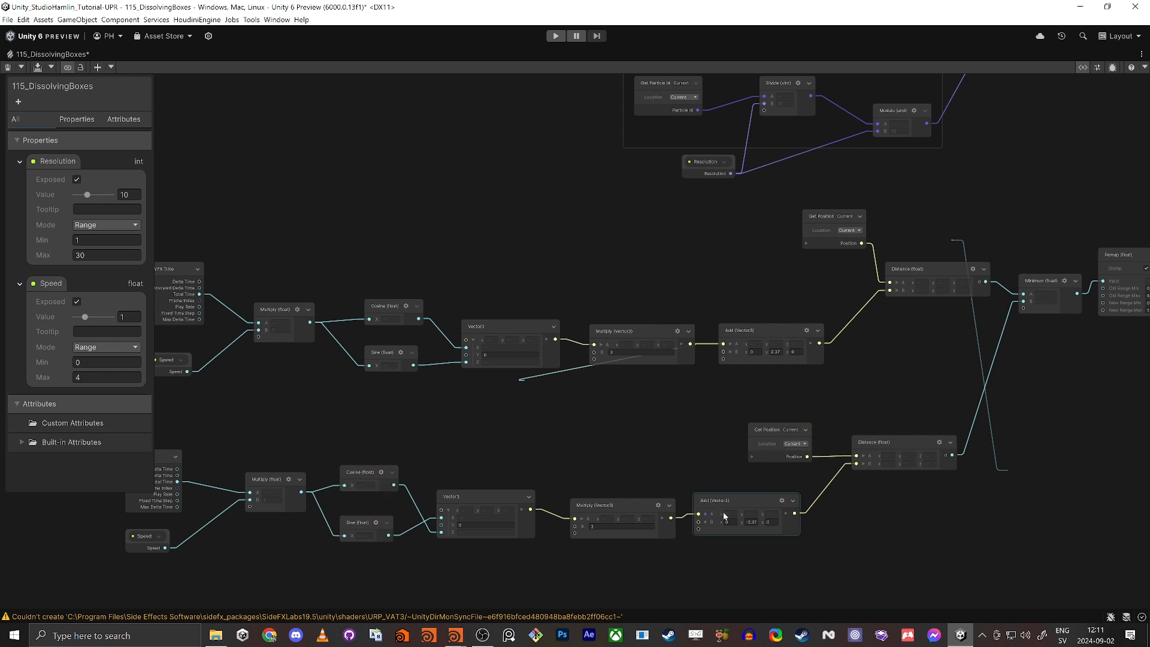
scroll(724, 516, "up", 4)
left_click(791, 535)
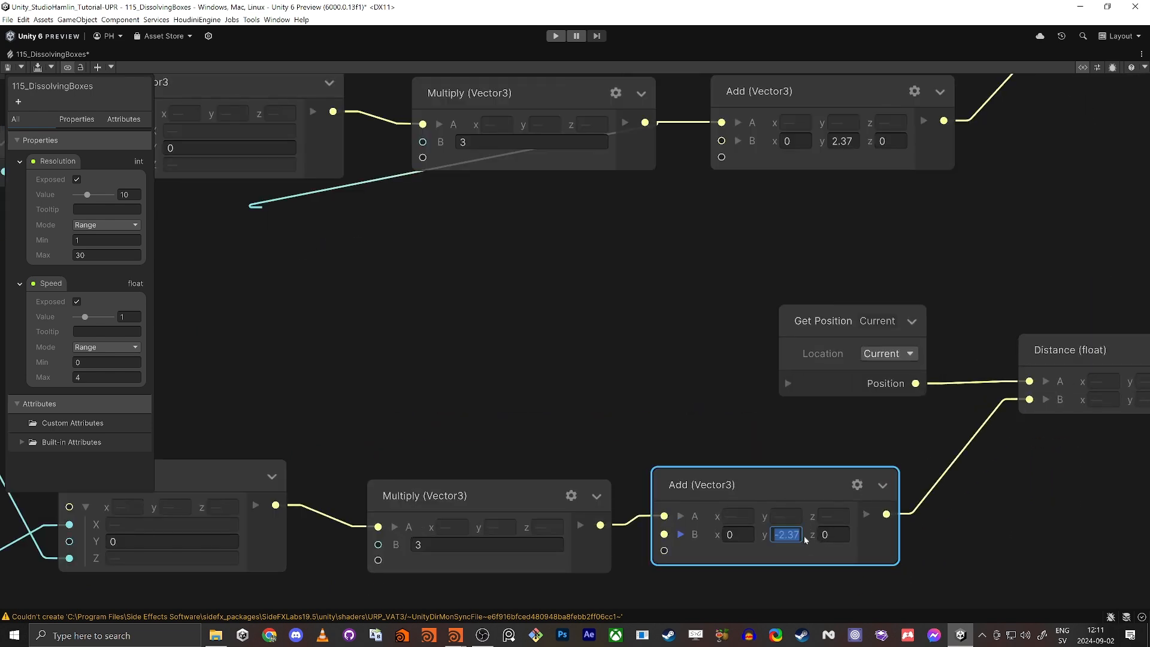
left_click(399, 345)
middle_click_drag(331, 343, 683, 313)
scroll(491, 371, "down", 2)
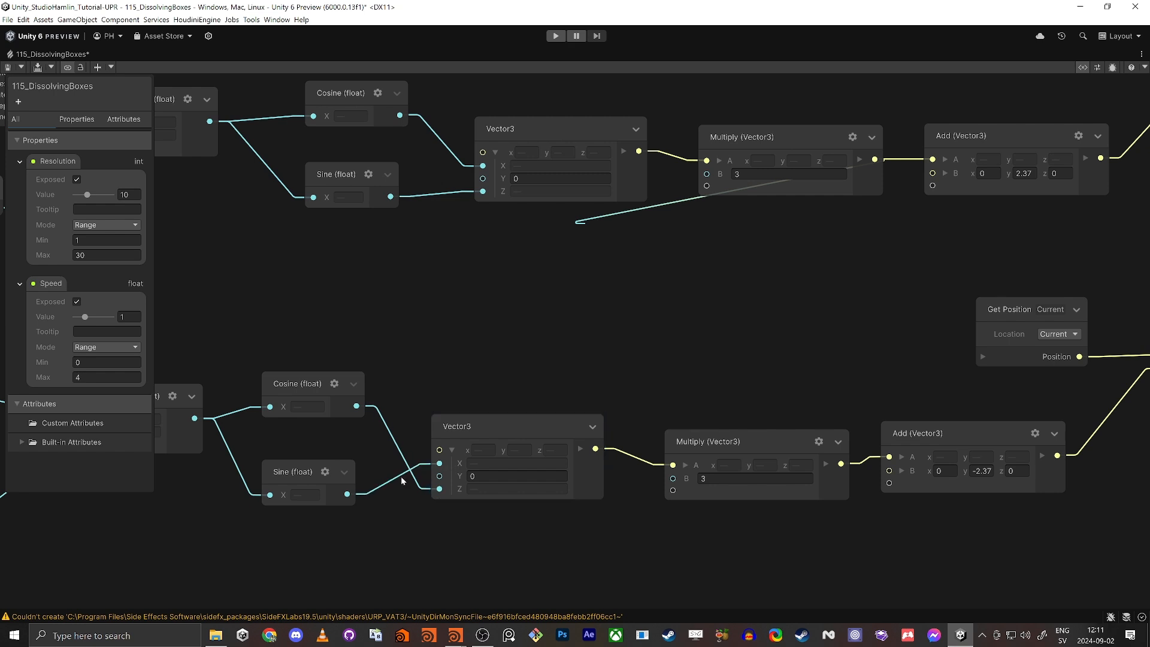
left_click(358, 413)
middle_click_drag(926, 352, 481, 393)
scroll(767, 252, "down", 1)
middle_click_drag(786, 241, 601, 388)
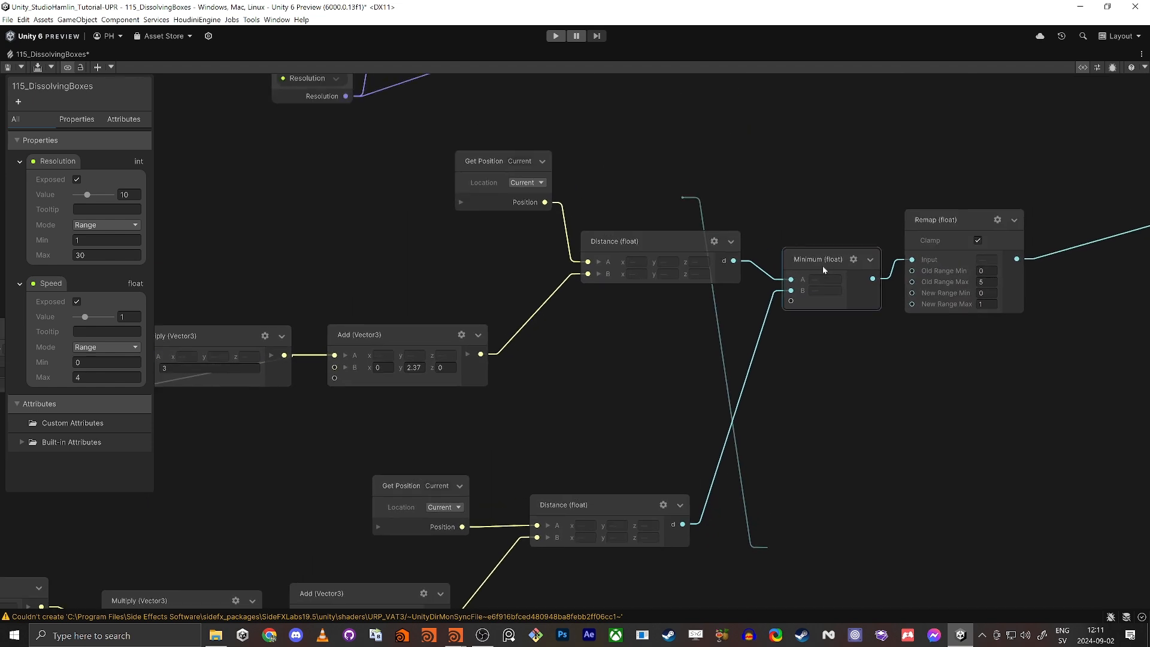
Reposition the Minimum node midway between the branches and align the two Distance nodes vertically.
left_click_drag(822, 267, 811, 292)
middle_click_drag(730, 317, 703, 376)
scroll(702, 378, "down", 1)
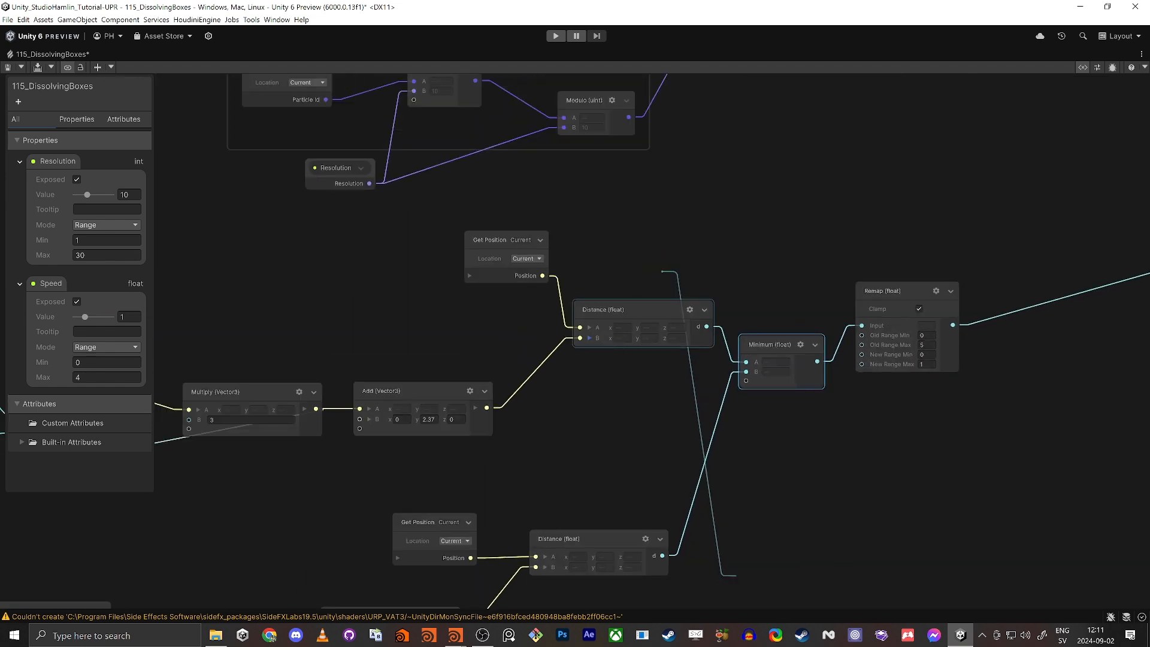
left_click_drag(637, 309, 620, 308)
left_click_drag(609, 537, 645, 520)
Examine the Remap node's connection to the Update Particle size, and restore the graph window from its maximized state.
middle_click_drag(709, 500, 528, 541)
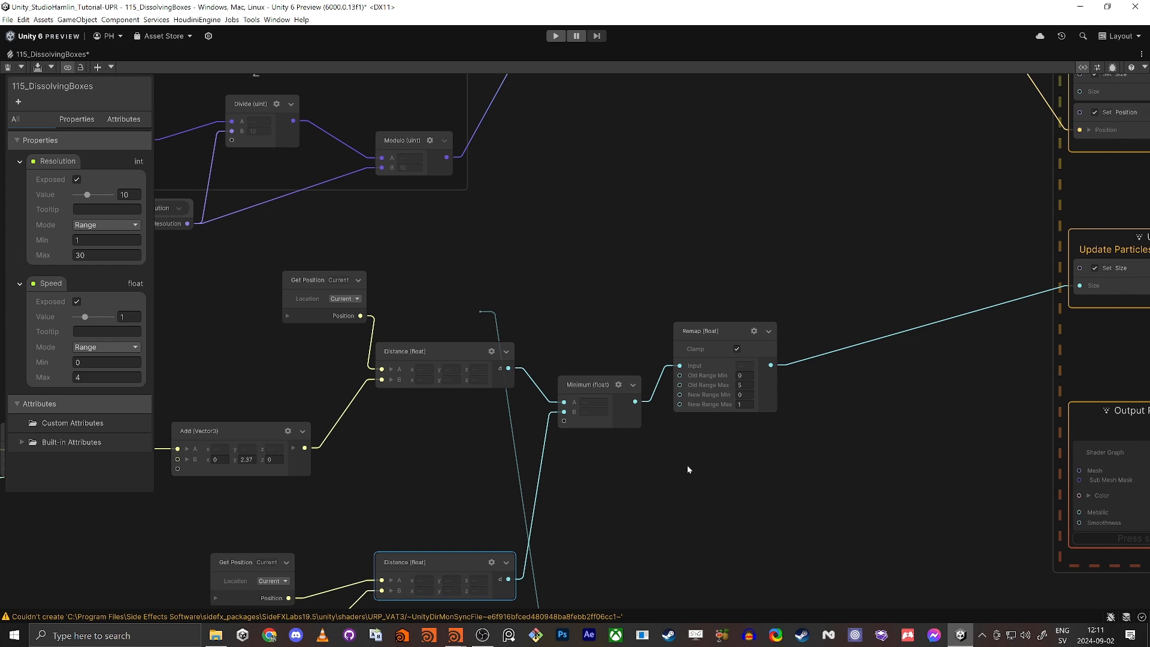
scroll(645, 452, "down", 2)
scroll(684, 411, "up", 2)
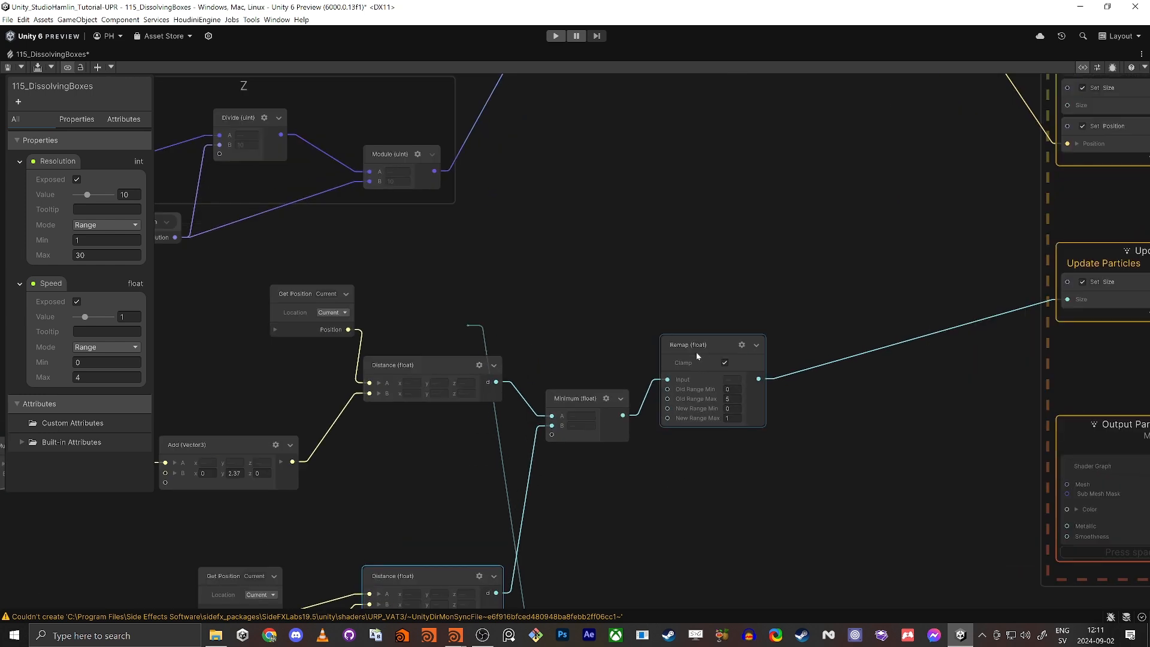
scroll(696, 351, "down", 2)
scroll(857, 418, "up", 1)
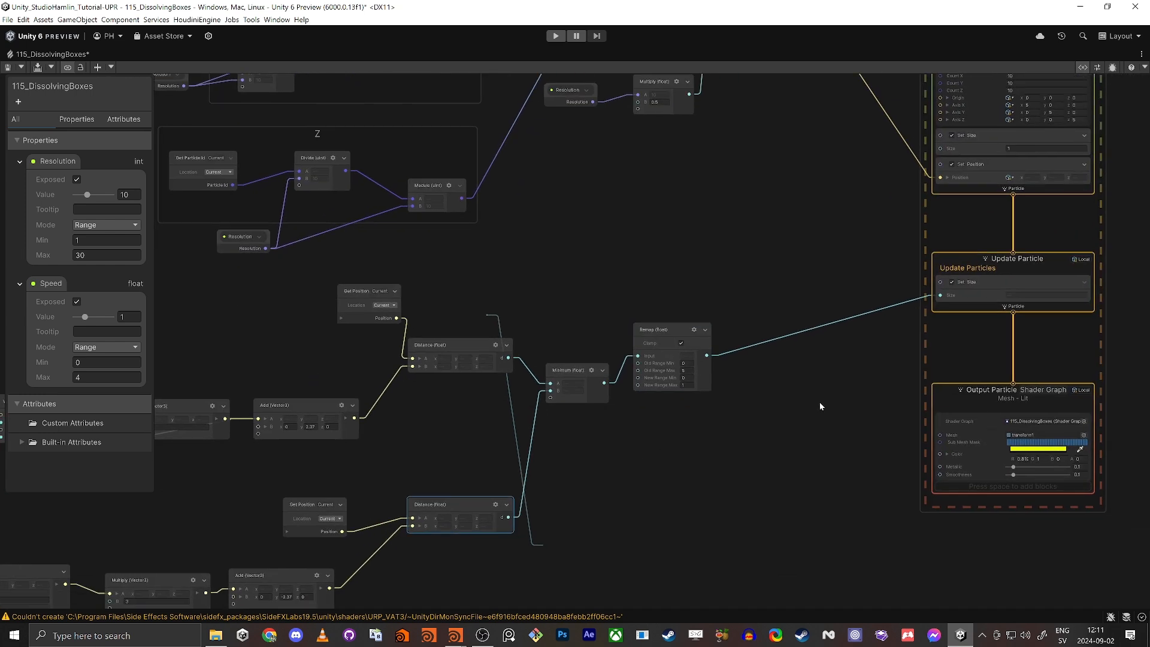
right_click(40, 55)
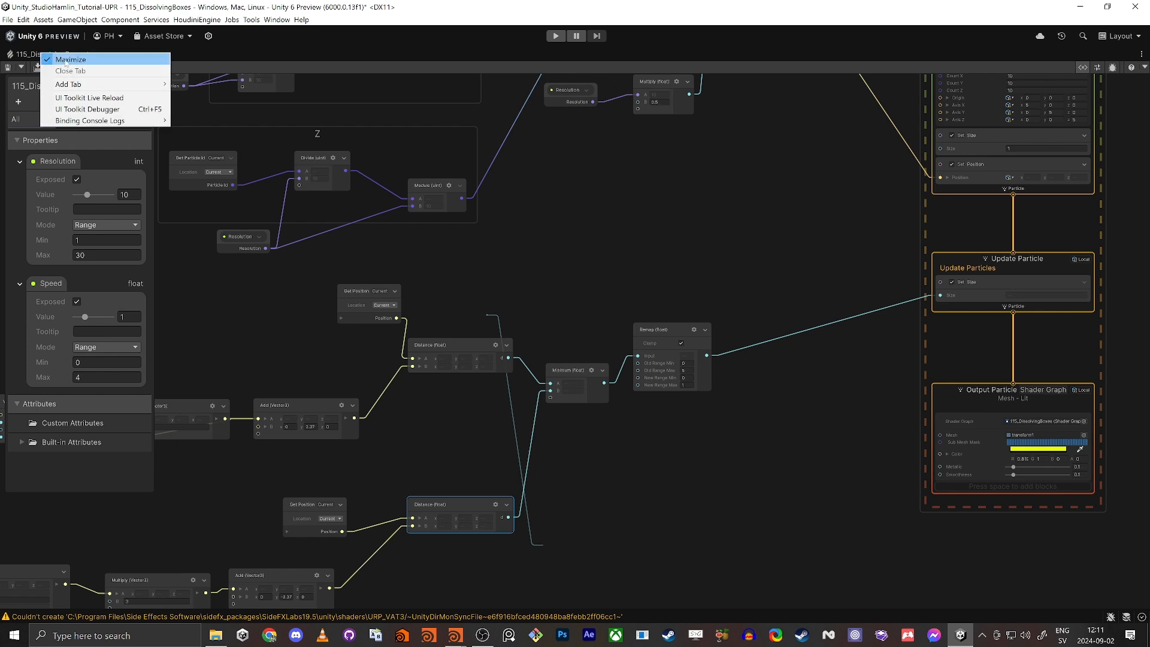
left_click(66, 61)
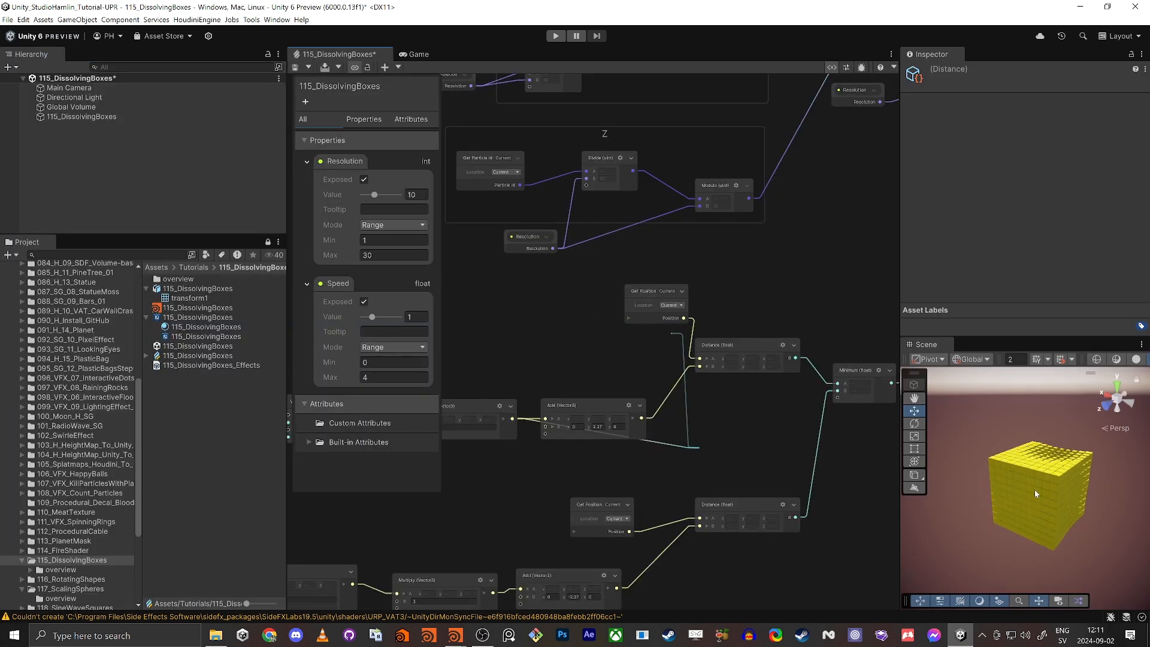